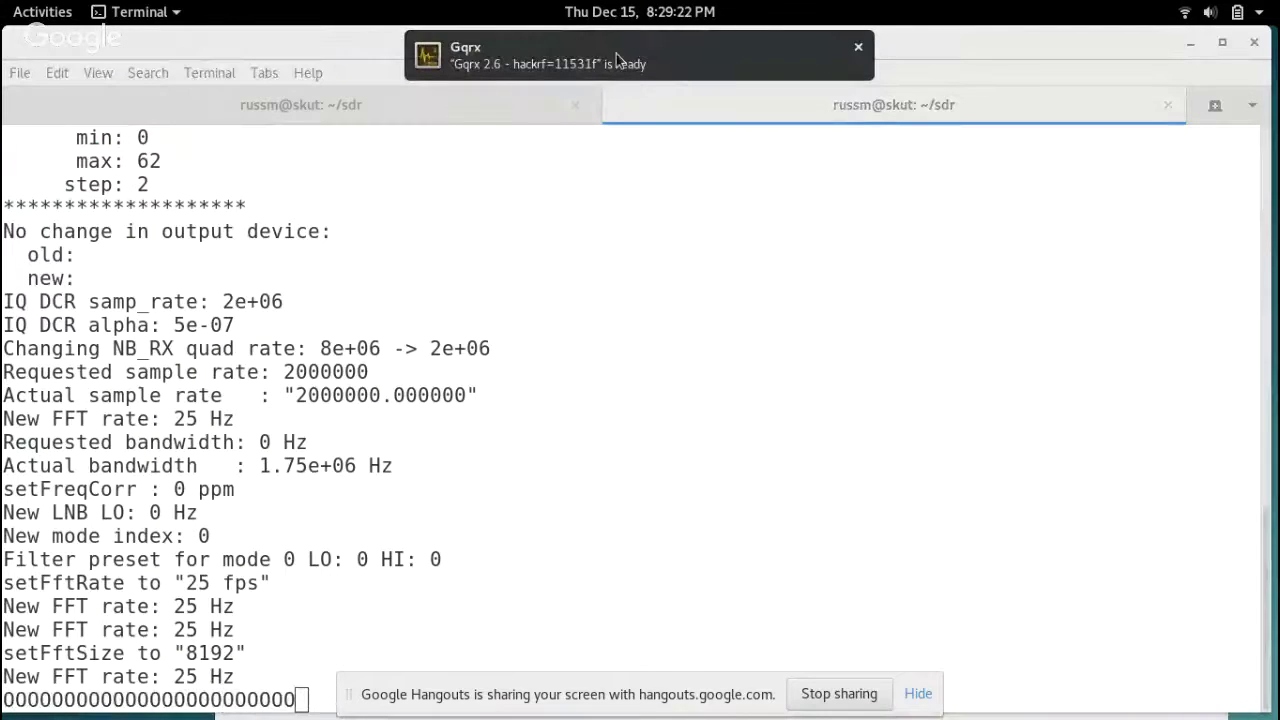
Bring Gqrx forward, move it left, and tune the MHz digit to 433 MHz.
click(616, 53)
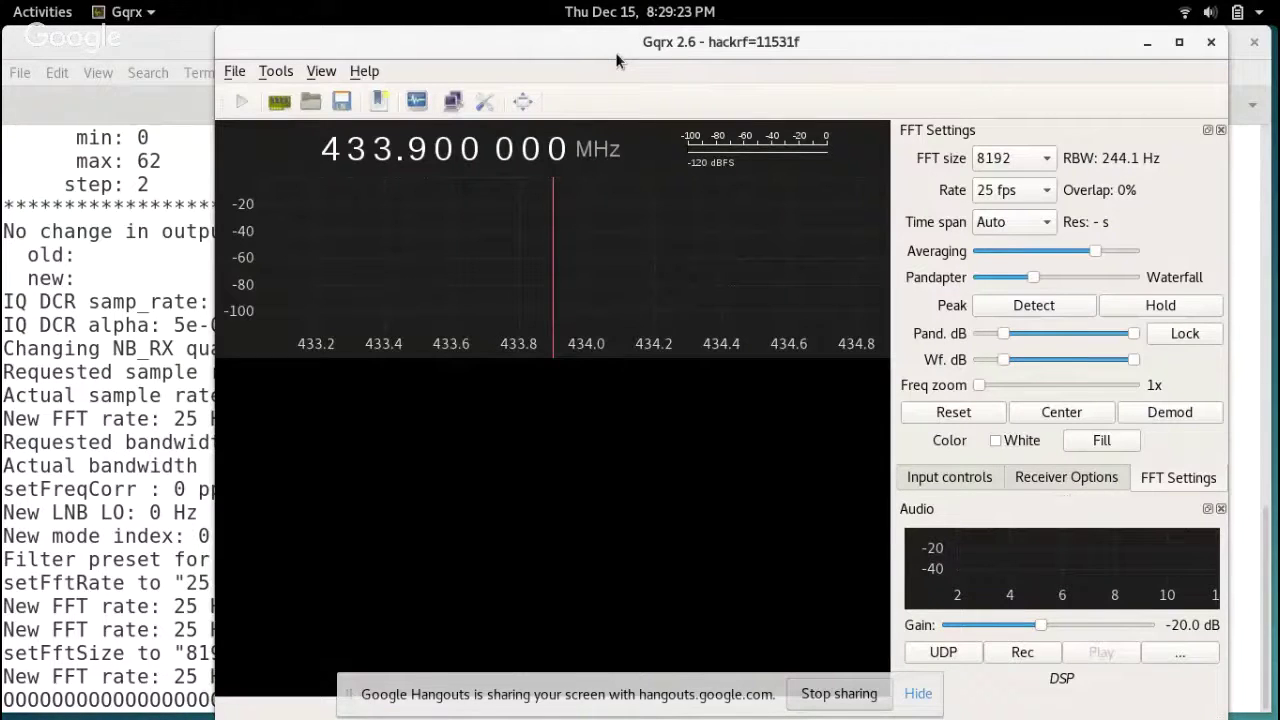
drag(866, 41, 683, 44)
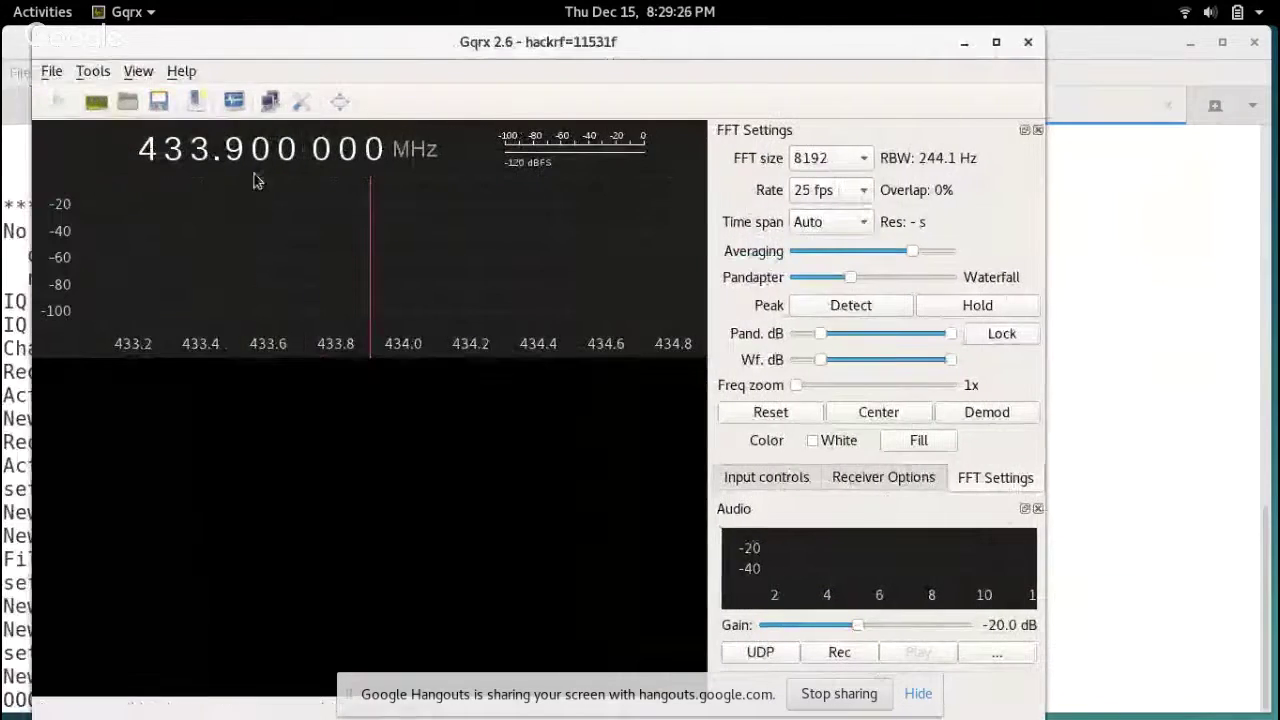
scroll(234, 158, up, 1)
scroll(187, 159, down, 1)
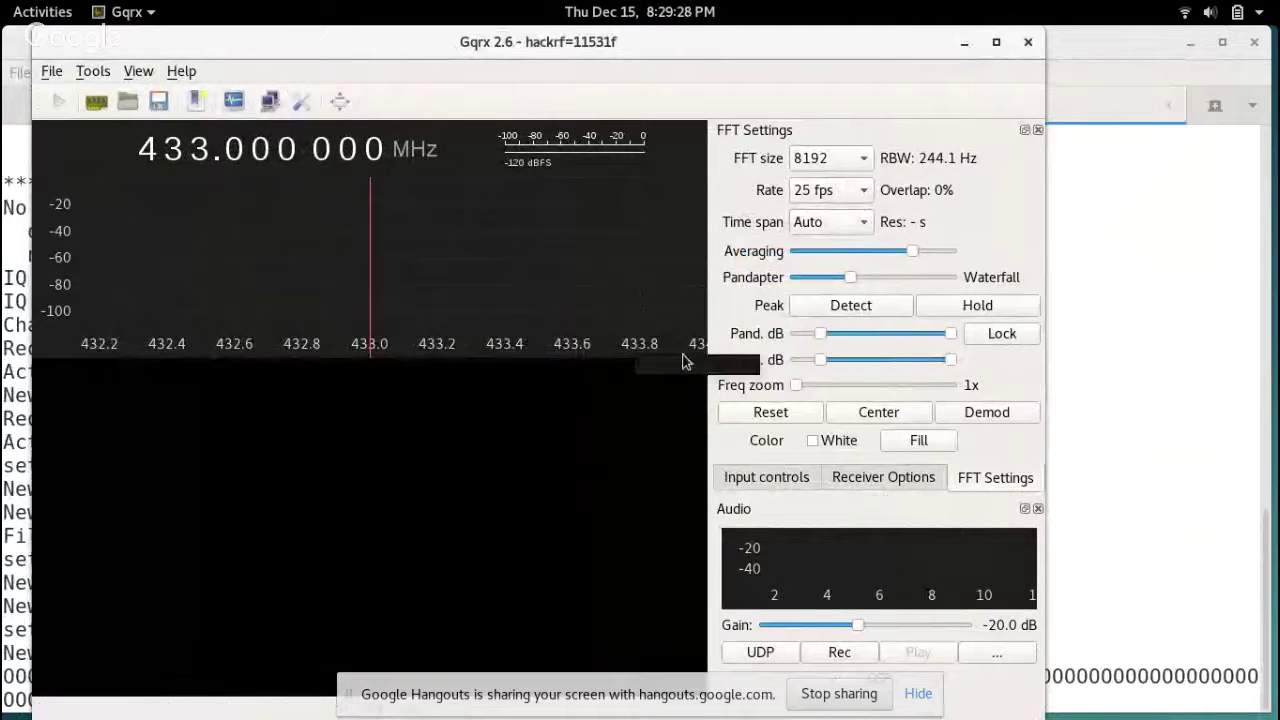
Check the I/O device settings, widen the Gqrx window, and start receiving the live spectrum.
click(96, 104)
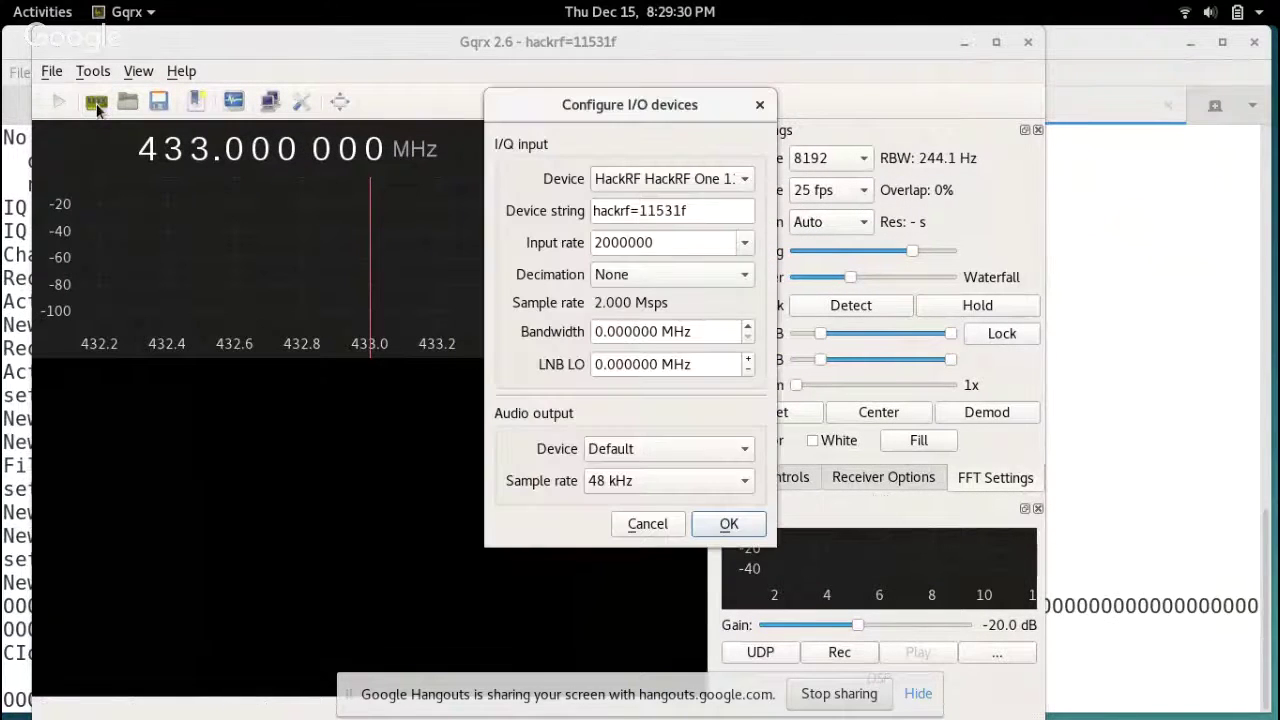
click(620, 241)
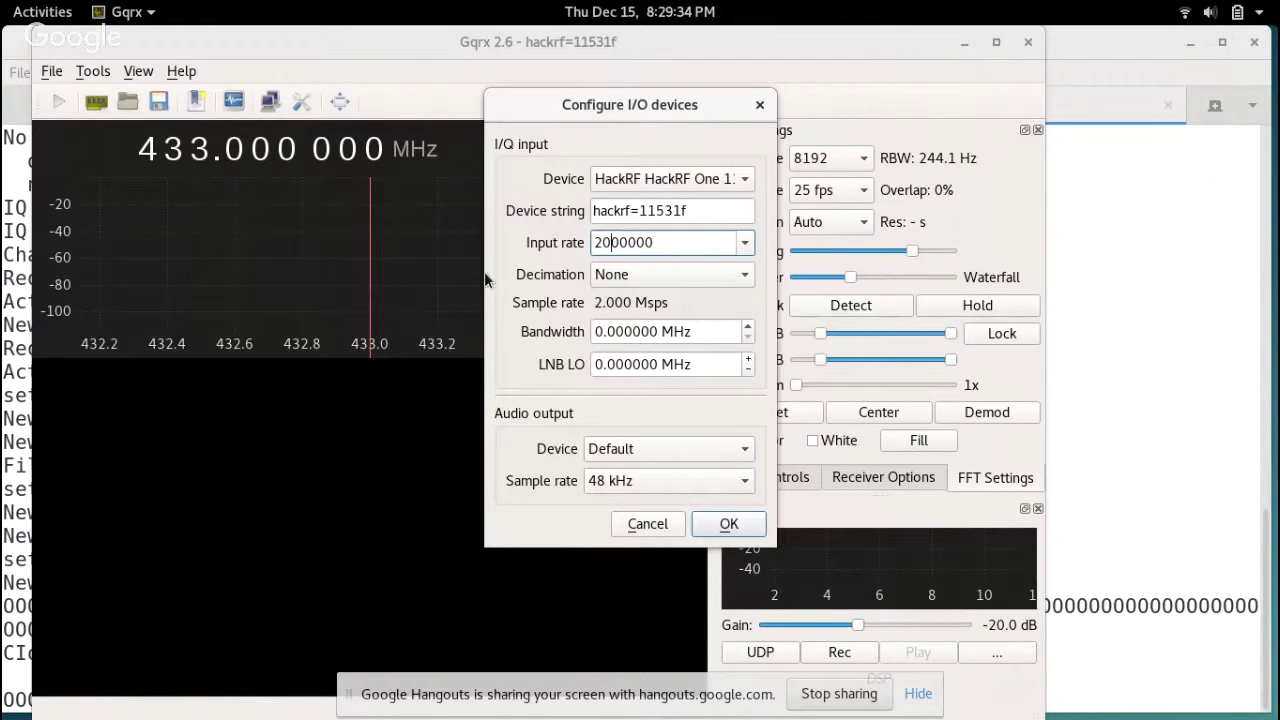
click(729, 524)
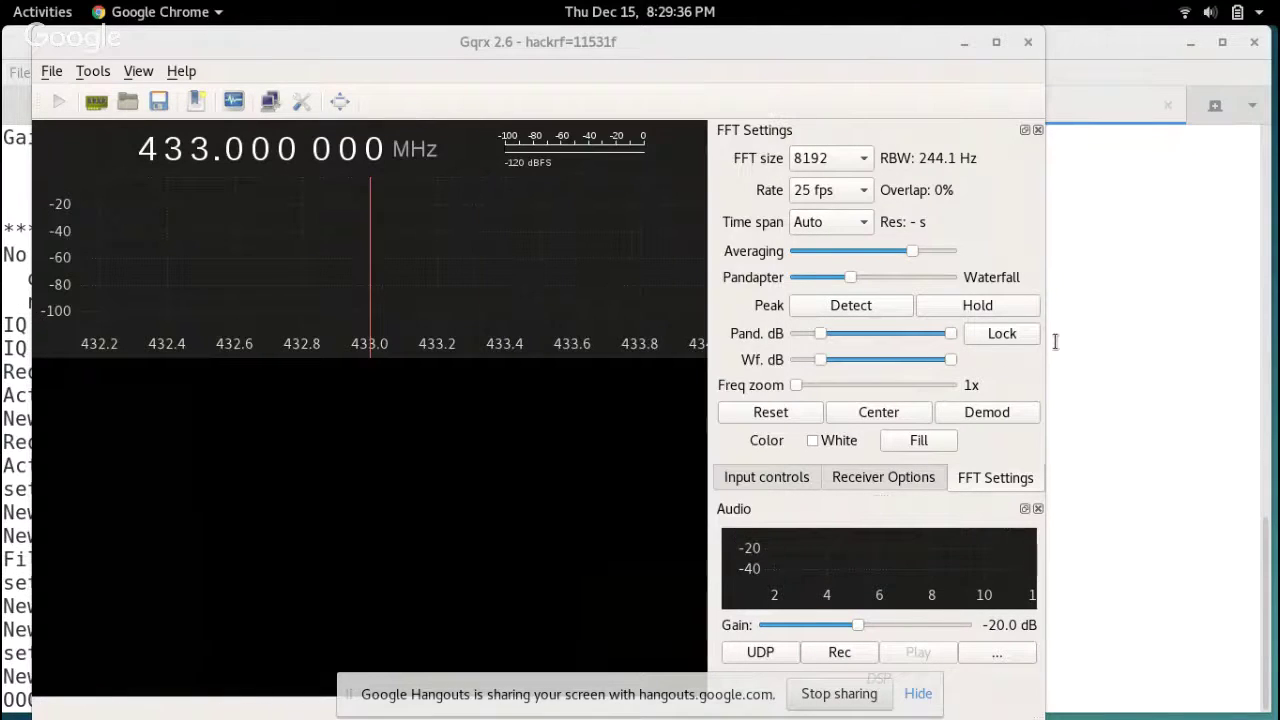
click(1041, 263)
drag(1041, 263, 1257, 282)
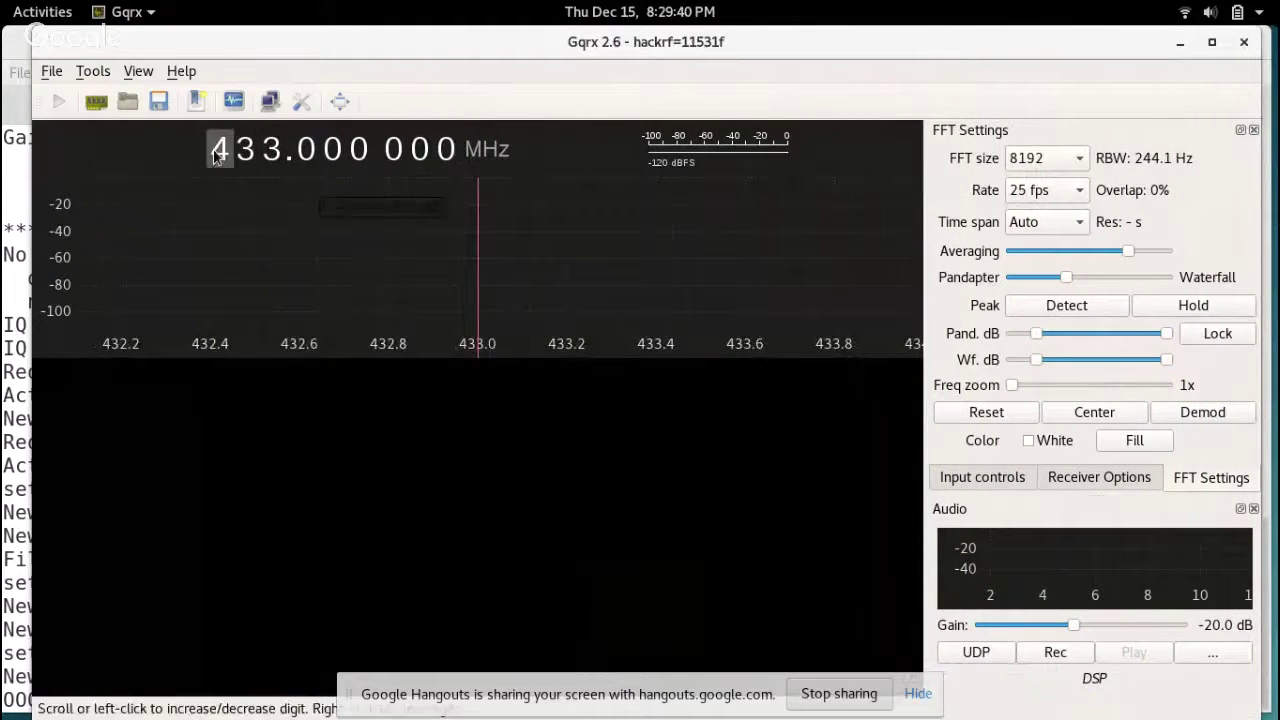
click(58, 102)
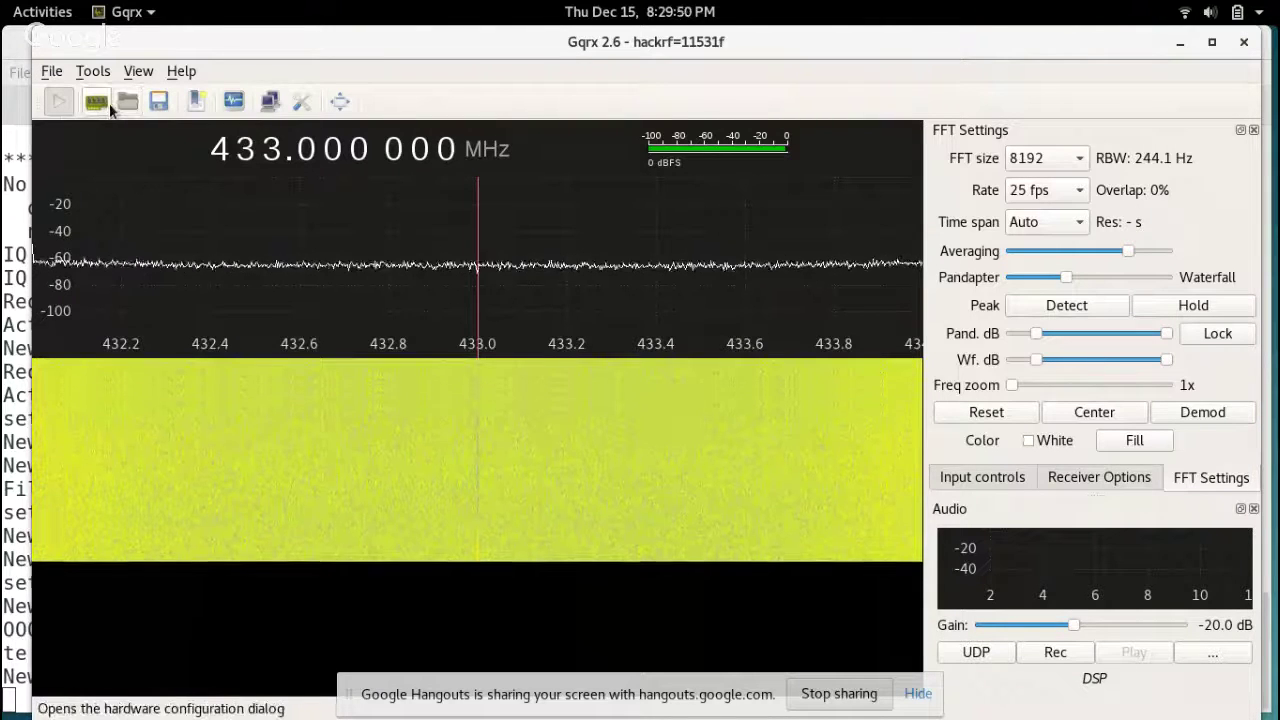
Stop receiving and change the Gqrx input rate to 20000000 in Configure I/O devices.
click(104, 103)
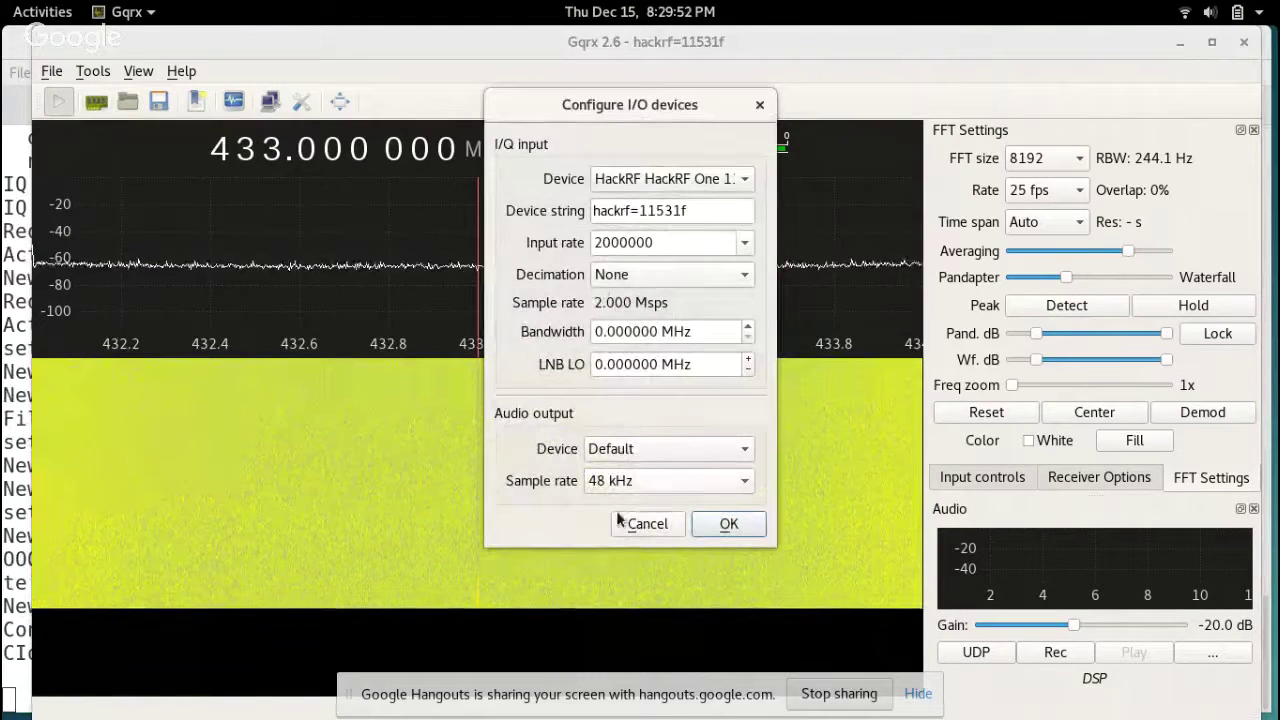
click(647, 523)
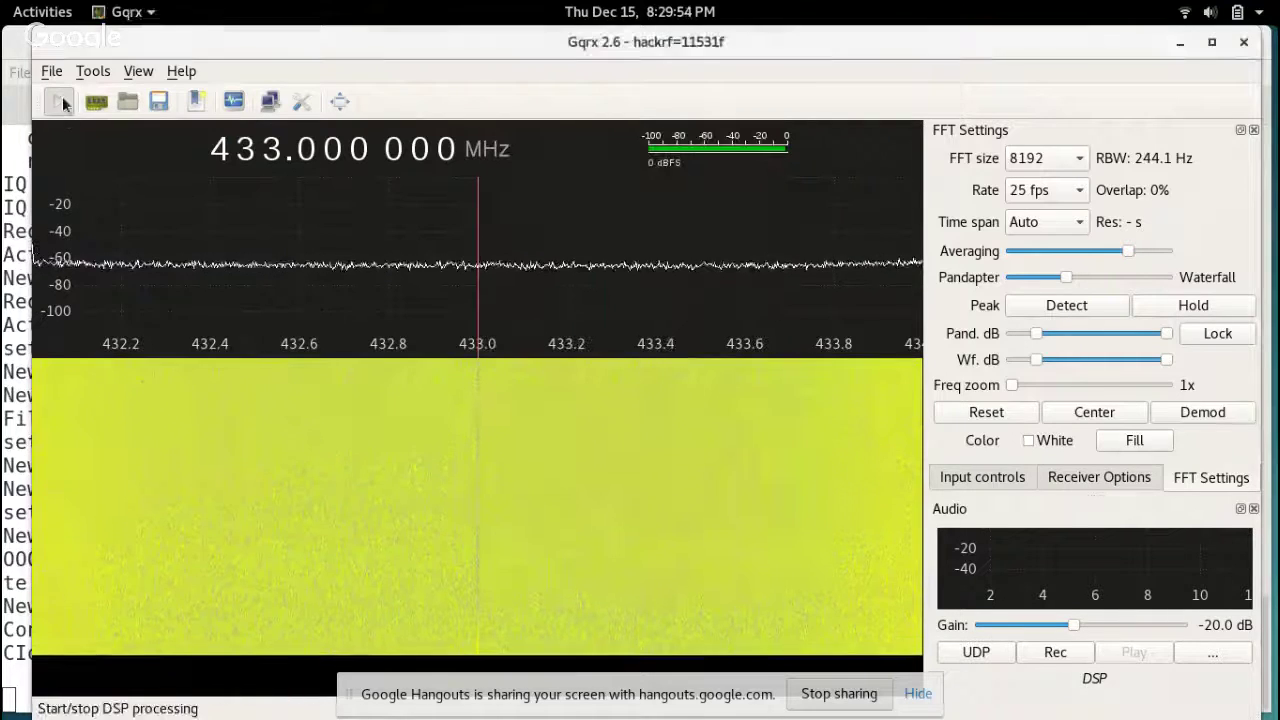
click(56, 102)
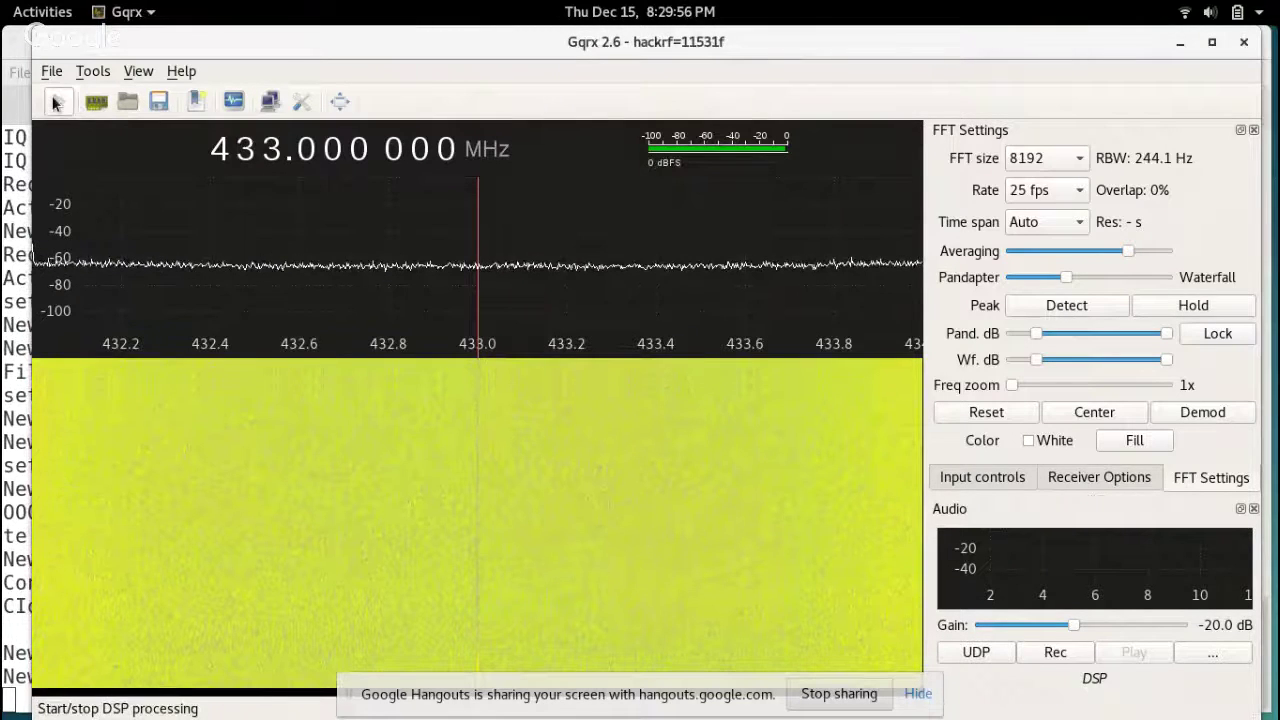
click(96, 101)
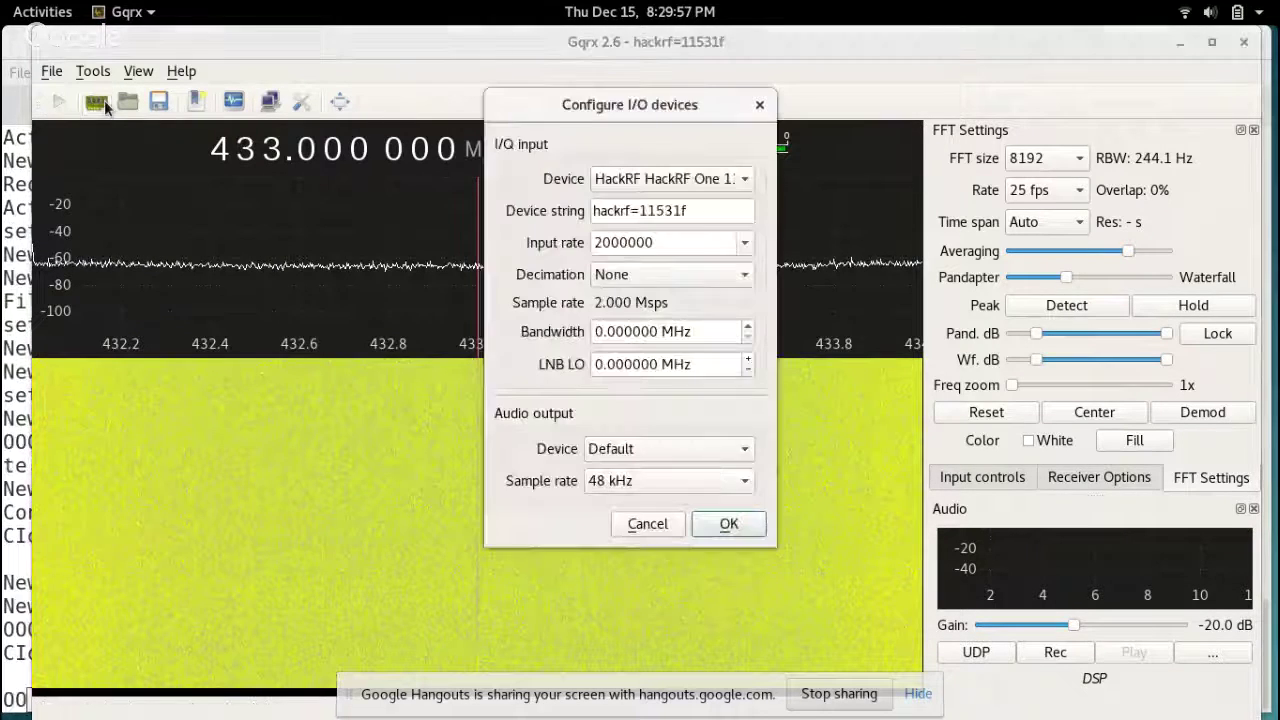
click(620, 242)
text(0)
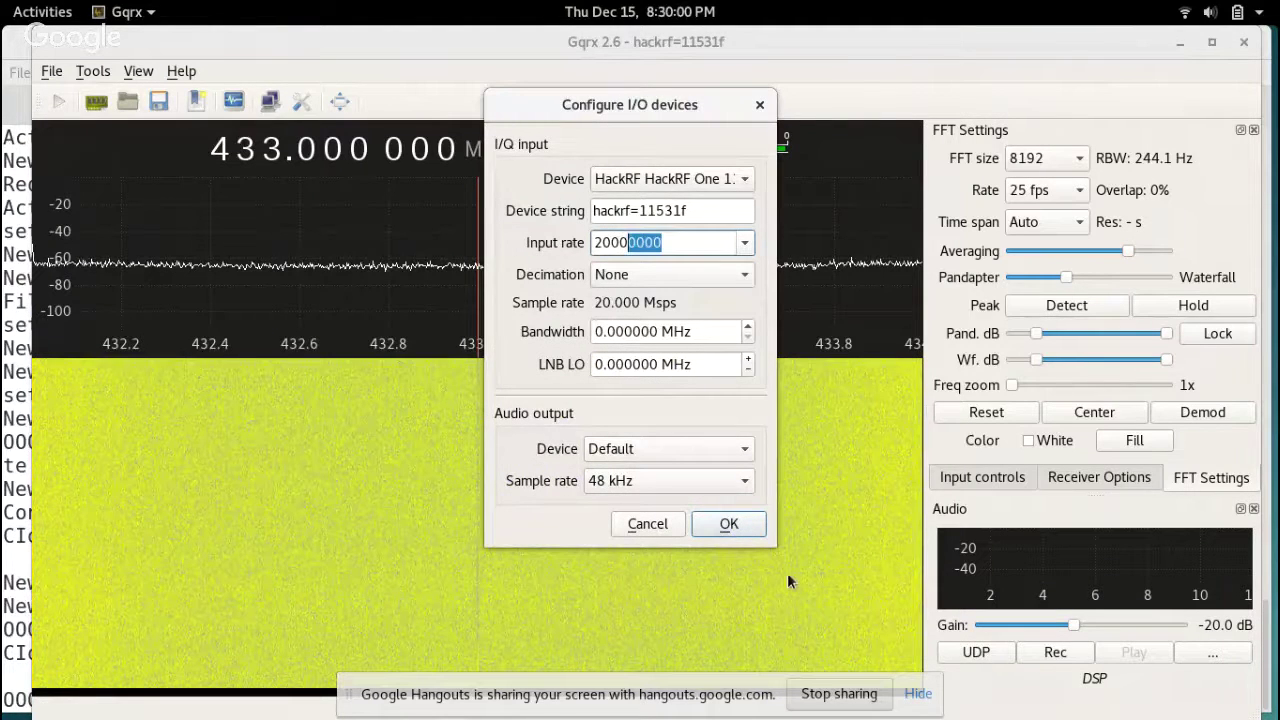
key(Left)
key(Left)
key(Right)
key(Right)
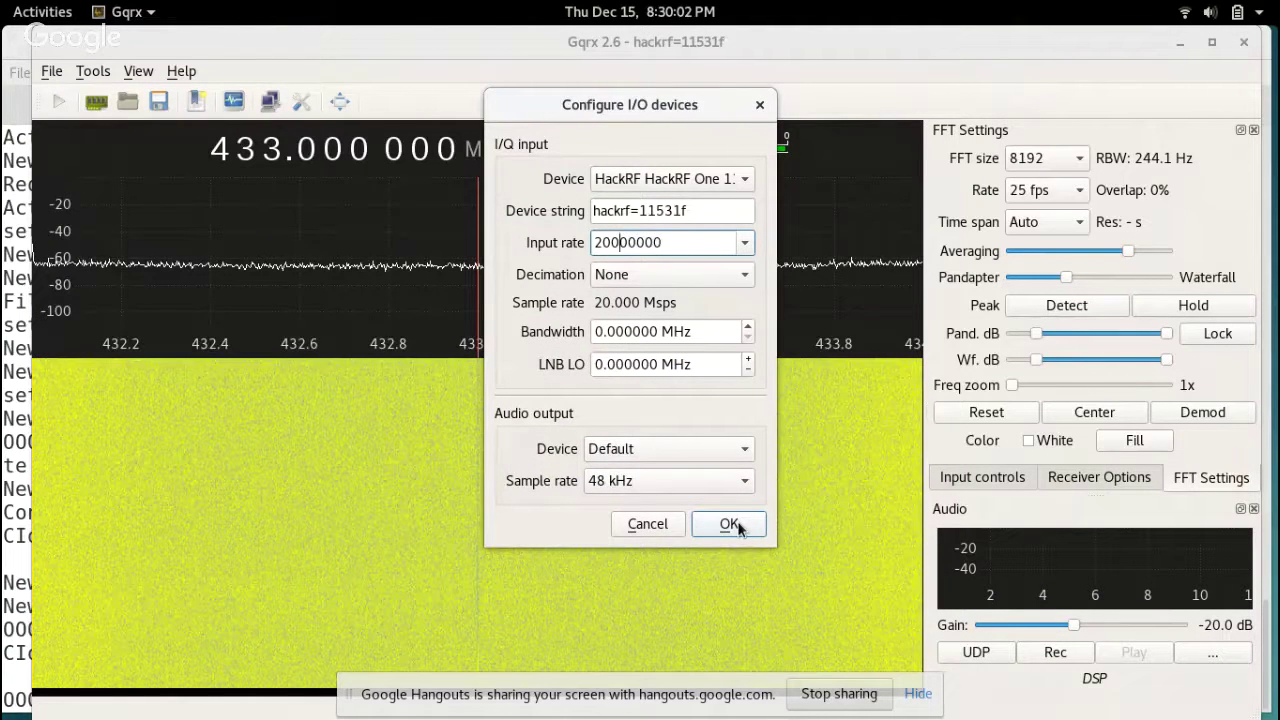
Apply the 20 Msps rate, restart receiving, and tune onto the signal at 434.011 MHz.
click(729, 524)
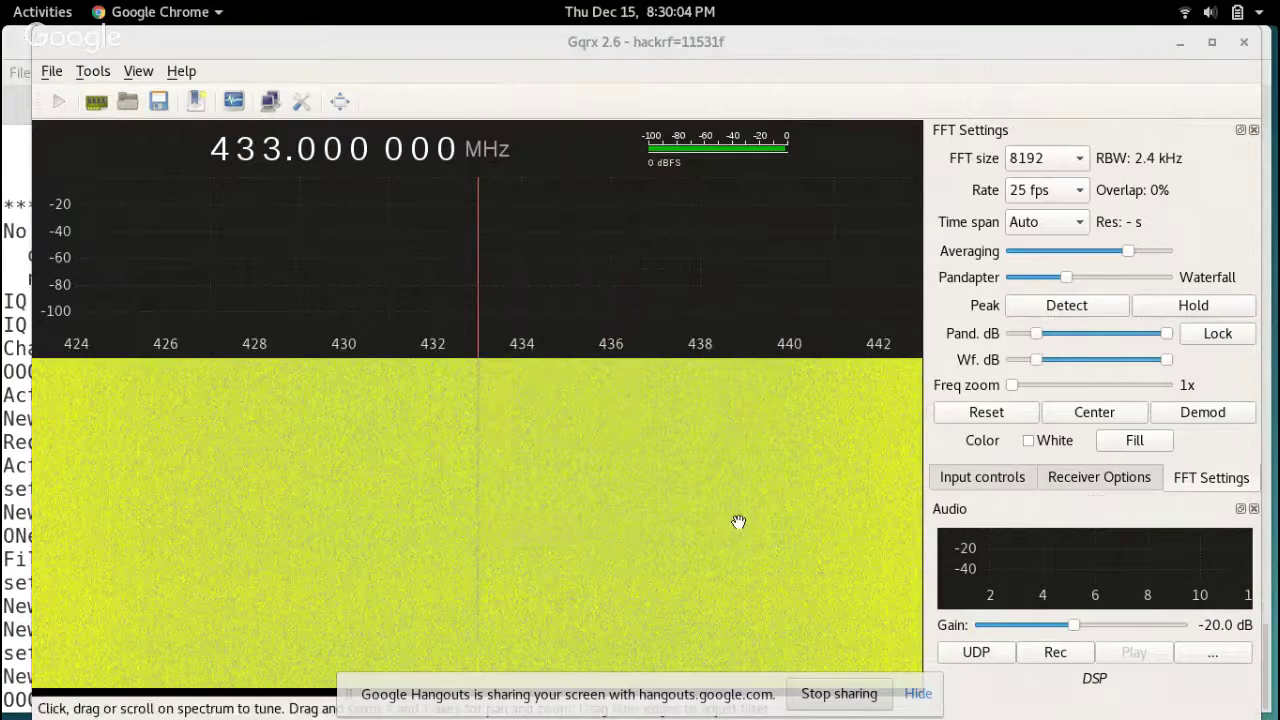
click(60, 103)
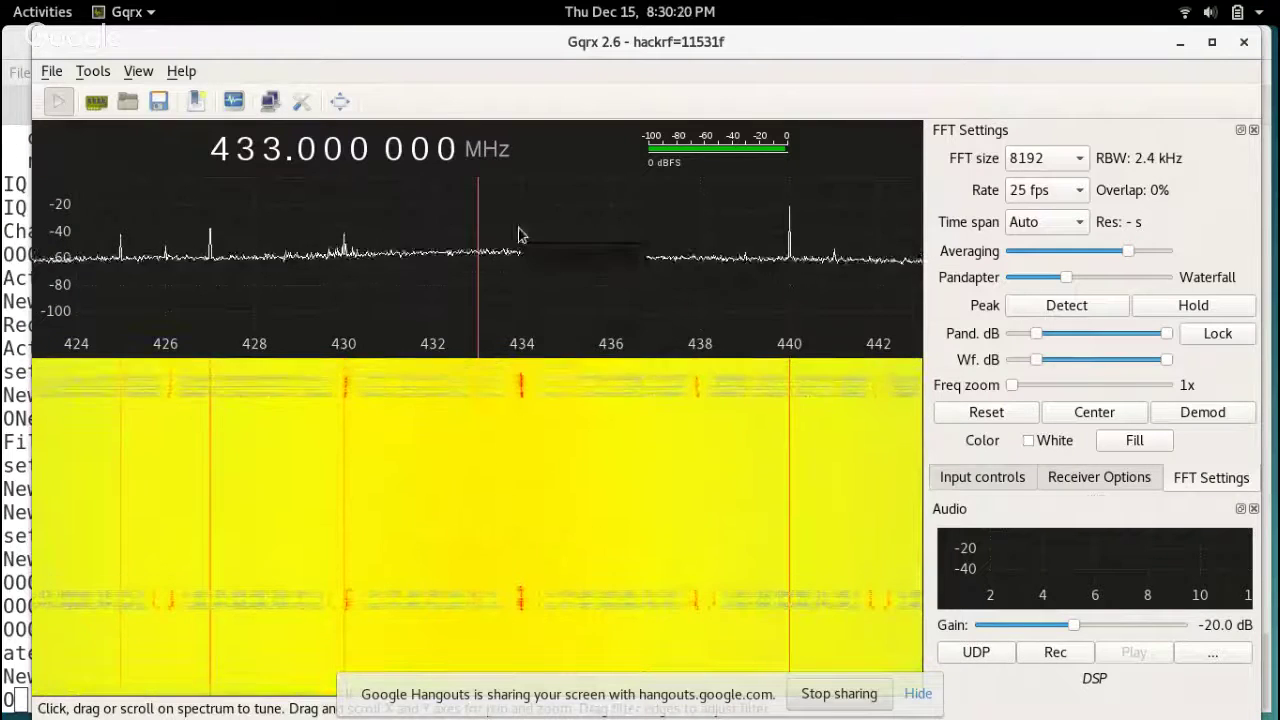
click(526, 277)
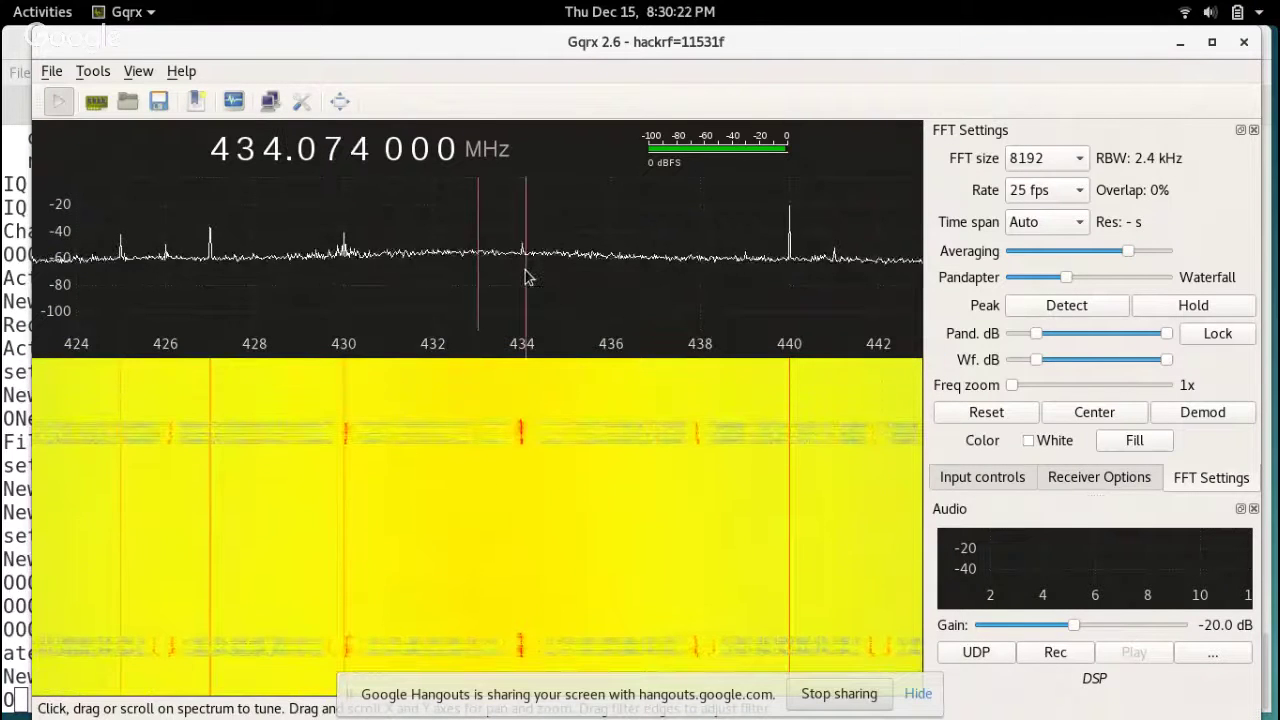
drag(526, 277, 522, 283)
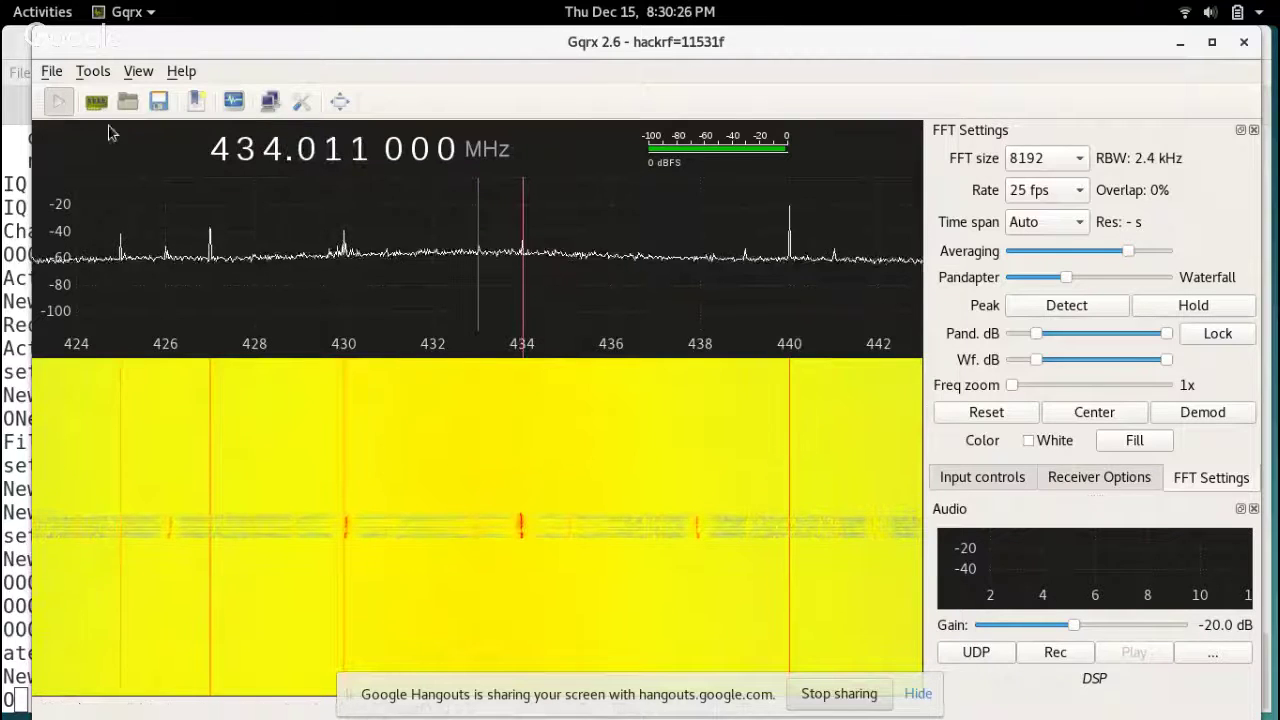
Change the input rate to 2000000 (2 Msps) and restart receiving.
click(93, 100)
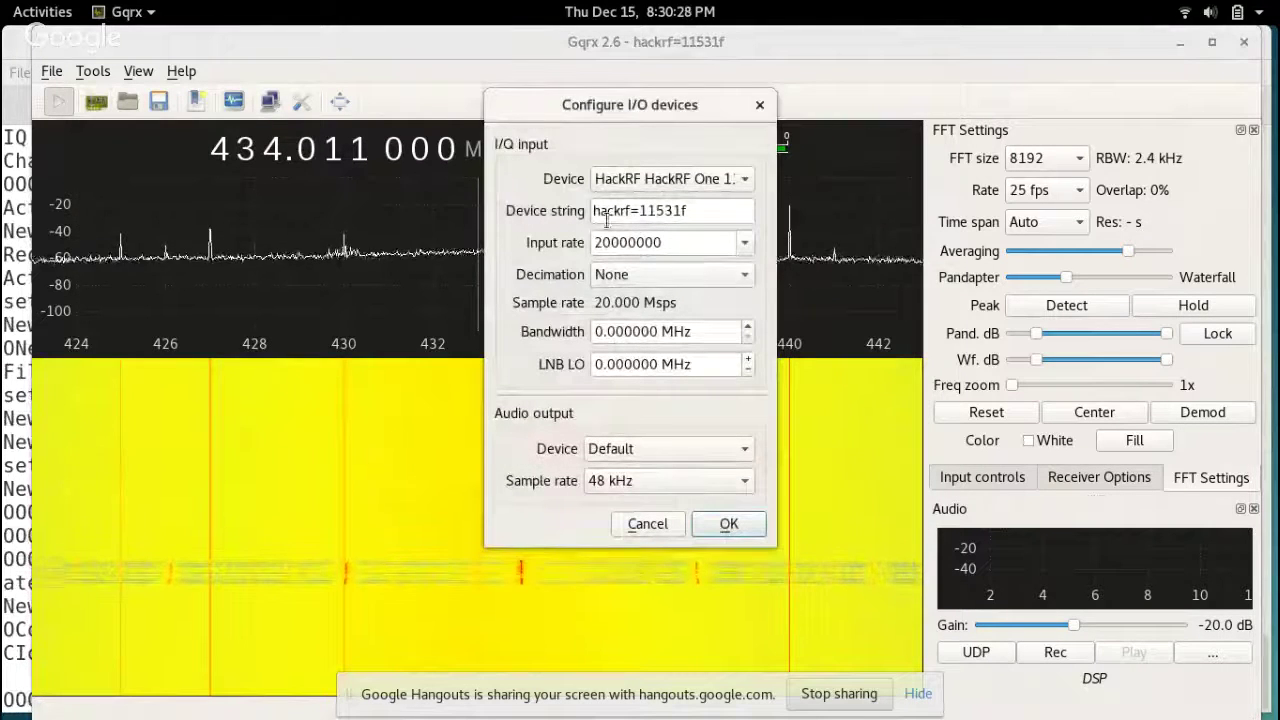
click(630, 243)
key(BackSpace)
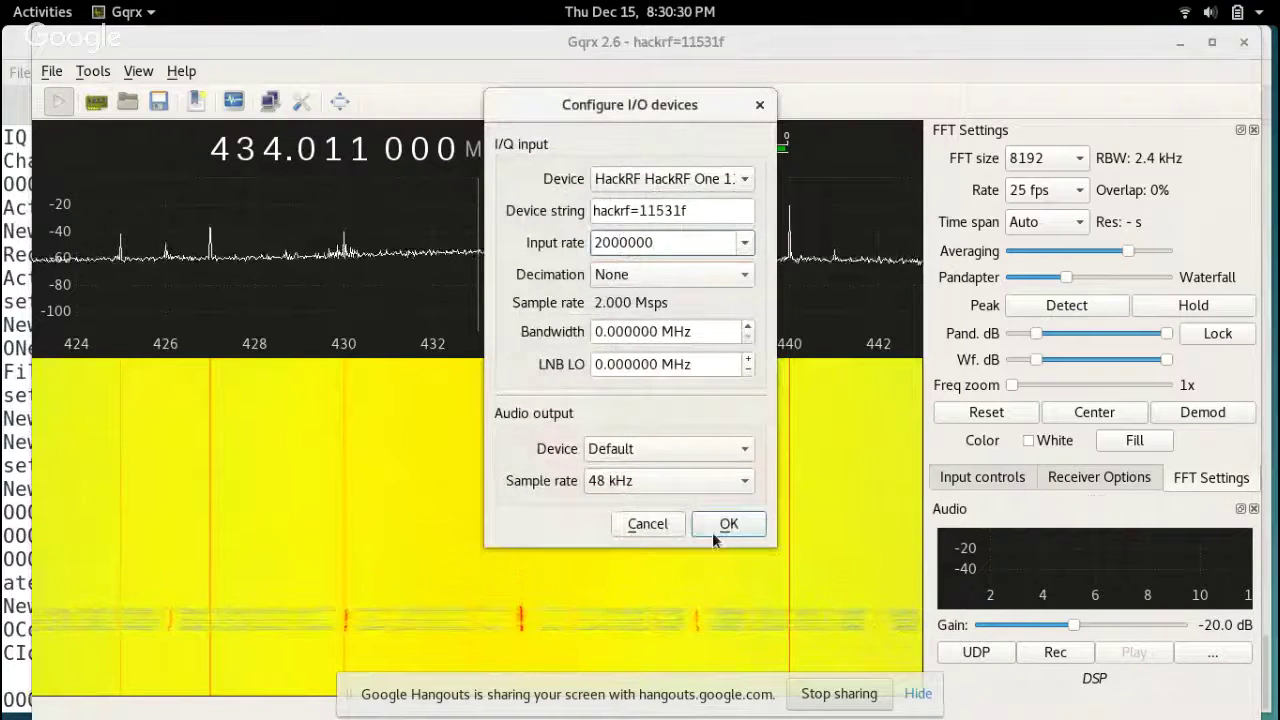
click(728, 523)
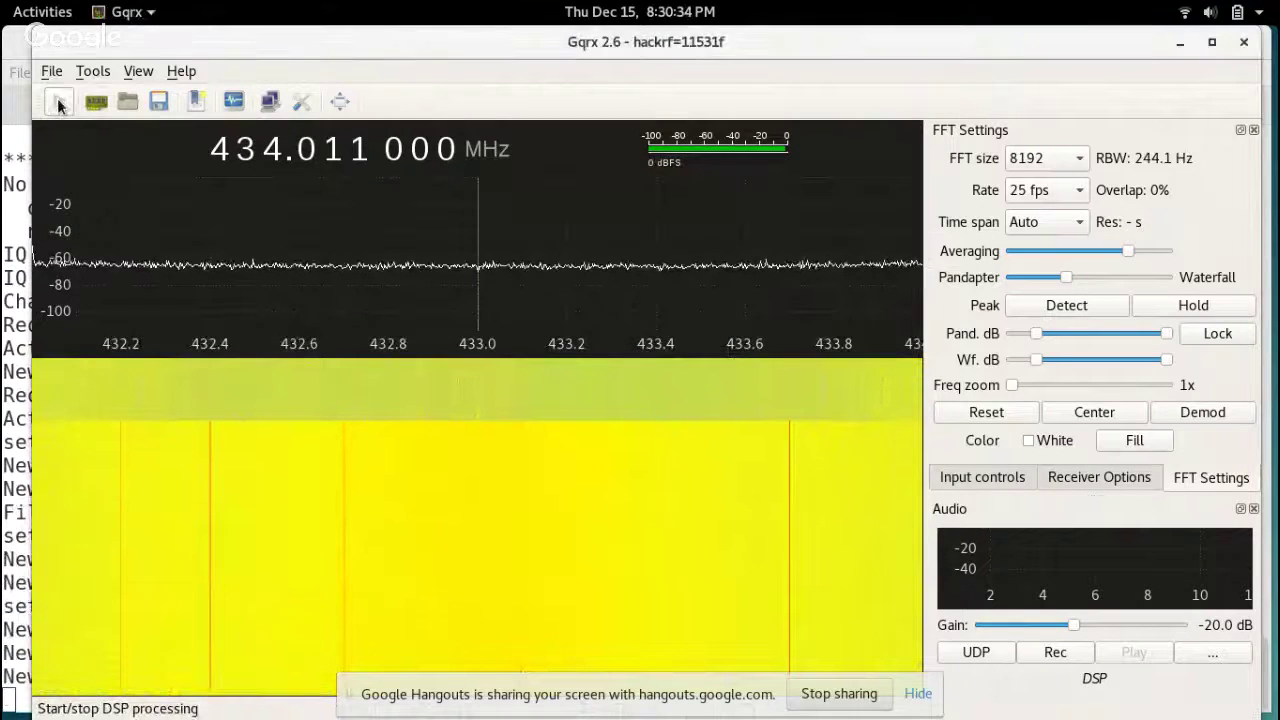
click(98, 101)
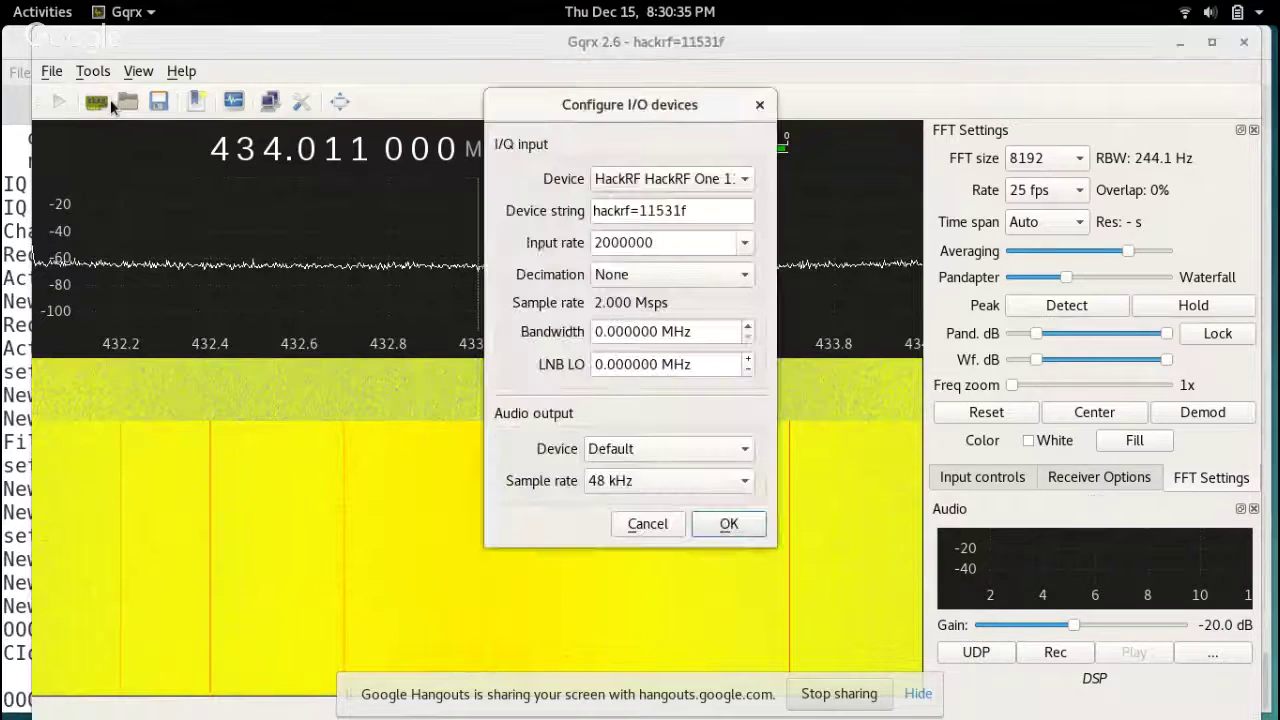
click(728, 525)
click(60, 101)
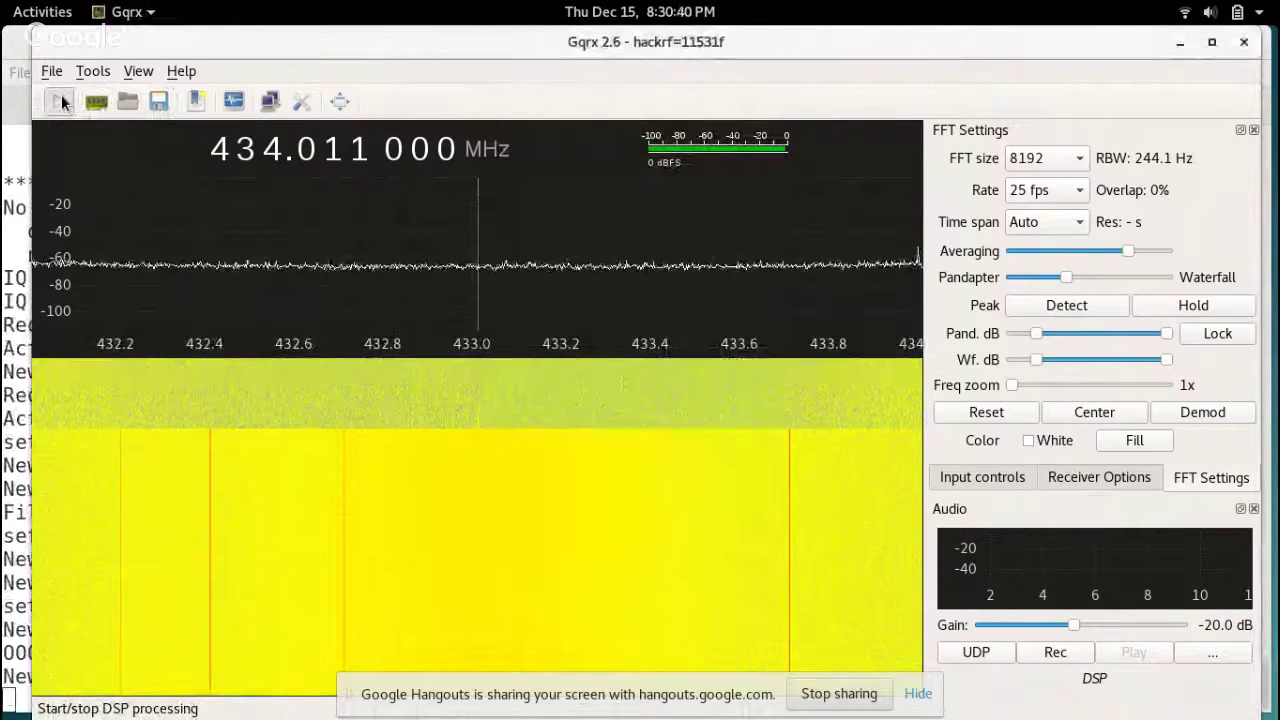
Set the receive frequency to exactly 434.000 000 MHz.
right_click(335, 165)
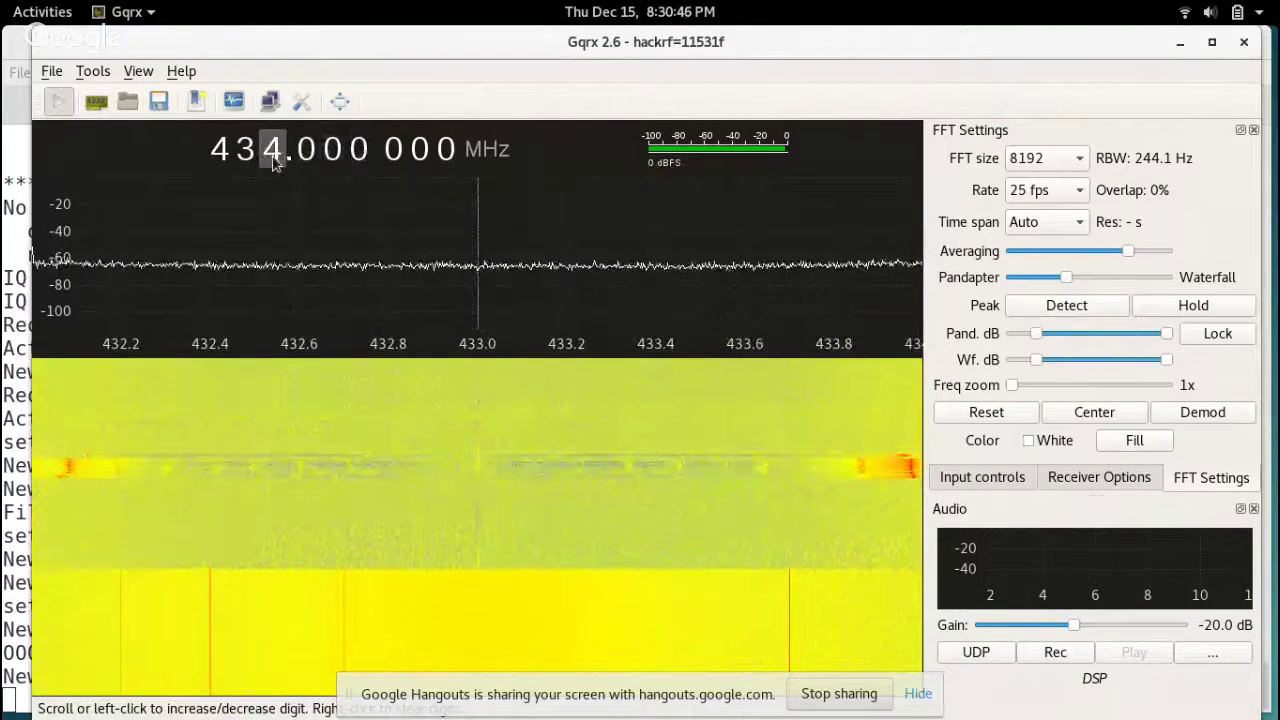
scroll(276, 165, down, 4)
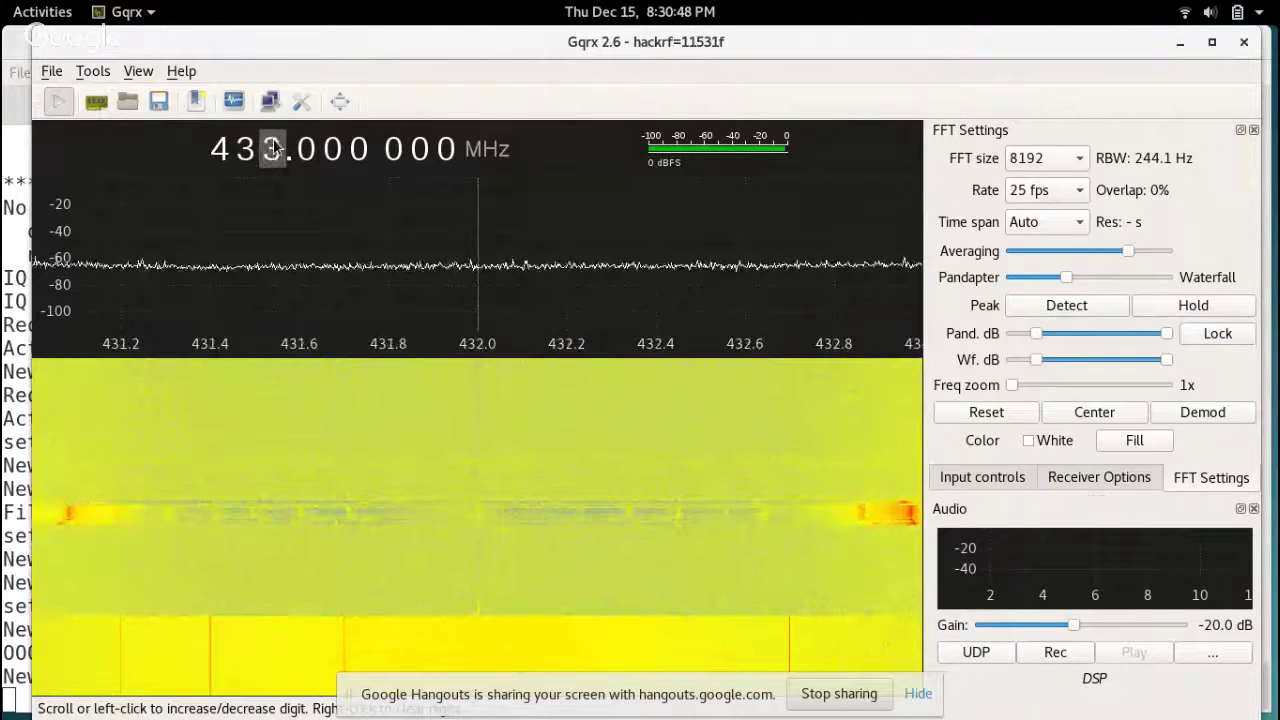
scroll(276, 165, up, 4)
scroll(310, 163, down, 1)
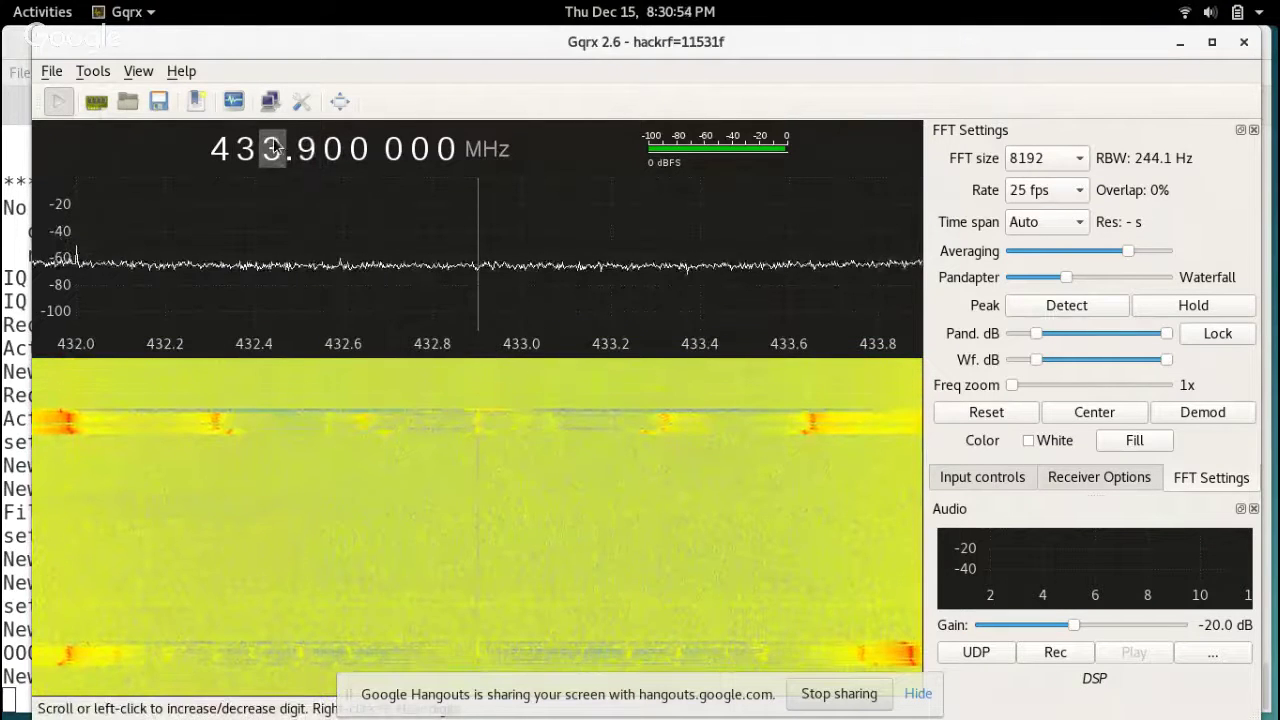
scroll(272, 148, up, 1)
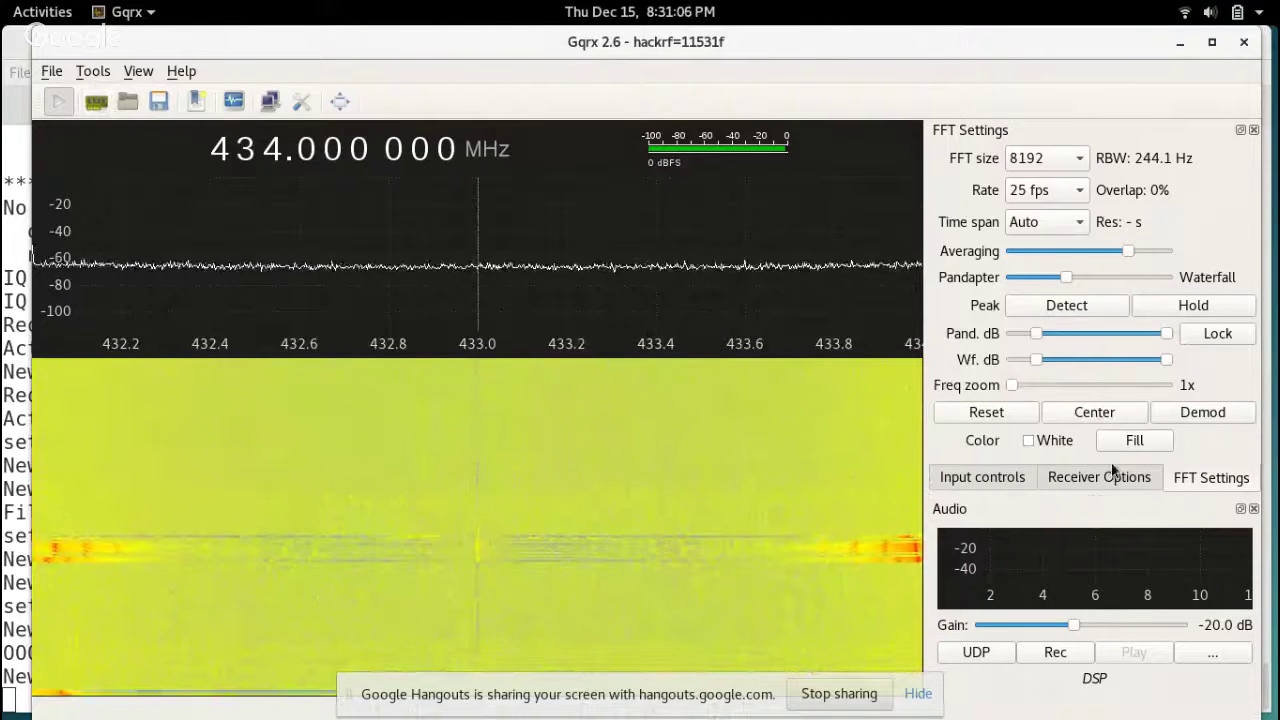
Show Receiver Options, reset the filter offset to 0 kHz, and lower the frequency to 433.900 MHz.
click(1076, 483)
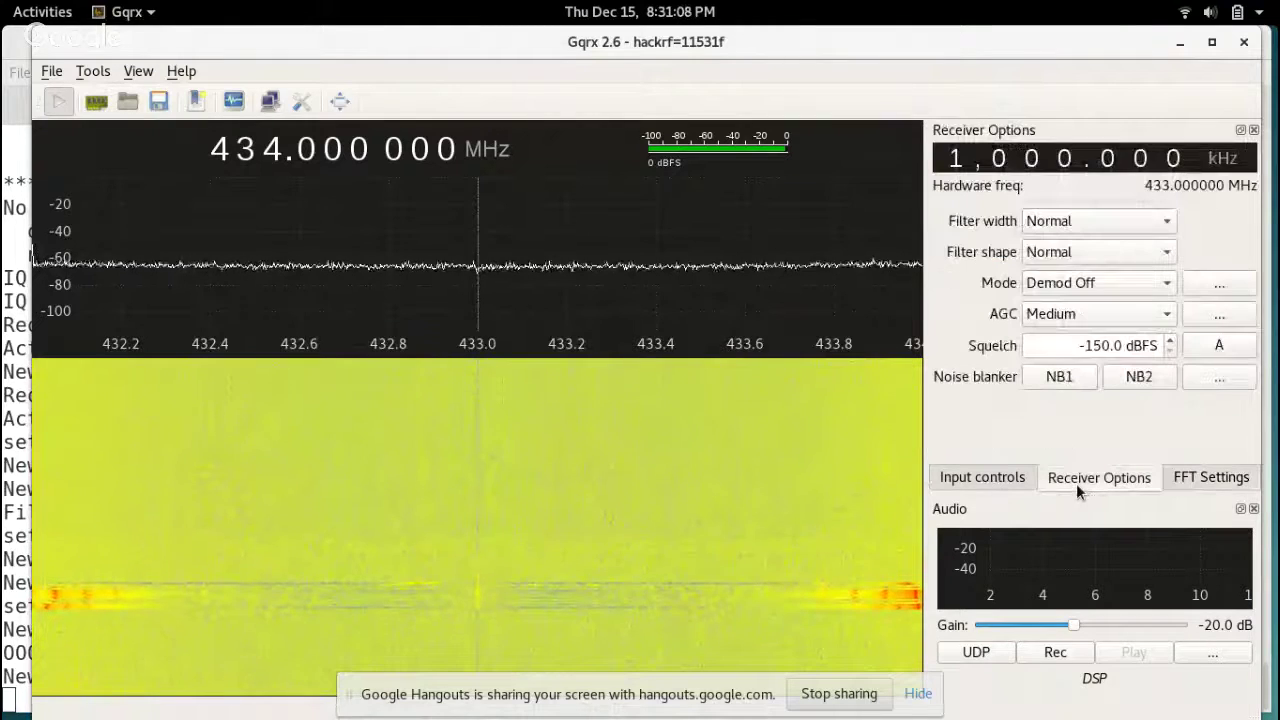
click(955, 166)
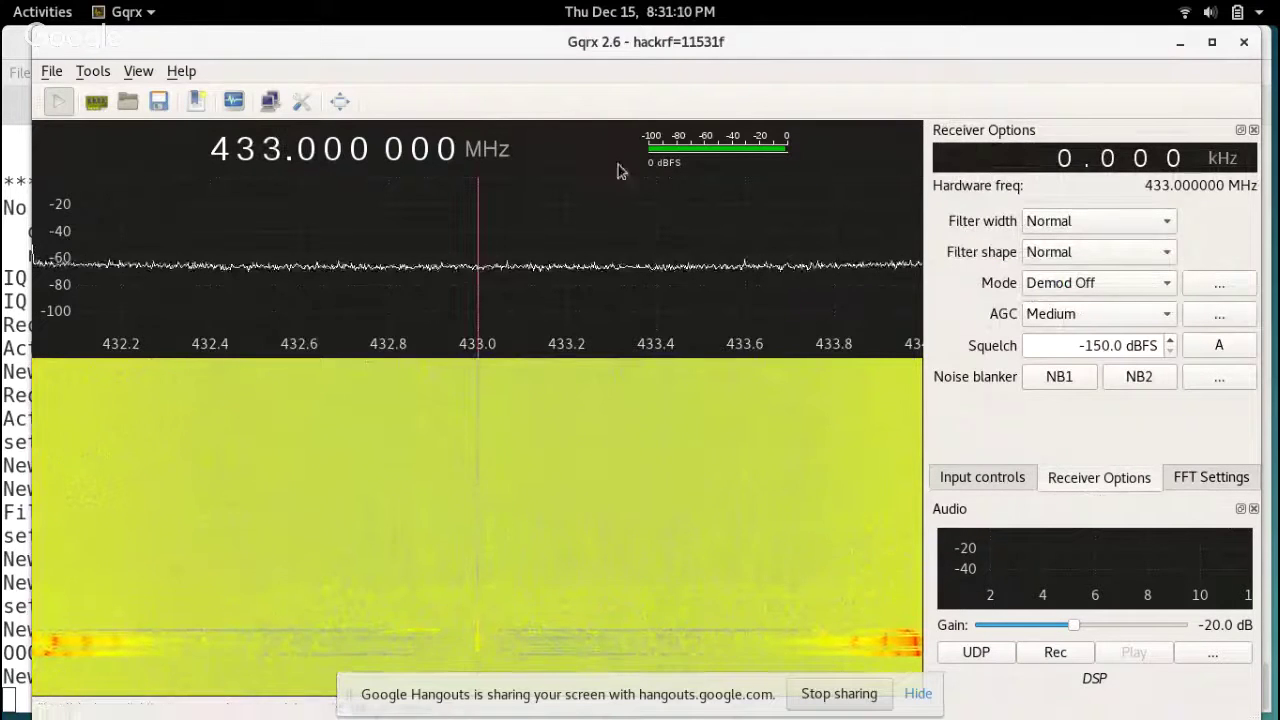
click(300, 166)
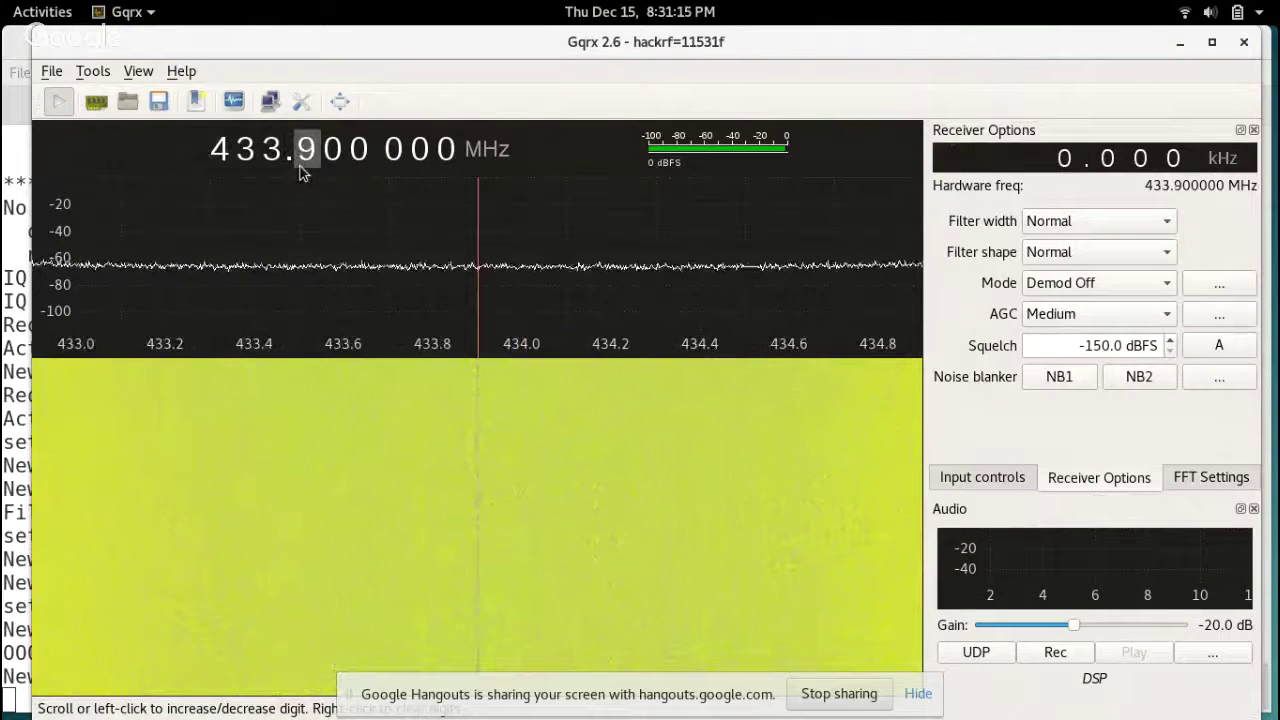
Compare the input and receiver settings, then show the Mode dropdown of demodulation modes.
click(990, 479)
click(1118, 480)
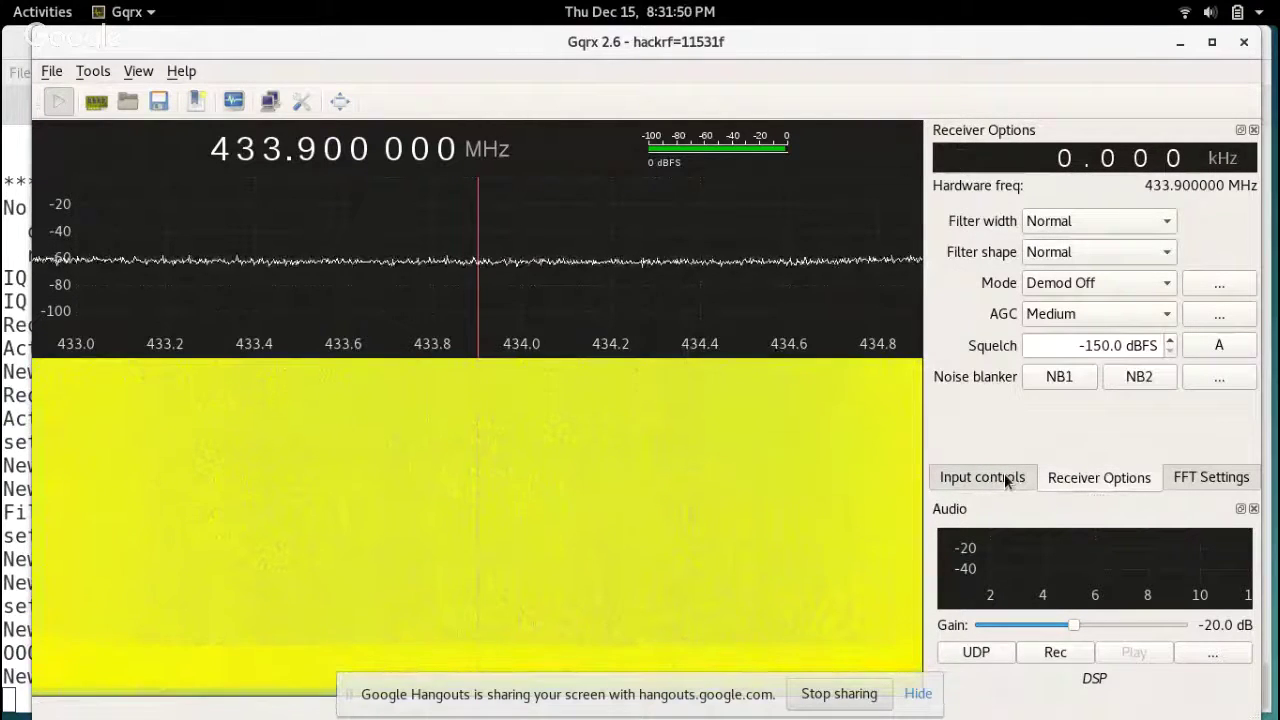
click(1007, 479)
click(1071, 479)
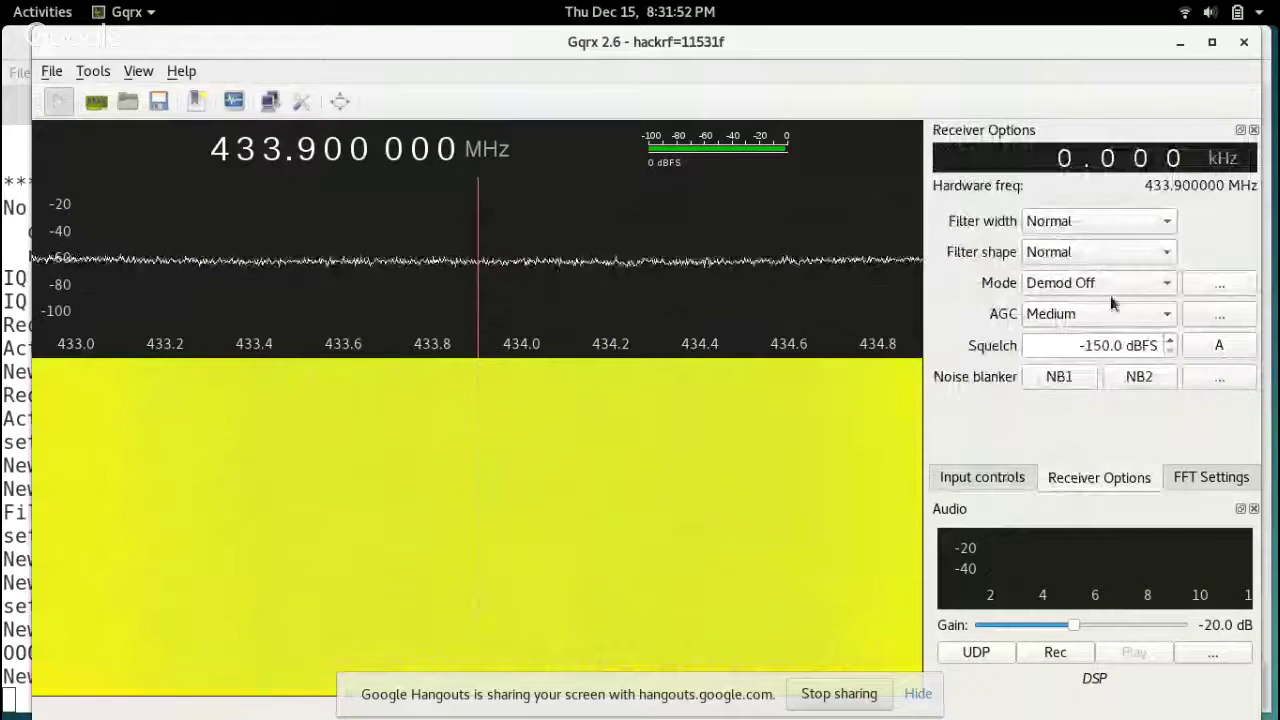
click(1085, 283)
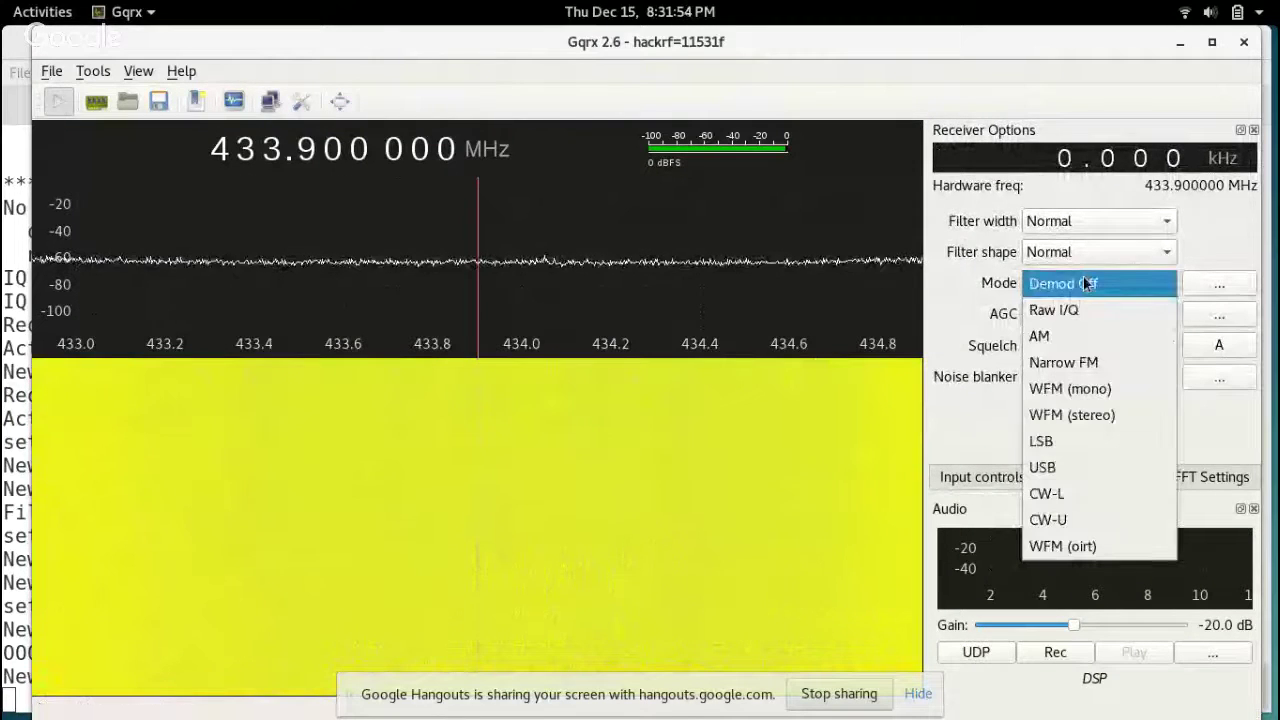
Leave demodulation off and tune onto the doorbell bursts at 434.001 MHz (101 kHz offset).
click(966, 417)
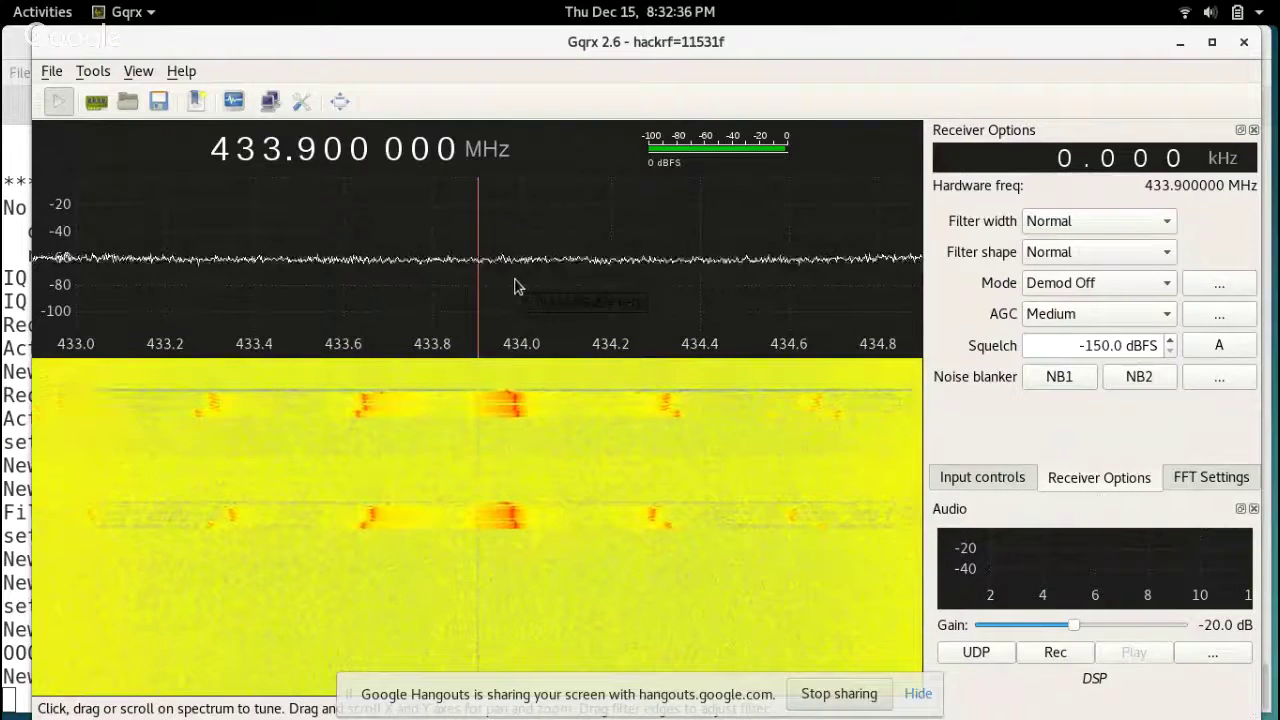
drag(517, 286, 524, 303)
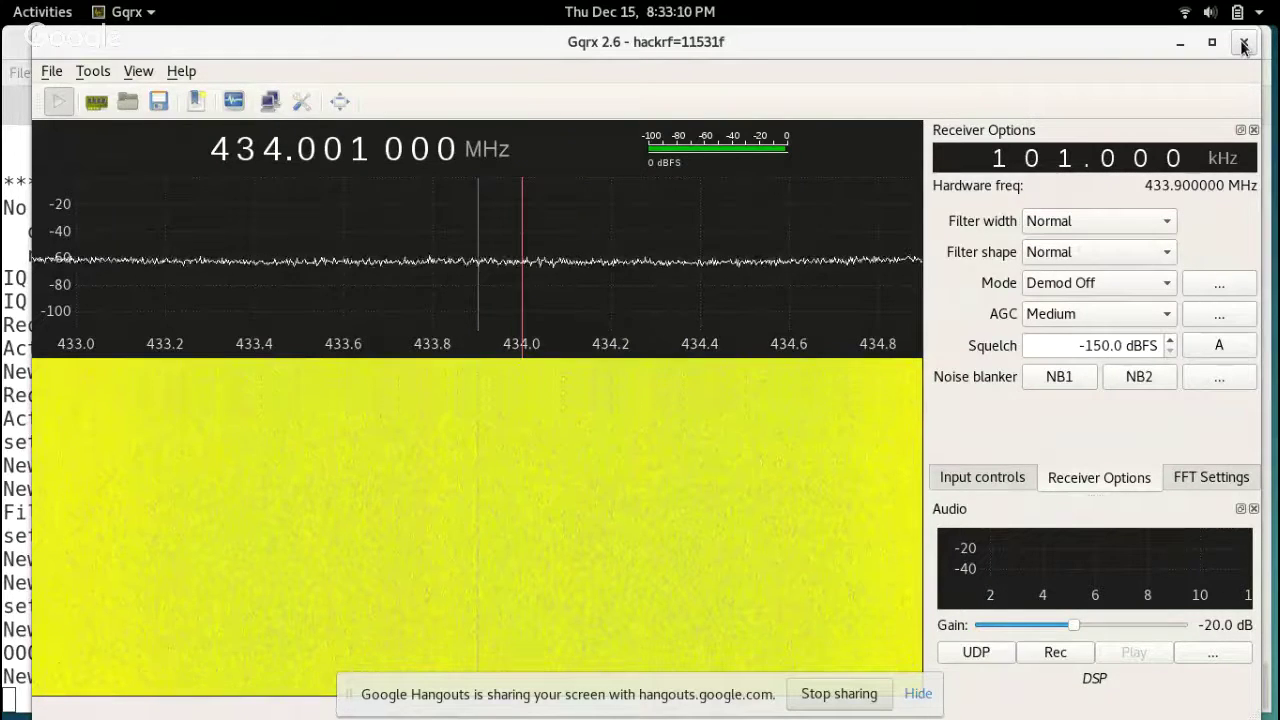
Close Gqrx, change into /tmp, and run hackrf_transfer to view its usage options.
click(1244, 44)
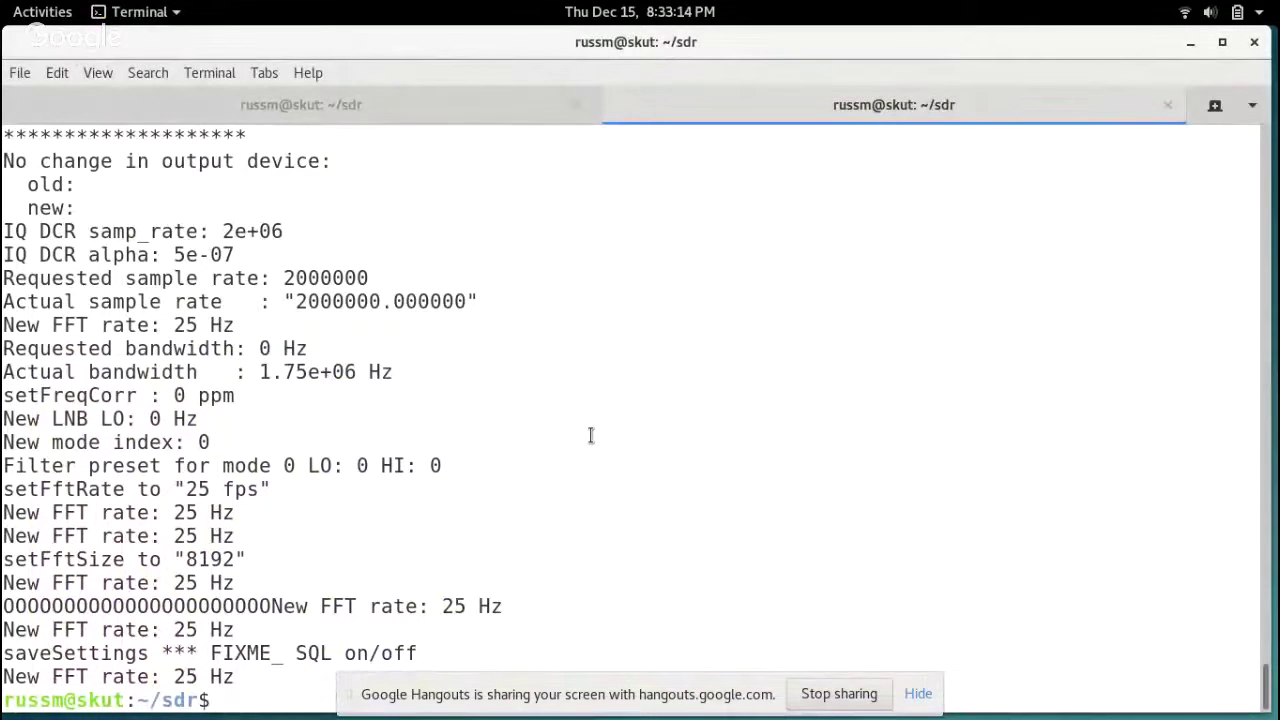
key(Return)
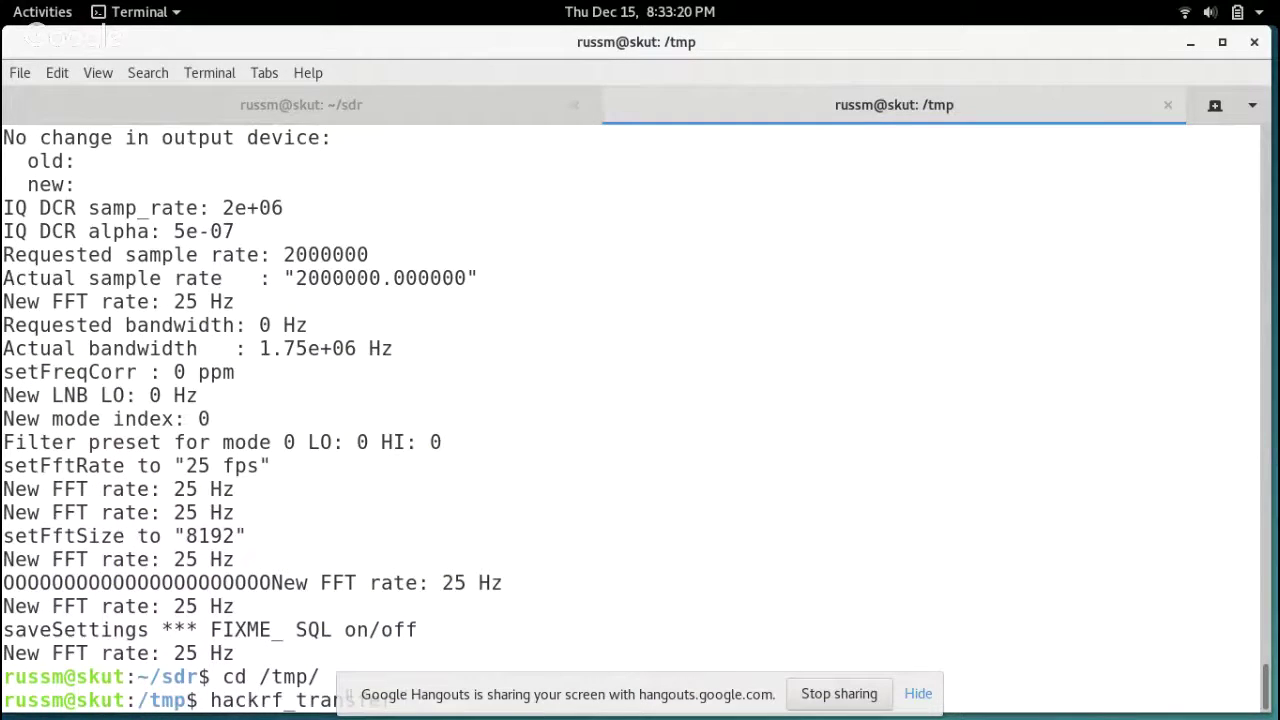
click(920, 694)
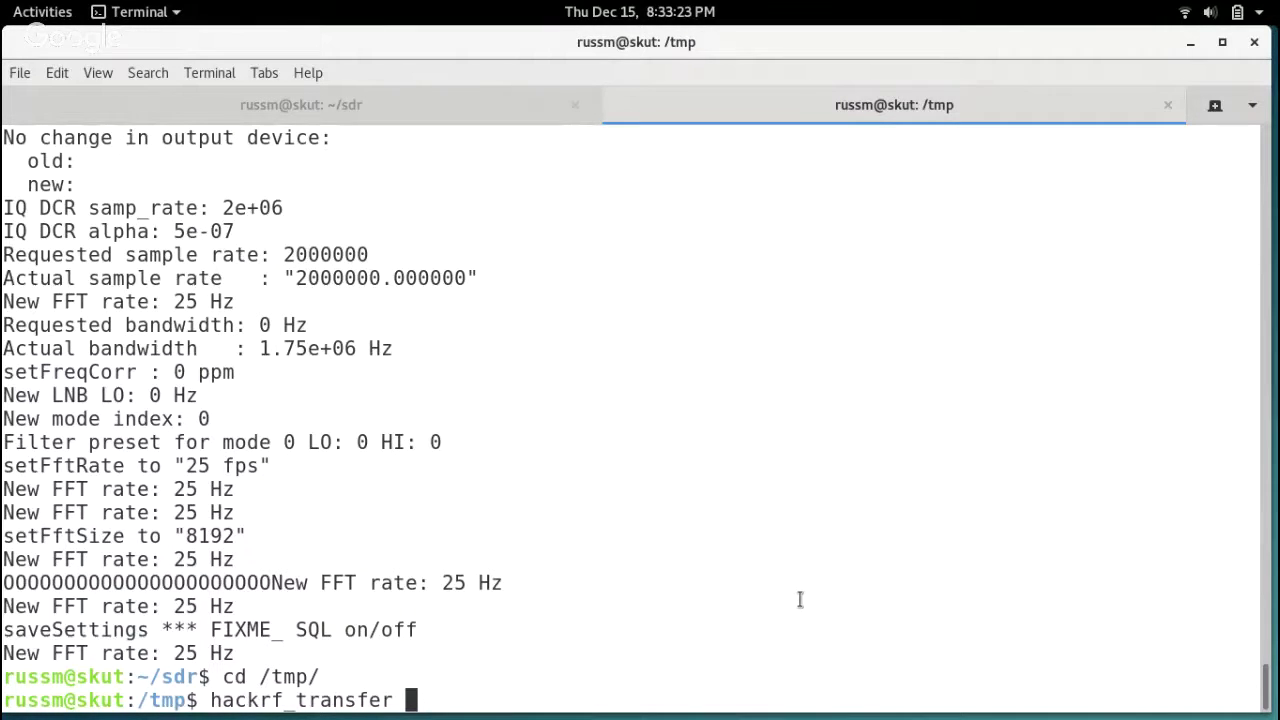
key(Return)
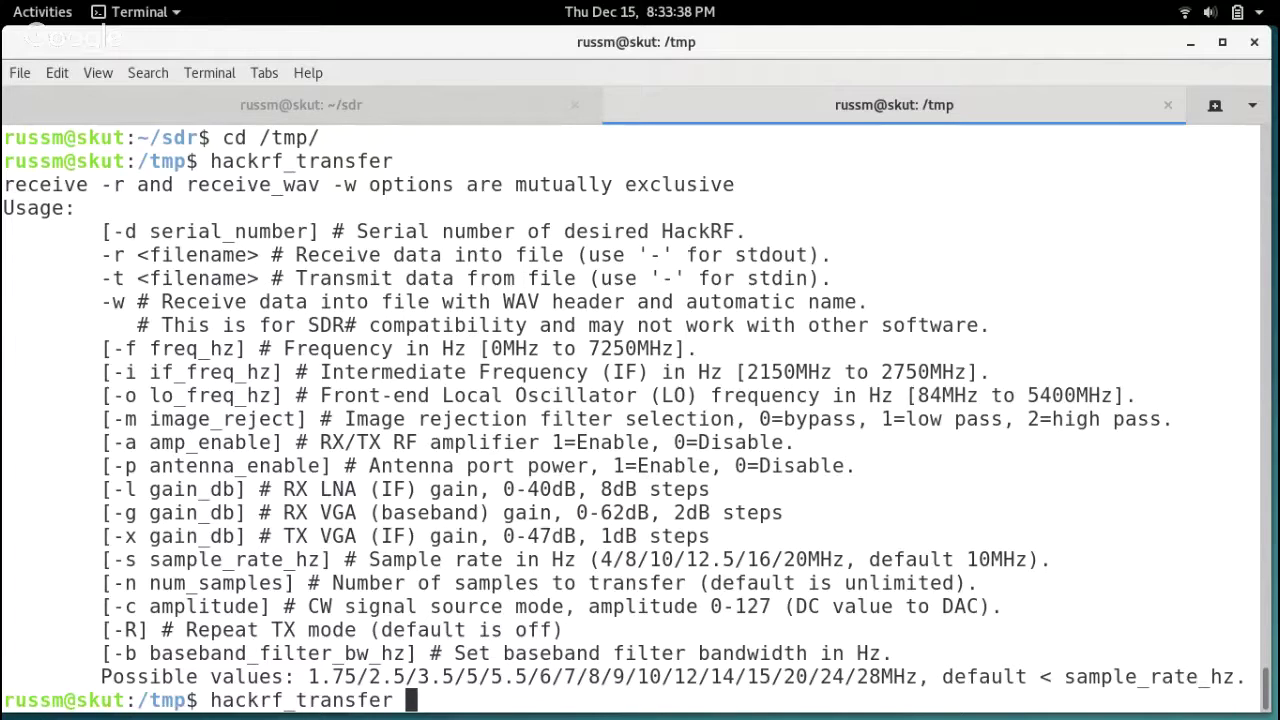
Run hackrf_transfer -r tmp.cs8 -f 433900000 -s 2000000 to start the capture.
text(-r t)
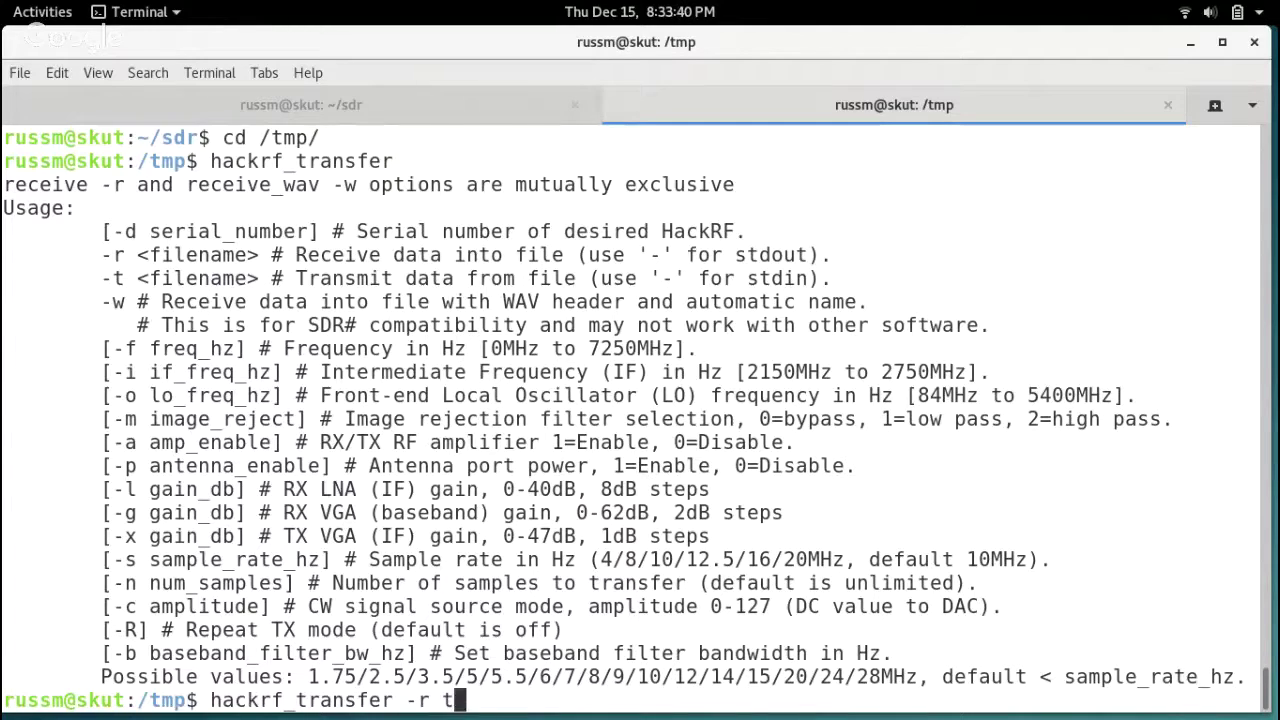
text(mp.cs8 )
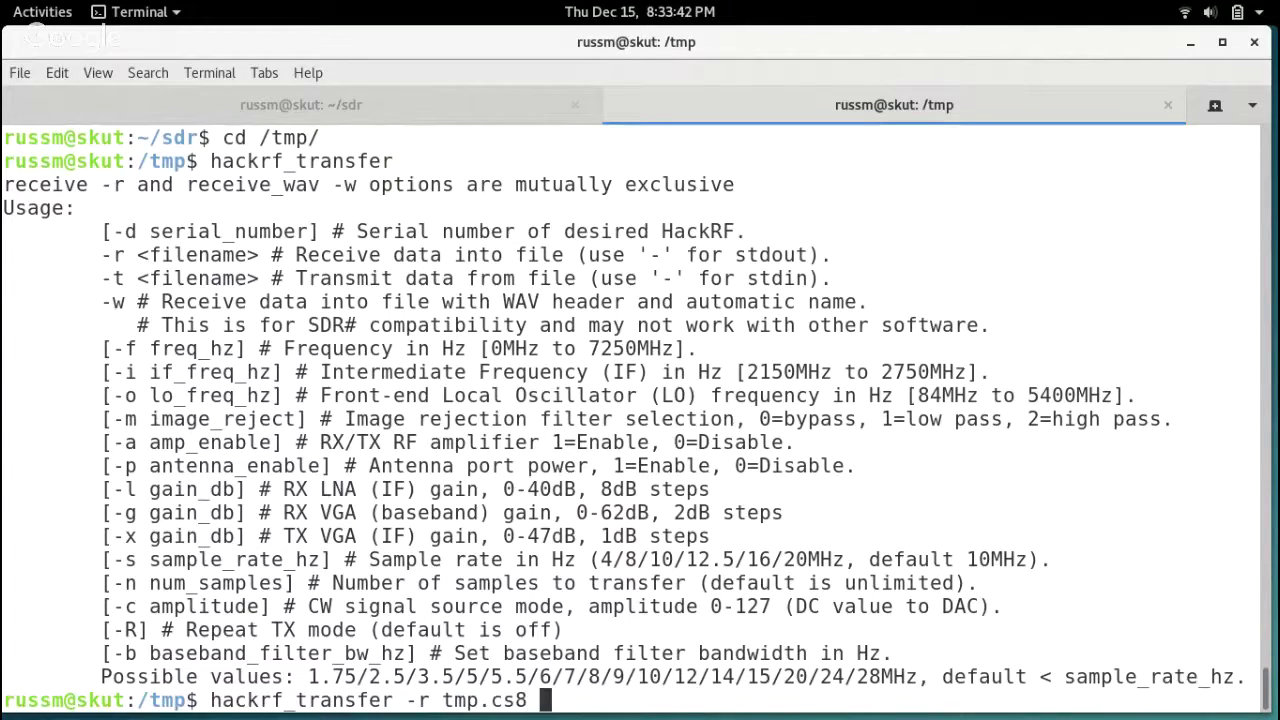
text(-f 439000000)
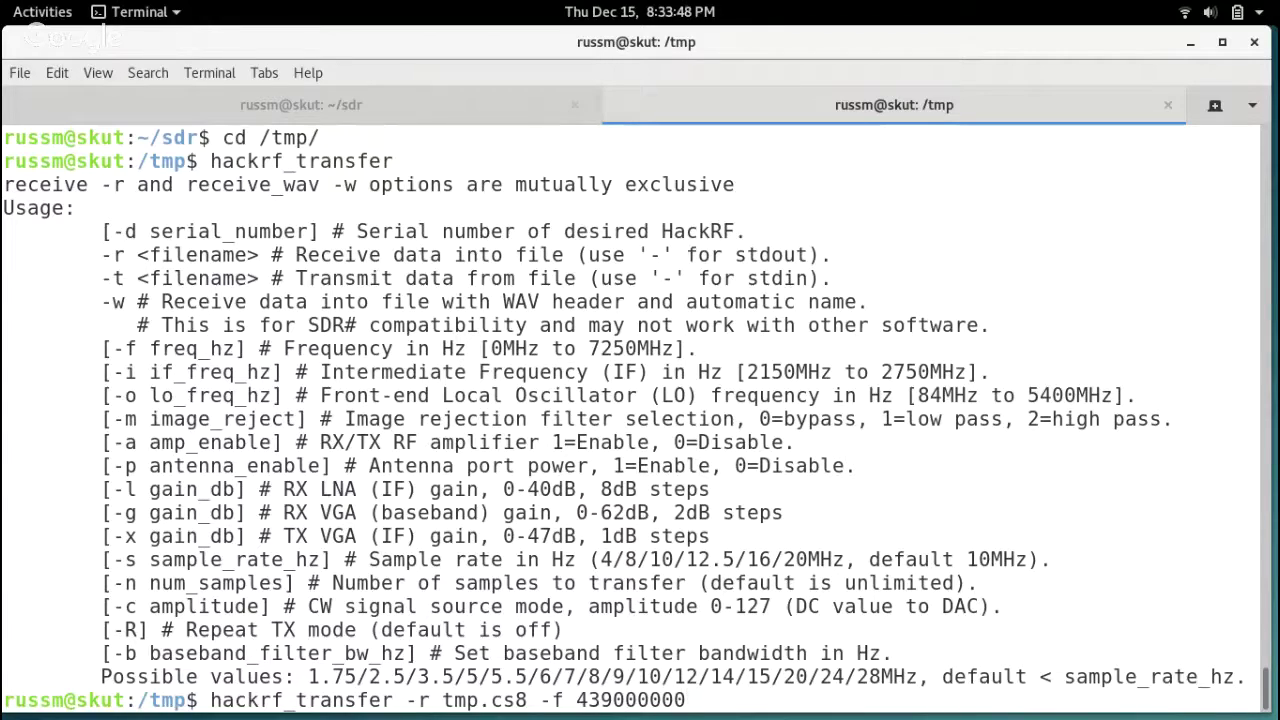
key(Left)
key(Left)
key(Left)
key(Left)
key(BackSpace)
text(9)
key(Right)
key(Right)
key(Right)
key(Right)
key(Right)
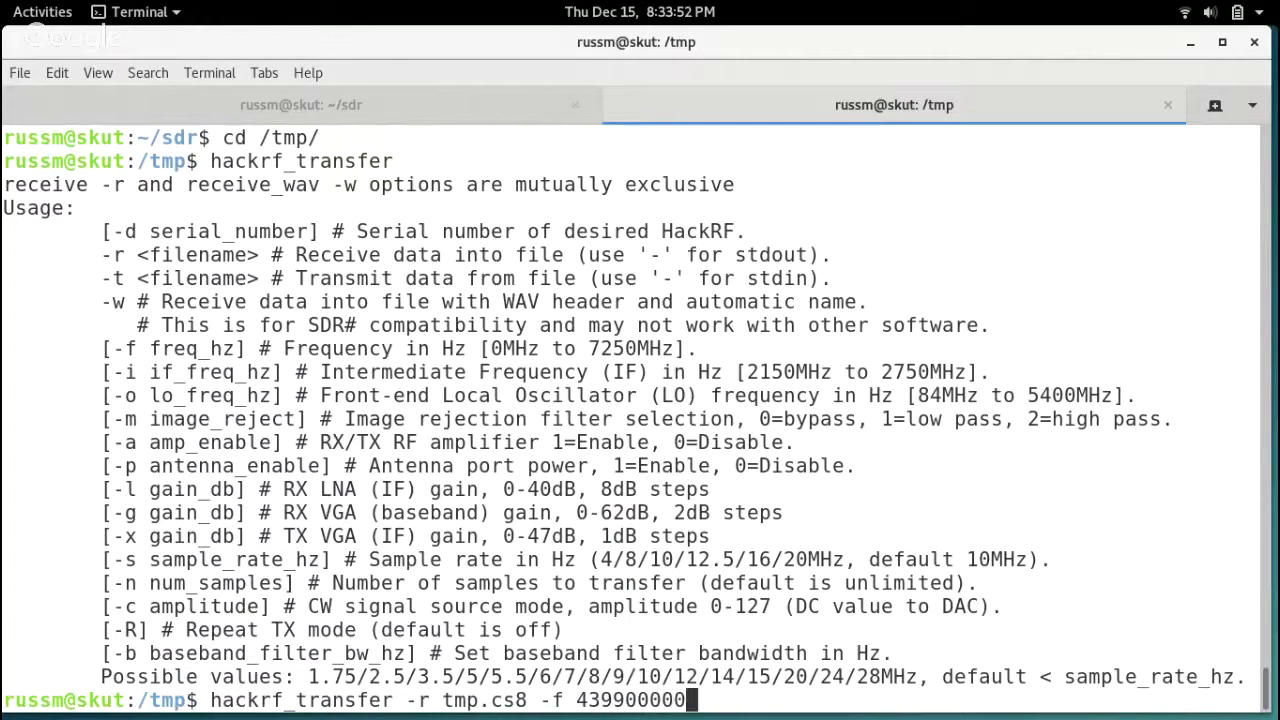
text(-s)
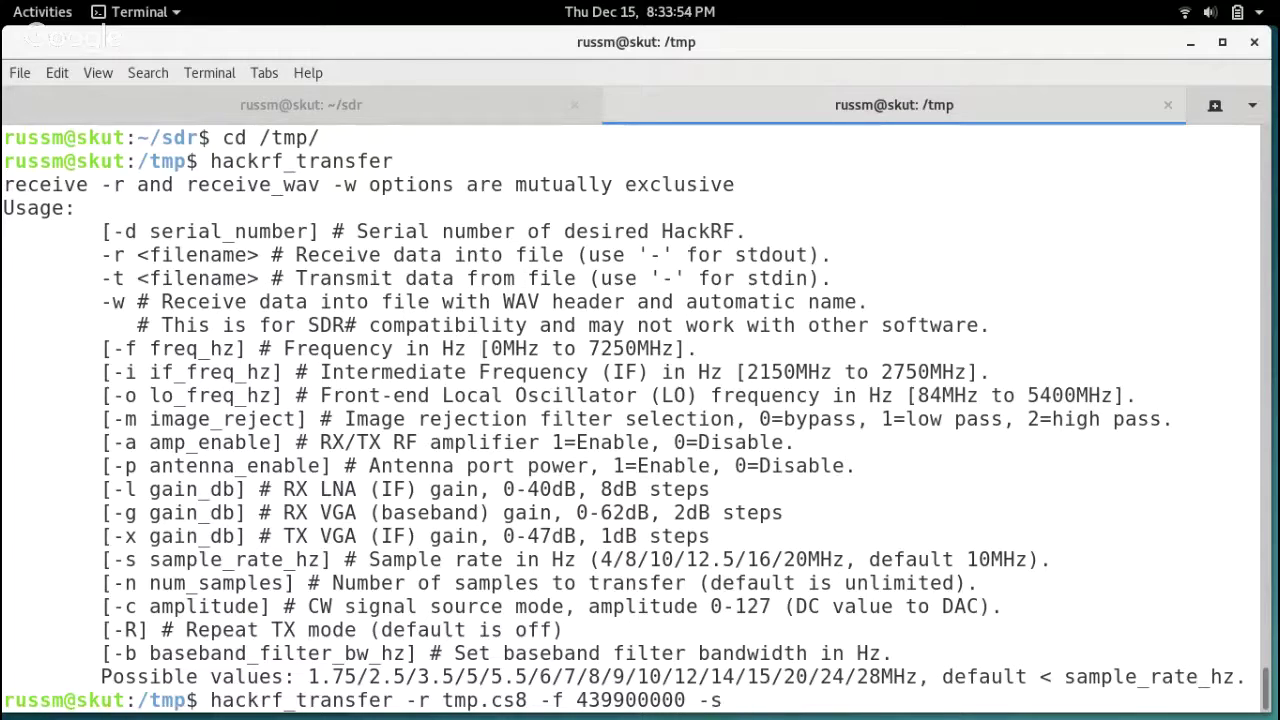
text( 2000000)
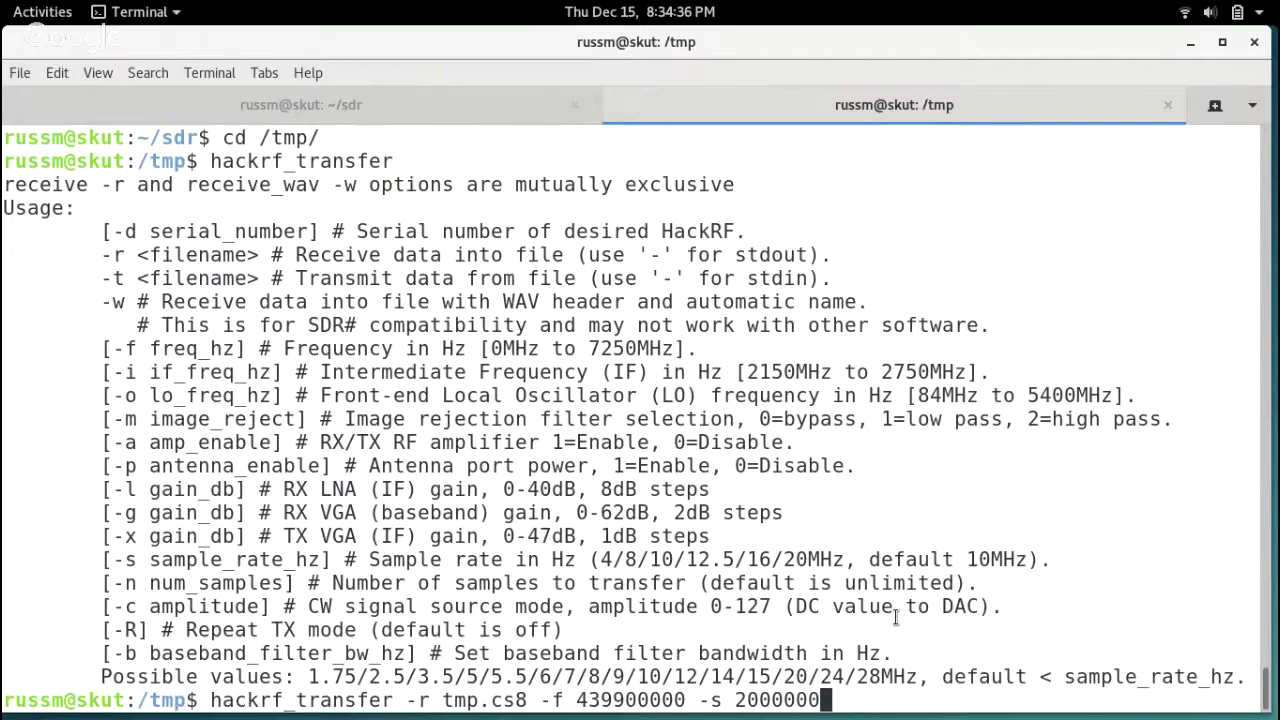
key(Left)
key(Left)
key(Left)
key(Left)
key(Left)
key(Left)
key(Left)
key(Left)
key(Left)
key(Left)
key(Left)
key(Left)
key(Left)
key(Left)
key(Left)
key(Left)
key(Left)
key(BackSpace)
text(3)
key(Right)
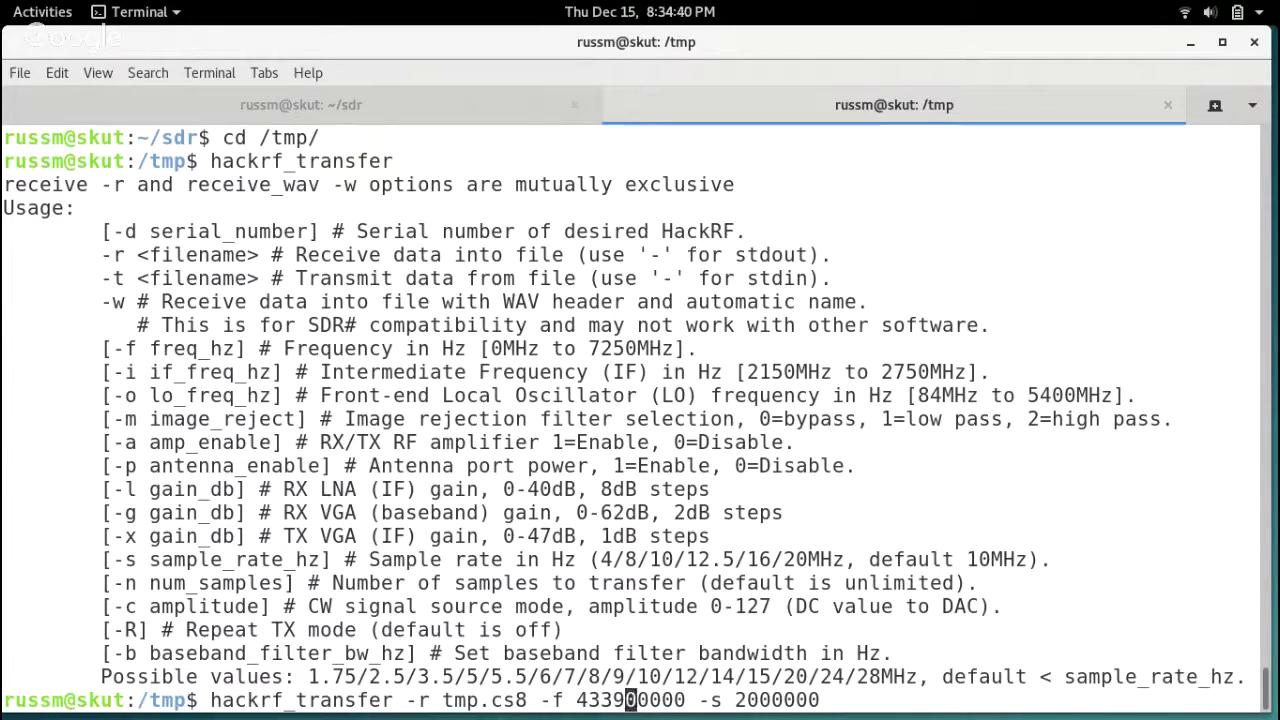
key(Right)
key(Right)
key(Right)
key(Right)
key(Right)
key(Right)
key(Right)
key(Right)
key(Right)
key(Right)
key(Right)
key(Right)
key(Right)
key(Right)
key(Right)
key(Right)
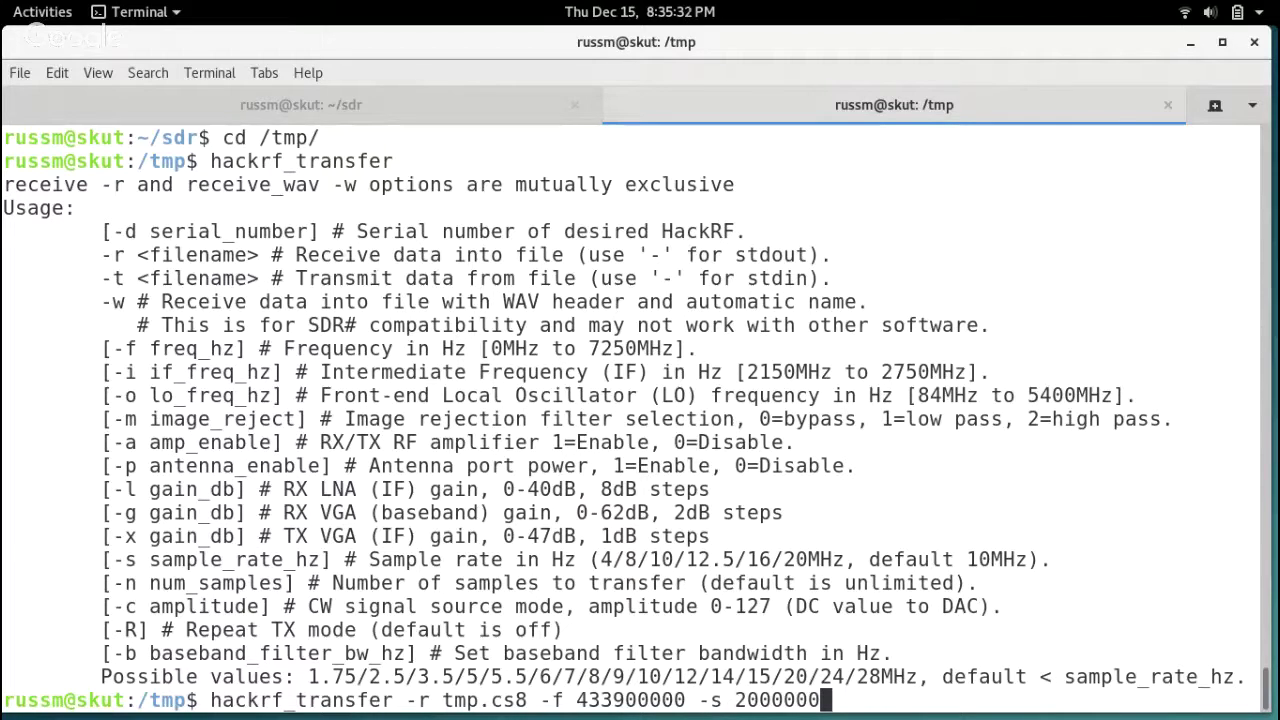
key(Return)
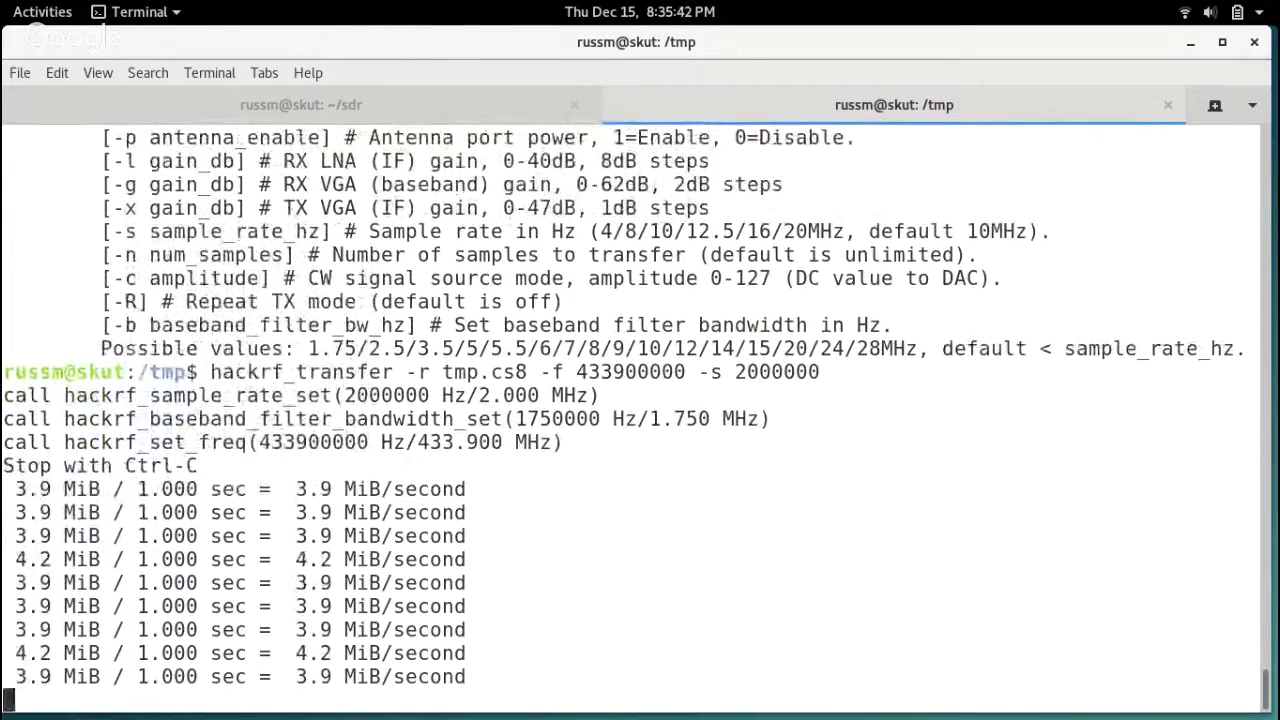
Stop the capture with Ctrl-C and run ls -lF, confirming tmp.cs8 is 40108032 bytes.
key(ctrl+c)
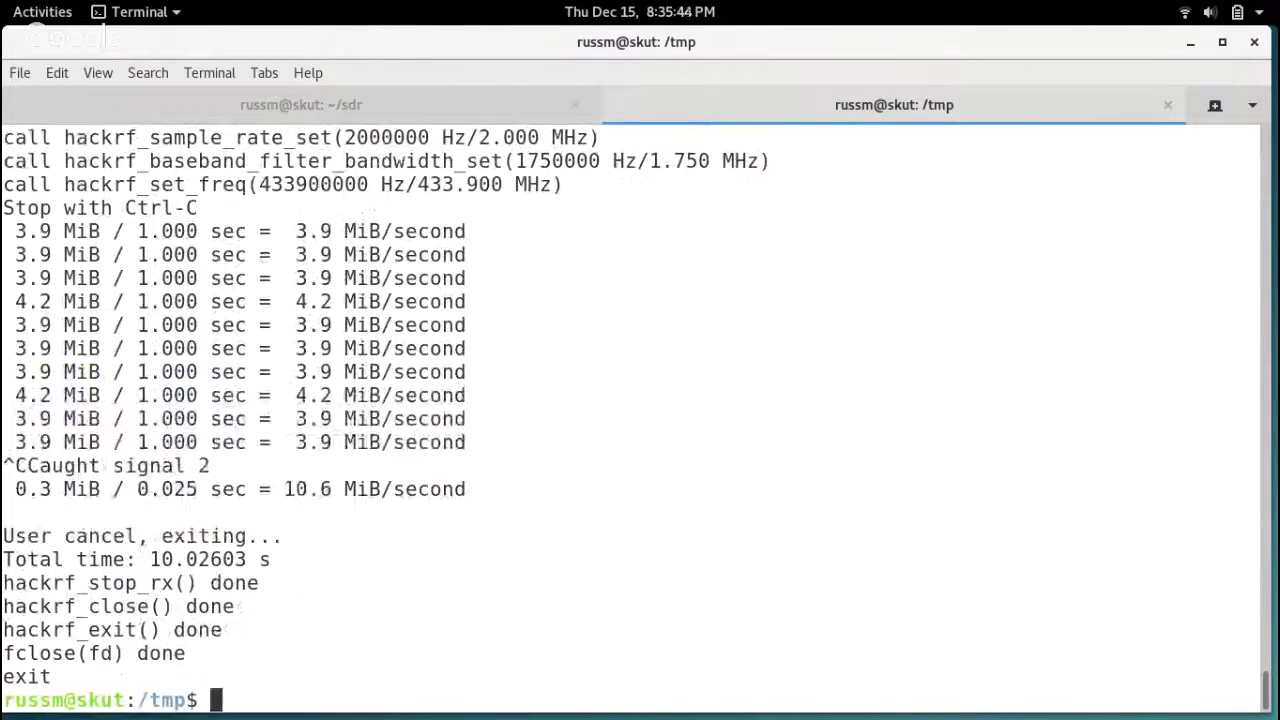
text(ls -lF)
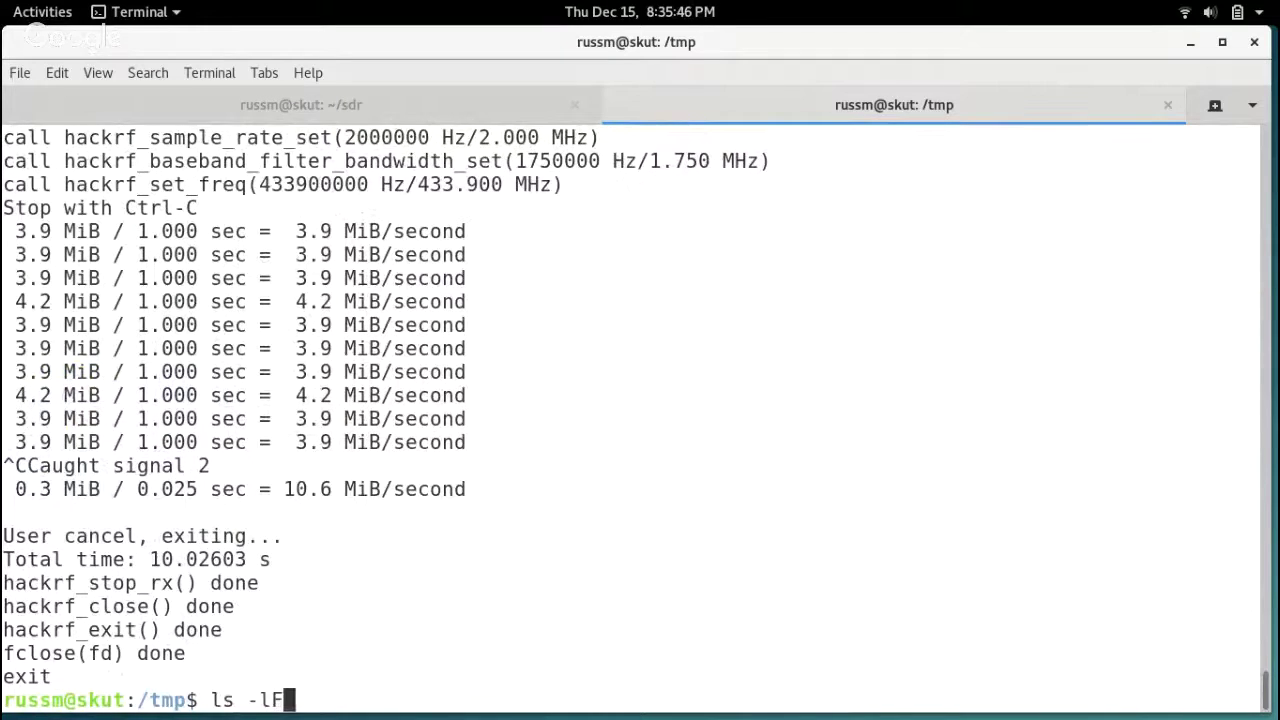
key(Return)
double_click(617, 653)
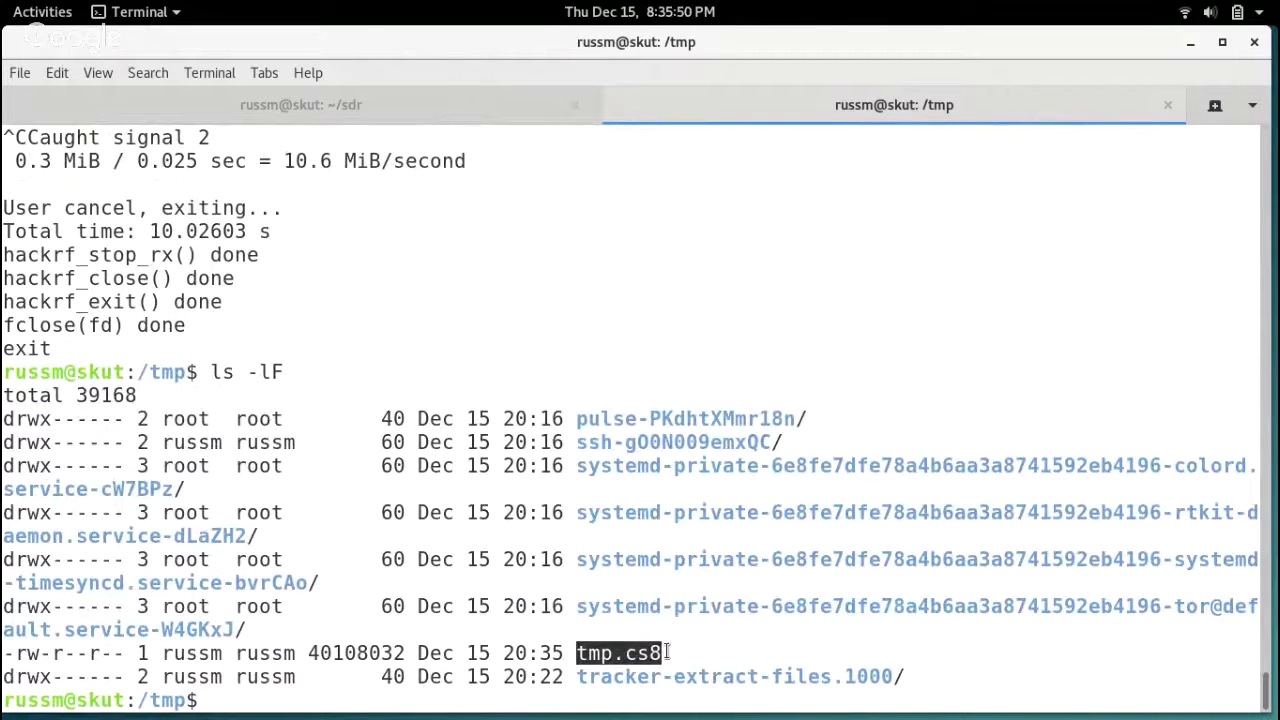
click(622, 653)
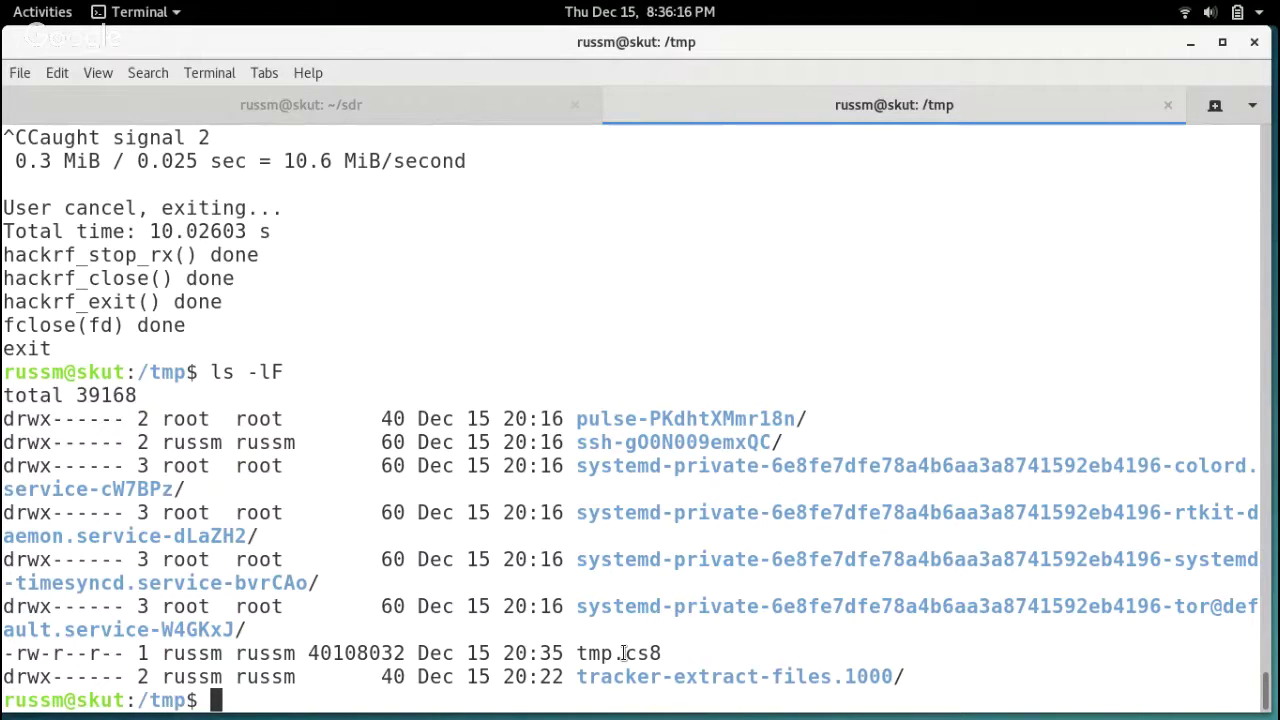
Launch inspectrum from the build-20161022-d747e9d folder on tmp.cs8, using Tab completion for the path.
text(~/github/mie)
key(Tab)
text(i)
key(Tab)
text(b)
key(Tab)
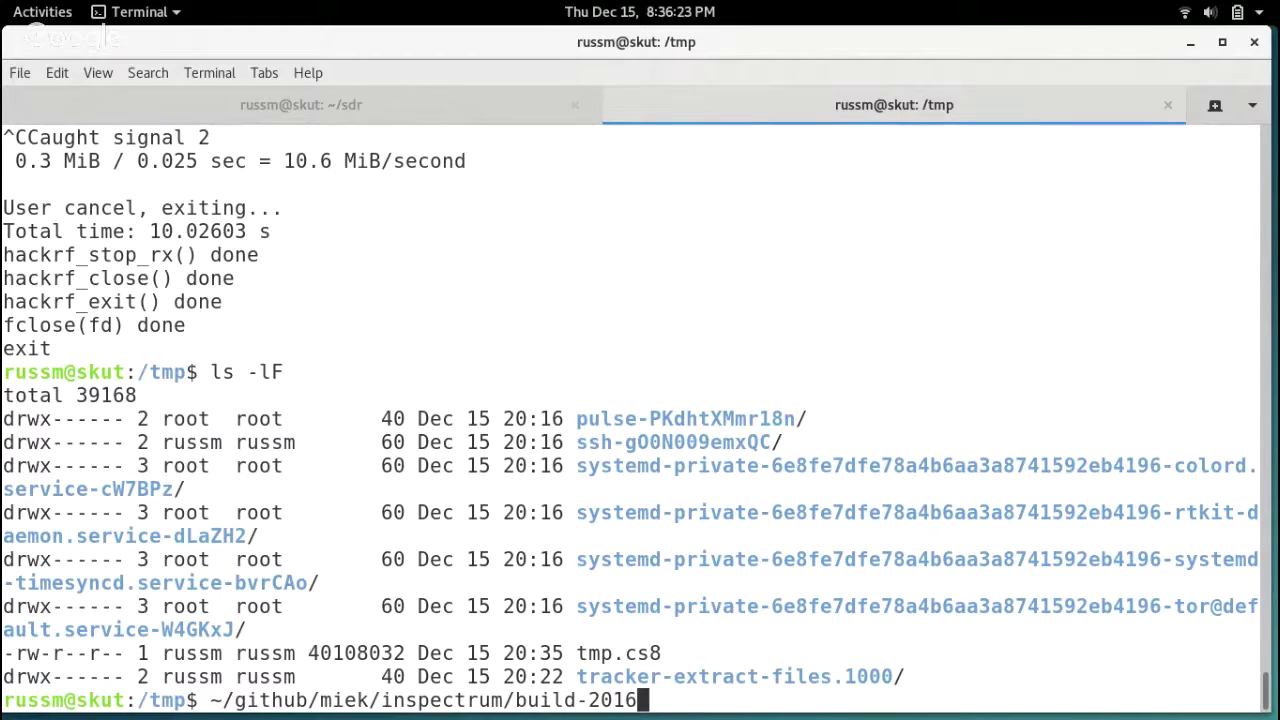
key(Tab)
text(1)
key(Tab)
text(i)
key(Tab)
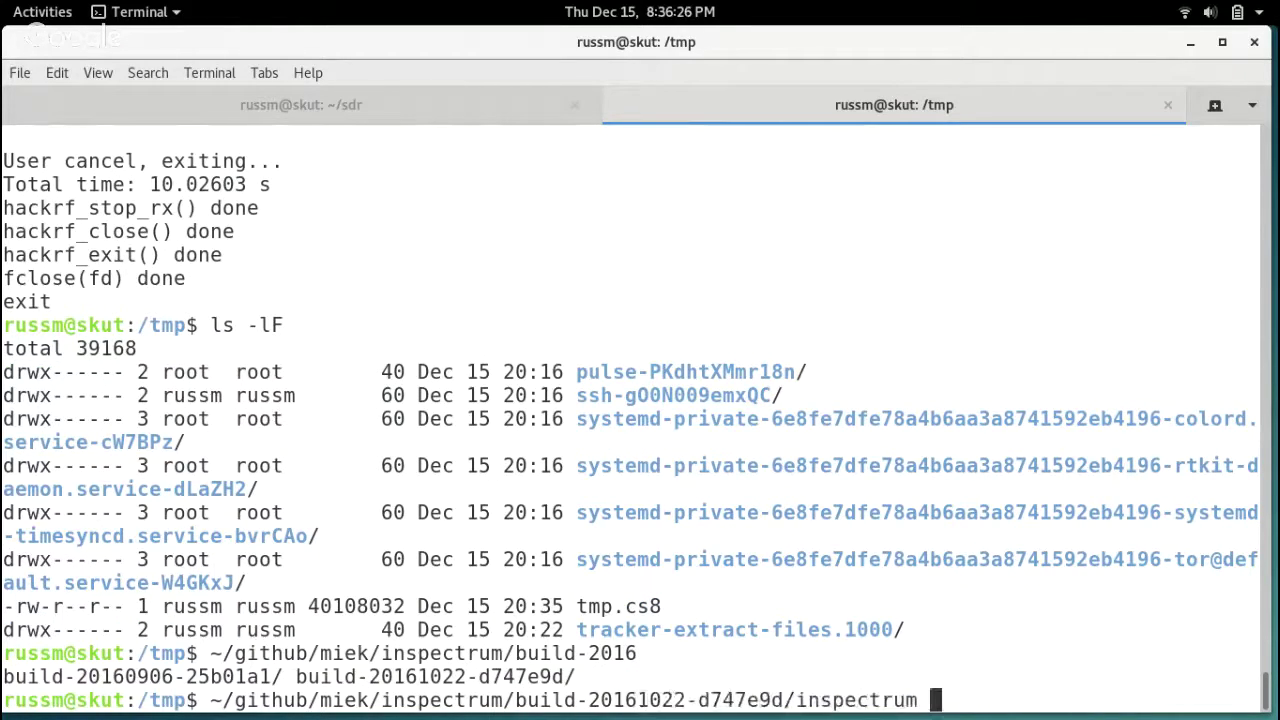
text(z)
key(BackSpace)
text(t)
key(Tab)
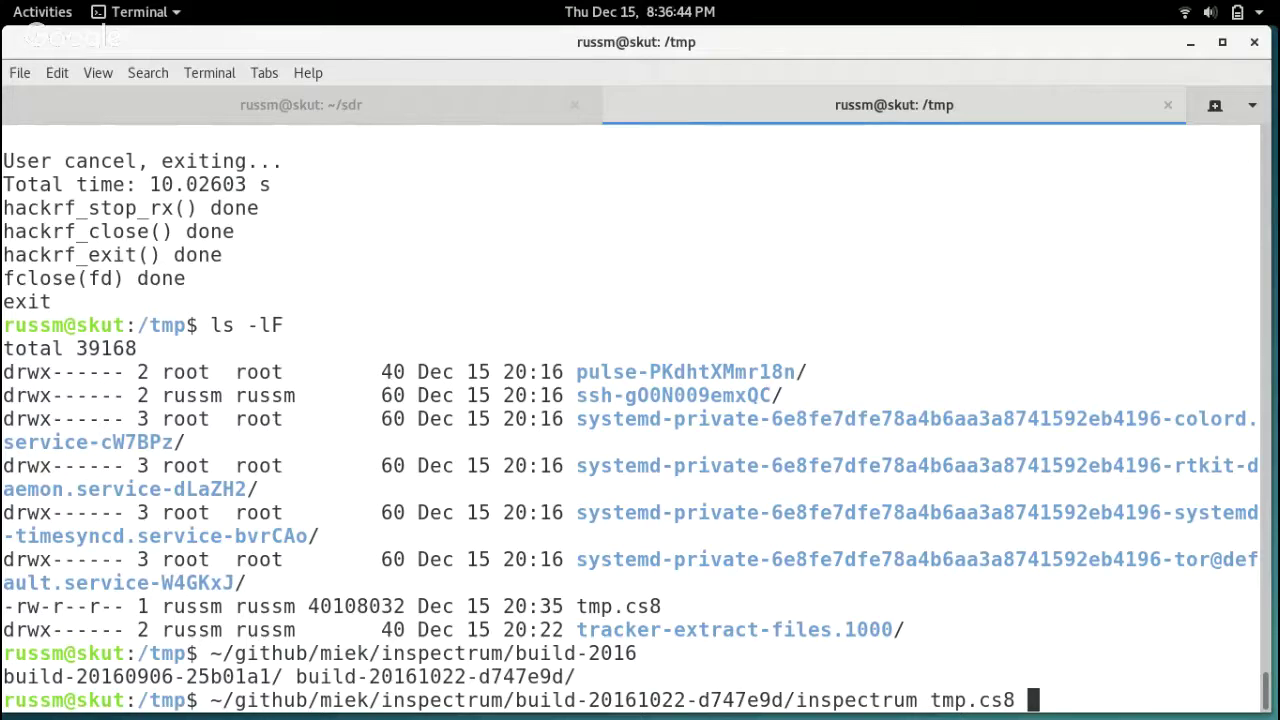
key(Return)
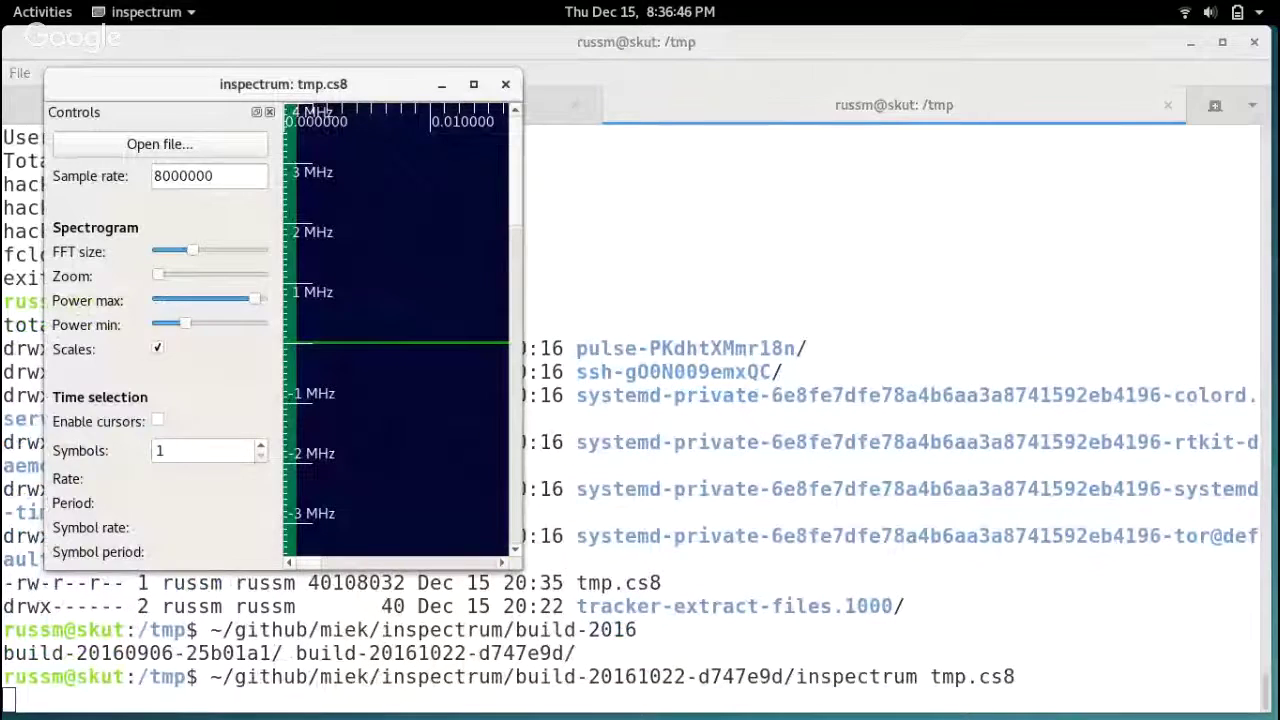
Enlarge the inspectrum window to fill the screen and set the sample rate to 2000000.
drag(311, 87, 268, 44)
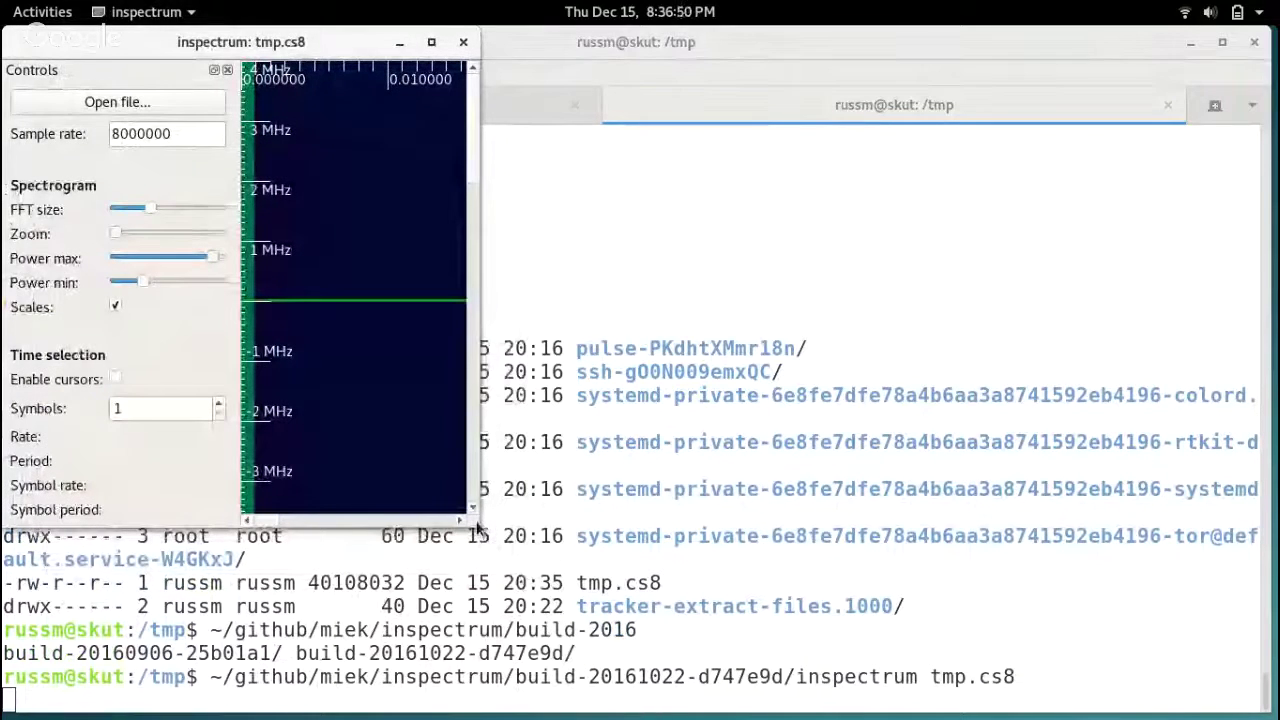
drag(476, 521, 1272, 714)
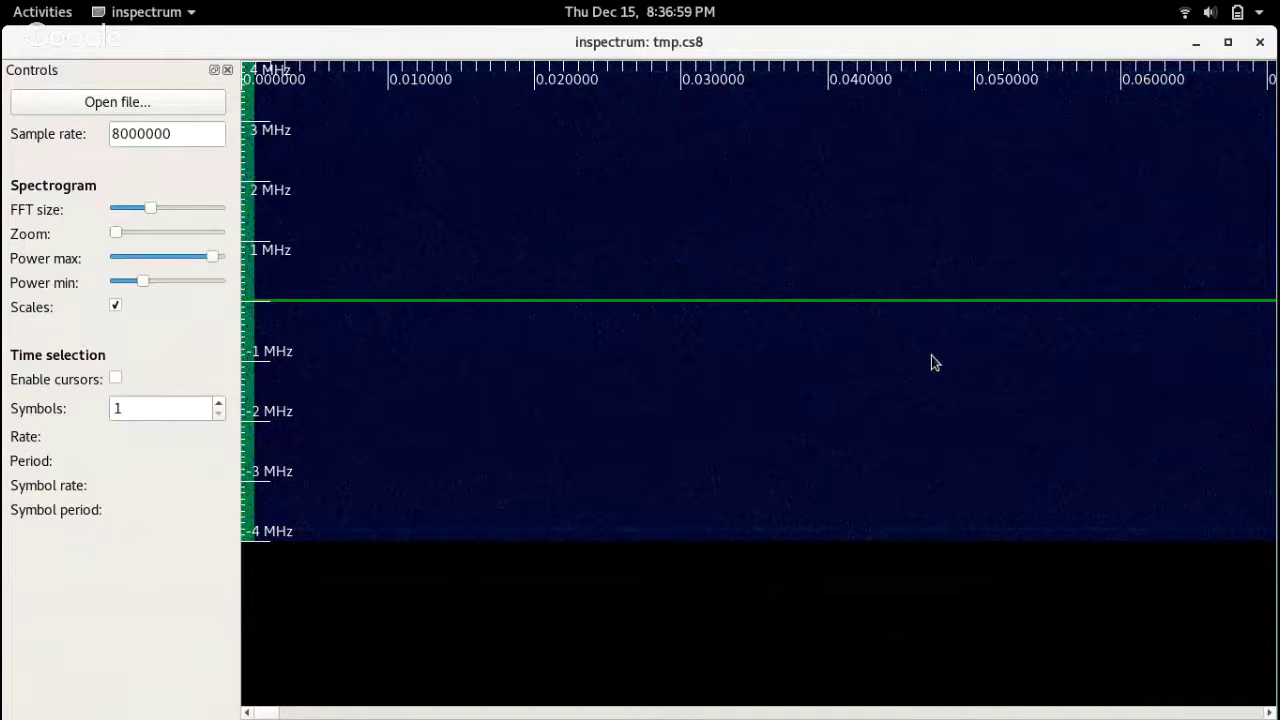
click(116, 134)
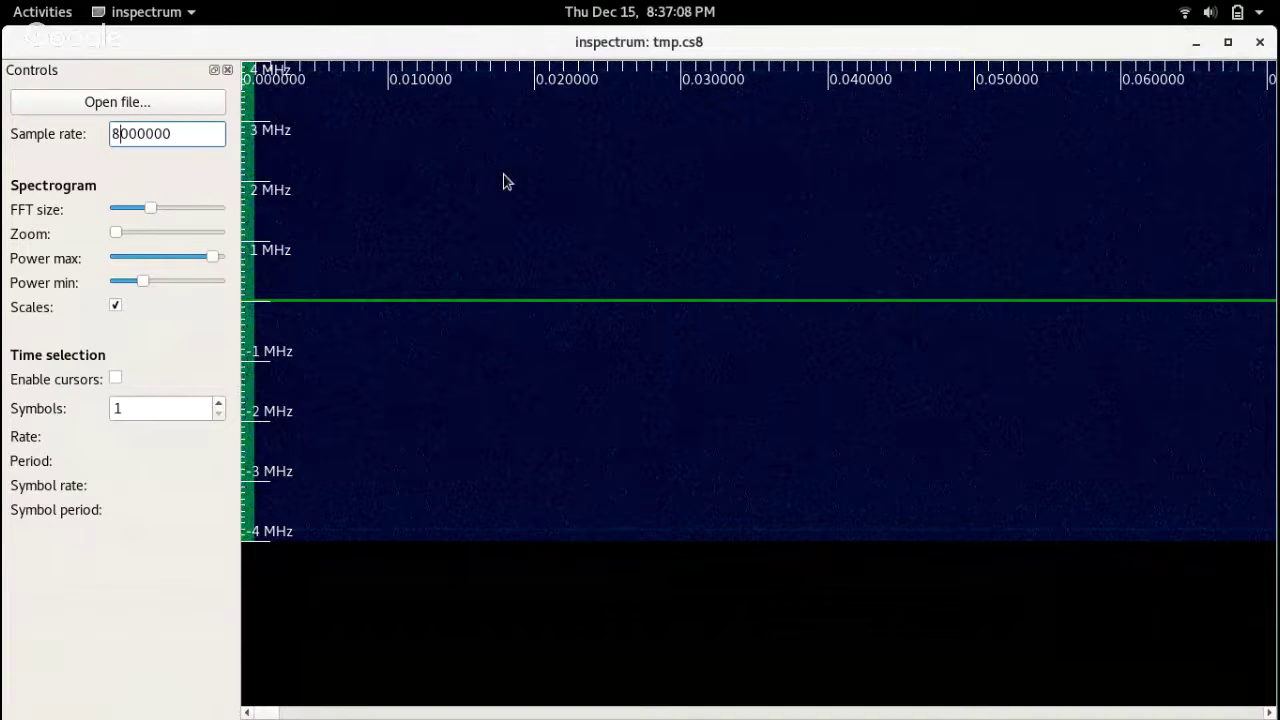
key(shift+Left)
text(2)
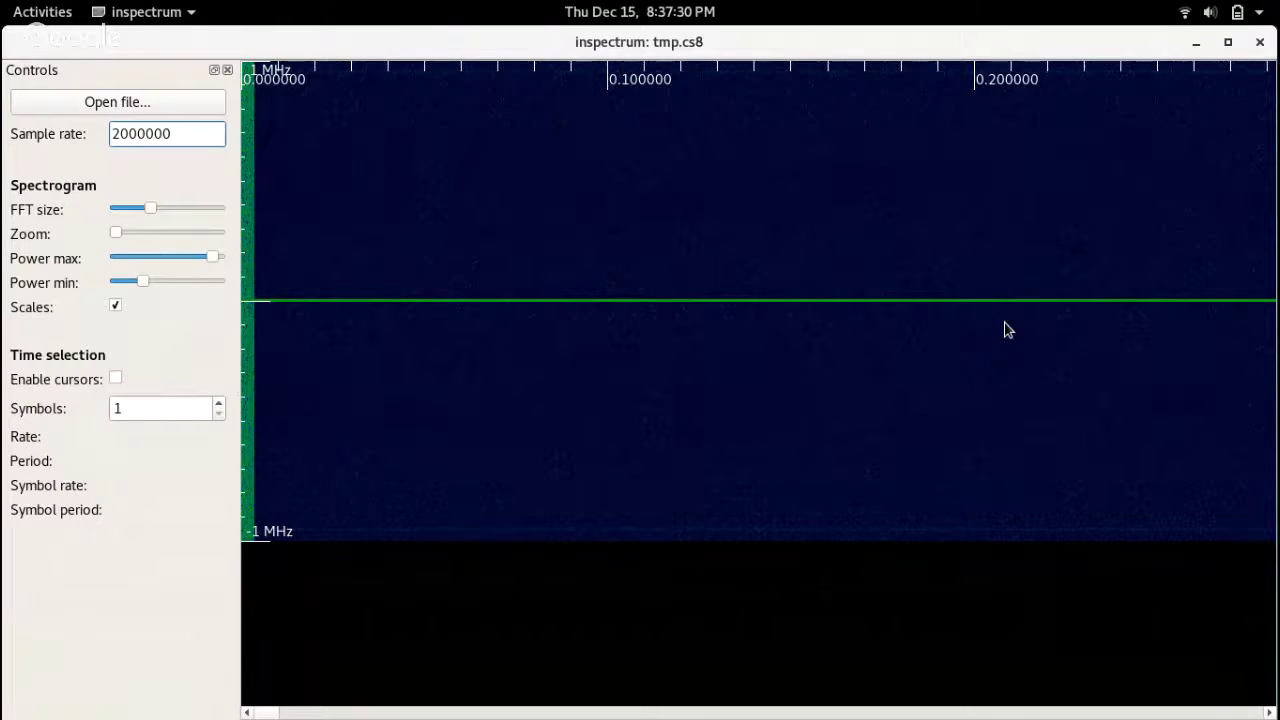
Scroll through the tmp.cs8 spectrogram to survey the bursts, returning to where they start near 0.8 s.
scroll(1007, 330, down, 12)
scroll(760, 340, up, 3)
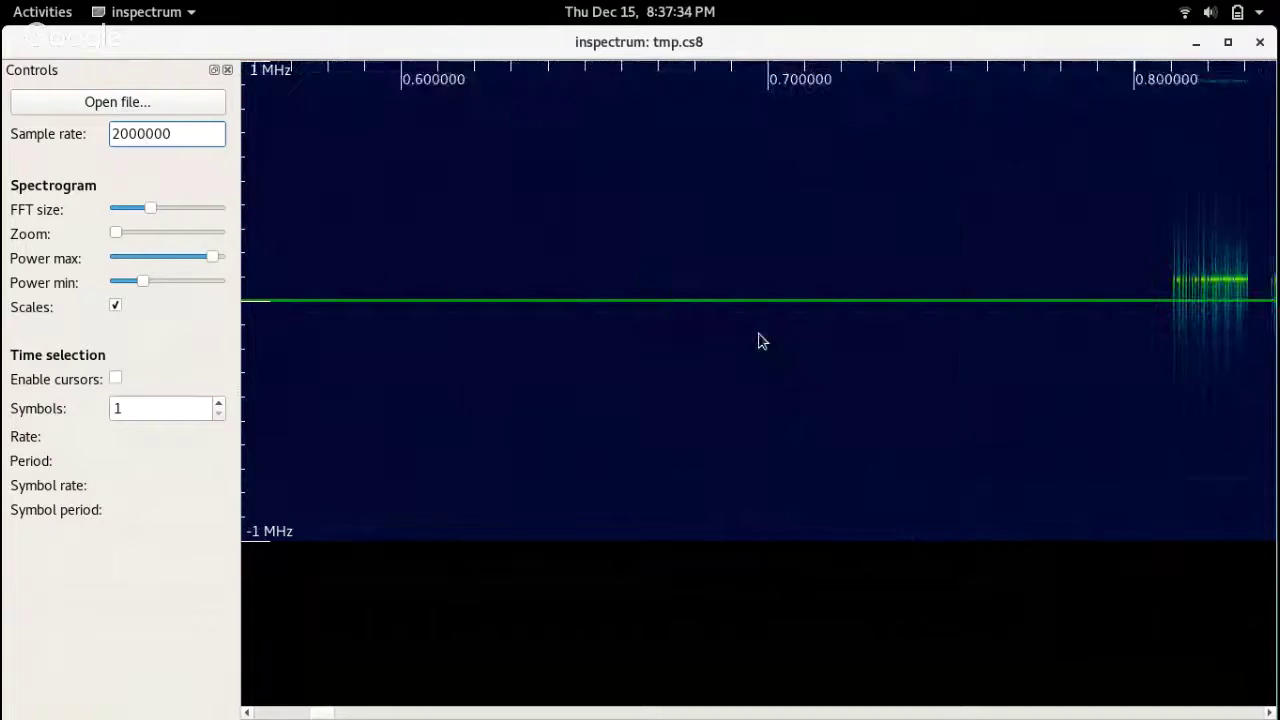
scroll(760, 341, up, 9)
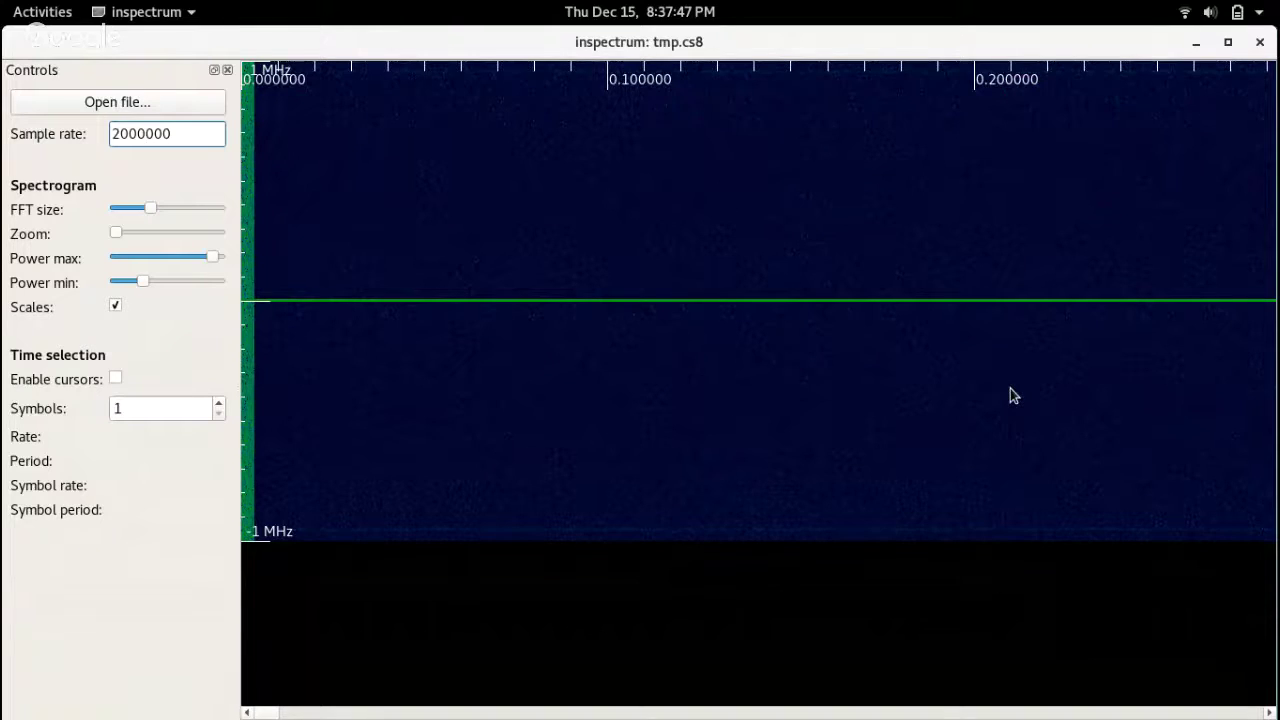
scroll(1010, 390, down, 3)
scroll(1010, 390, down, 10)
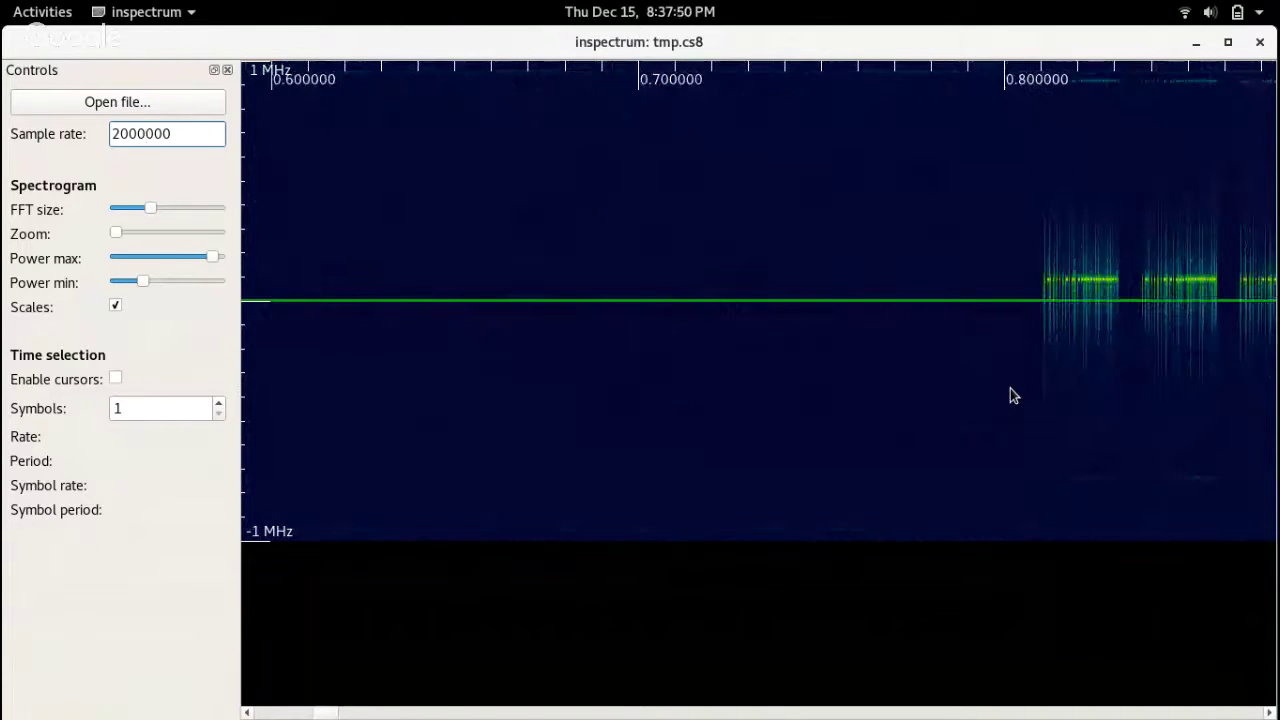
scroll(1010, 395, down, 1)
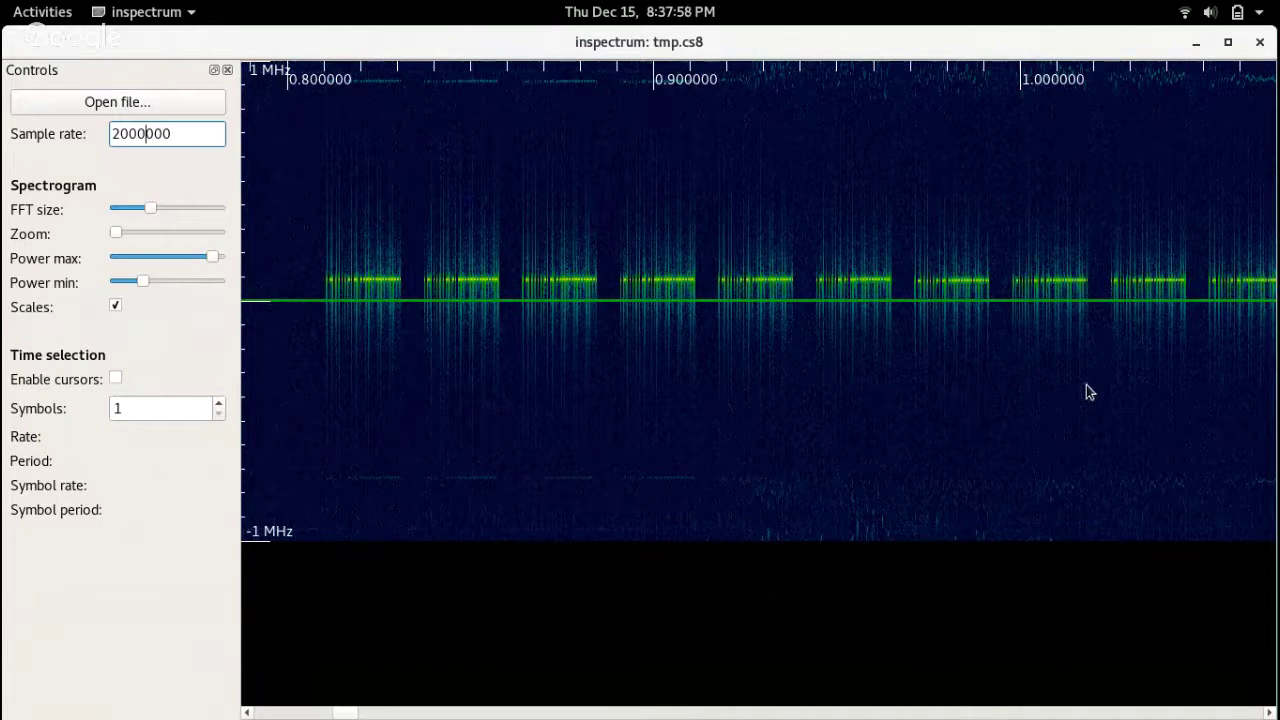
scroll(1110, 401, up, 2)
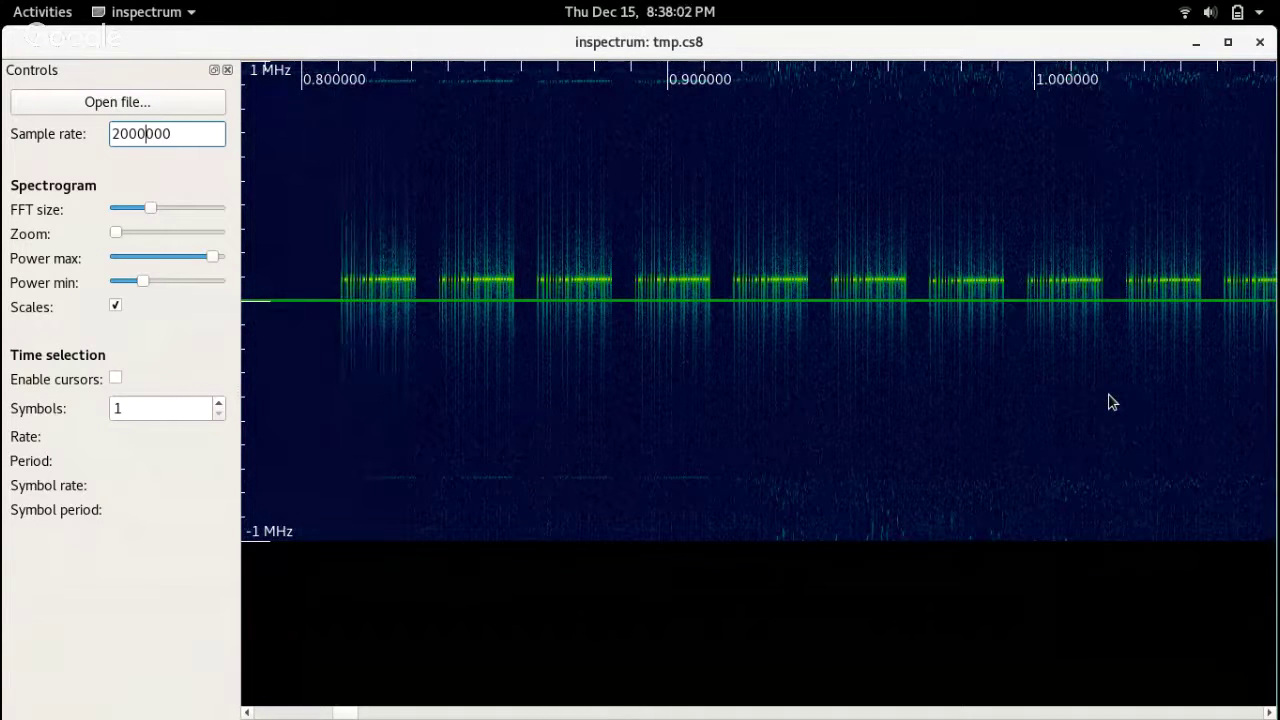
scroll(1167, 420, down, 4)
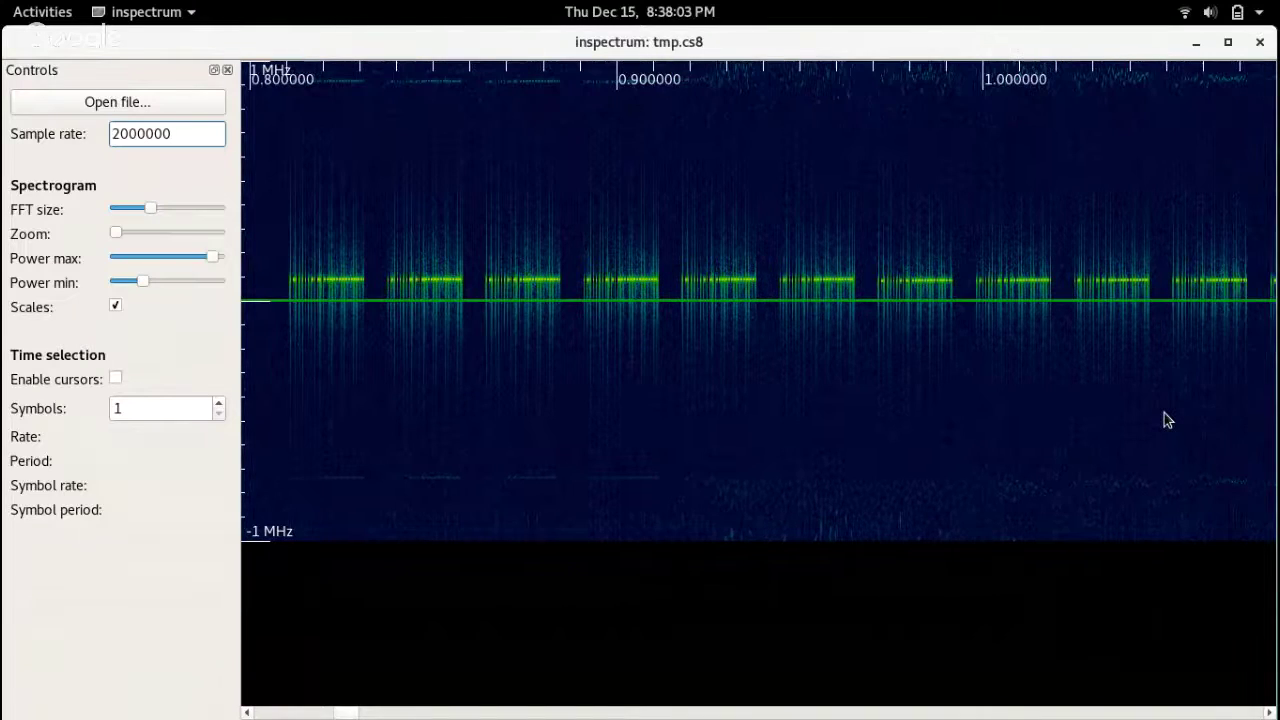
scroll(1167, 420, down, 20)
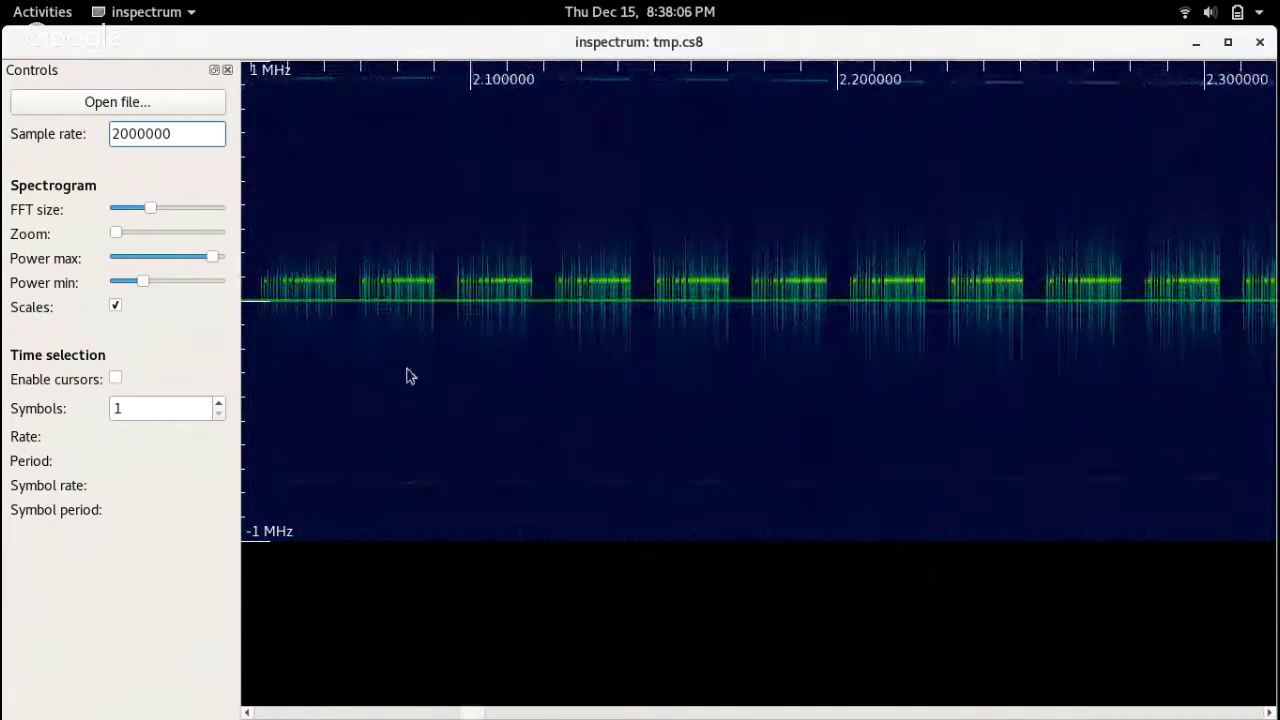
scroll(1033, 399, down, 20)
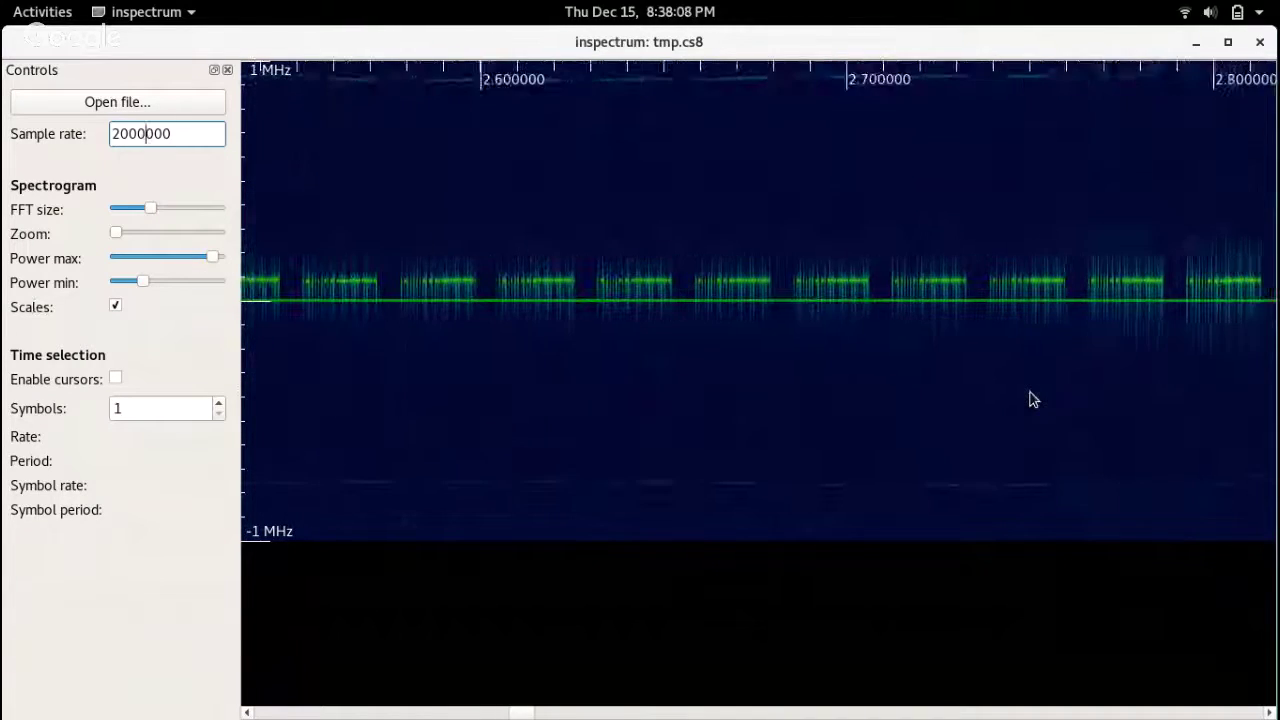
scroll(1033, 399, down, 20)
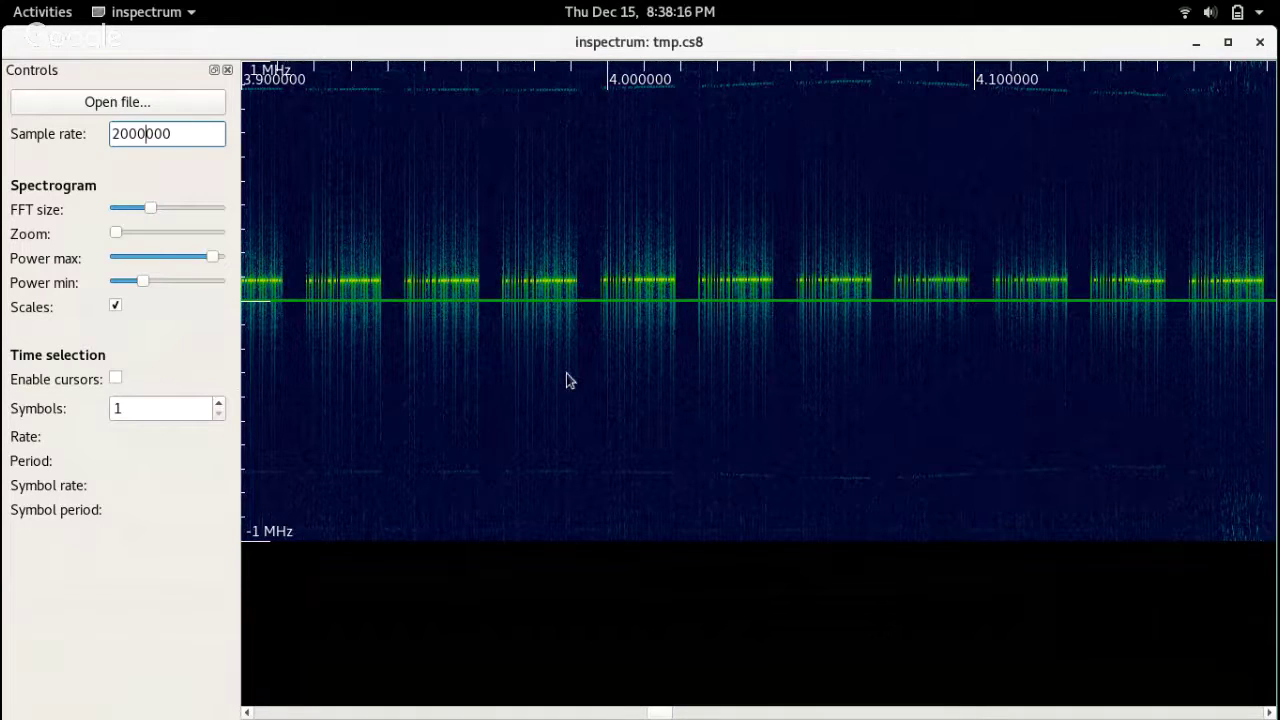
scroll(566, 373, up, 5)
scroll(566, 380, up, 10)
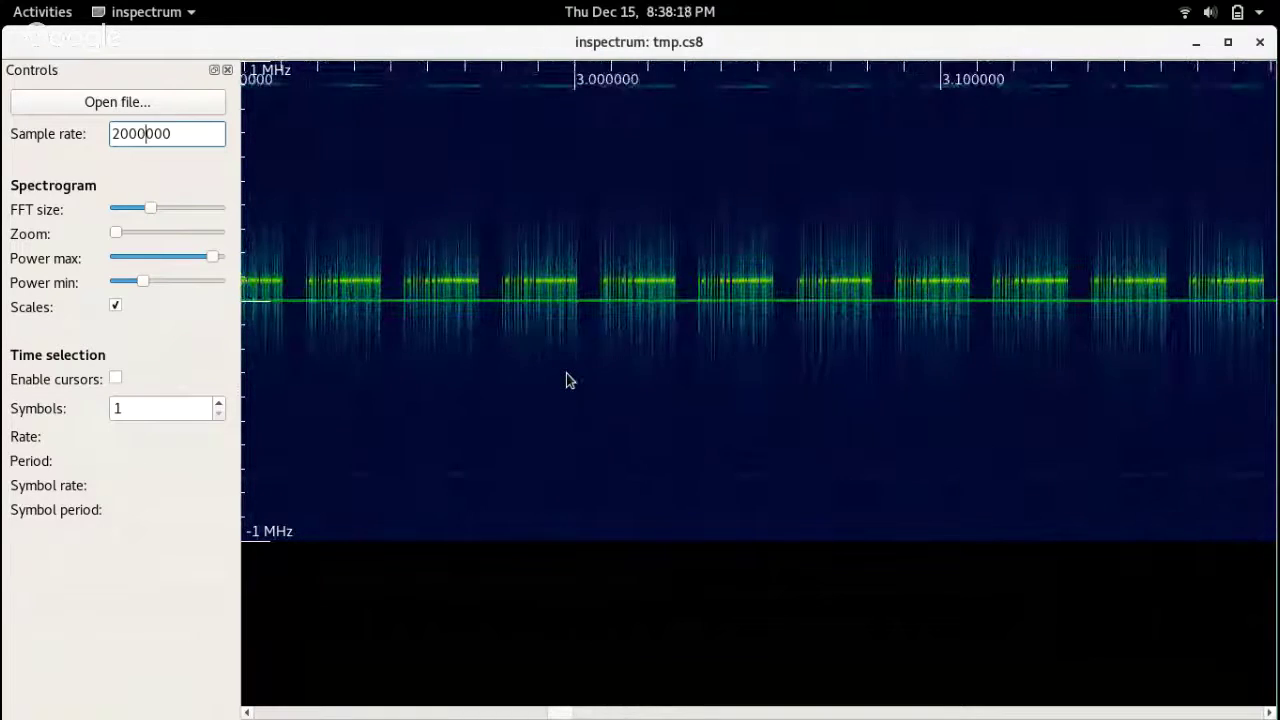
scroll(566, 375, up, 12)
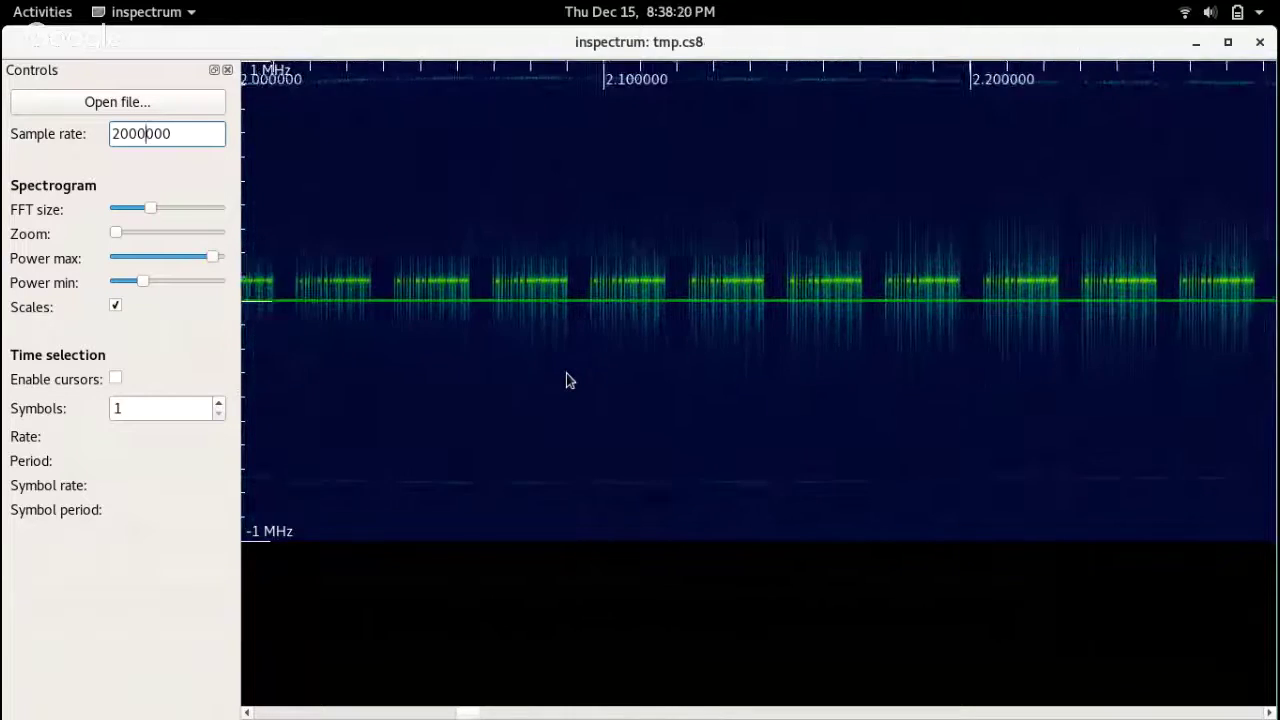
scroll(566, 380, down, 12)
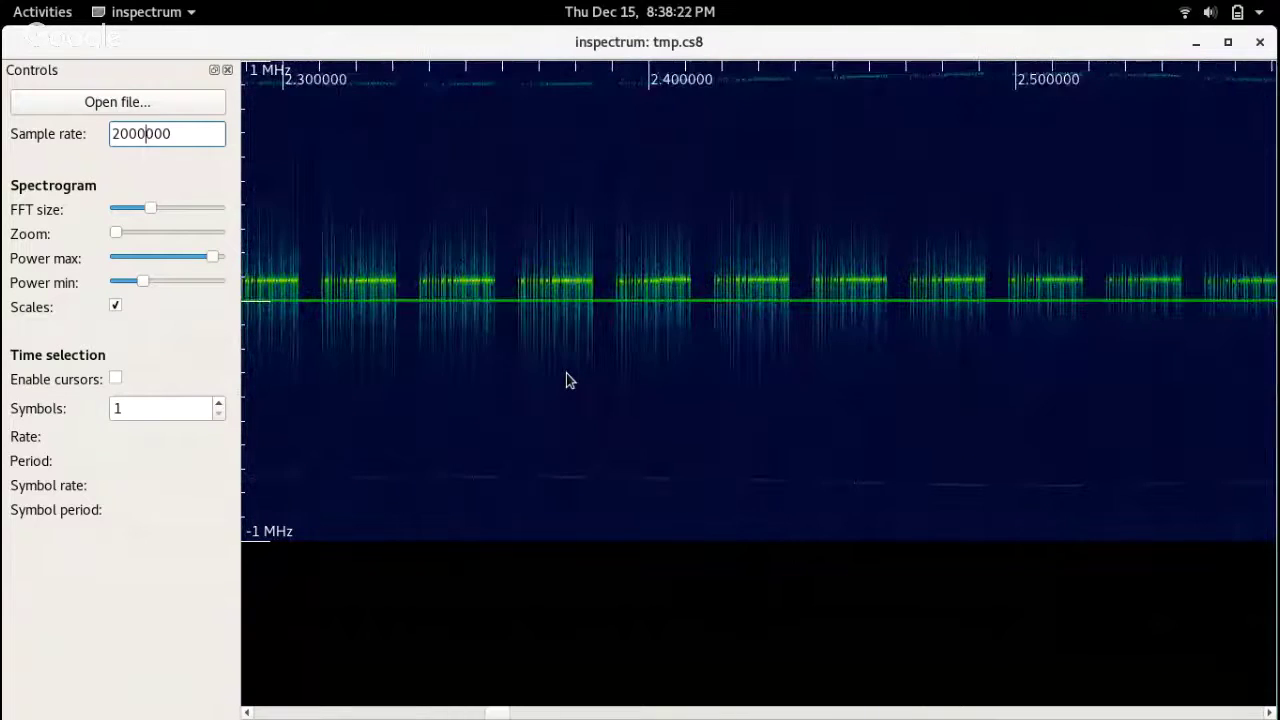
scroll(566, 380, down, 12)
scroll(566, 380, down, 14)
scroll(566, 380, up, 3)
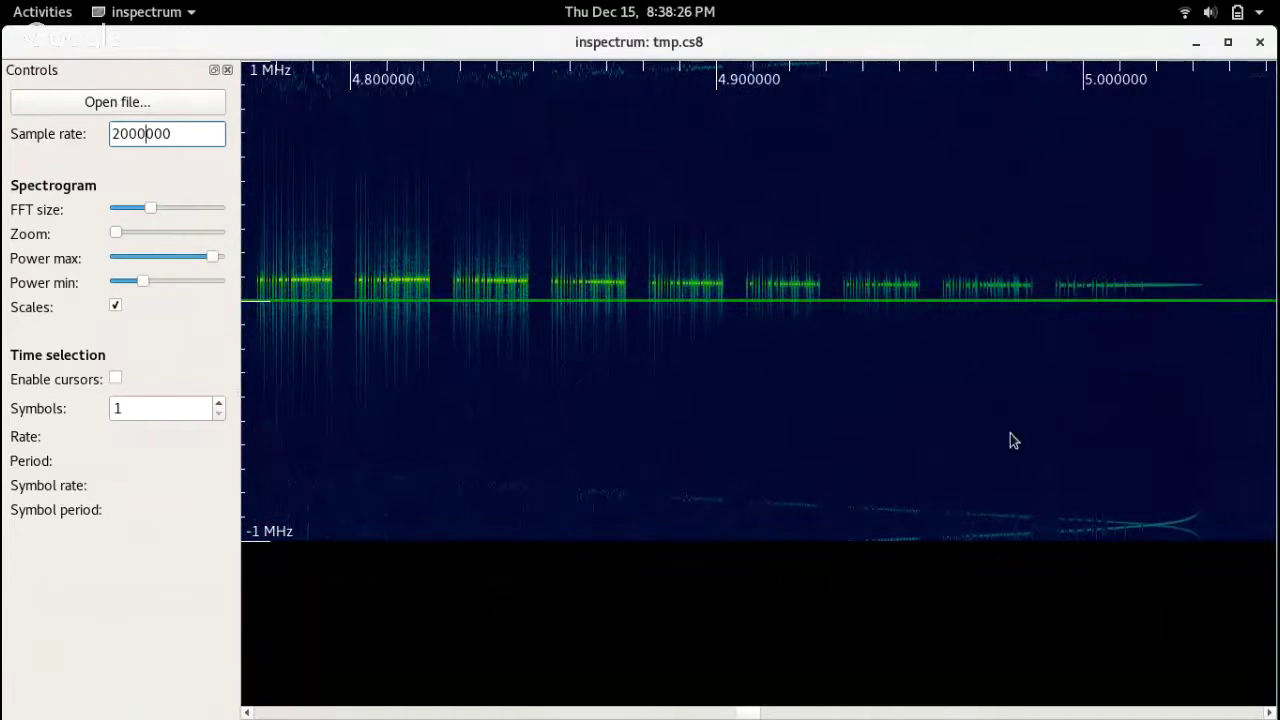
scroll(566, 380, down, 1)
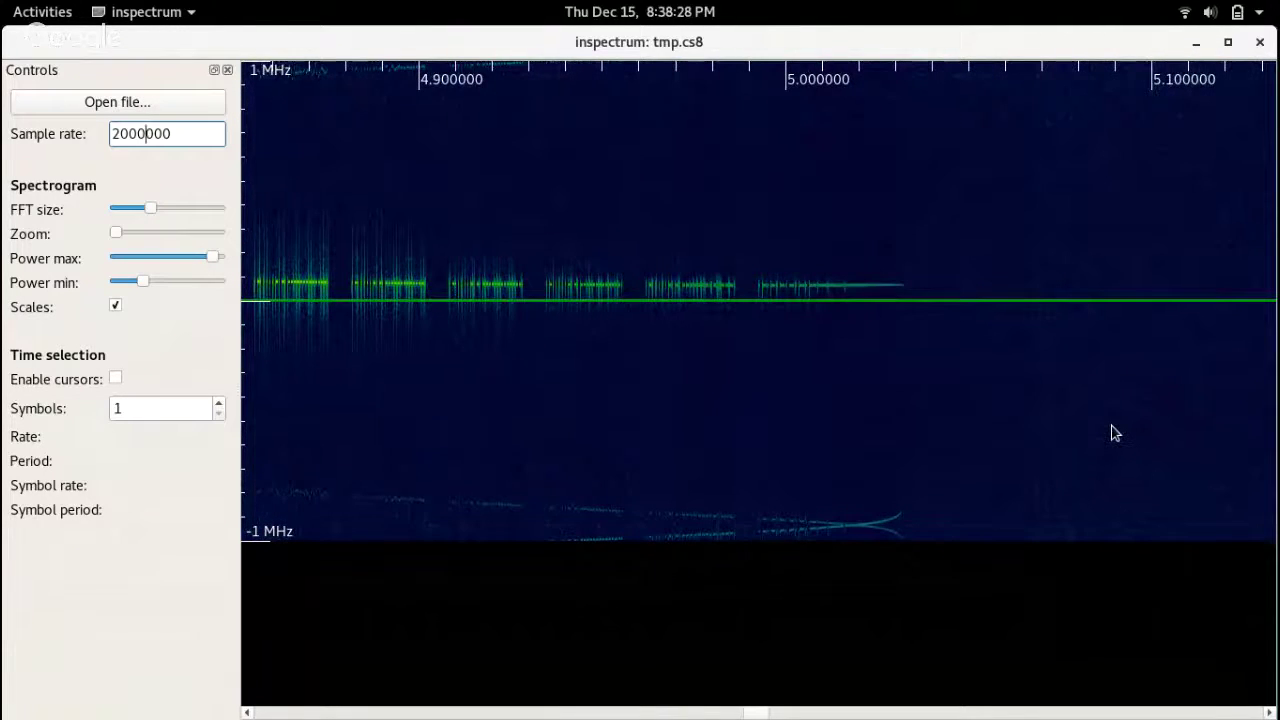
scroll(1115, 433, down, 1)
scroll(976, 433, down, 1)
scroll(1028, 454, down, 7)
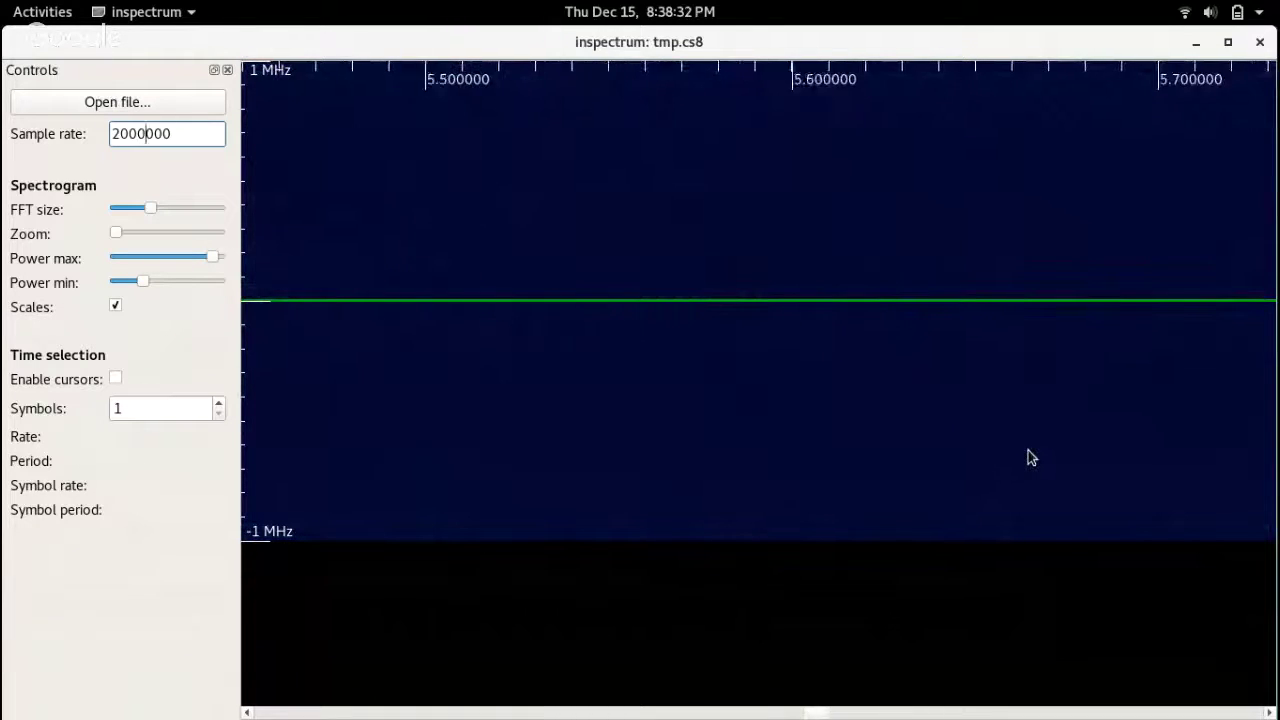
scroll(1030, 455, down, 15)
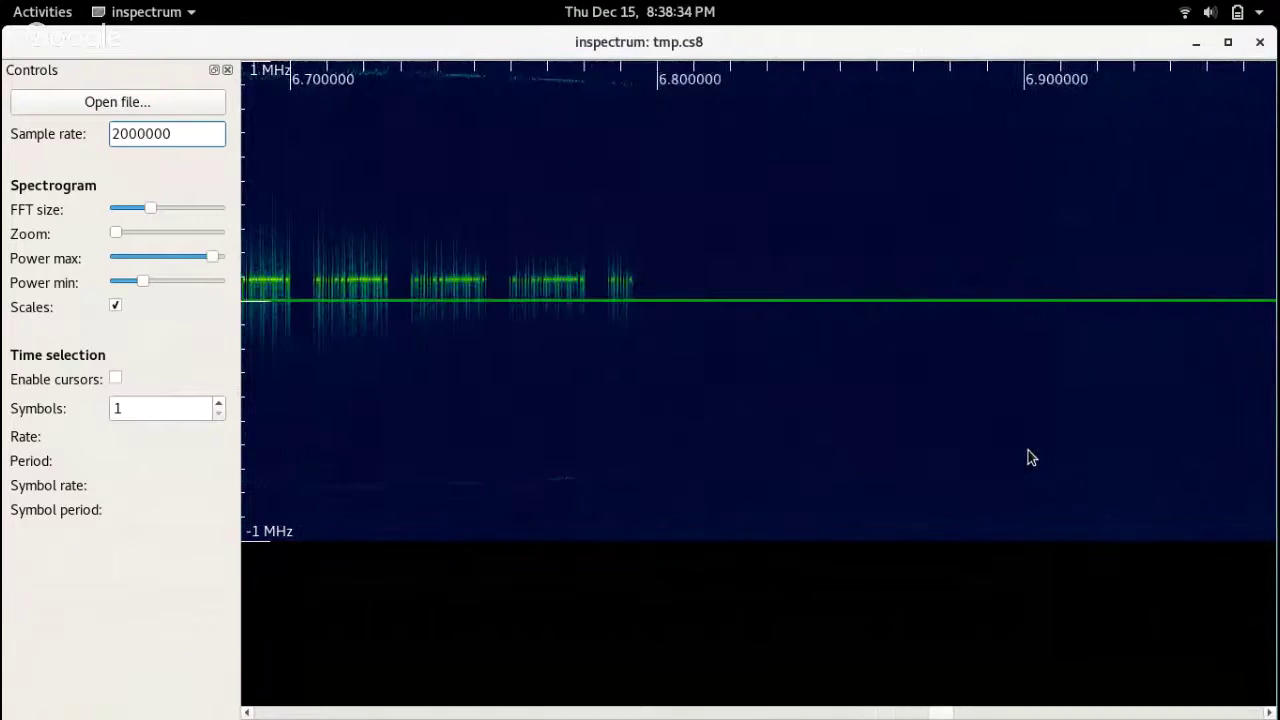
scroll(1028, 456, down, 15)
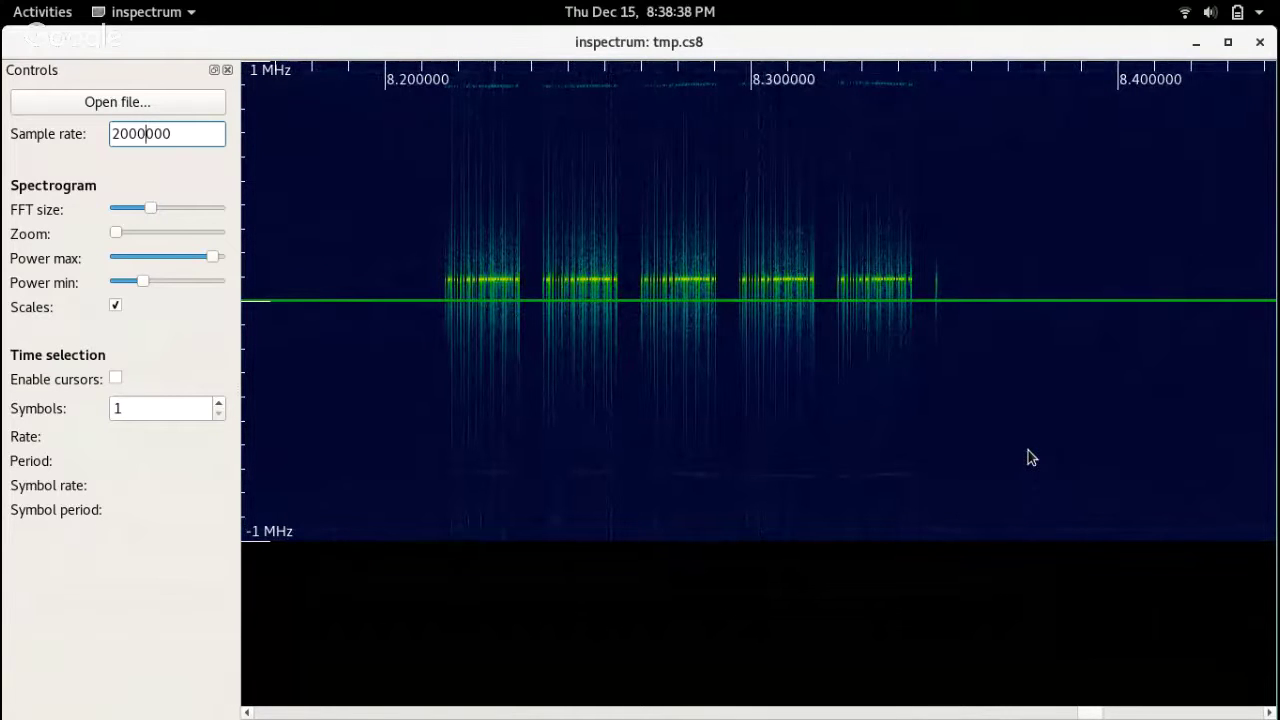
scroll(1028, 451, up, 15)
scroll(1028, 455, up, 20)
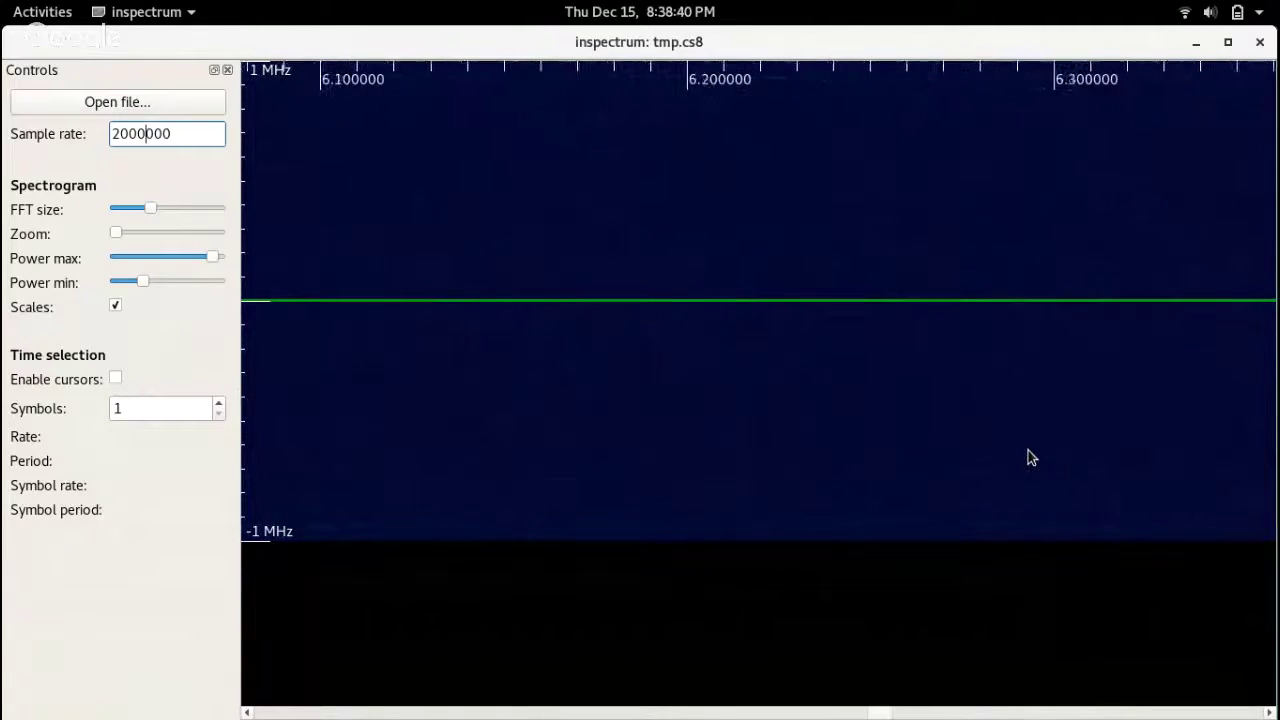
scroll(1030, 457, up, 20)
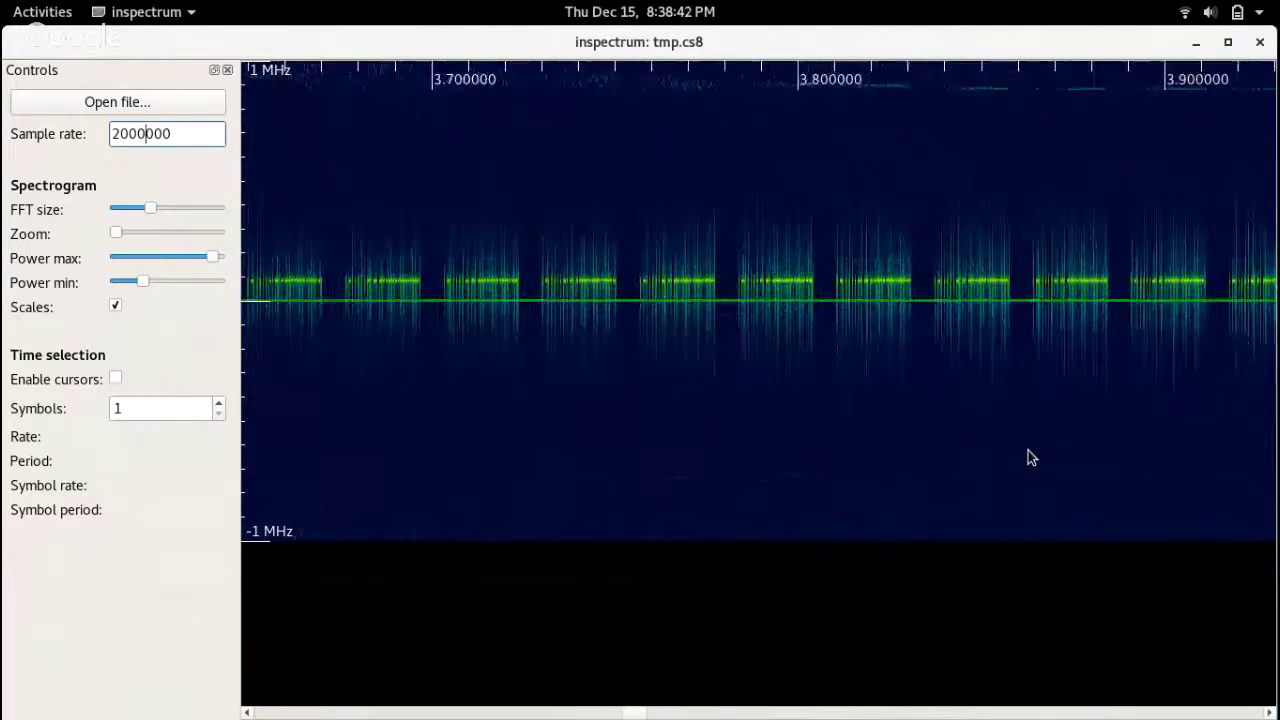
scroll(1030, 457, up, 18)
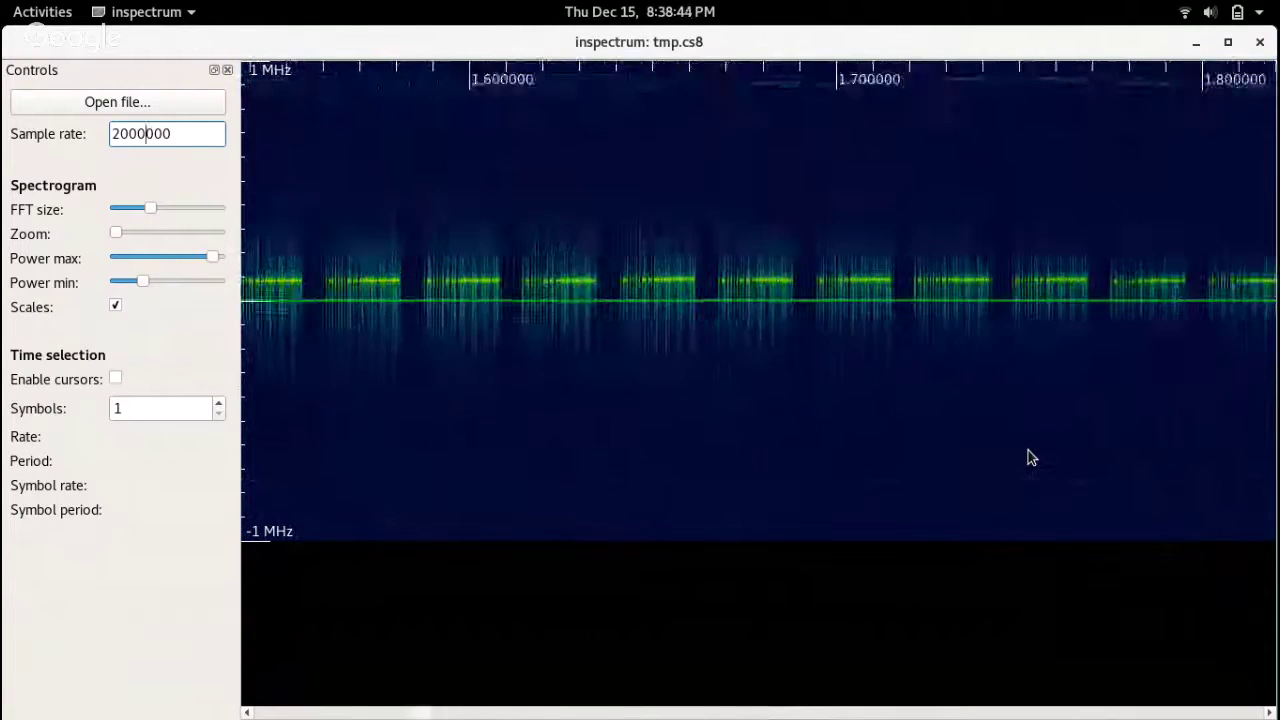
scroll(1030, 455, down, 2)
scroll(1000, 442, up, 2)
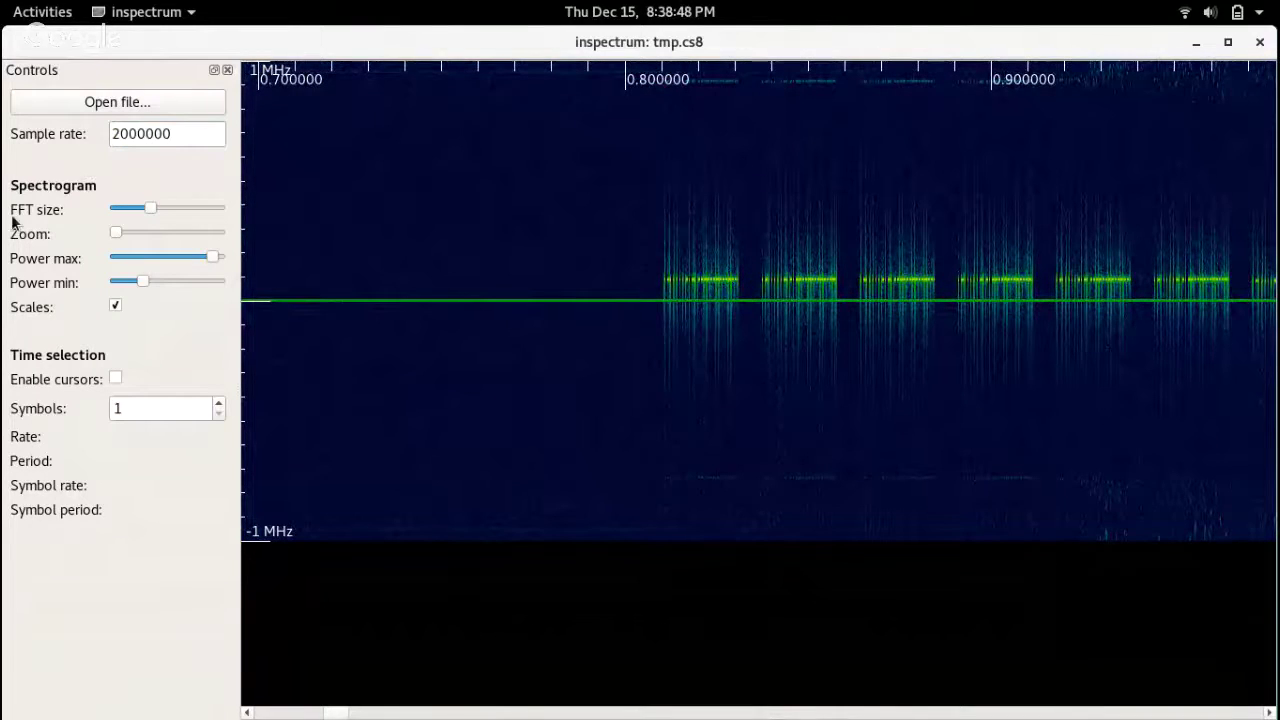
Stretch the time axis with the Zoom slider around the first burst near 0.81 s.
mouse_move(152, 212)
mouse_down()
mouse_move(163, 209)
mouse_move(147, 214)
mouse_up()
drag(113, 234, 143, 232)
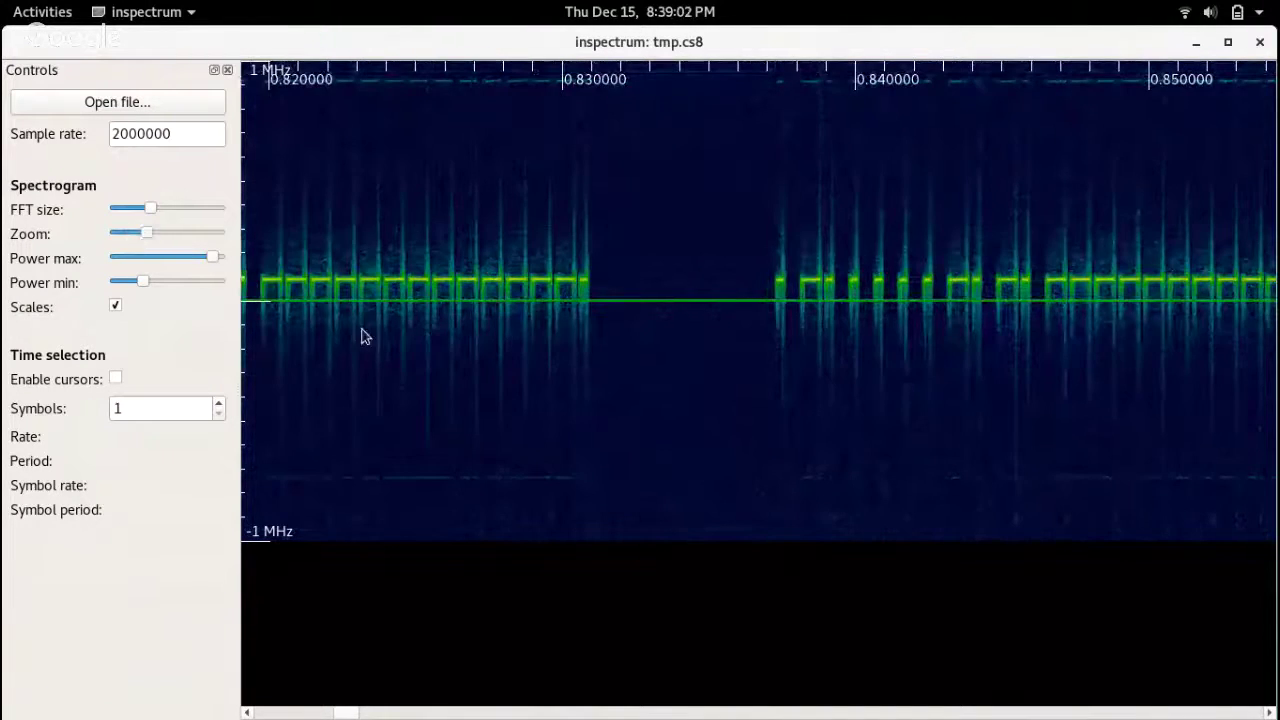
scroll(455, 406, up, 2)
scroll(457, 403, up, 5)
scroll(457, 403, down, 4)
scroll(457, 403, up, 1)
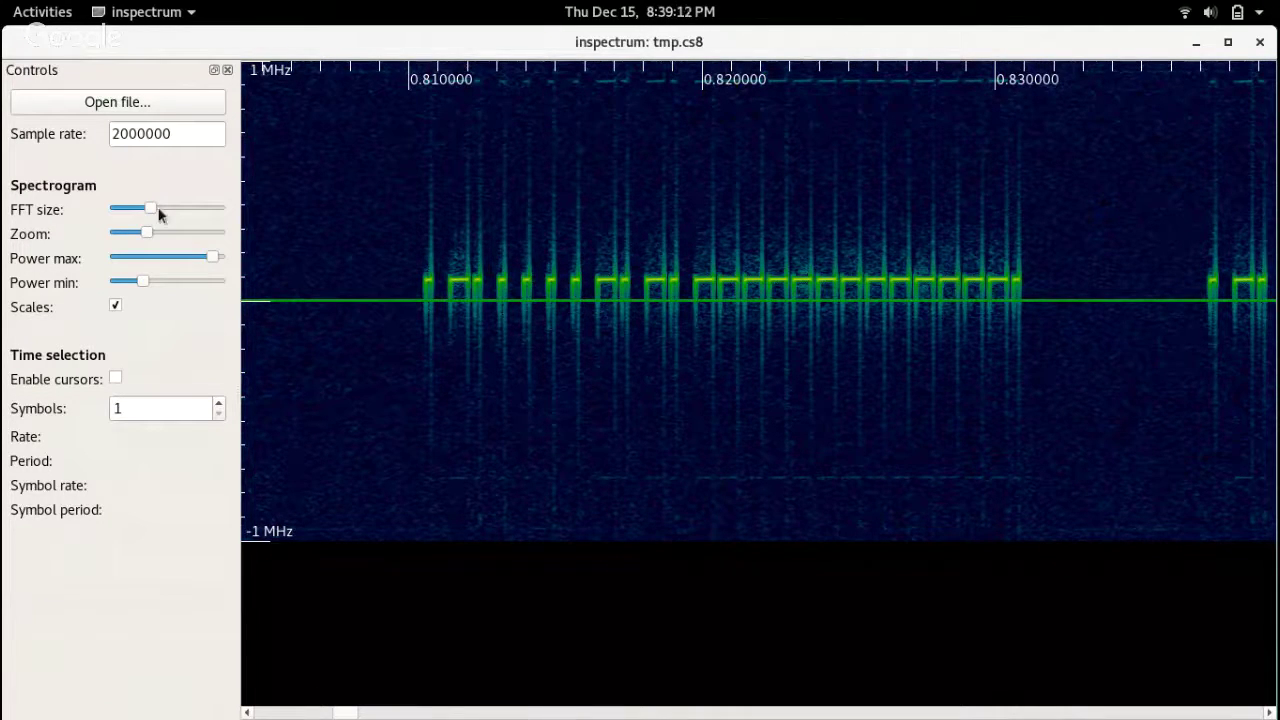
Lower the FFT size and ease Zoom back so the 0.809–0.830 s burst fits.
drag(148, 213, 131, 212)
scroll(543, 217, up, 6)
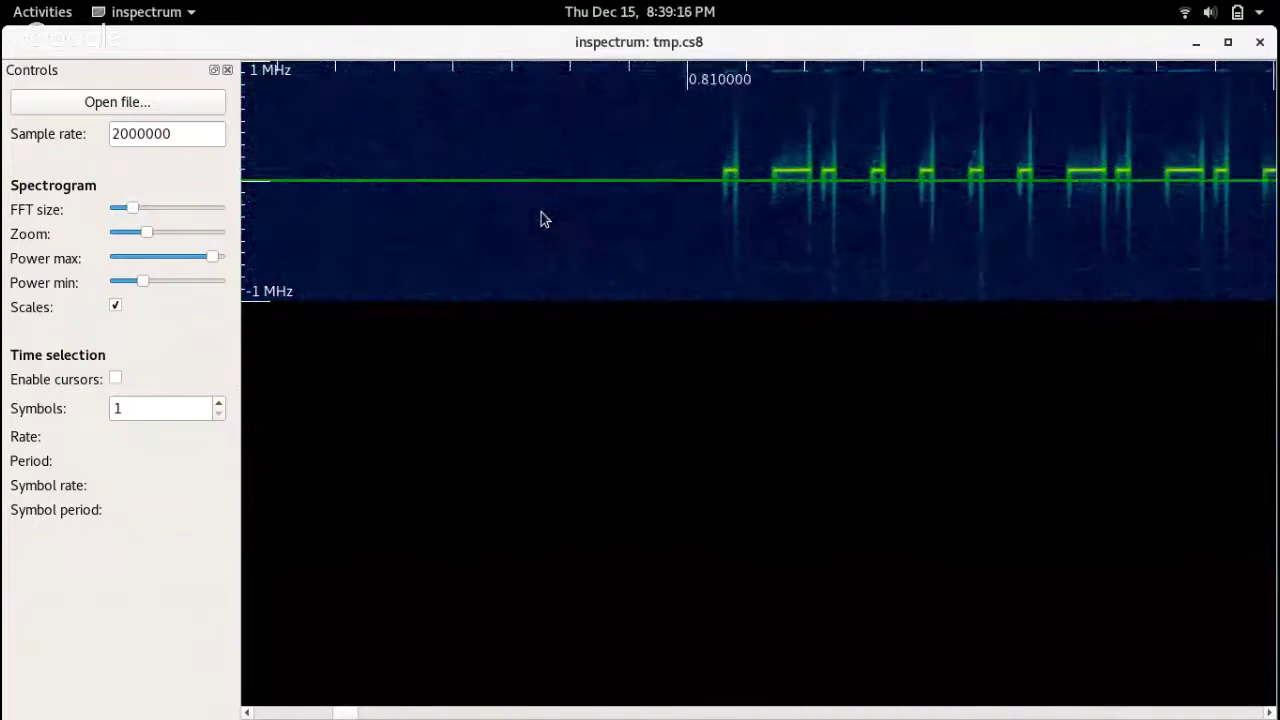
scroll(543, 217, down, 3)
scroll(543, 219, down, 1)
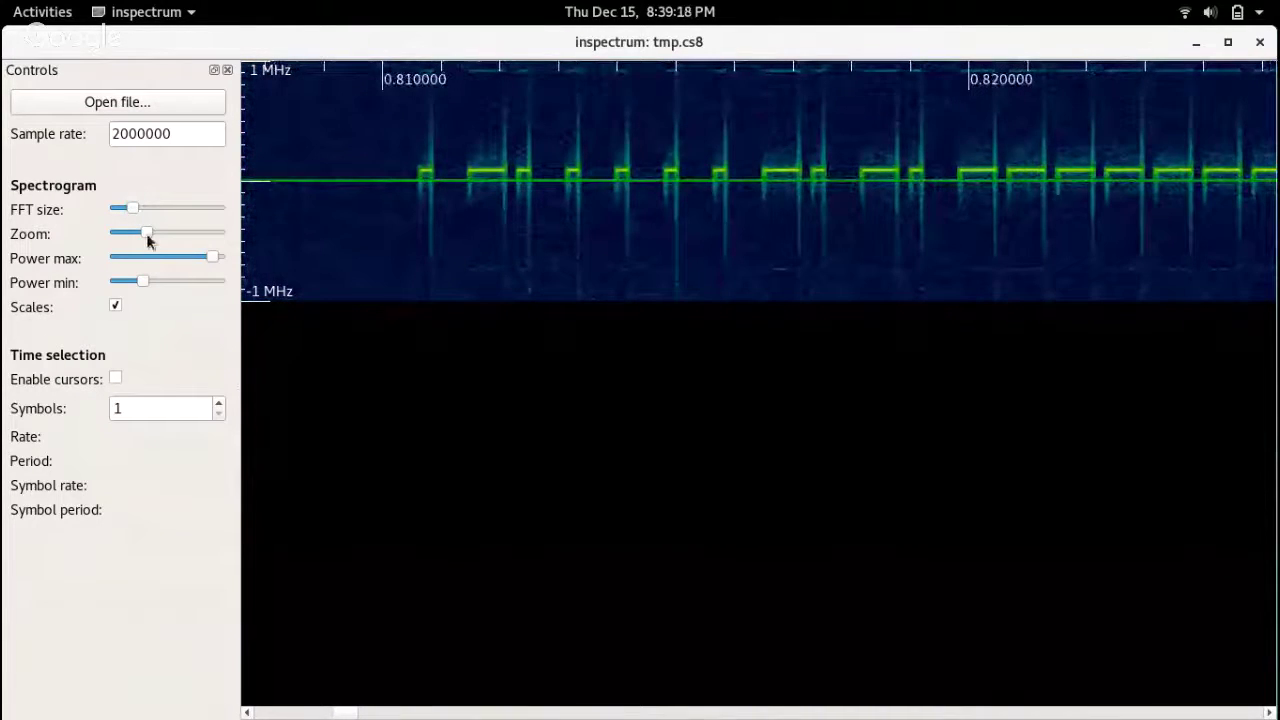
drag(147, 233, 140, 233)
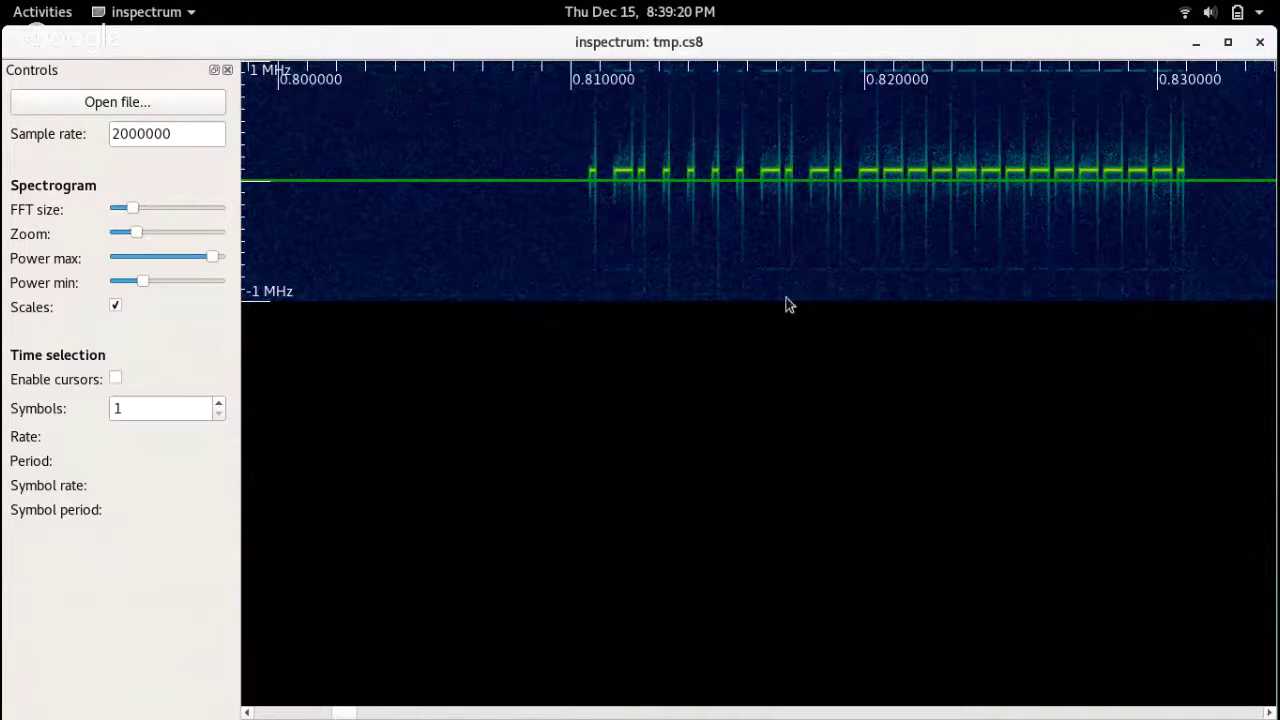
scroll(851, 271, down, 5)
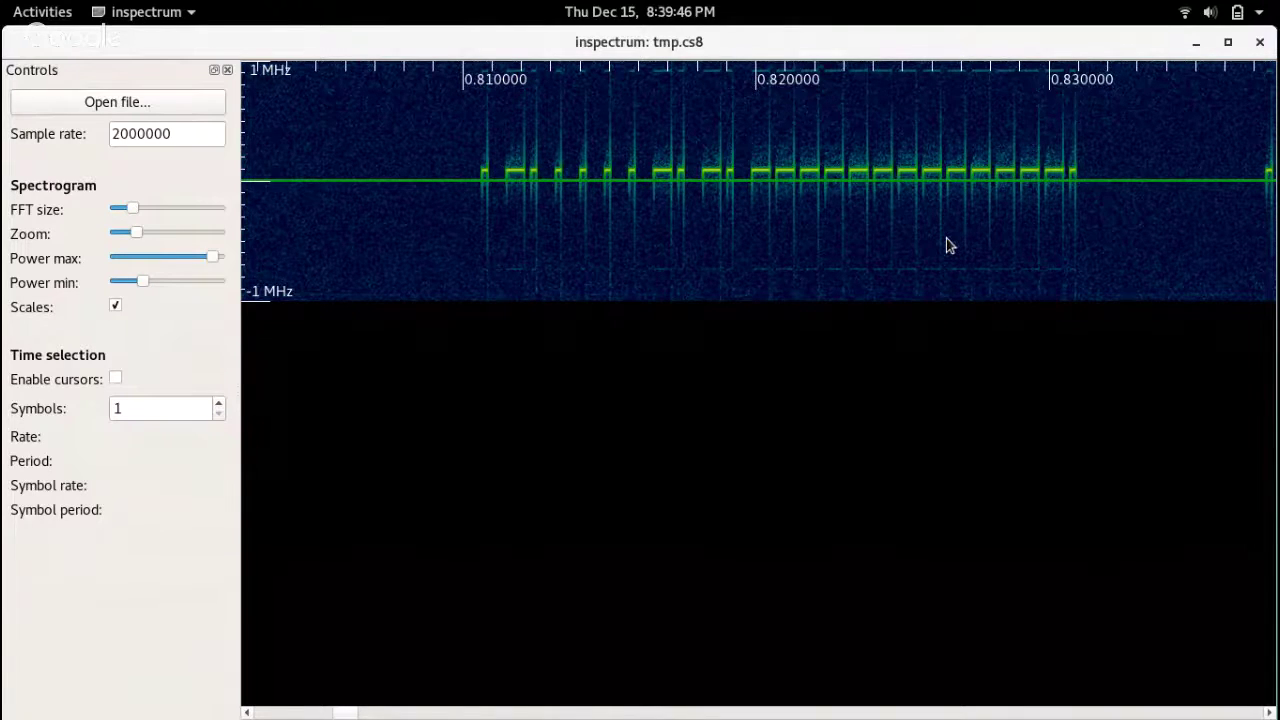
scroll(947, 240, down, 15)
scroll(949, 245, up, 10)
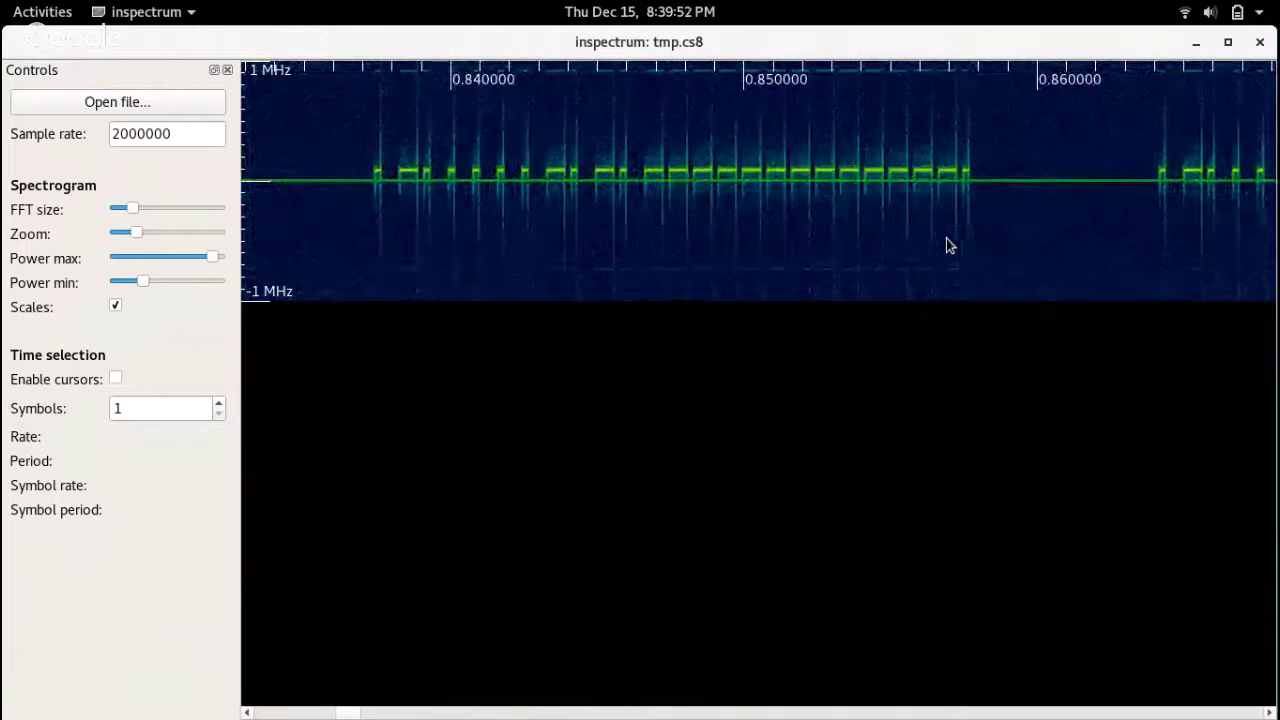
scroll(949, 245, up, 10)
scroll(949, 245, up, 5)
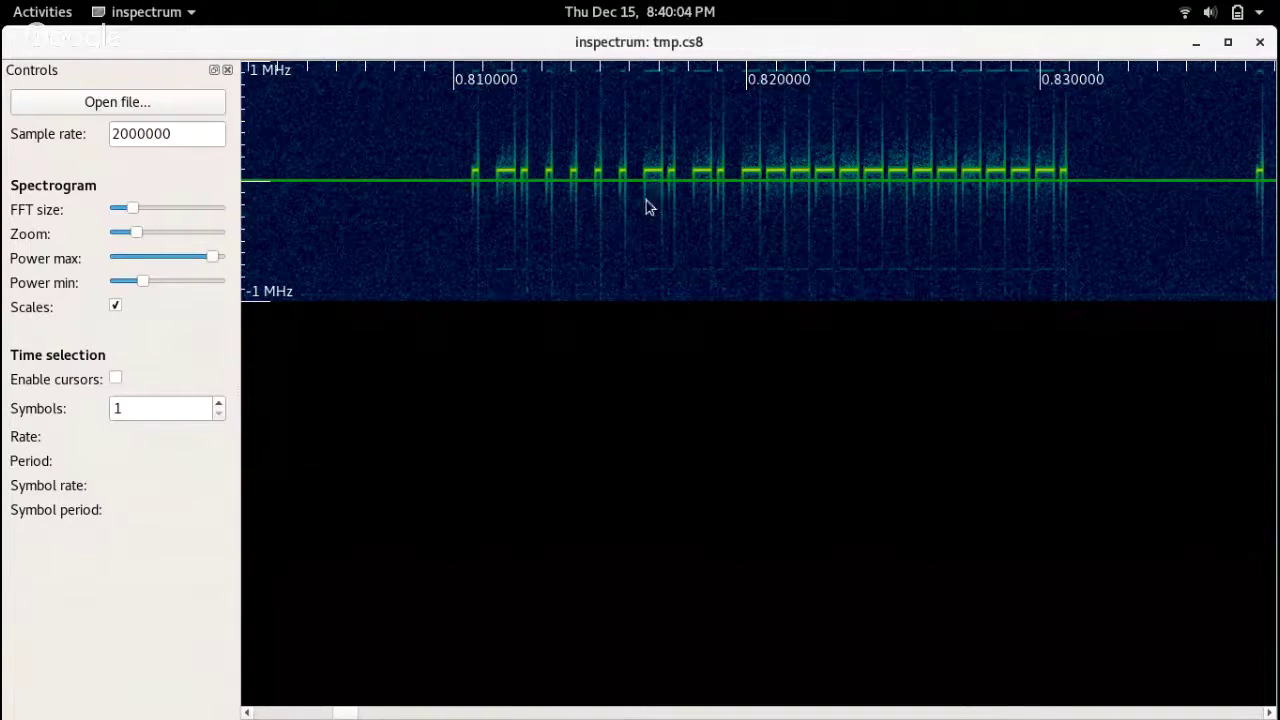
Add a derived amplitude plot below the spectrogram and narrow its band onto the doorbell signal.
right_click(592, 164)
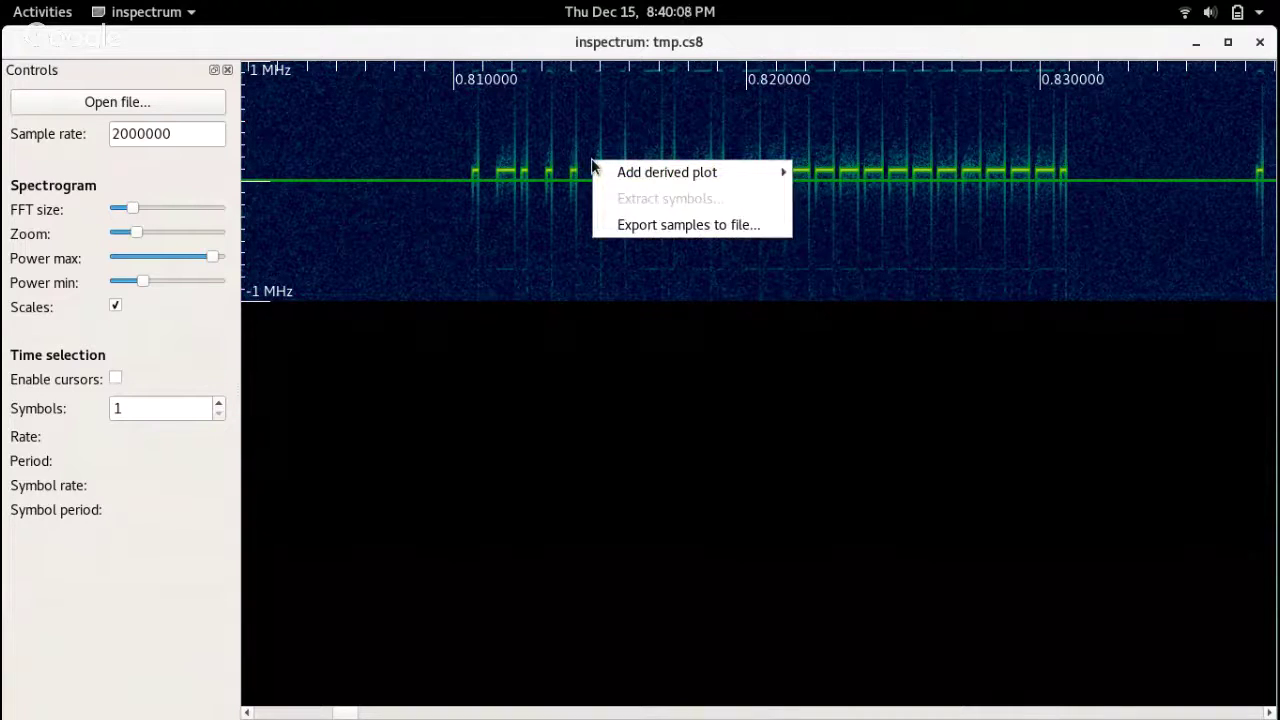
mouse_move(605, 172)
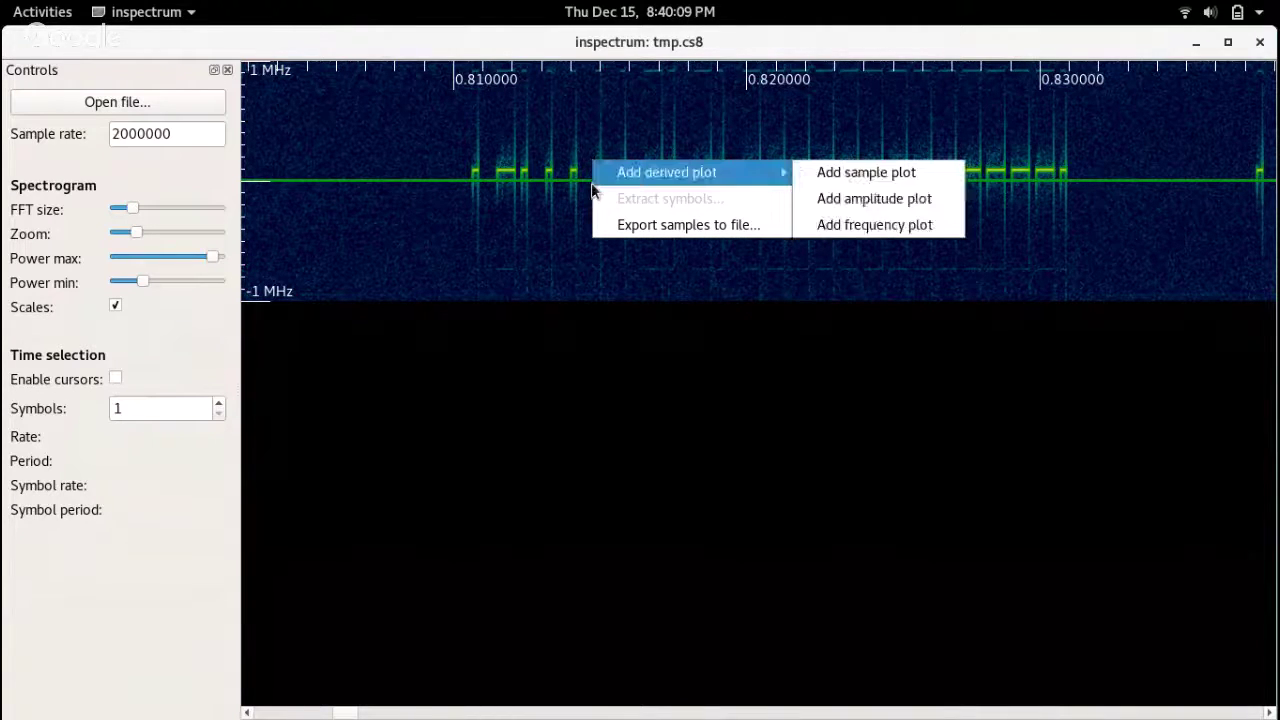
click(854, 198)
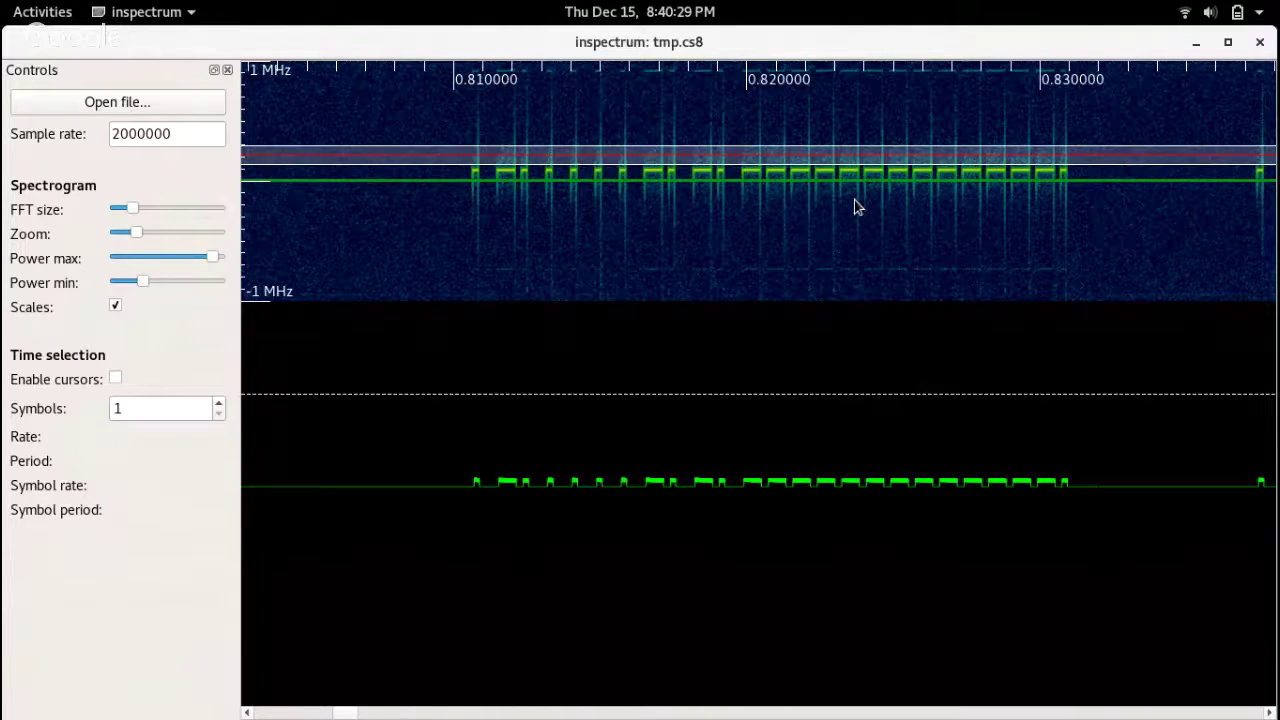
drag(700, 153, 707, 166)
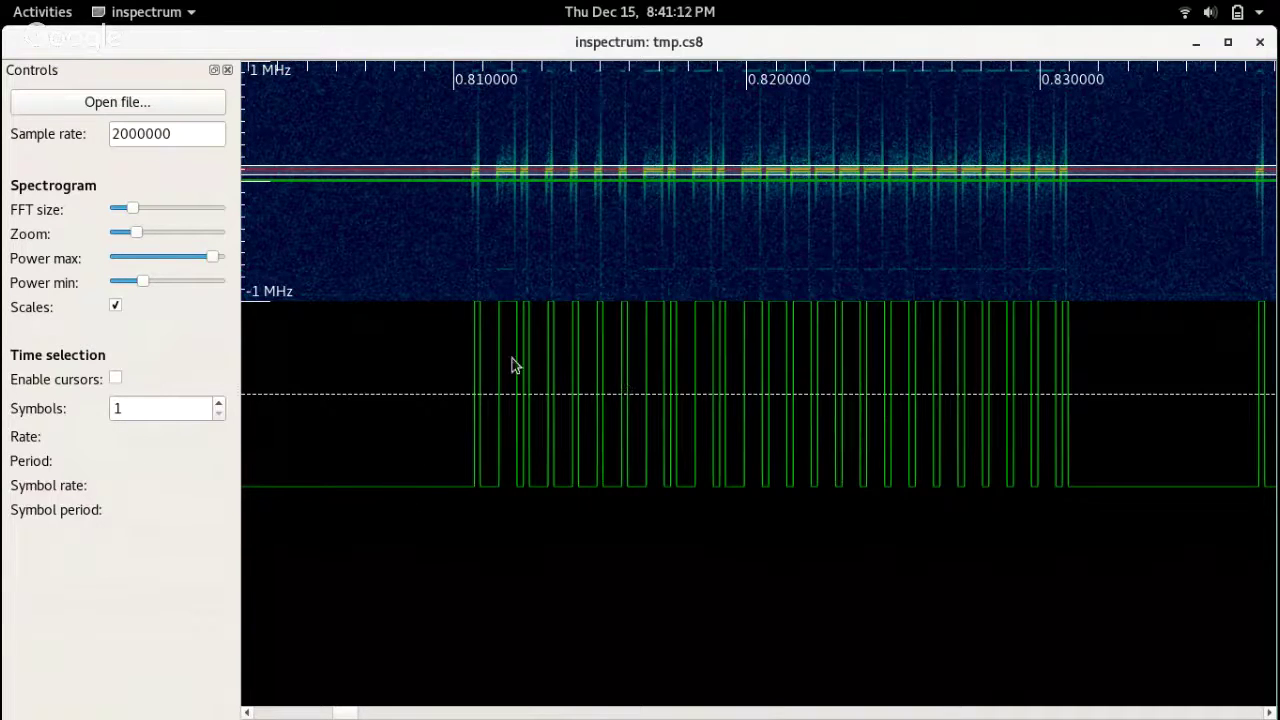
scroll(869, 389, down, 10)
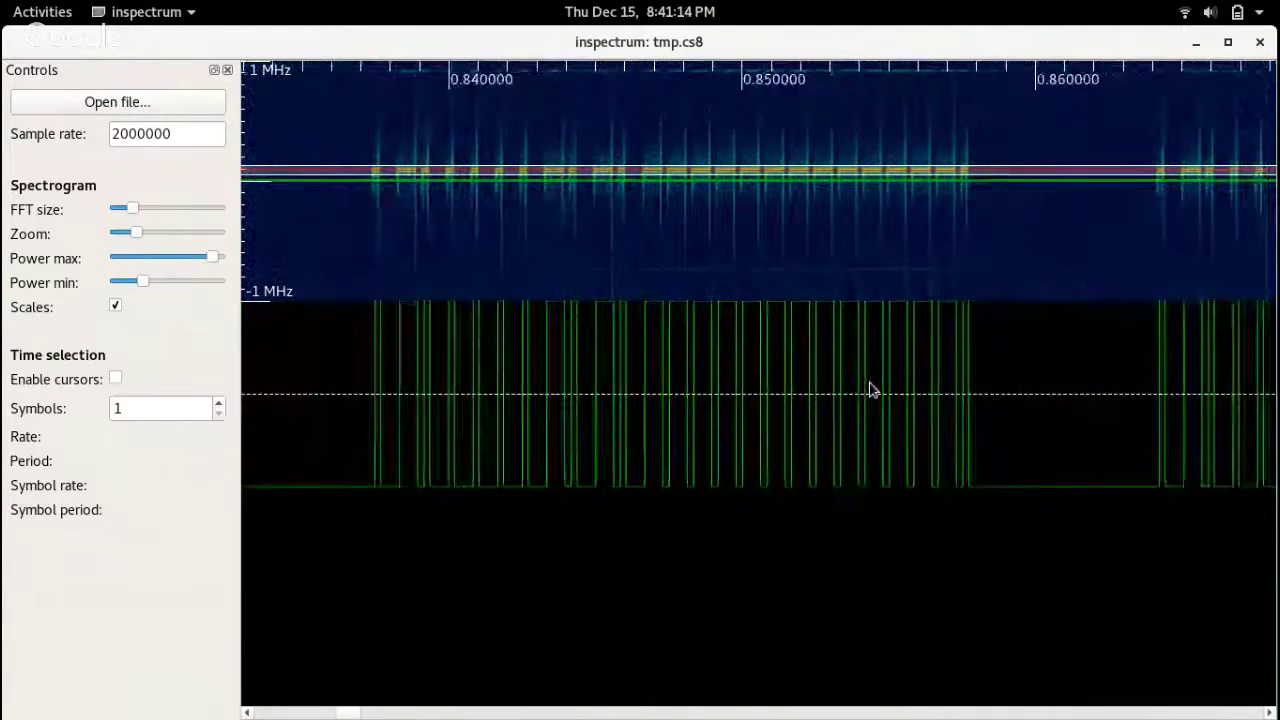
scroll(869, 389, up, 10)
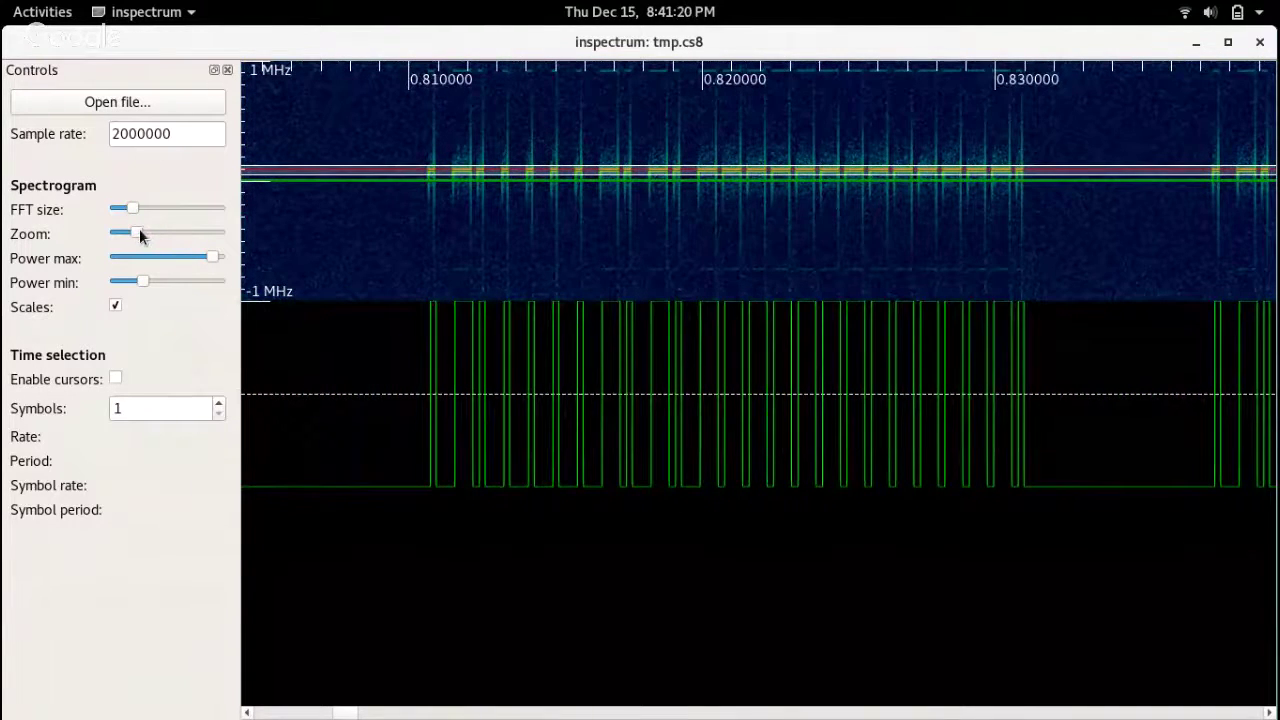
Derive a threshold plot from the amplitude plot, showing the burst as wide and narrow square pulses.
drag(139, 232, 207, 232)
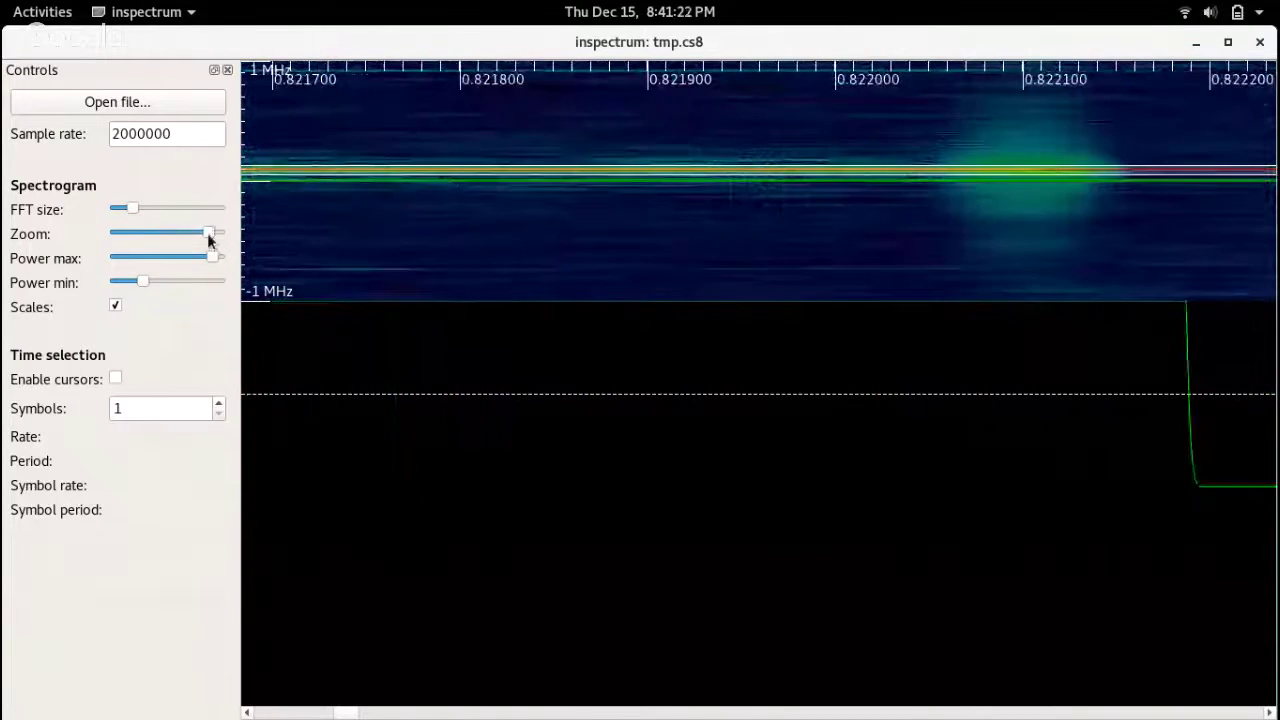
scroll(815, 424, down, 5)
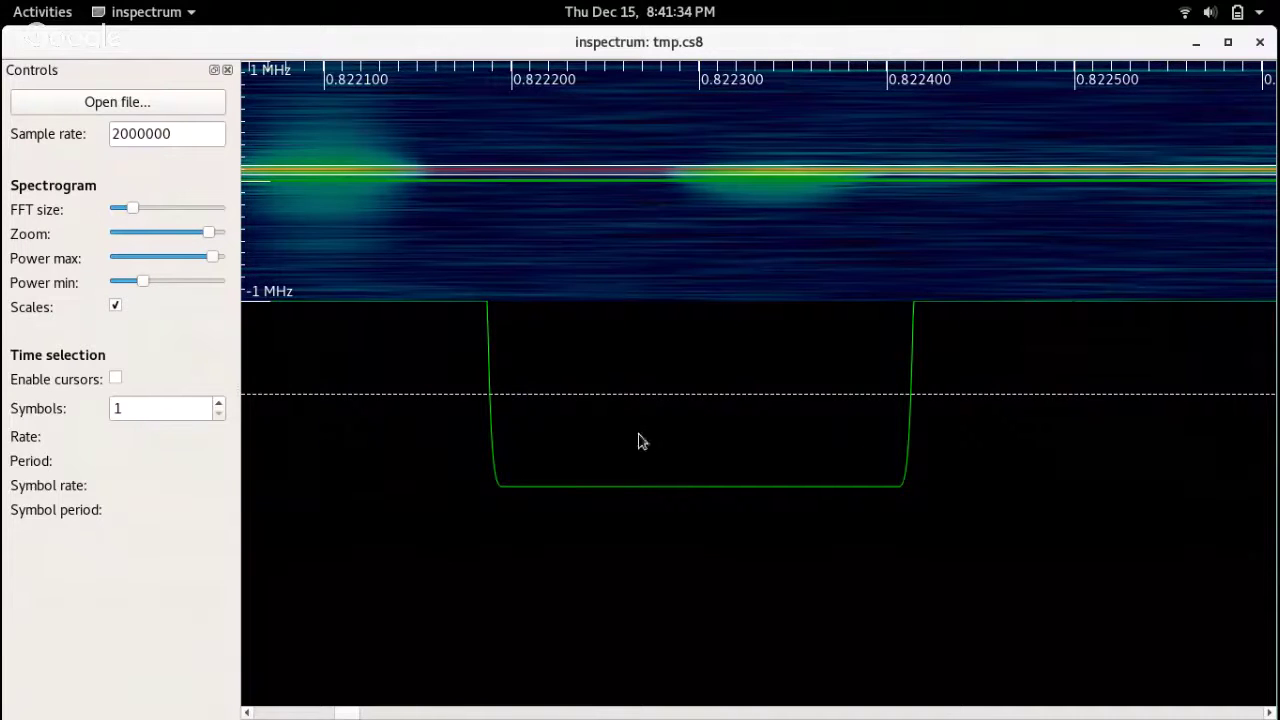
right_click(619, 397)
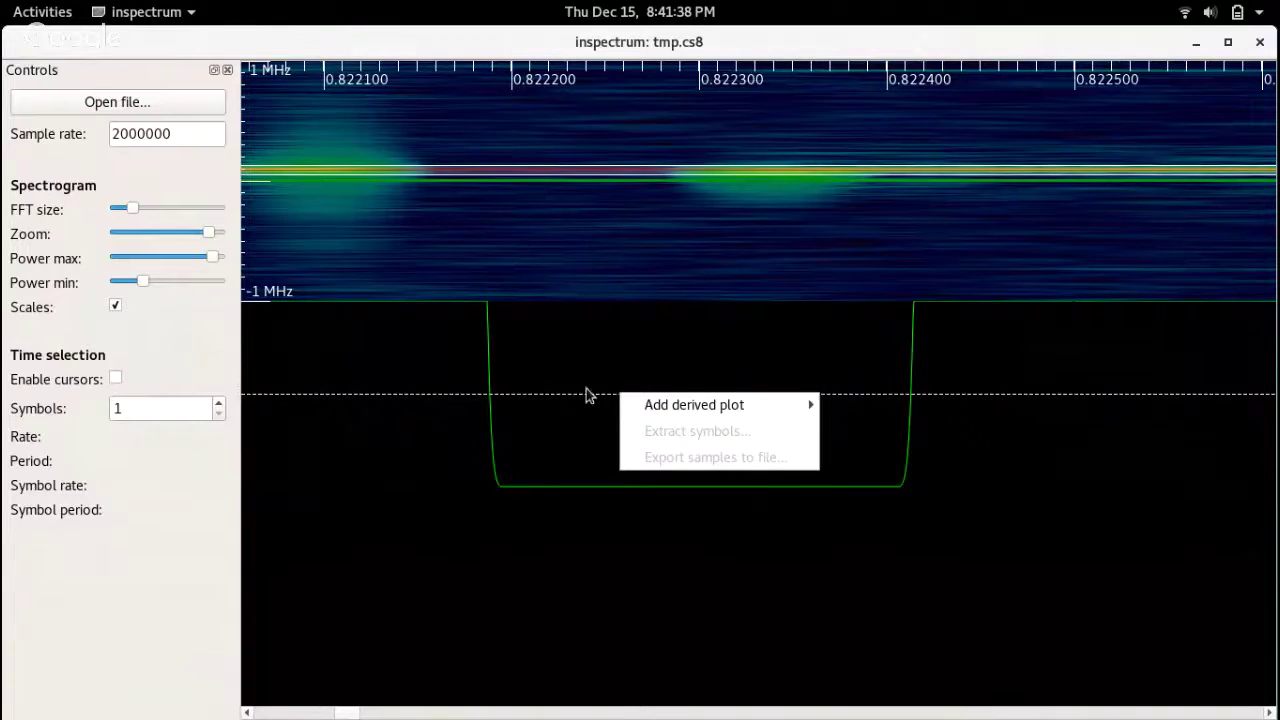
mouse_move(695, 404)
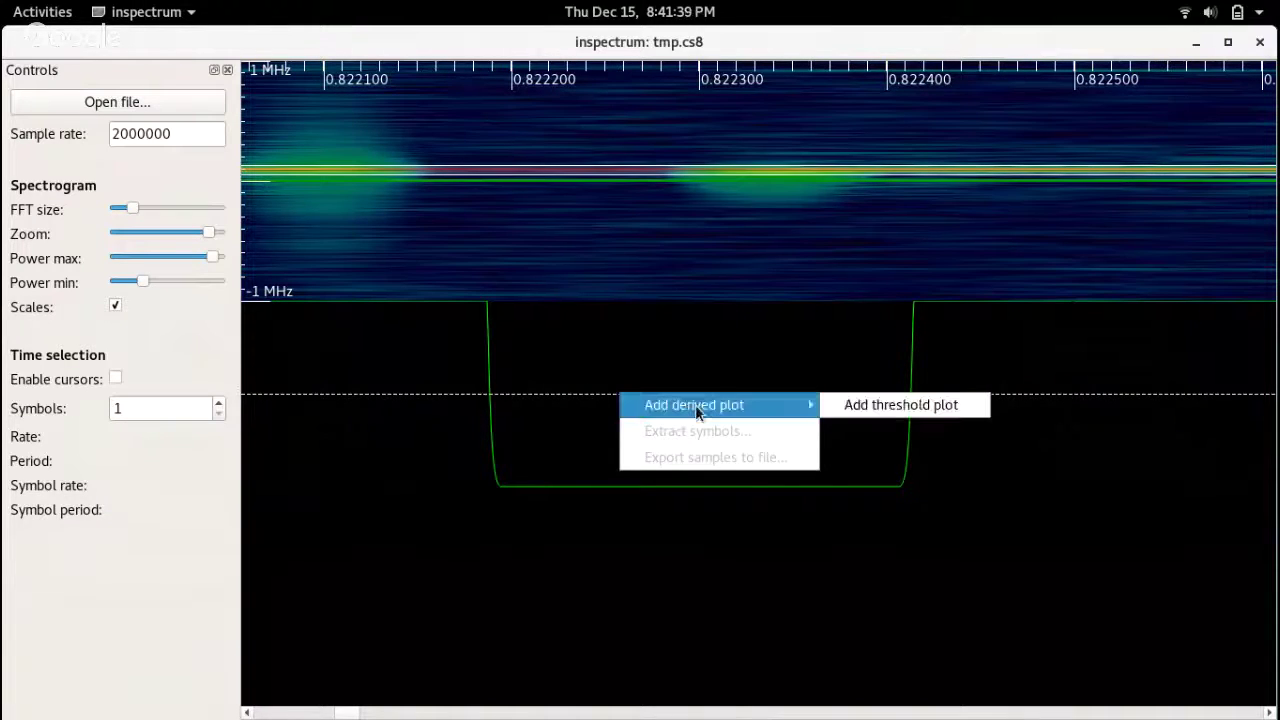
click(874, 406)
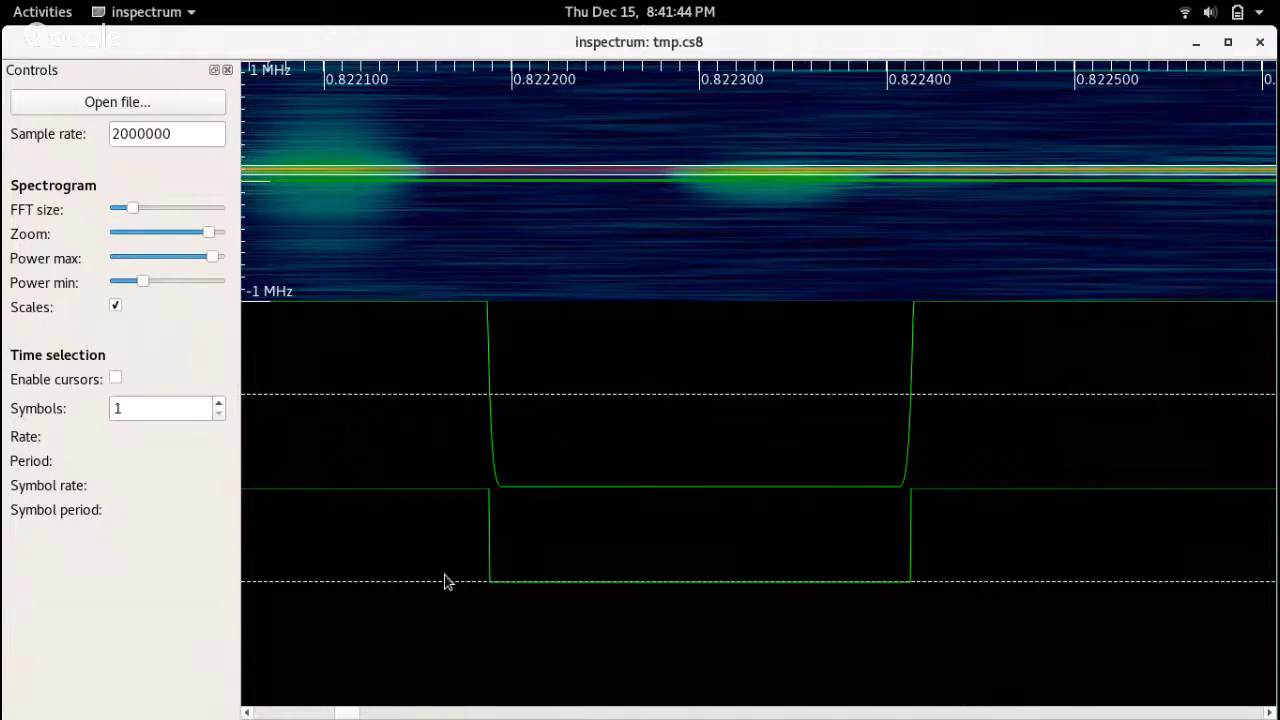
scroll(506, 642, up, 3)
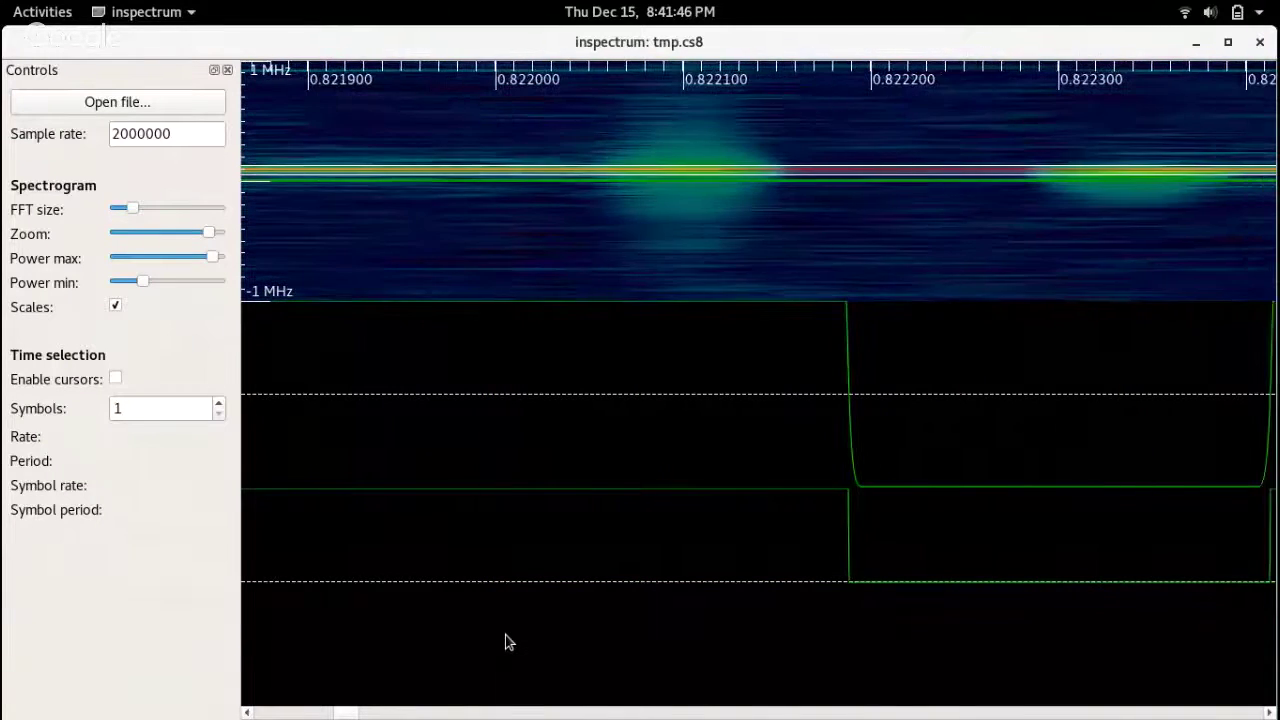
drag(206, 229, 136, 236)
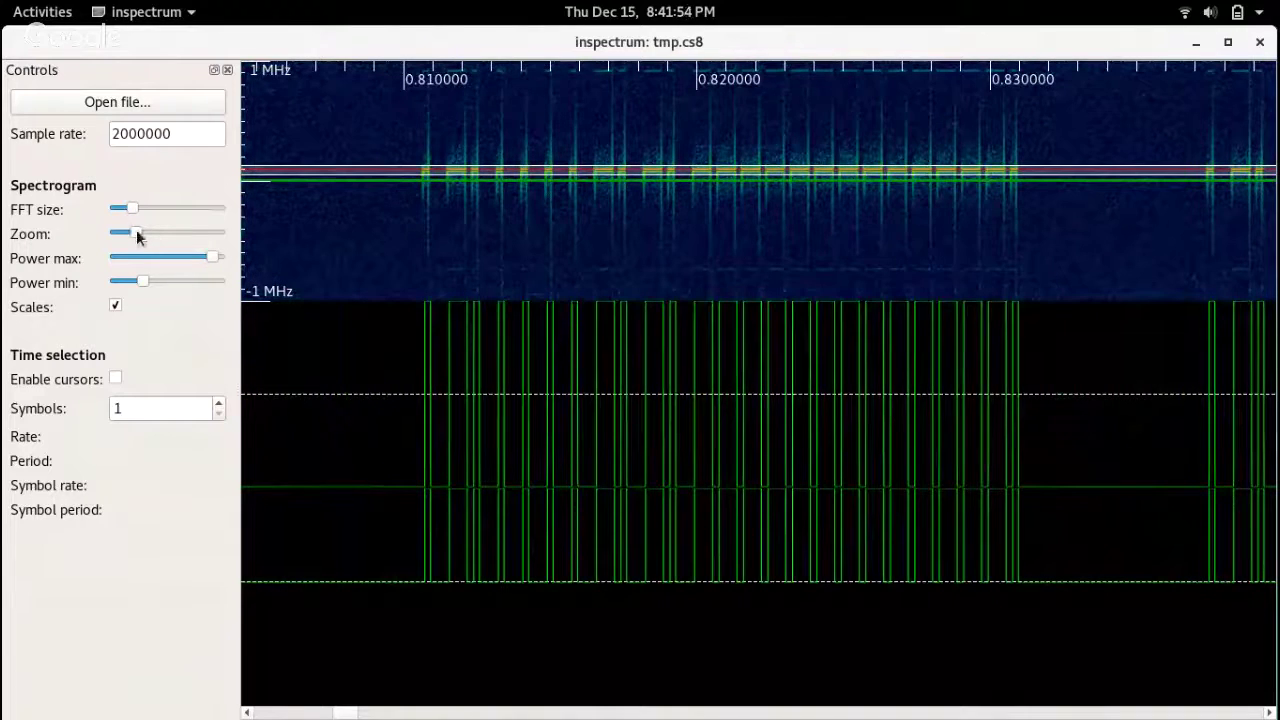
drag(137, 235, 146, 234)
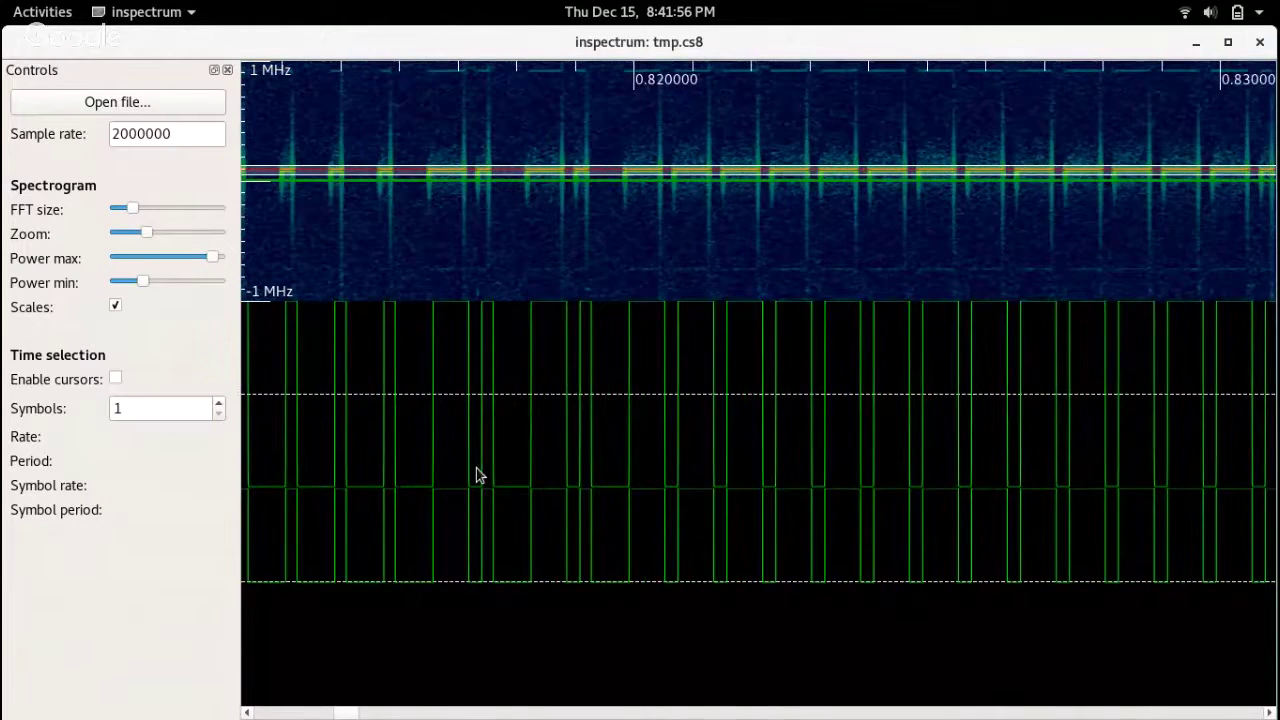
scroll(476, 475, up, 5)
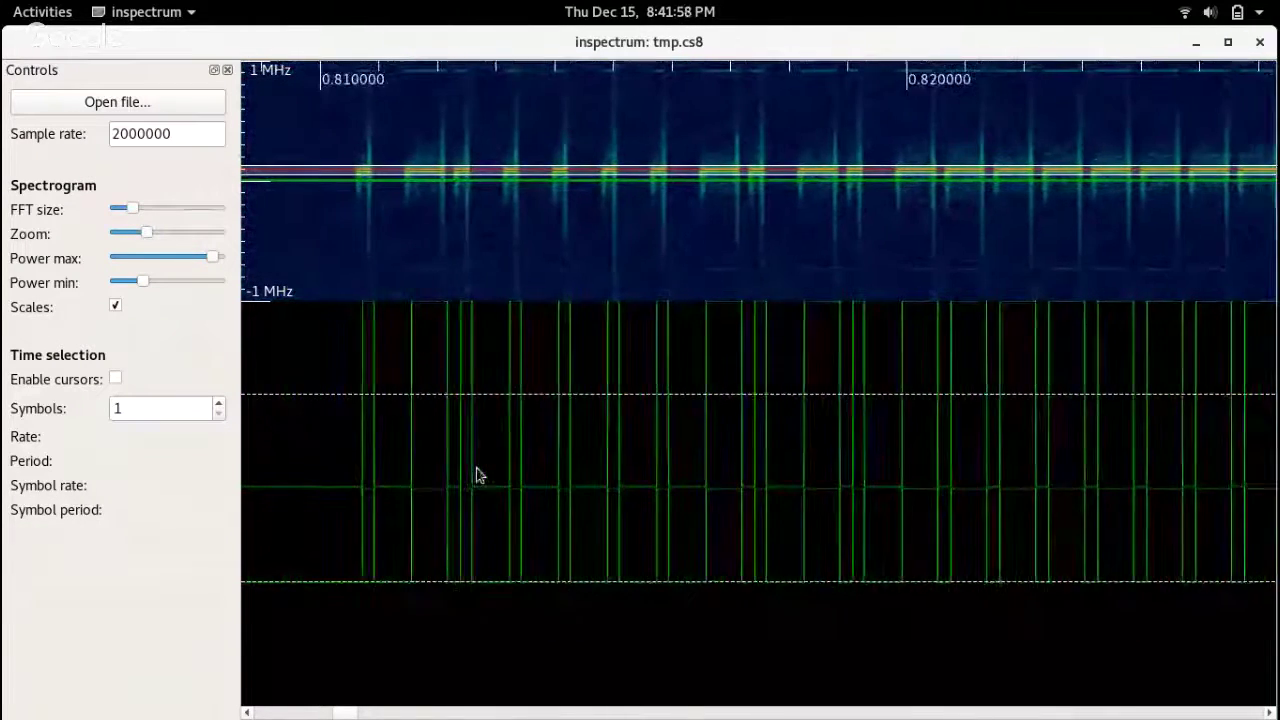
scroll(476, 475, down, 1)
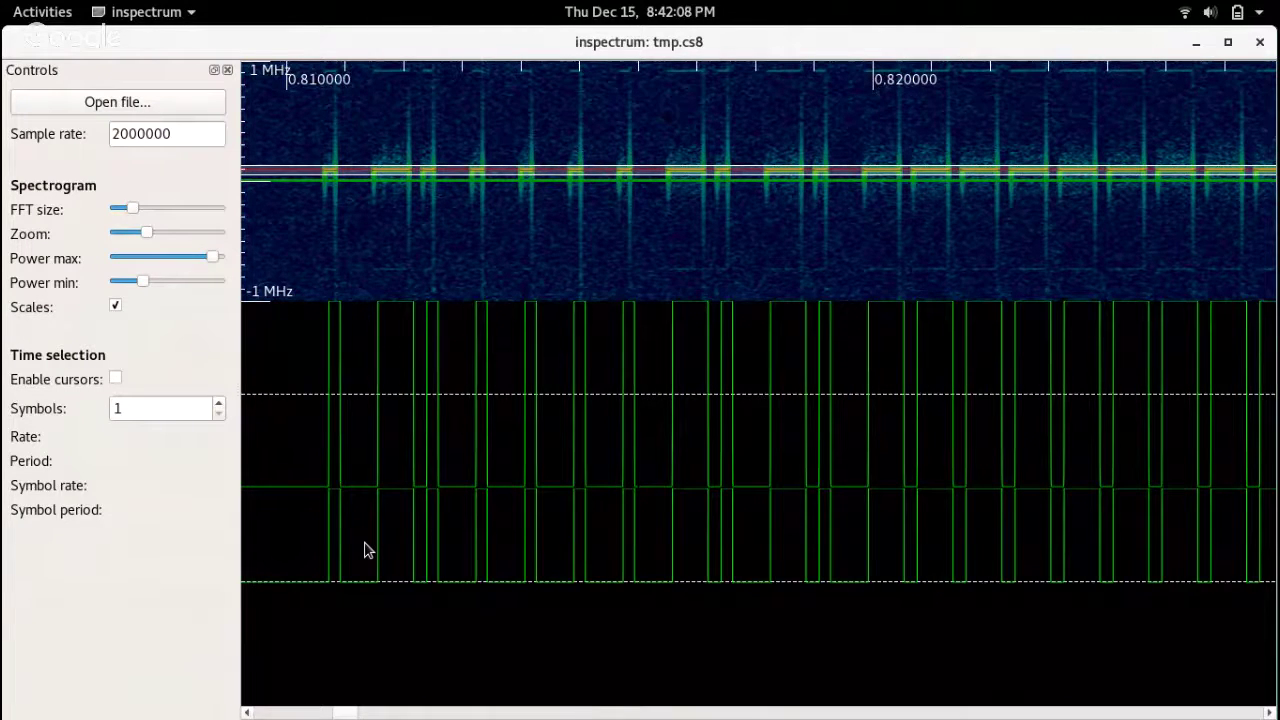
Enable time cursors and place the selection around a single pulse of the first burst.
click(115, 380)
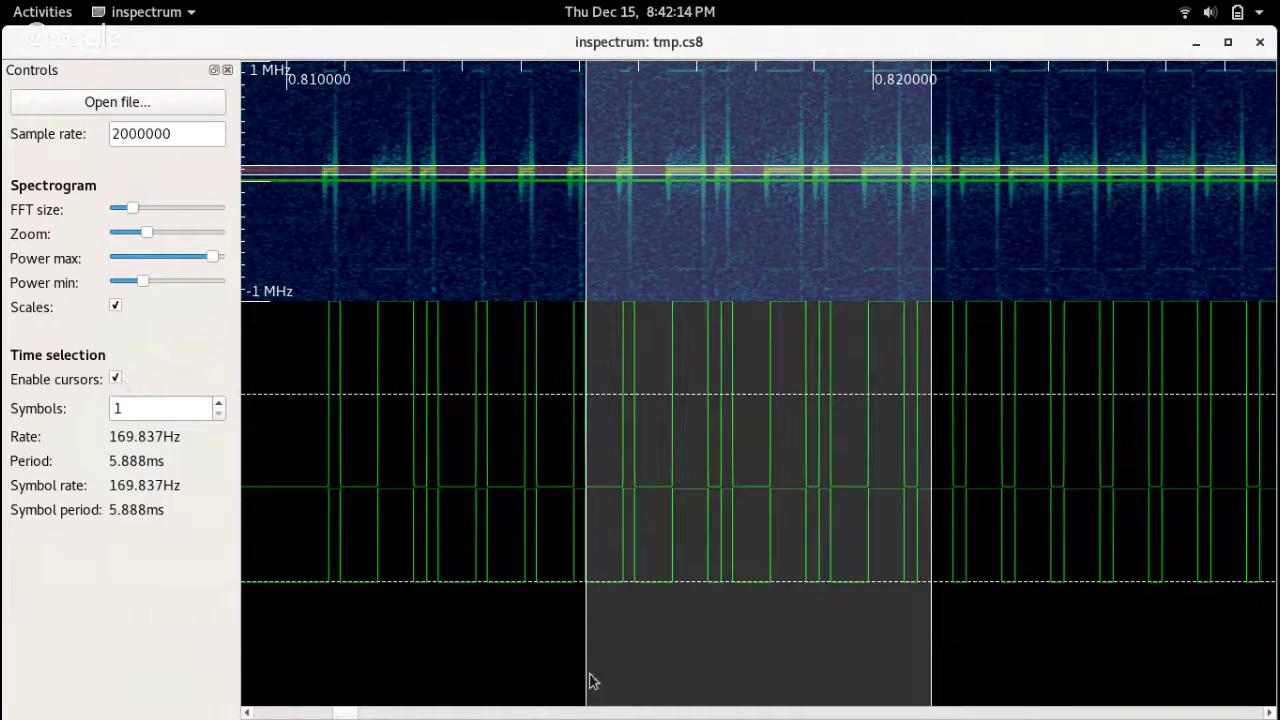
drag(587, 660, 329, 685)
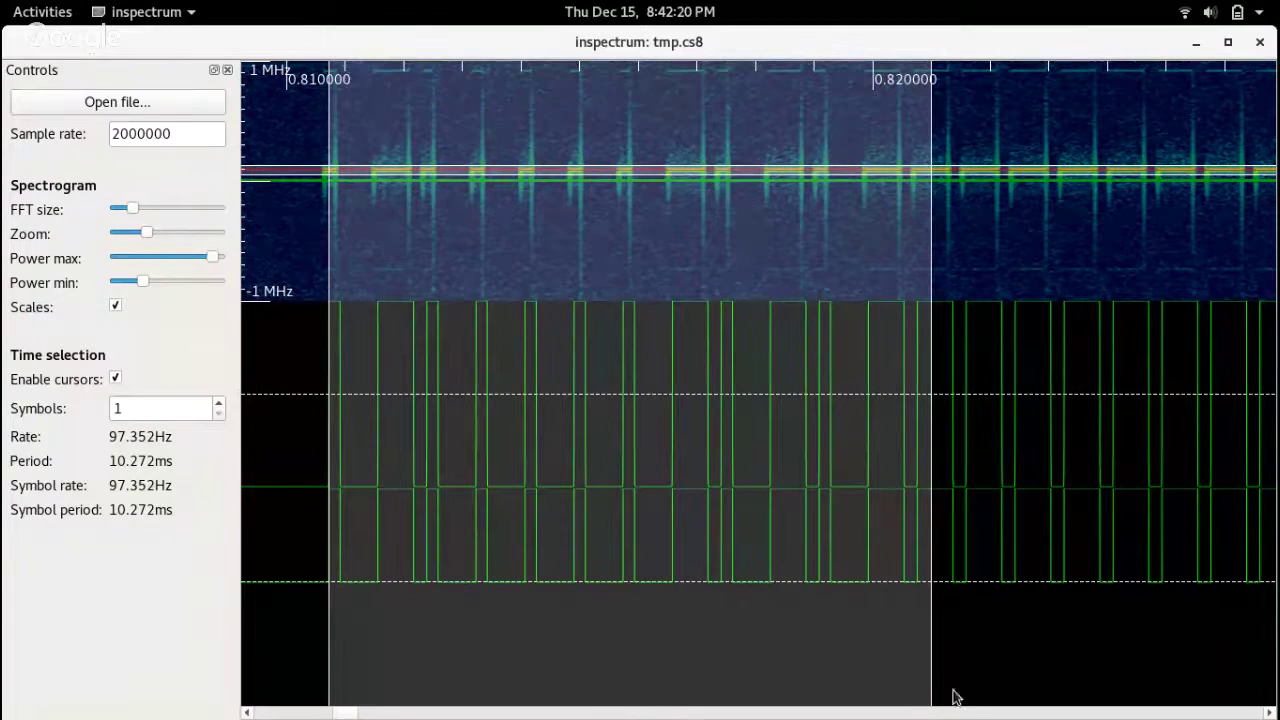
drag(934, 674, 374, 697)
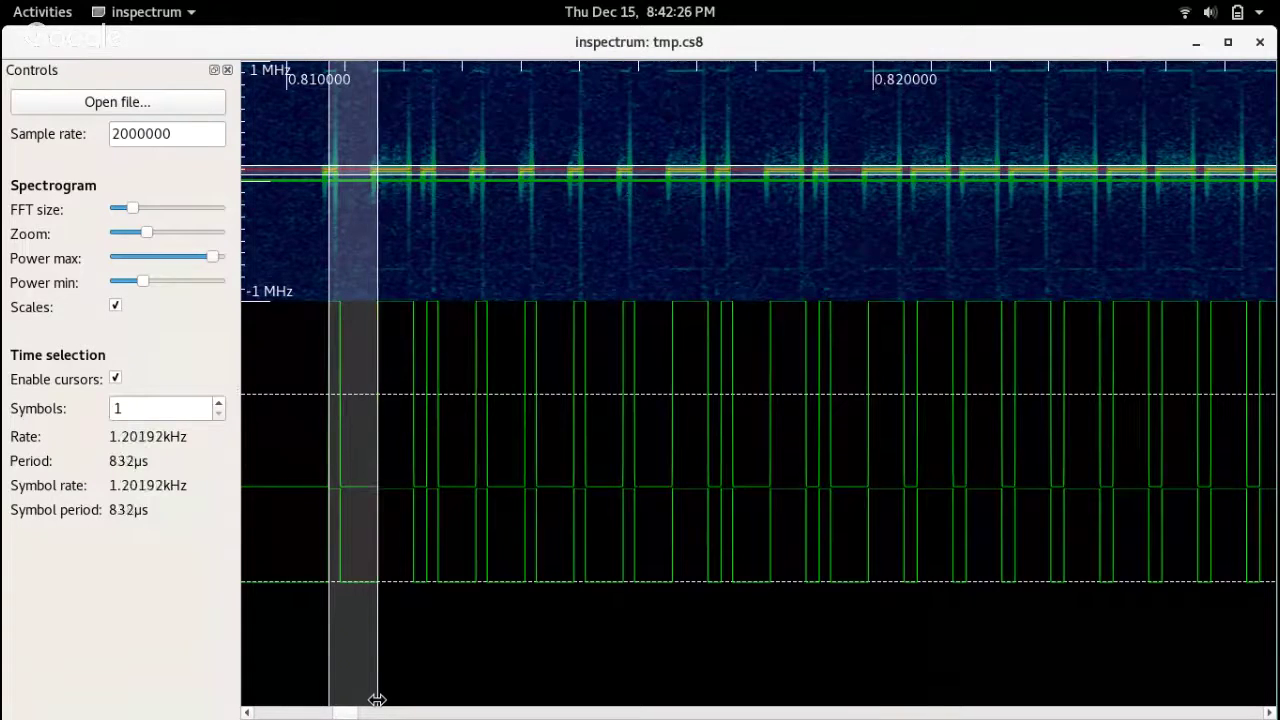
Raise Symbols to 25 and align the end to the last pulse, reading 835.2µs and 1.19732kHz.
click(219, 403)
click(219, 403)
click(219, 403)
click(219, 403)
click(219, 403)
click(219, 403)
click(219, 403)
drag(219, 403, 219, 408)
scroll(1110, 549, down, 5)
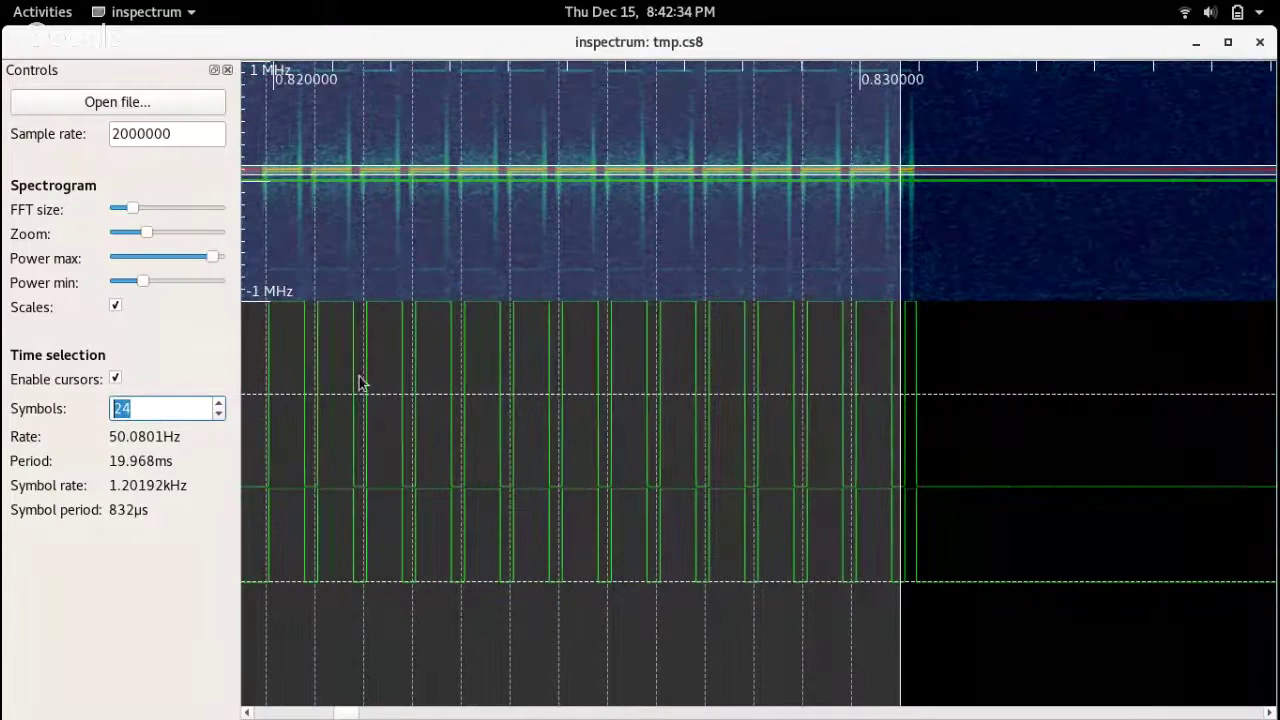
click(219, 408)
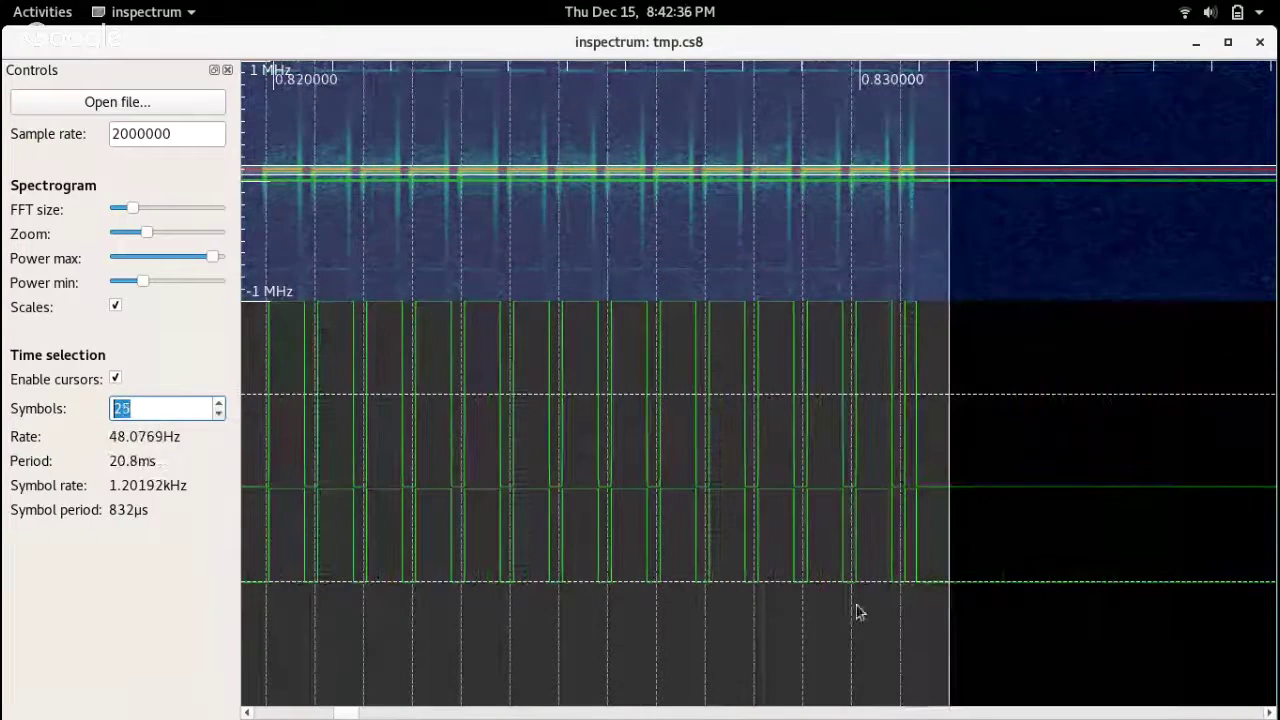
drag(950, 605, 954, 609)
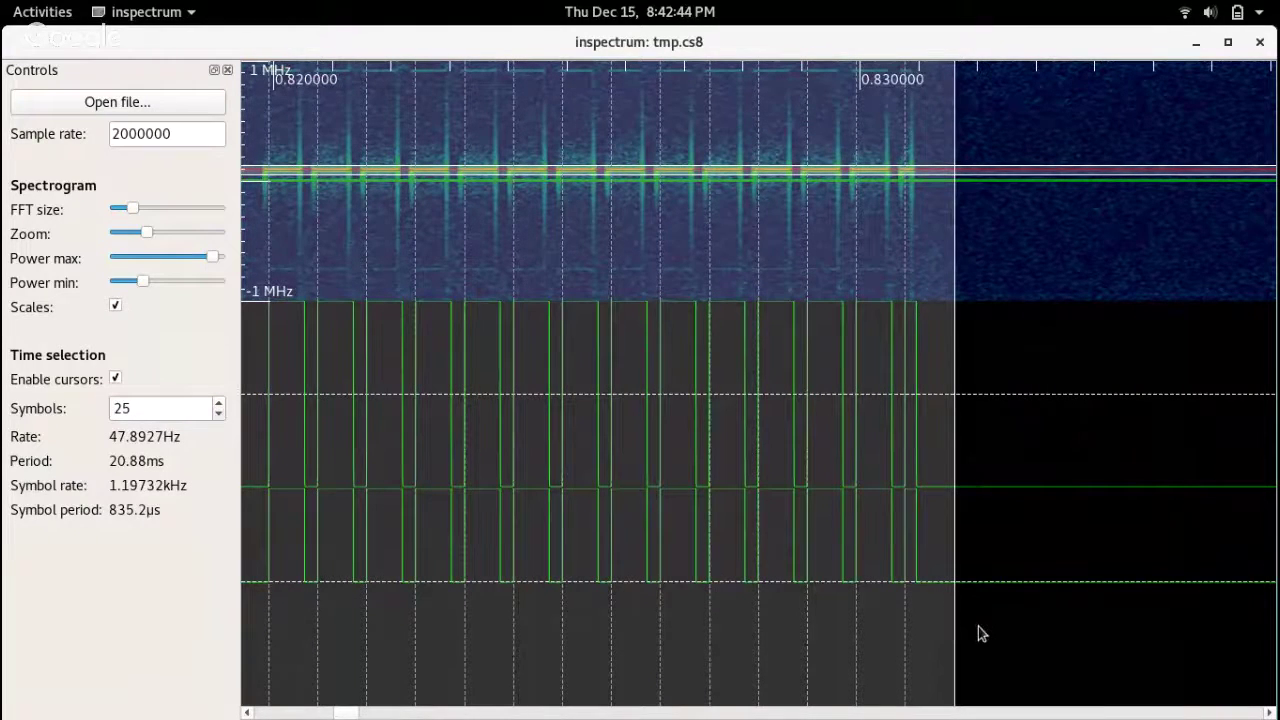
scroll(538, 636, up, 2)
scroll(538, 634, up, 12)
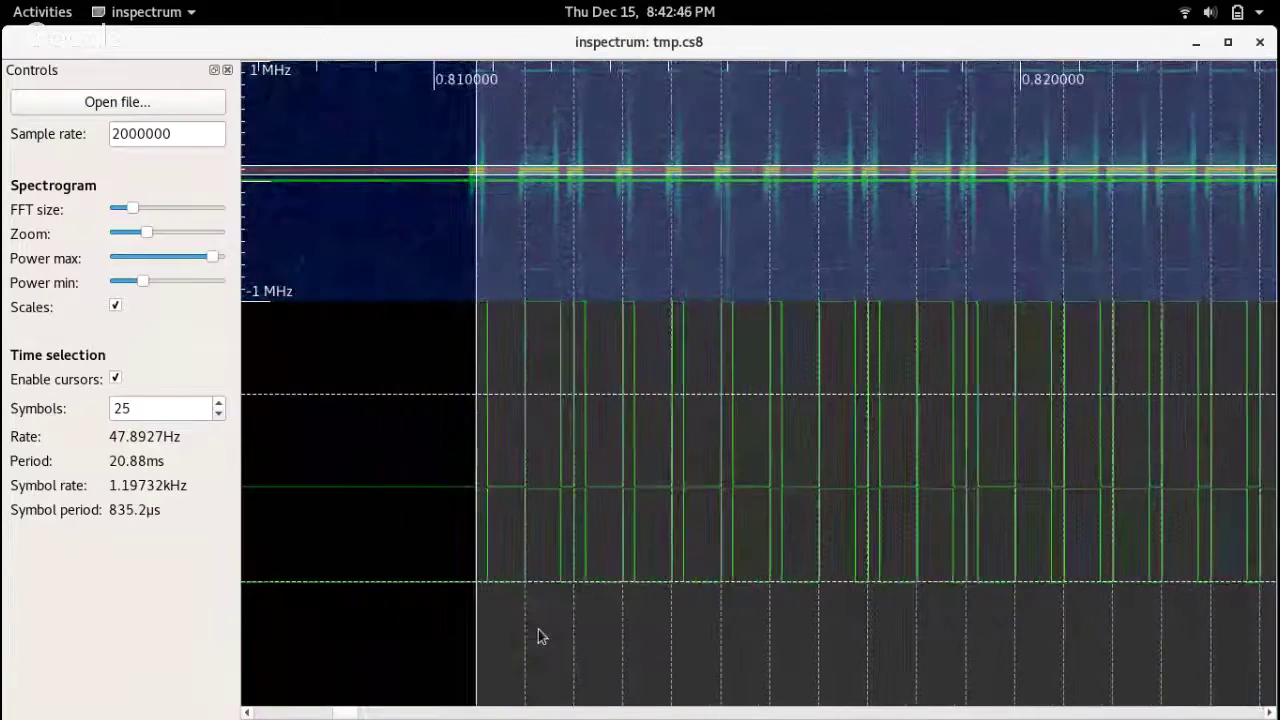
scroll(1128, 570, down, 10)
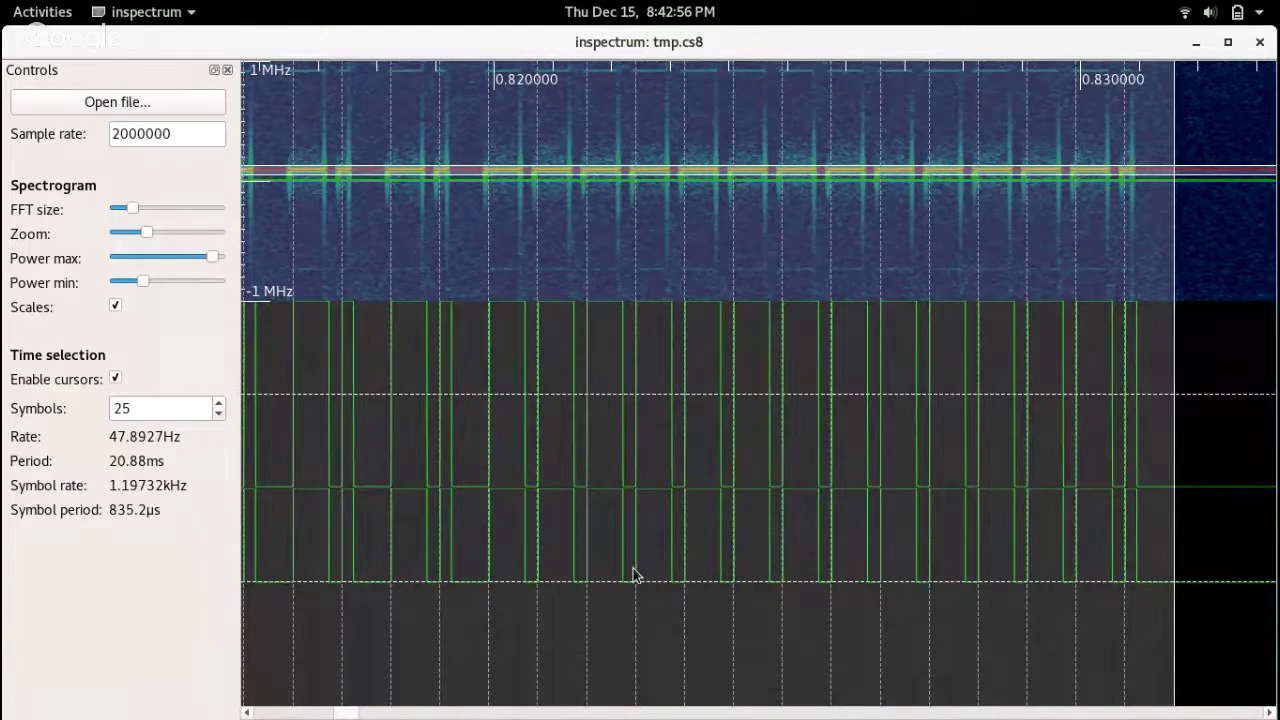
scroll(632, 575, left, 5)
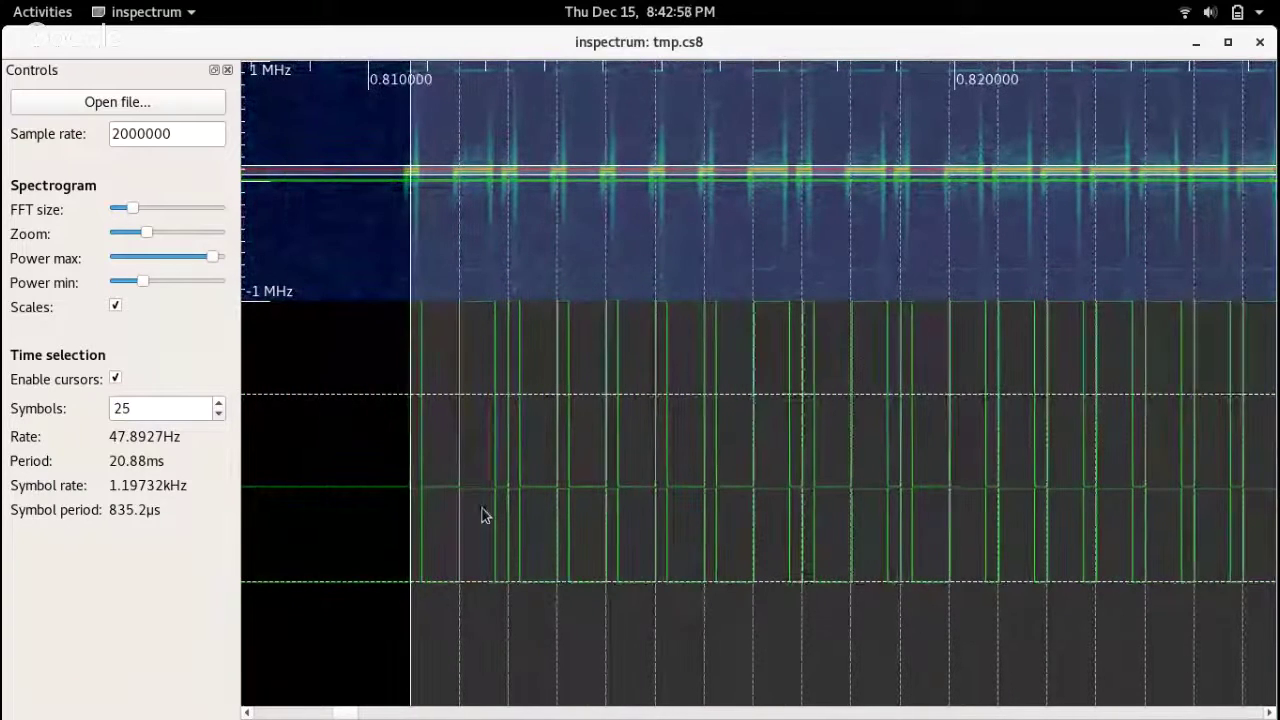
Extract the selected packet's 25 symbols and minimize inspectrum to read them in the terminal.
right_click(555, 536)
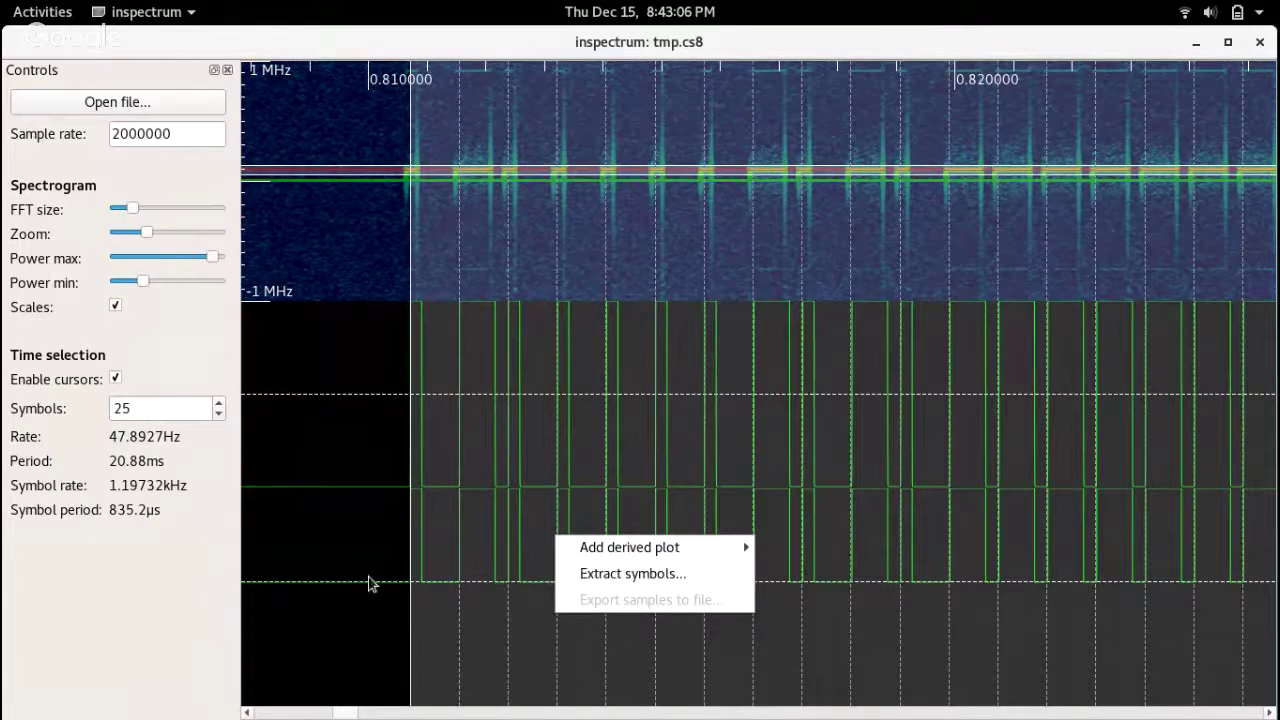
click(352, 554)
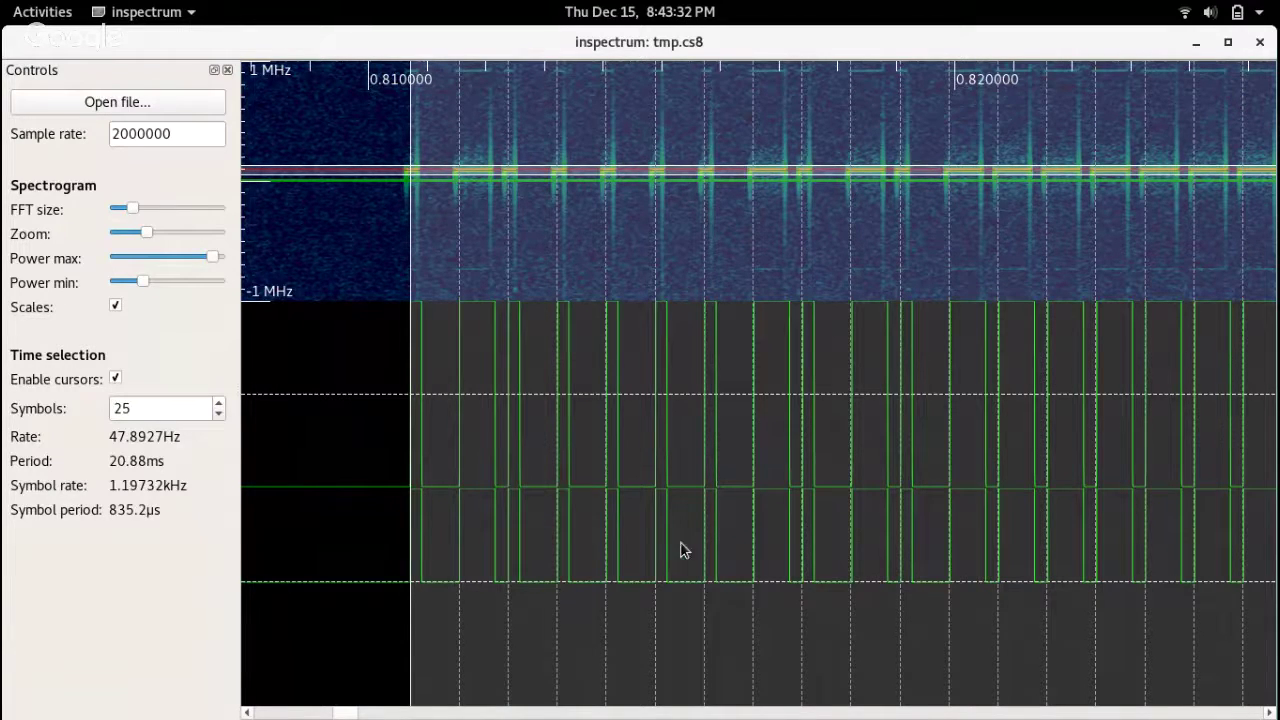
right_click(569, 525)
click(613, 568)
click(1196, 47)
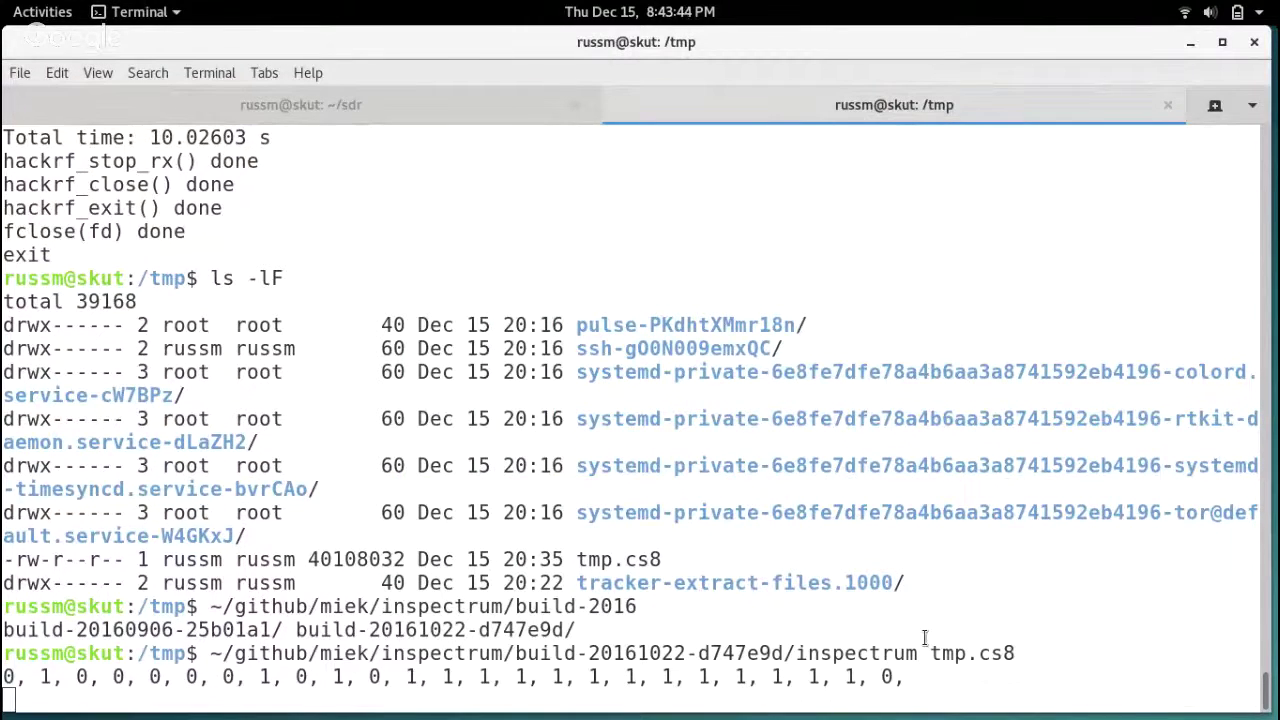
key(super)
Restore inspectrum, review the first burst, disable time cursors, and scroll to the burst near 0.84 s.
click(671, 580)
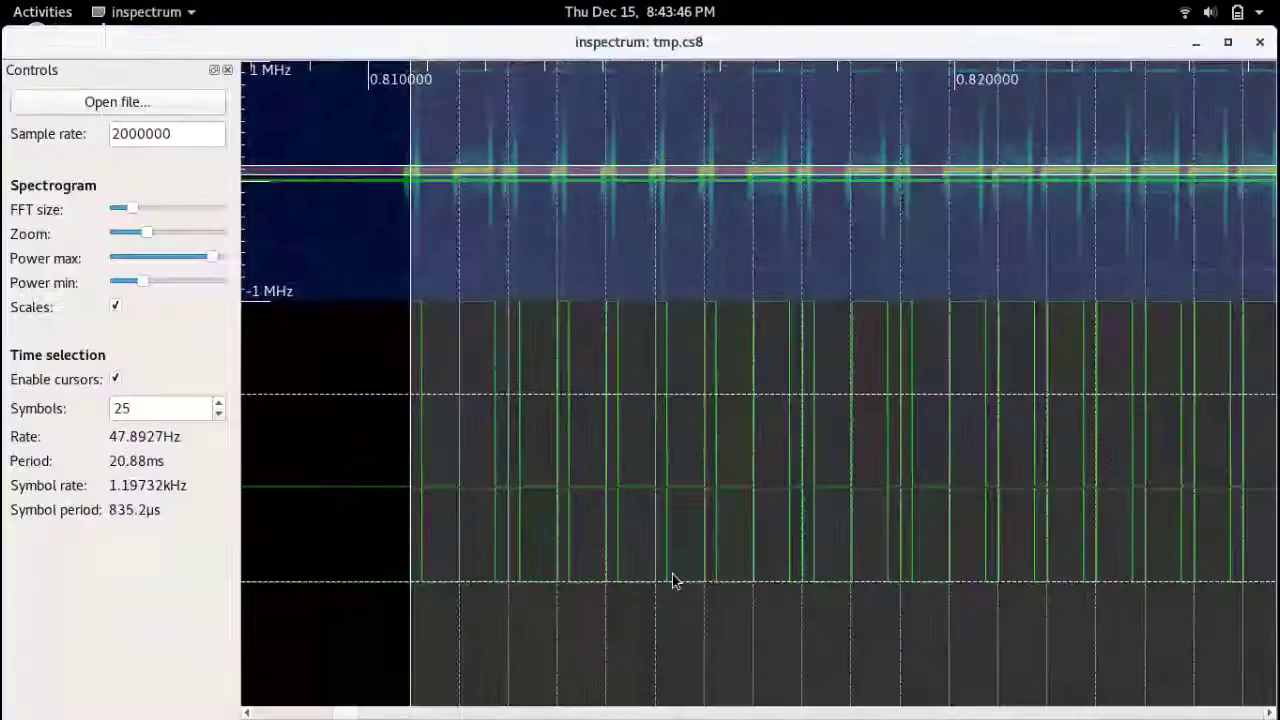
scroll(995, 479, down, 5)
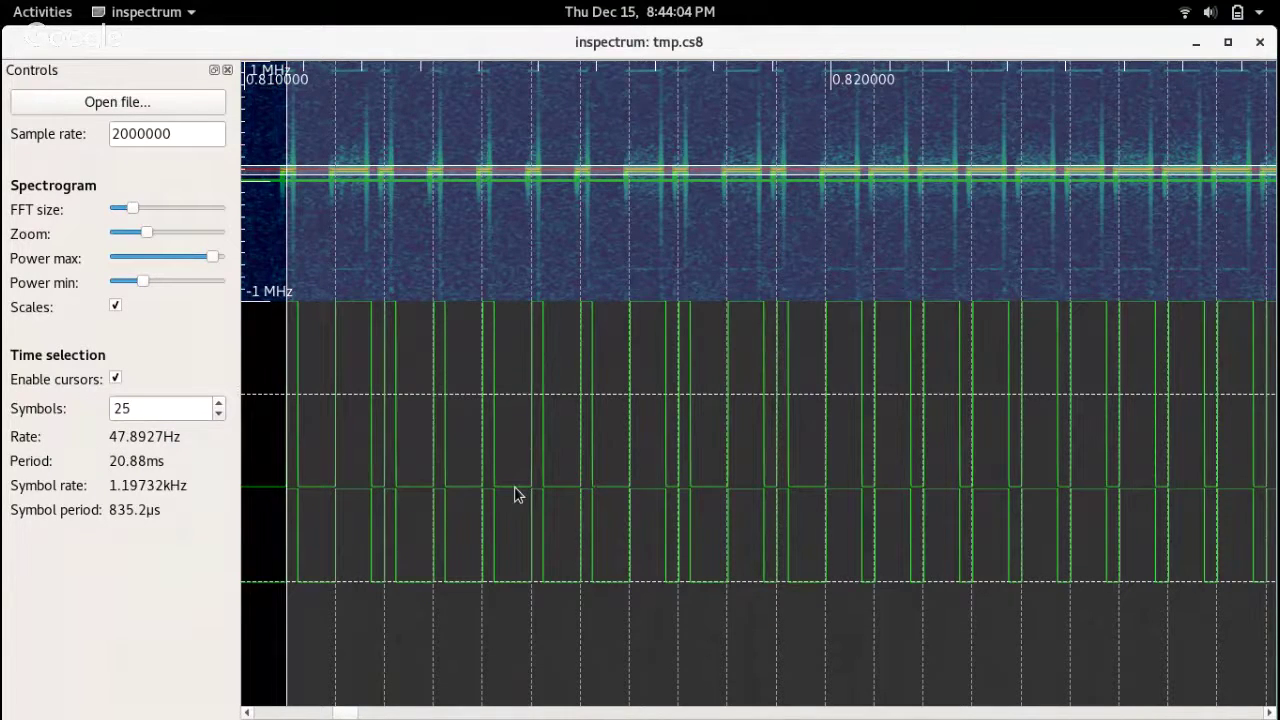
scroll(517, 494, down, 5)
scroll(514, 557, up, 5)
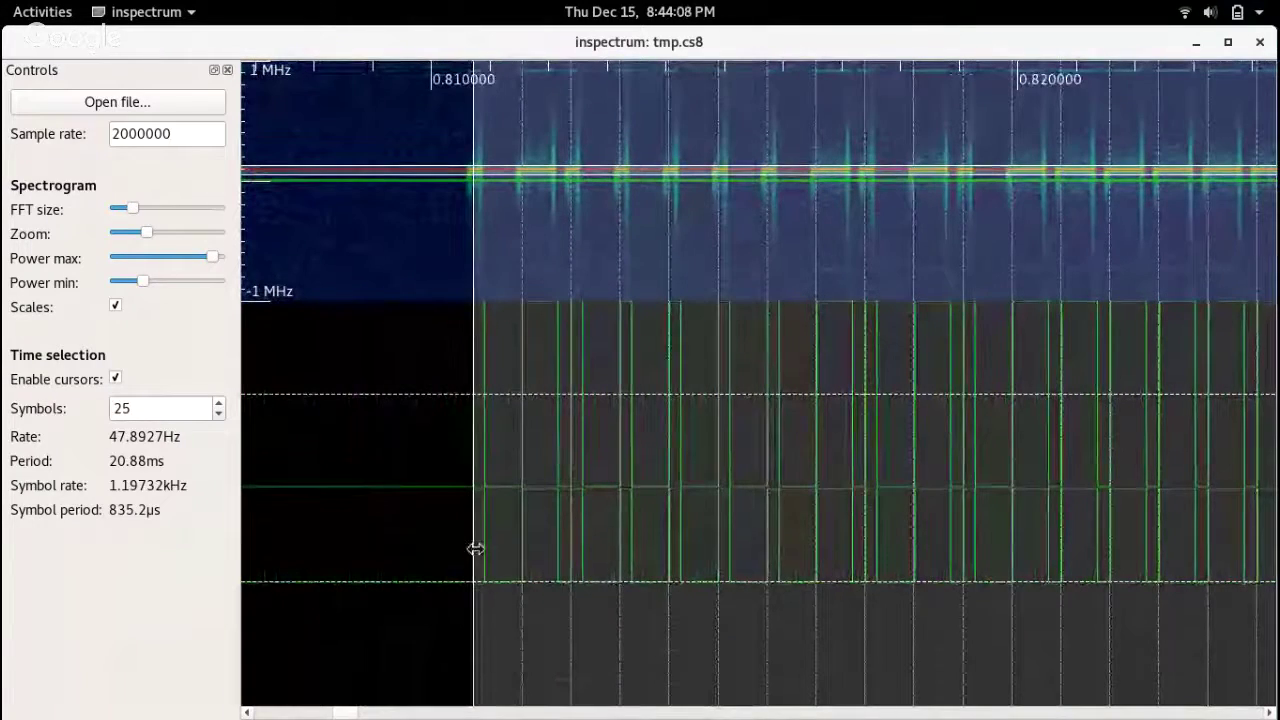
scroll(737, 506, down, 3)
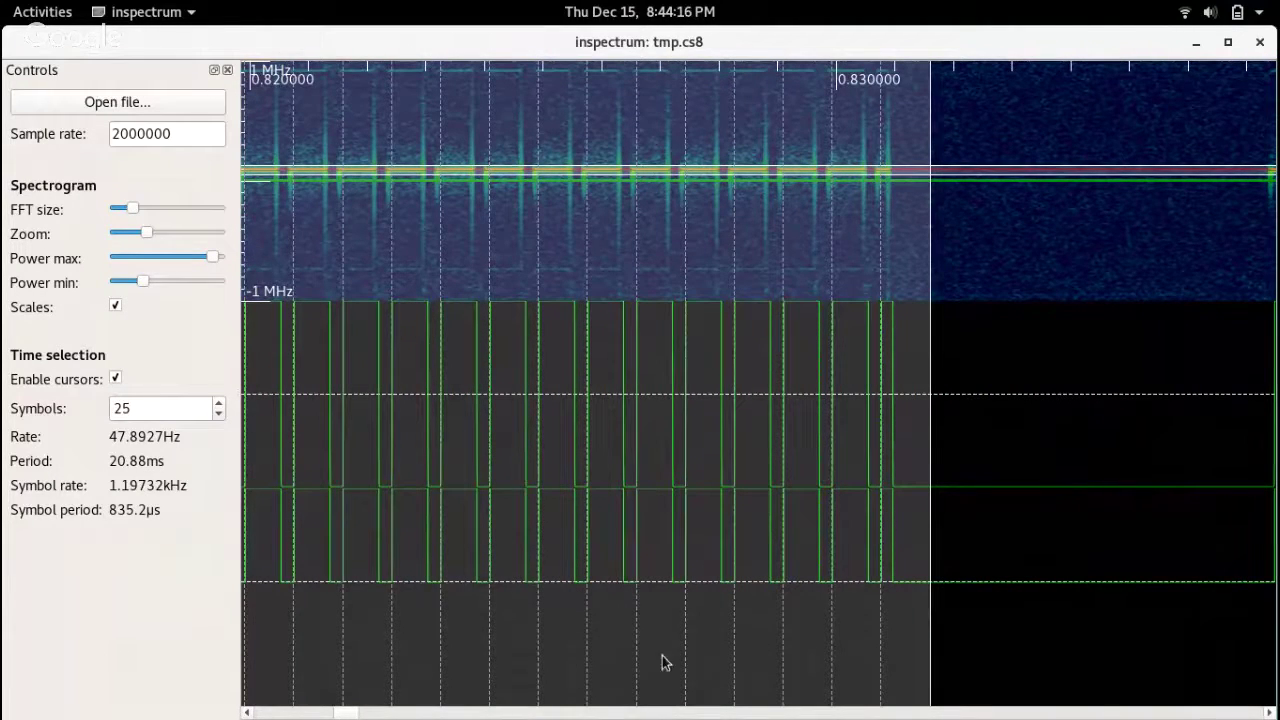
scroll(497, 398, up, 3)
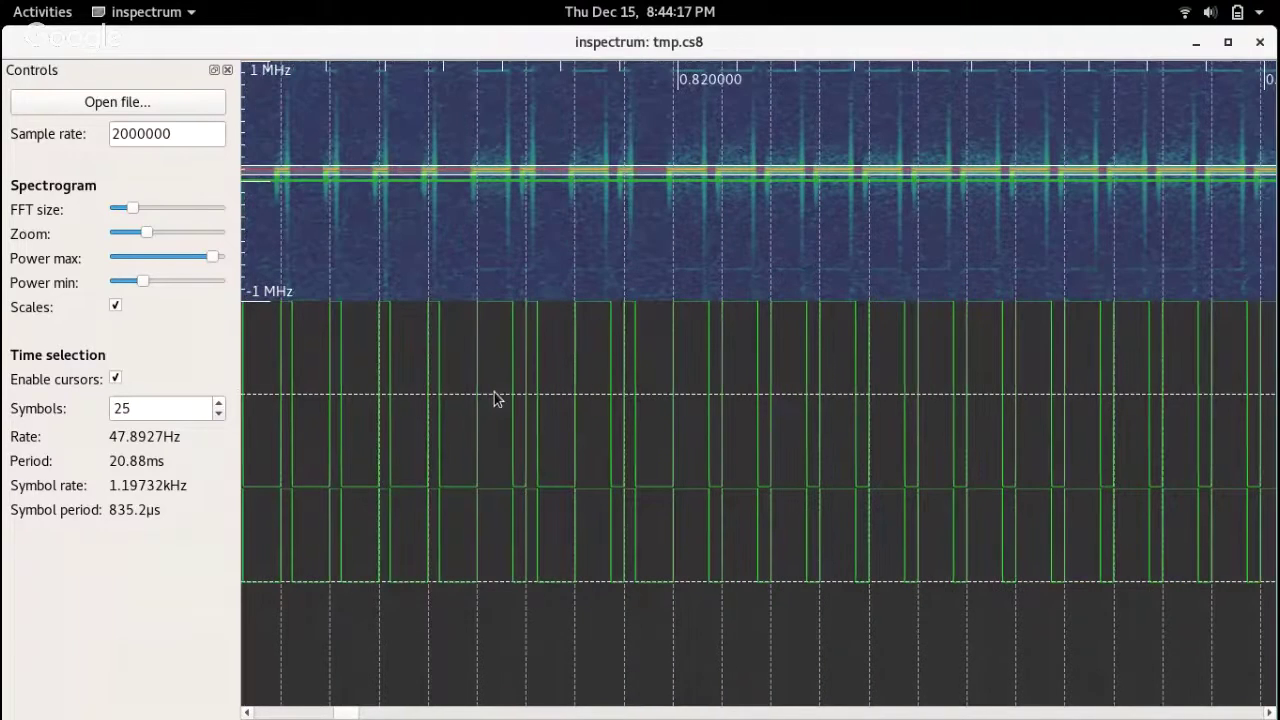
scroll(497, 398, up, 2)
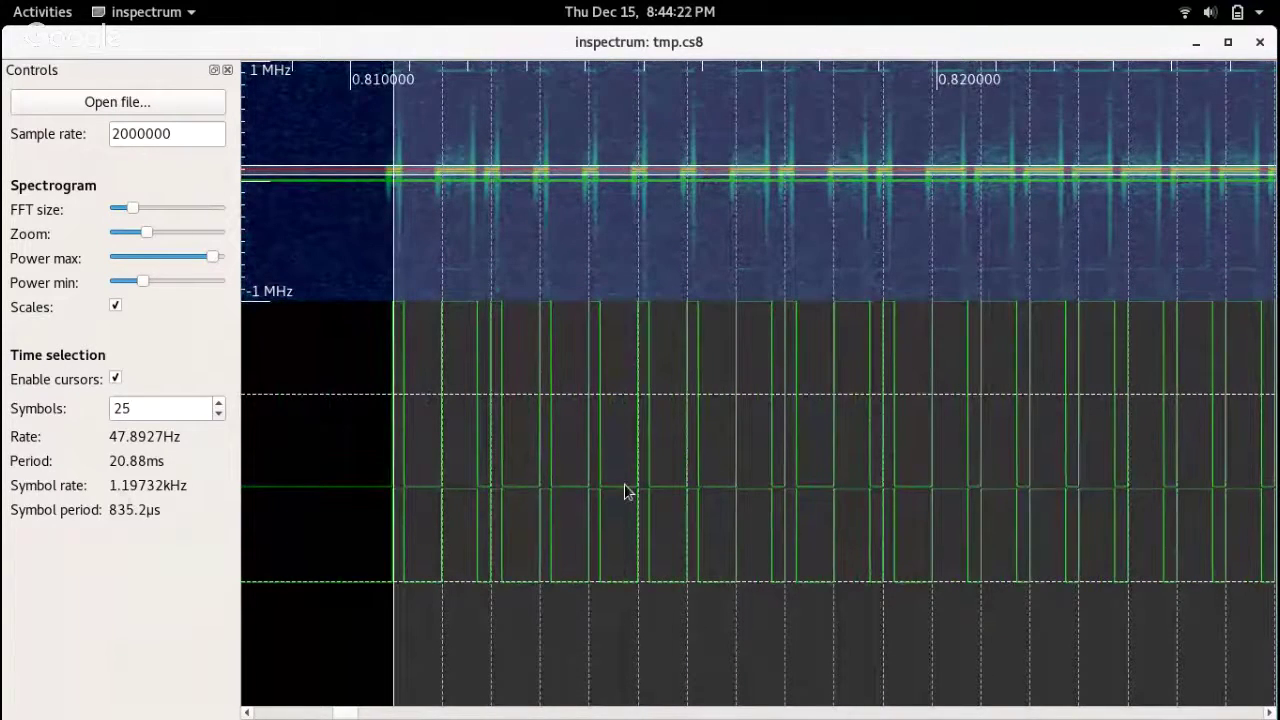
scroll(625, 490, down, 1)
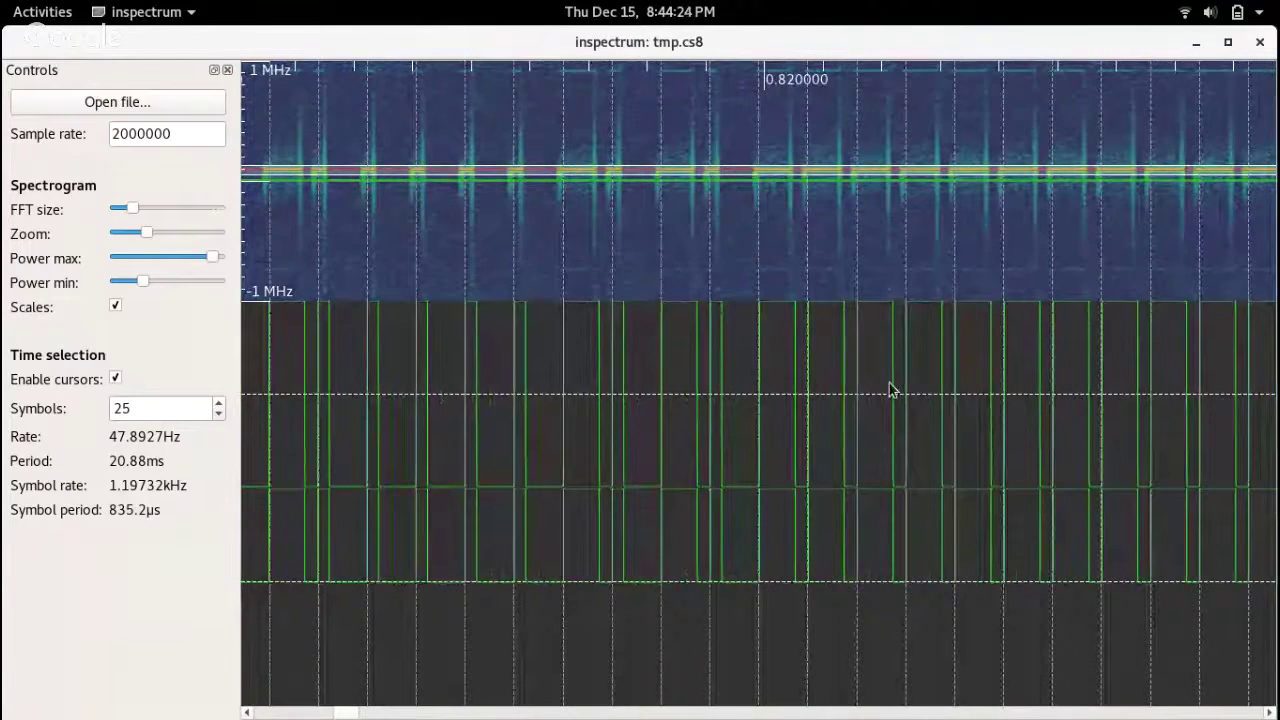
click(115, 380)
scroll(884, 535, down, 8)
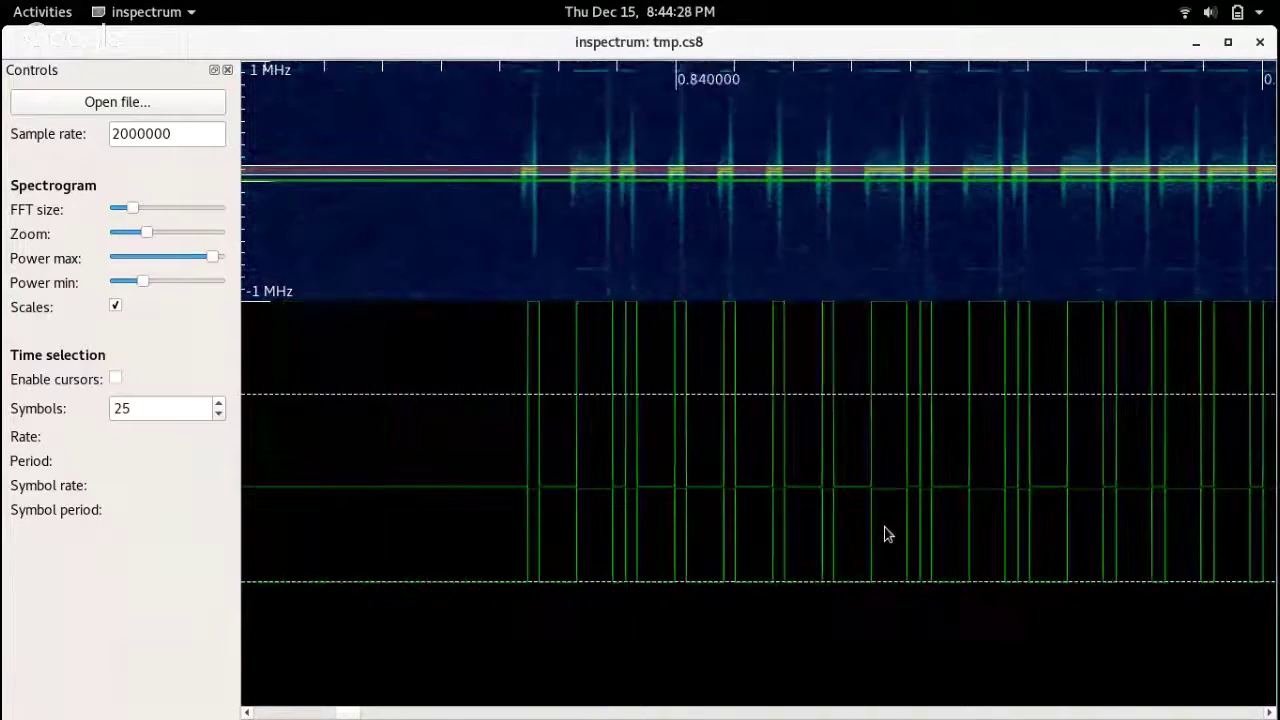
Enable cursors and stretch a 25-symbol, 835.2µs selection across the burst near 0.85 s.
click(115, 380)
drag(580, 643, 449, 649)
scroll(968, 668, down, 3)
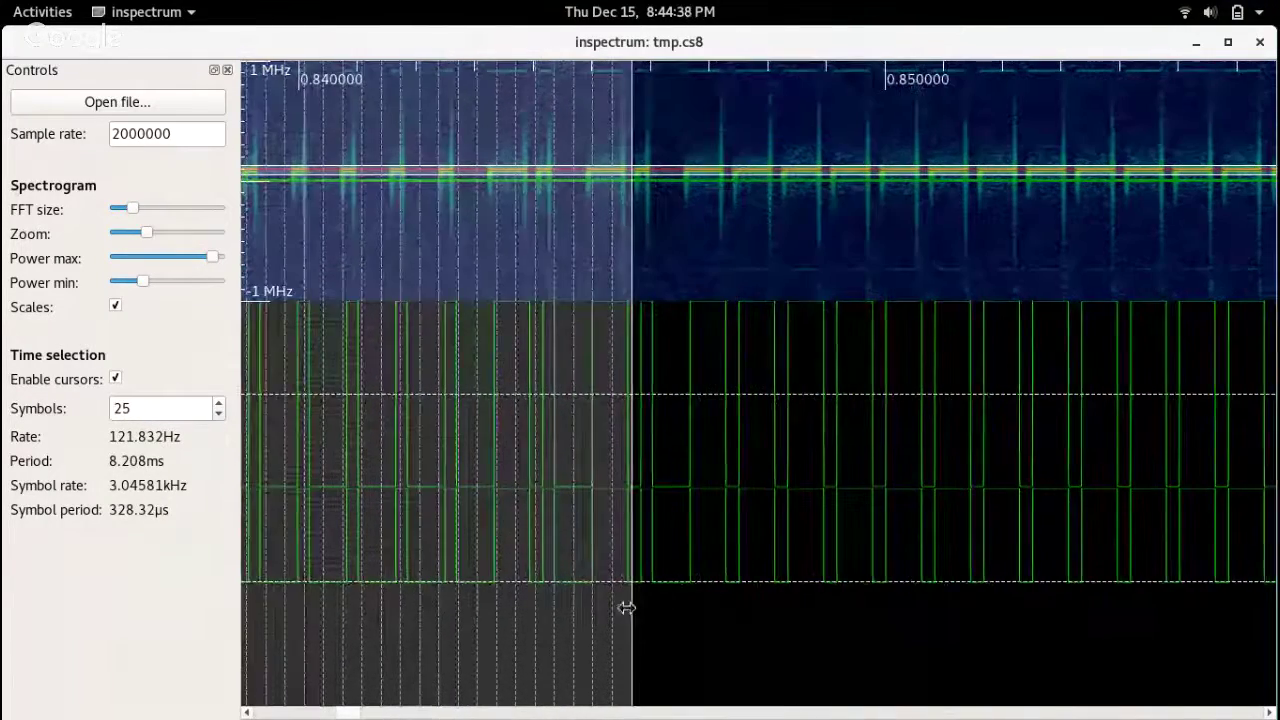
drag(626, 608, 1116, 616)
scroll(1116, 616, down, 1)
scroll(1116, 616, down, 4)
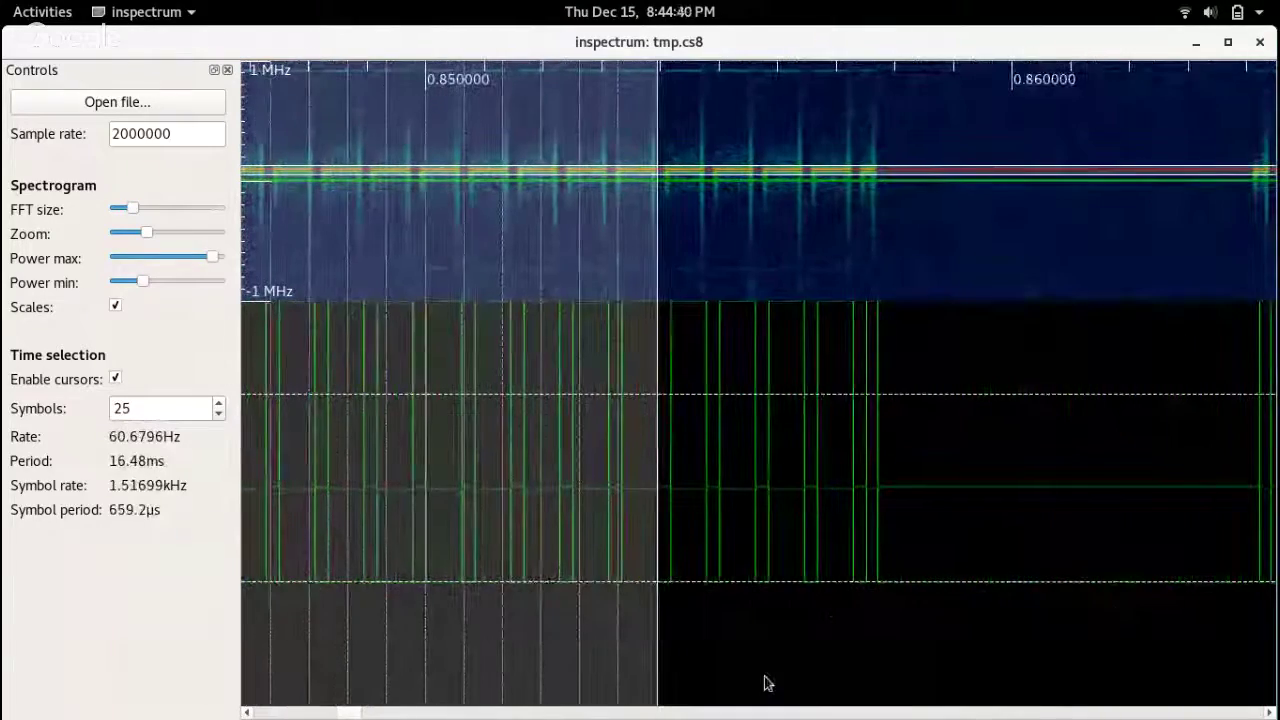
drag(657, 657, 916, 667)
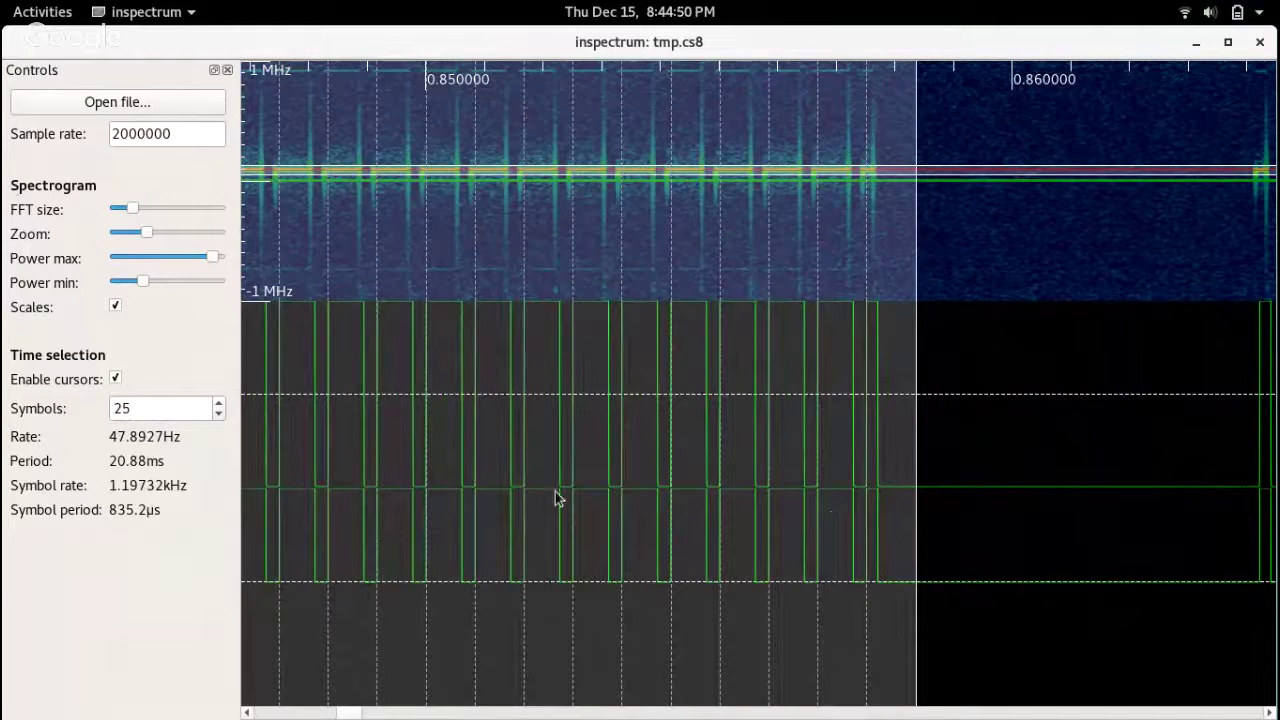
Extract the burst's symbols and switch the time cursors off.
right_click(564, 541)
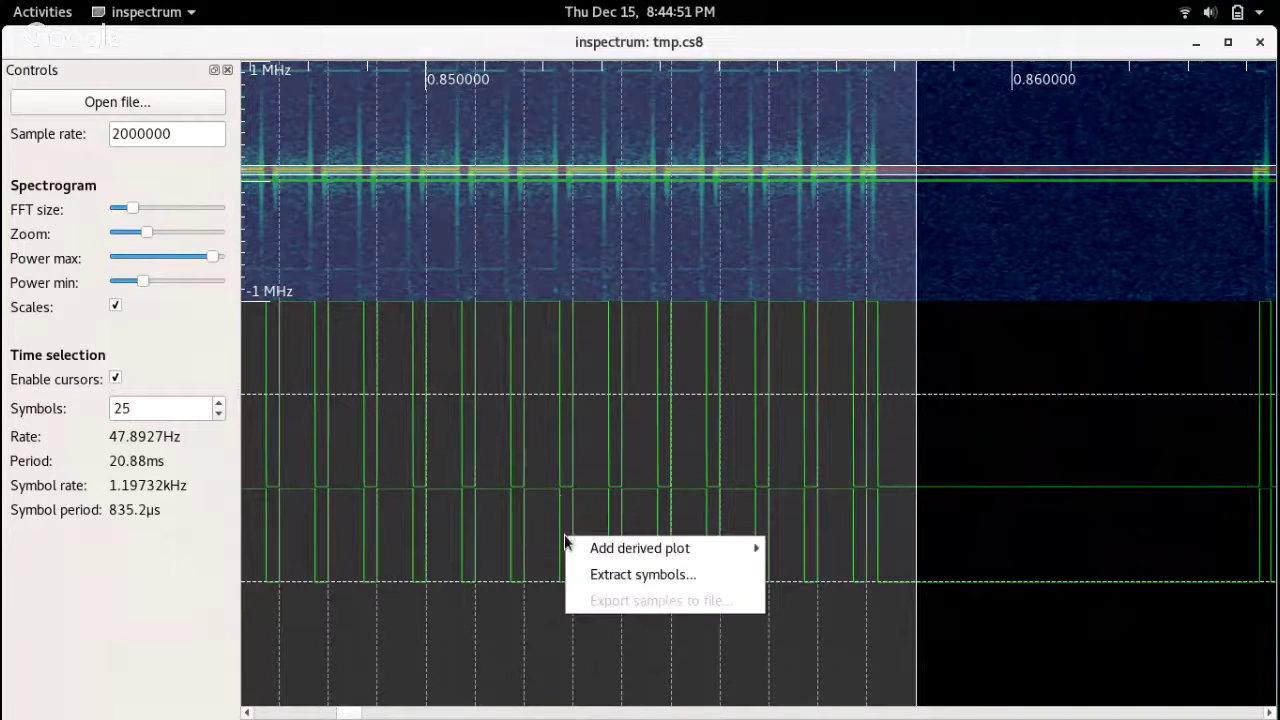
click(604, 576)
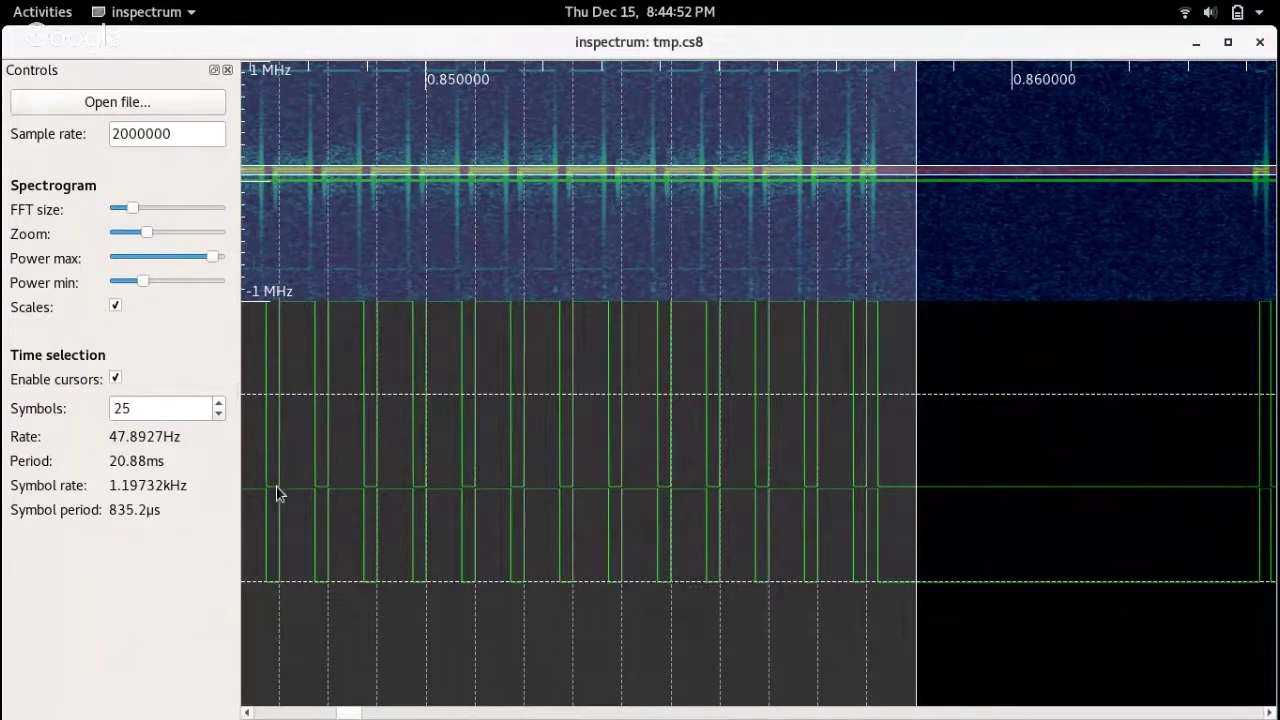
click(116, 380)
scroll(923, 509, down, 15)
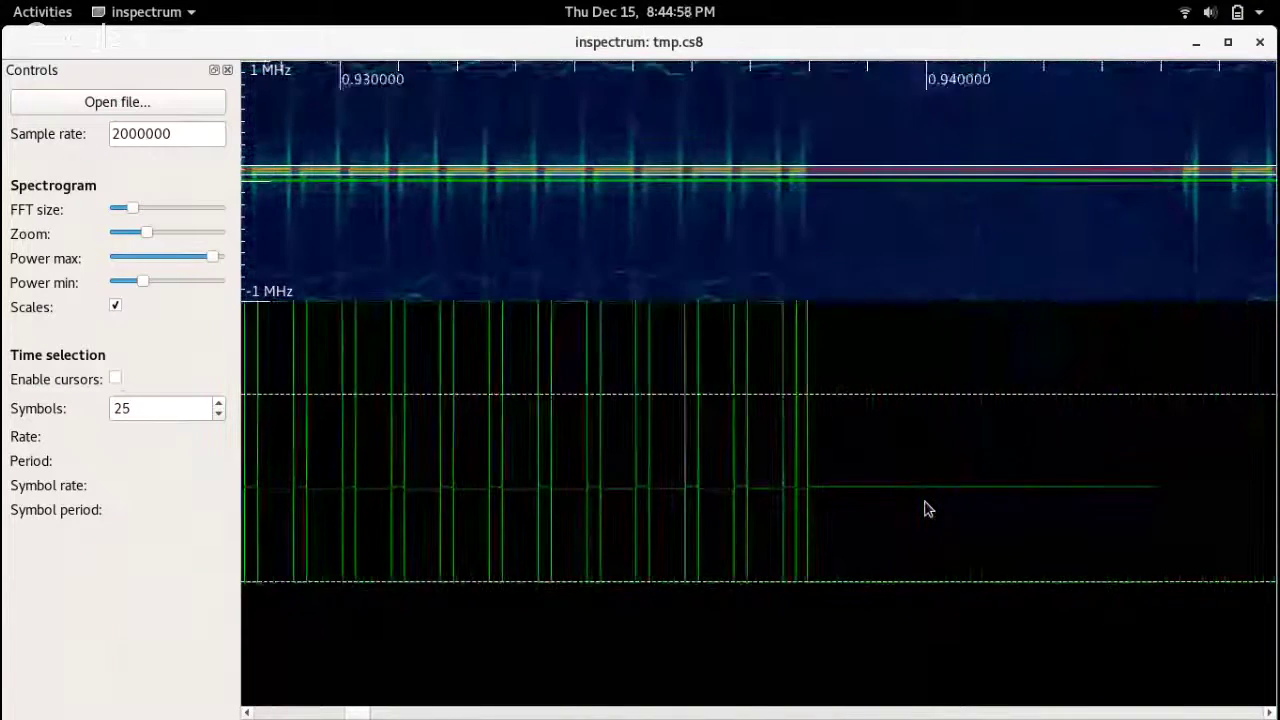
Scroll to the burst near 1.13 s, enable cursors and align the selection start with its first pulse.
scroll(925, 509, down, 18)
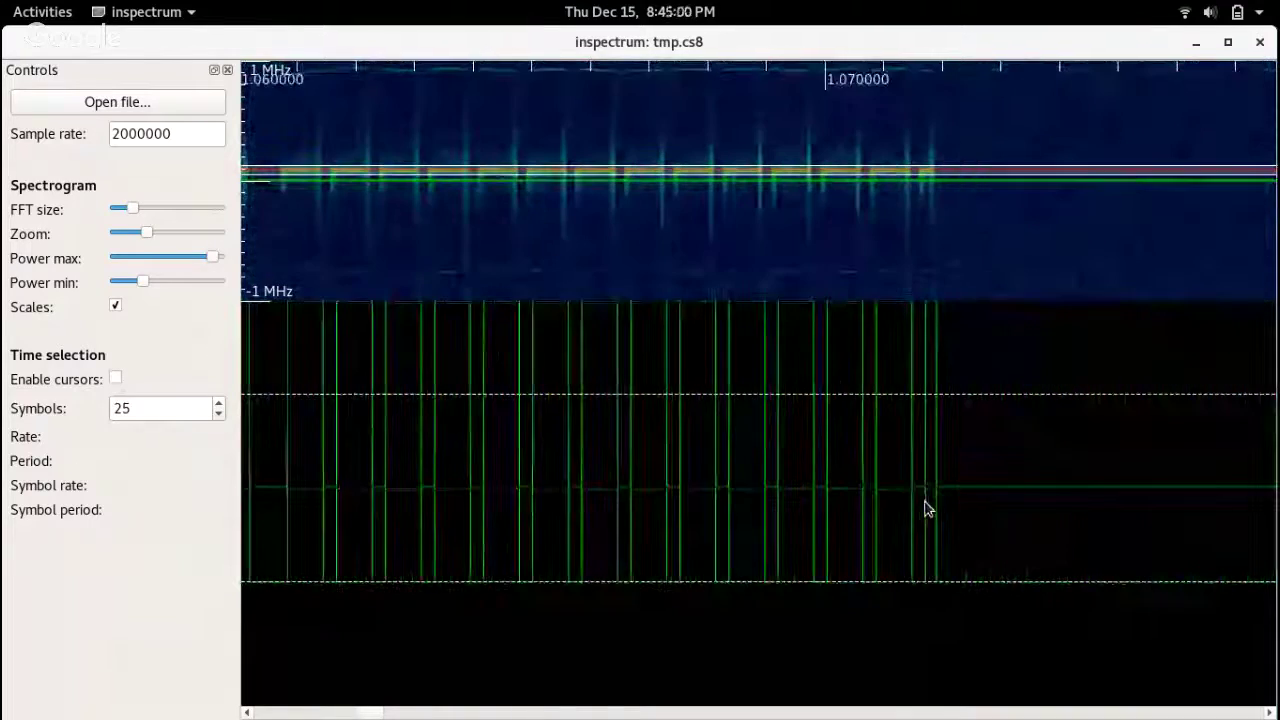
scroll(925, 509, down, 7)
scroll(925, 509, up, 2)
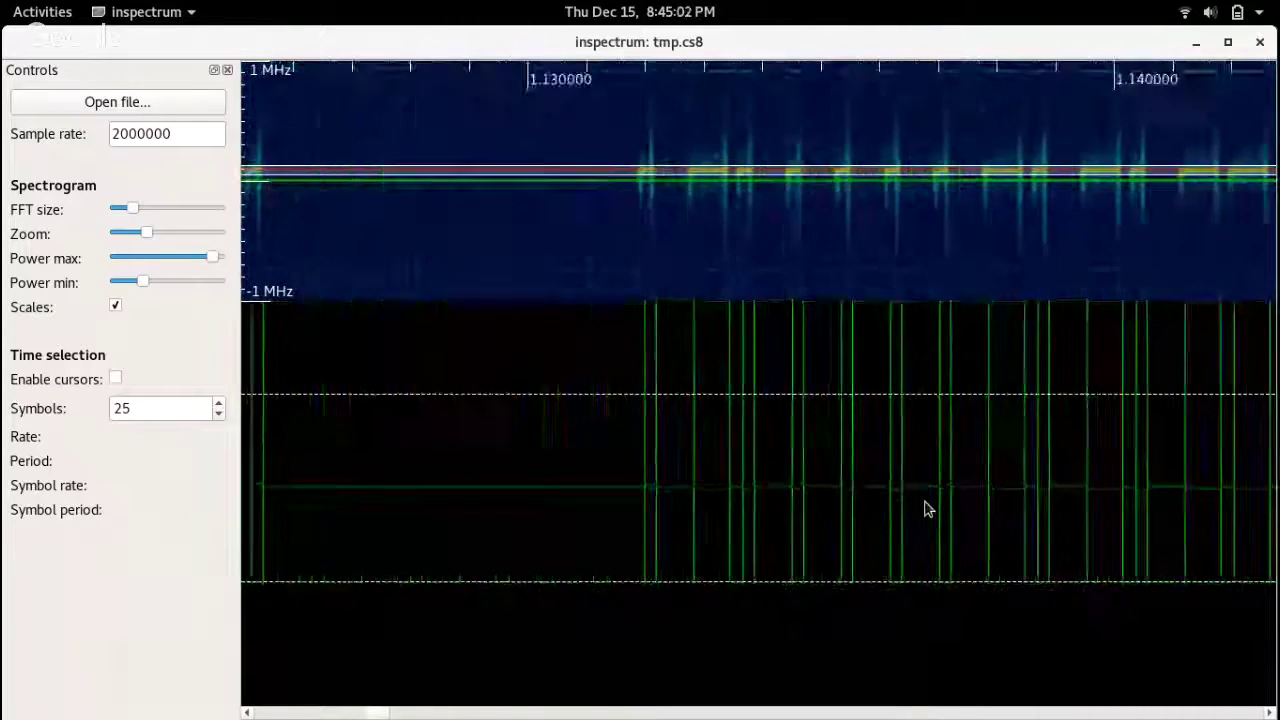
scroll(925, 509, up, 2)
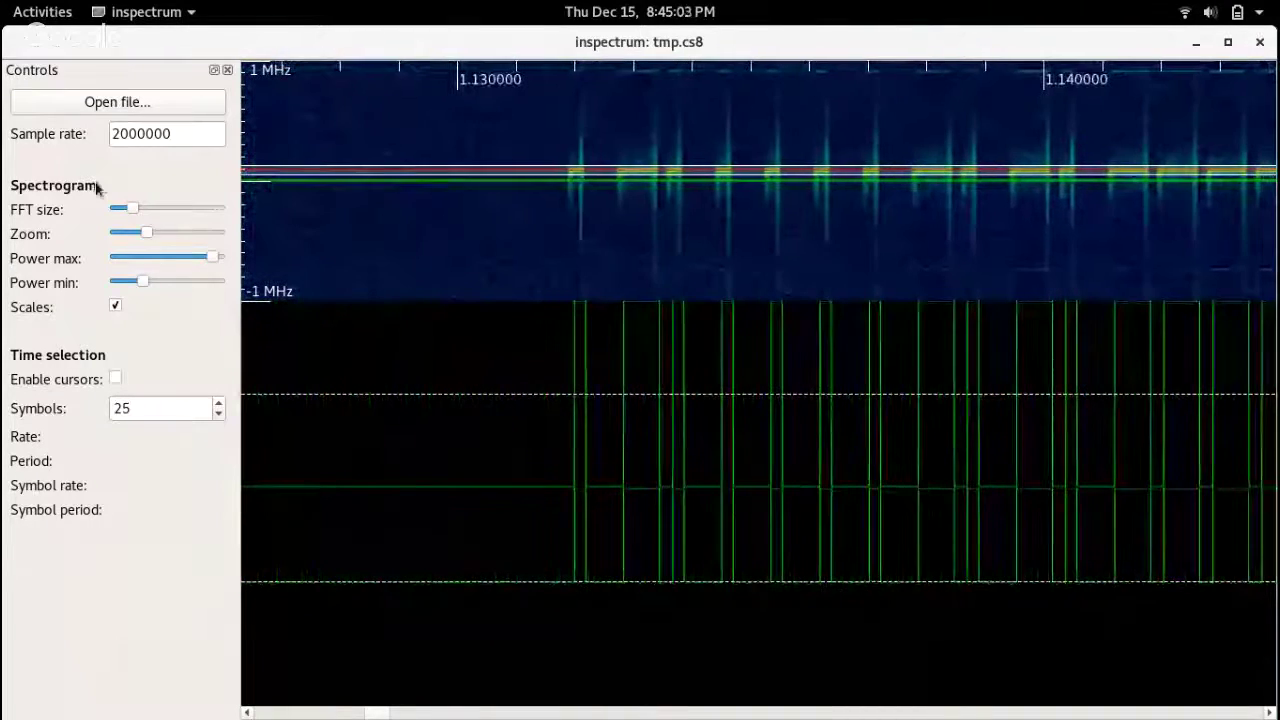
click(116, 379)
drag(586, 646, 575, 646)
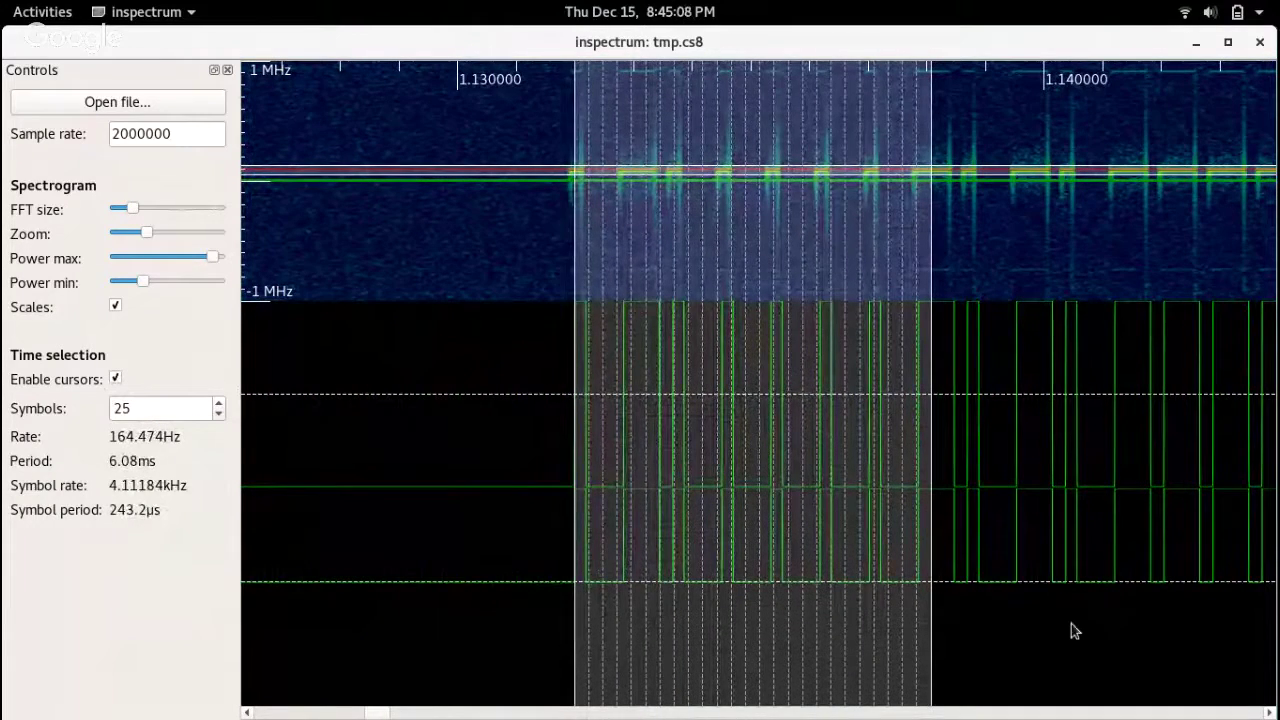
Stretch the 25-symbol selection across the burst, reading 837.12µs and 1.19457kHz.
scroll(1071, 630, down, 3)
scroll(400, 634, down, 1)
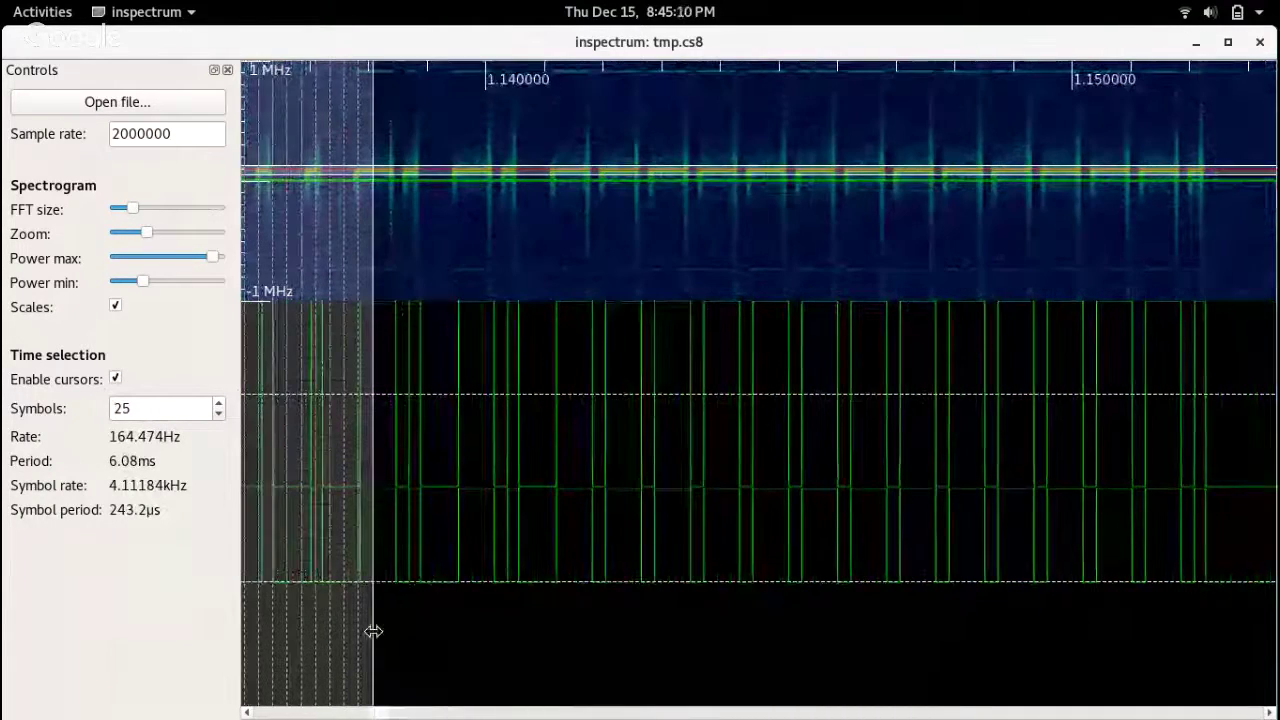
drag(373, 631, 1143, 689)
scroll(1203, 674, down, 1)
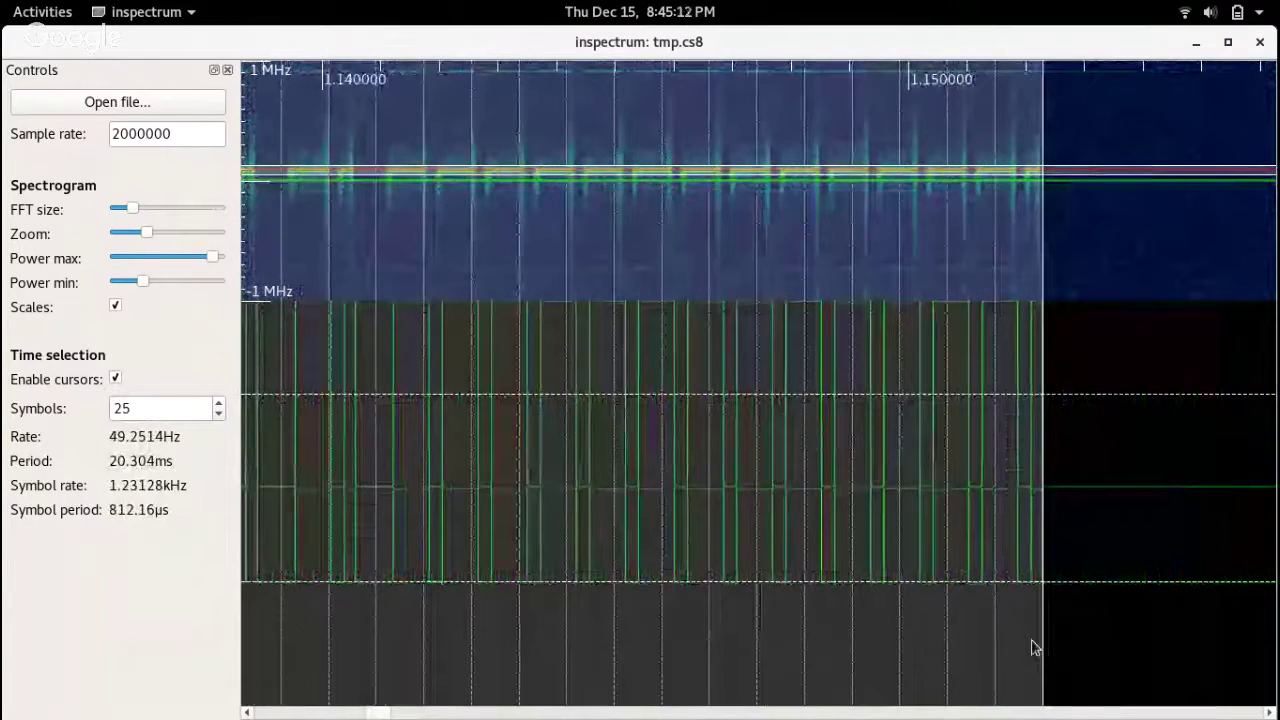
drag(1045, 640, 1081, 640)
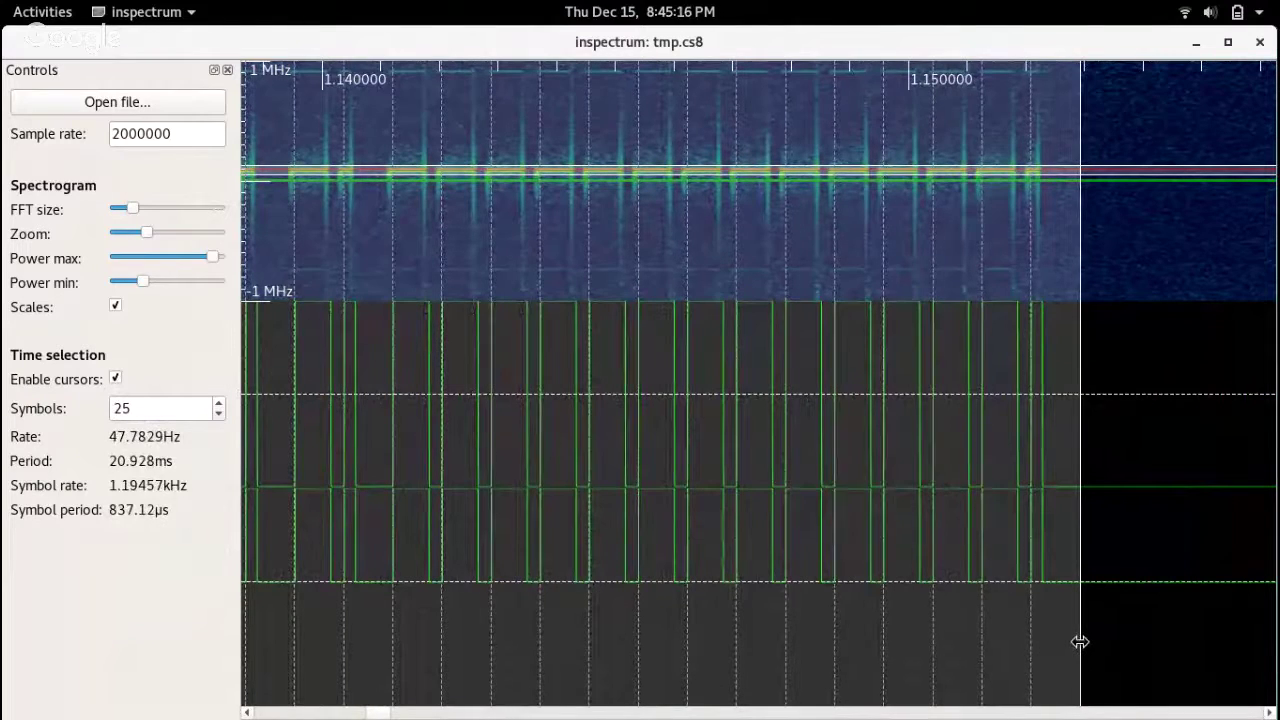
right_click(620, 530)
drag(143, 233, 59, 299)
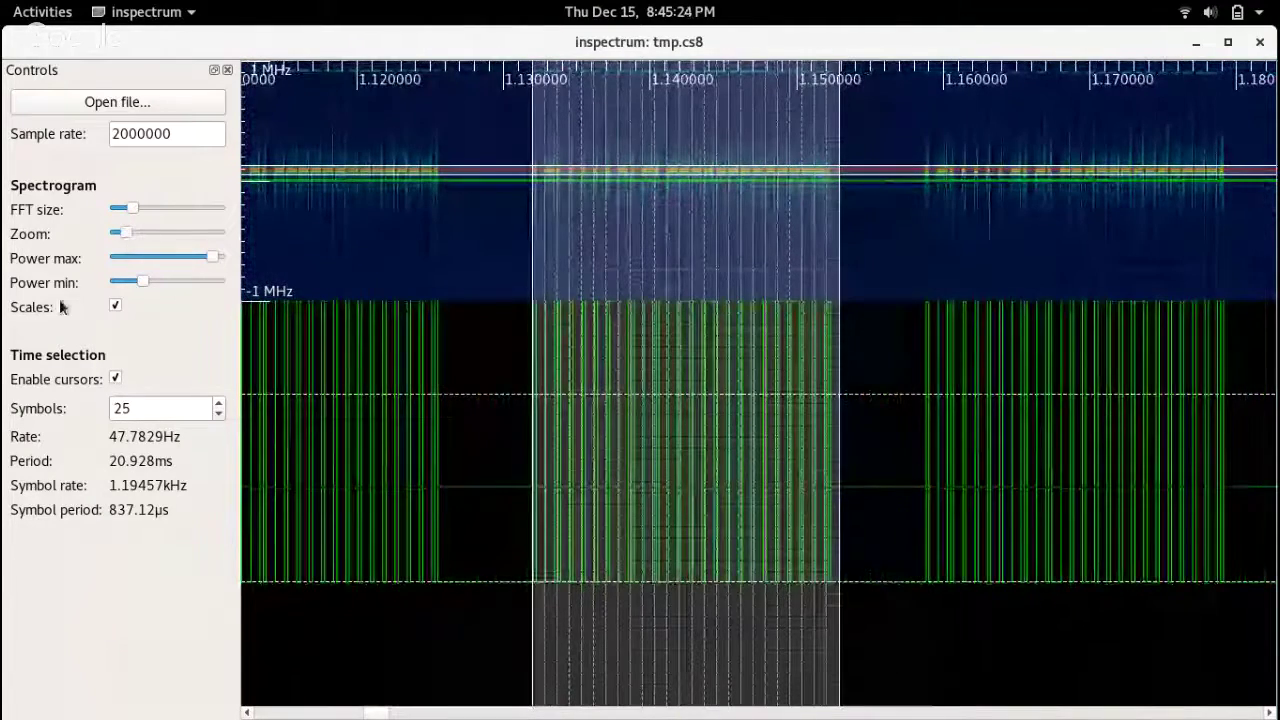
Disable cursors, zoom fully out, and scan the repeated bursts up to about 5.2 s.
click(115, 380)
drag(118, 229, 76, 233)
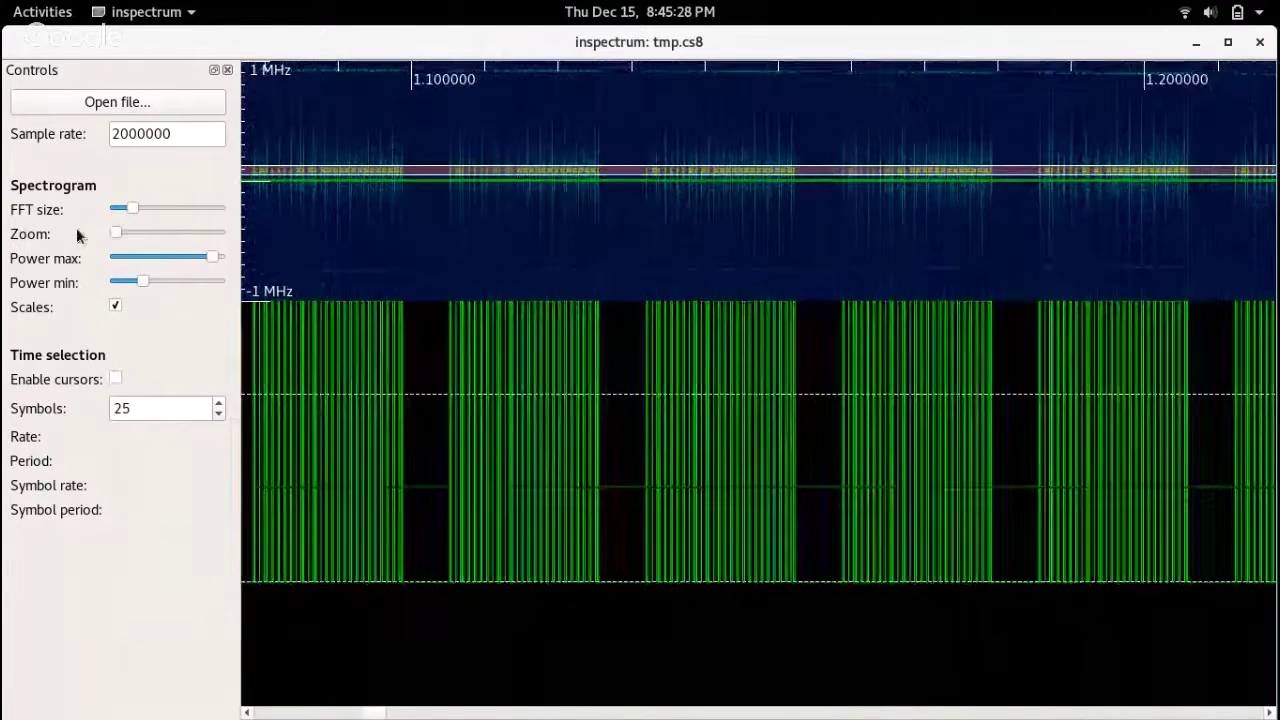
scroll(832, 338, right, 10)
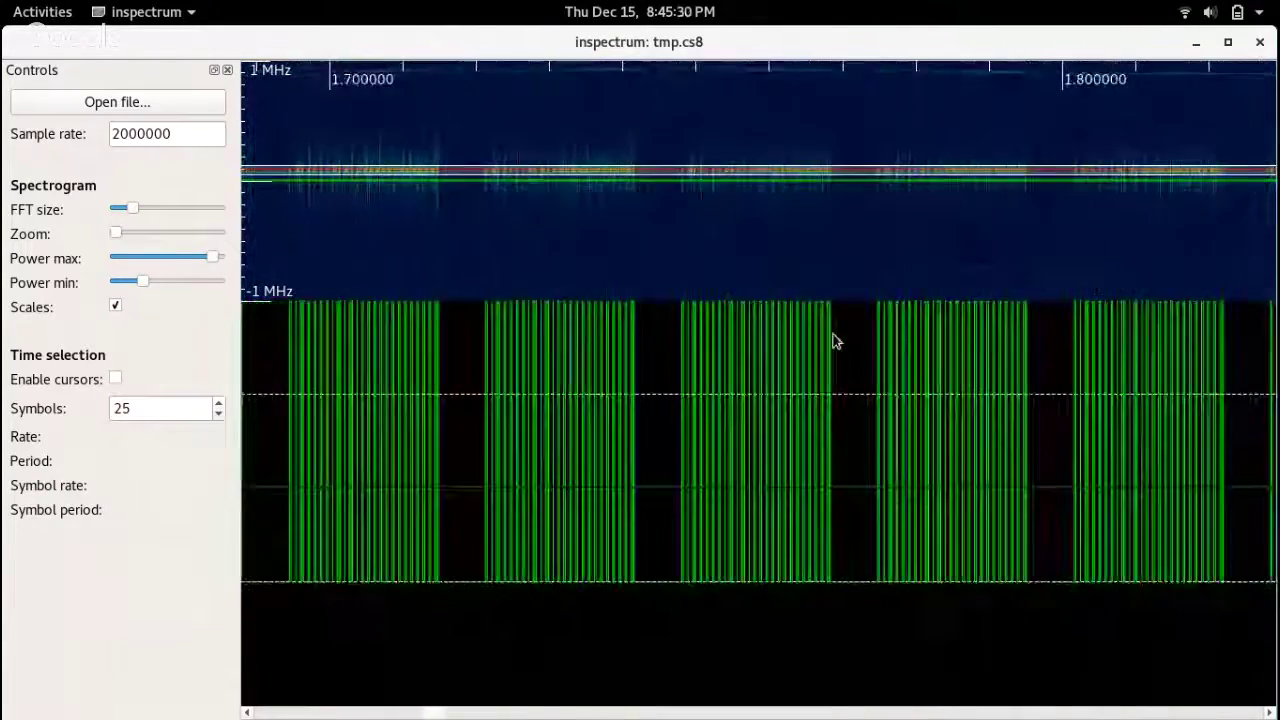
scroll(836, 341, right, 15)
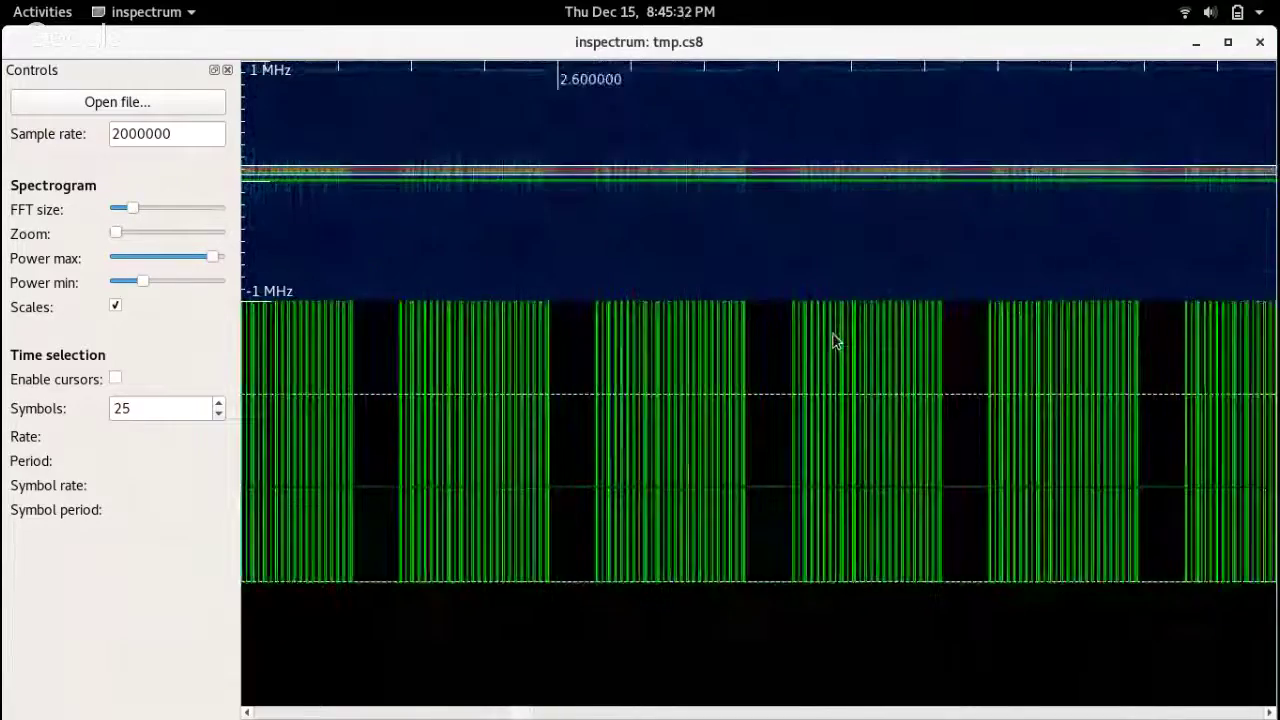
scroll(836, 341, right, 20)
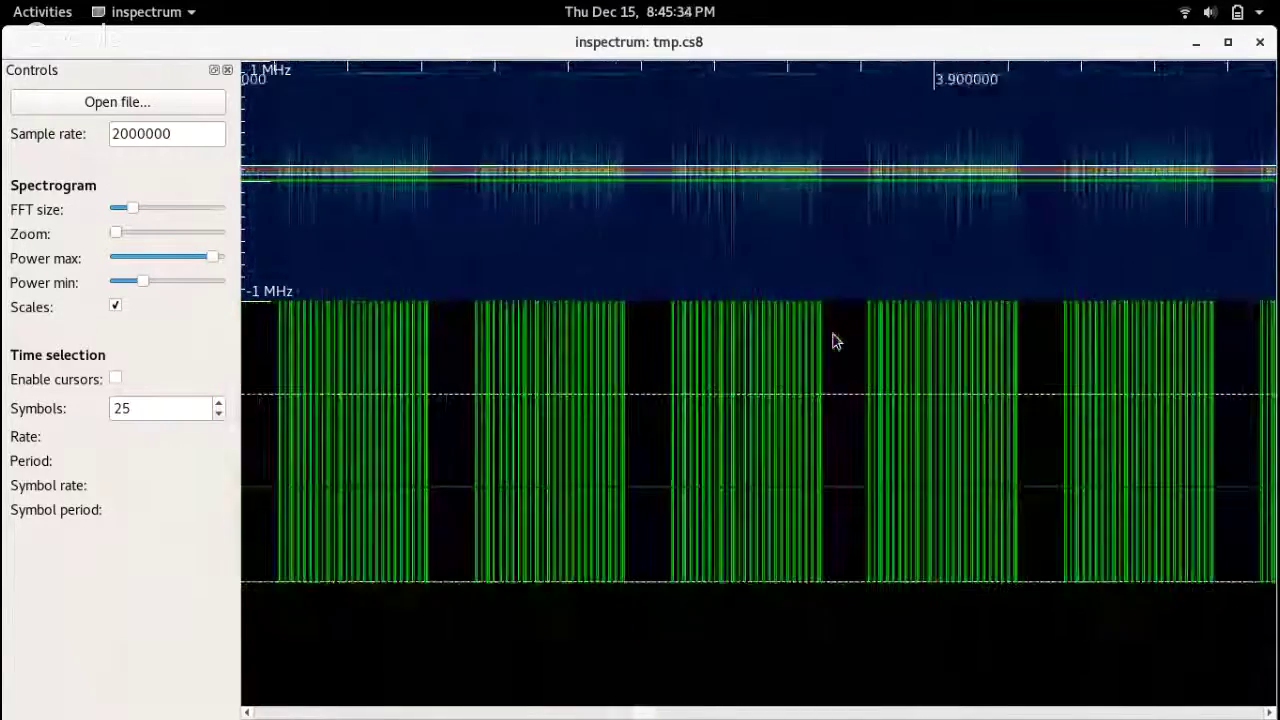
scroll(836, 341, right, 15)
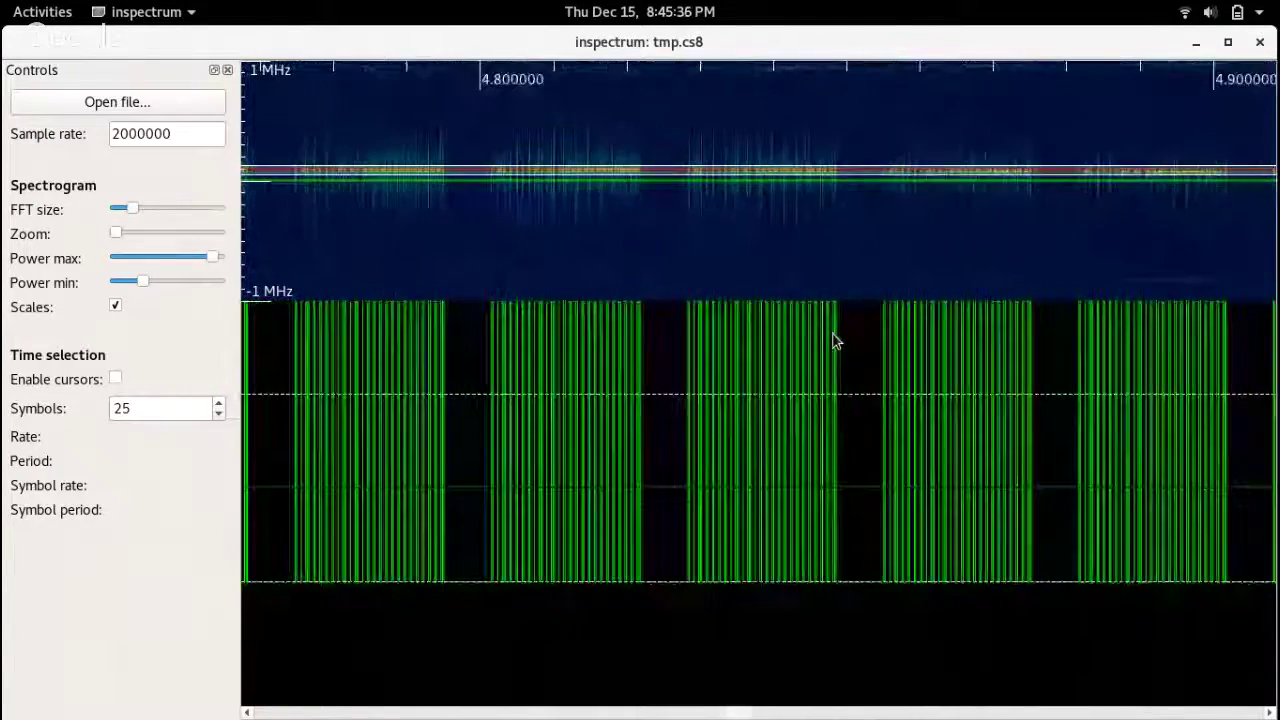
scroll(836, 341, right, 5)
scroll(836, 341, left, 4)
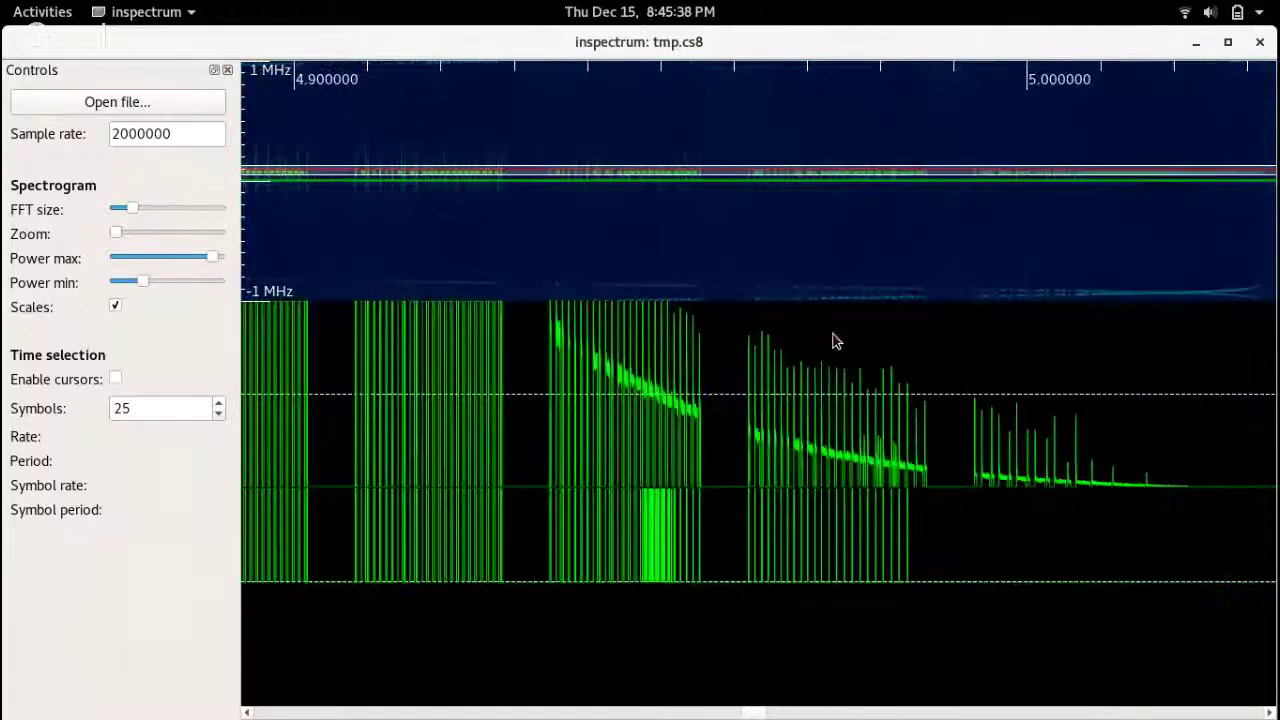
scroll(836, 341, right, 6)
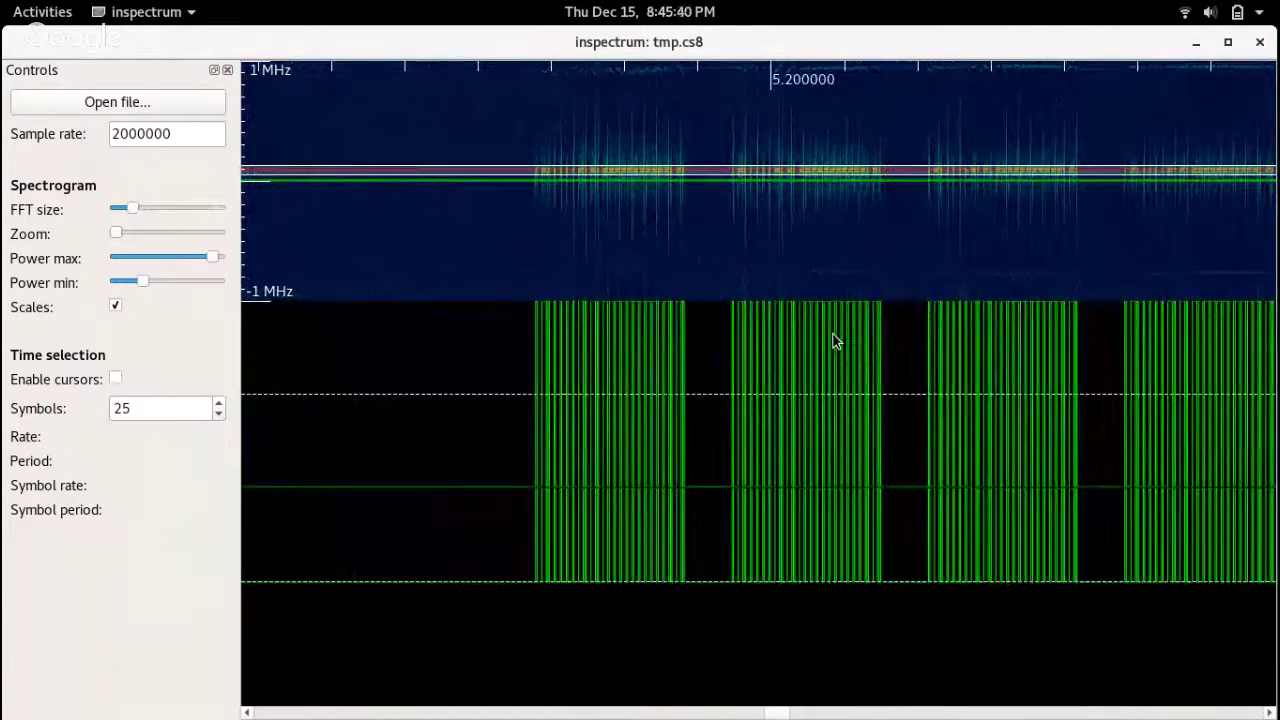
scroll(834, 337, right, 2)
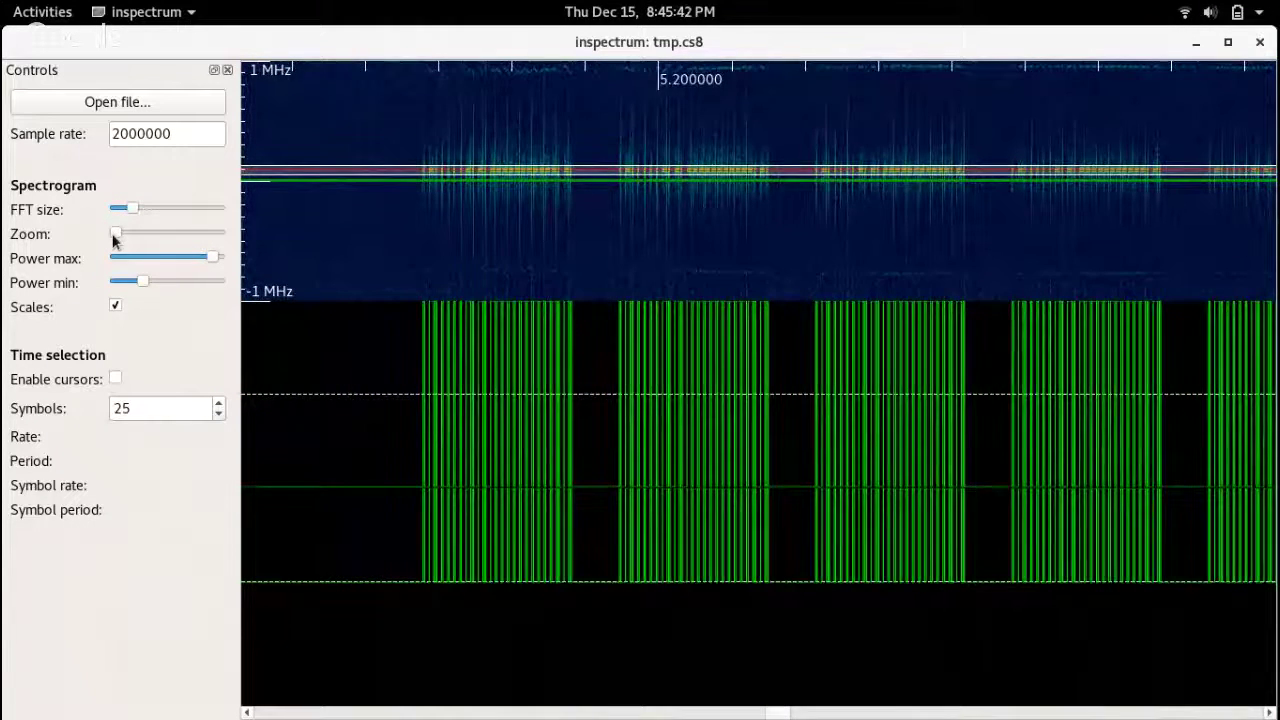
drag(114, 240, 143, 251)
Enable cursors, select one packet near 5.29 s as 25 symbols, and extract its symbols.
scroll(394, 371, right, 3)
scroll(394, 372, left, 4)
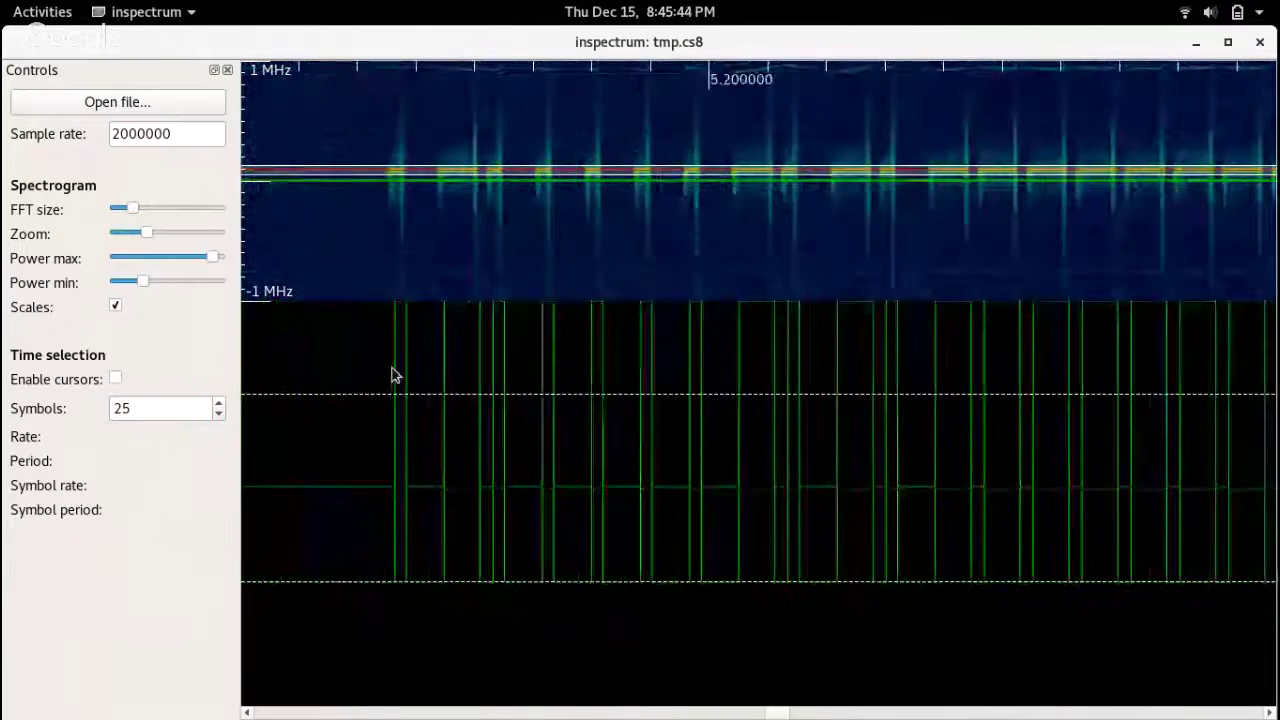
scroll(392, 374, right, 4)
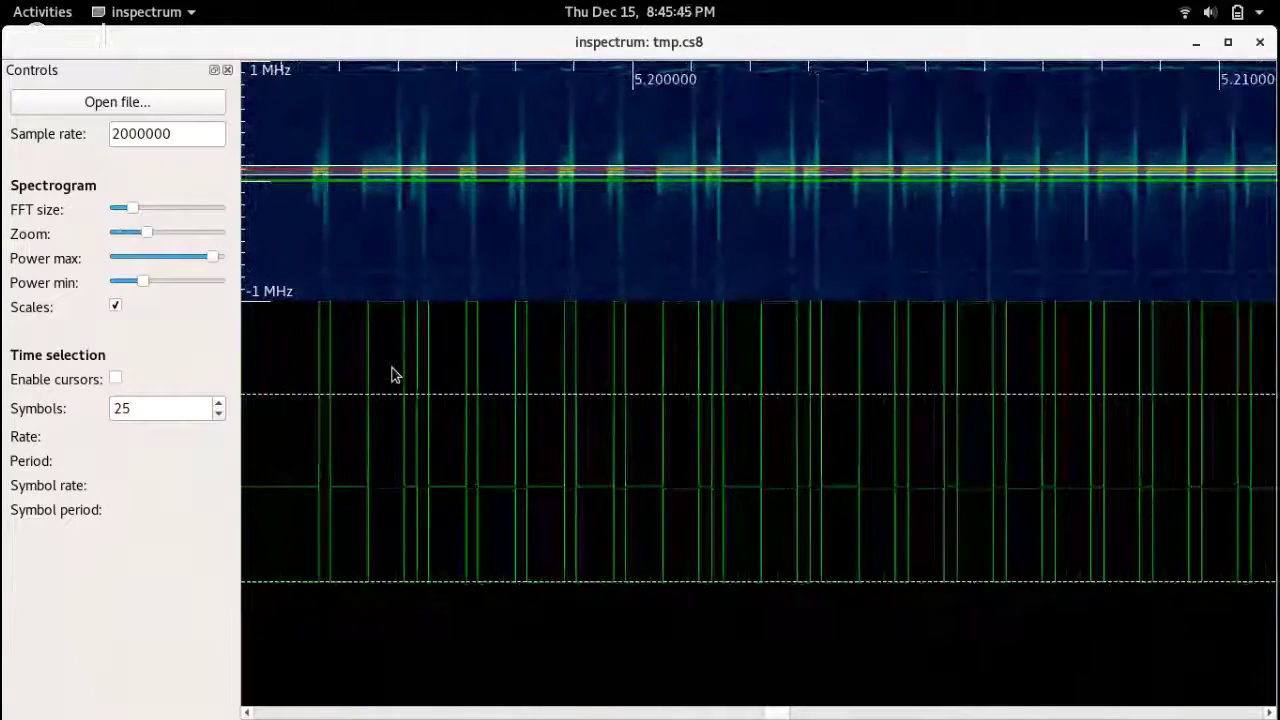
click(115, 380)
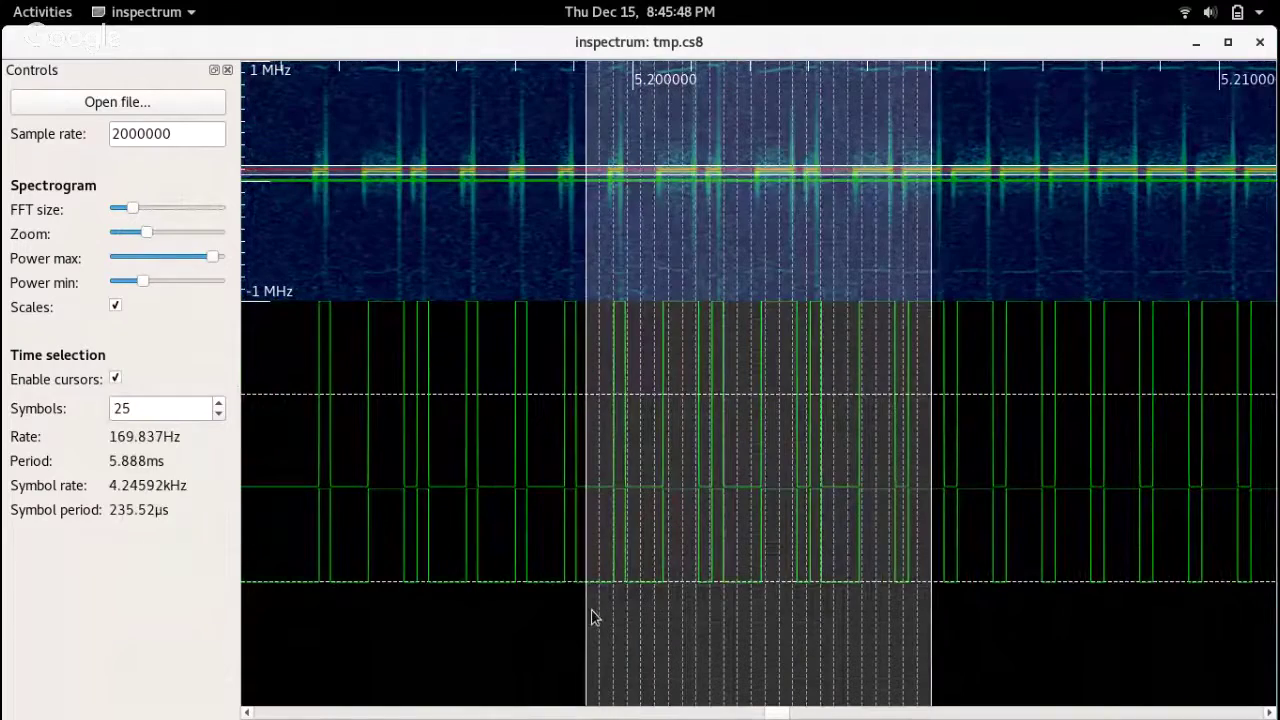
drag(586, 607, 319, 607)
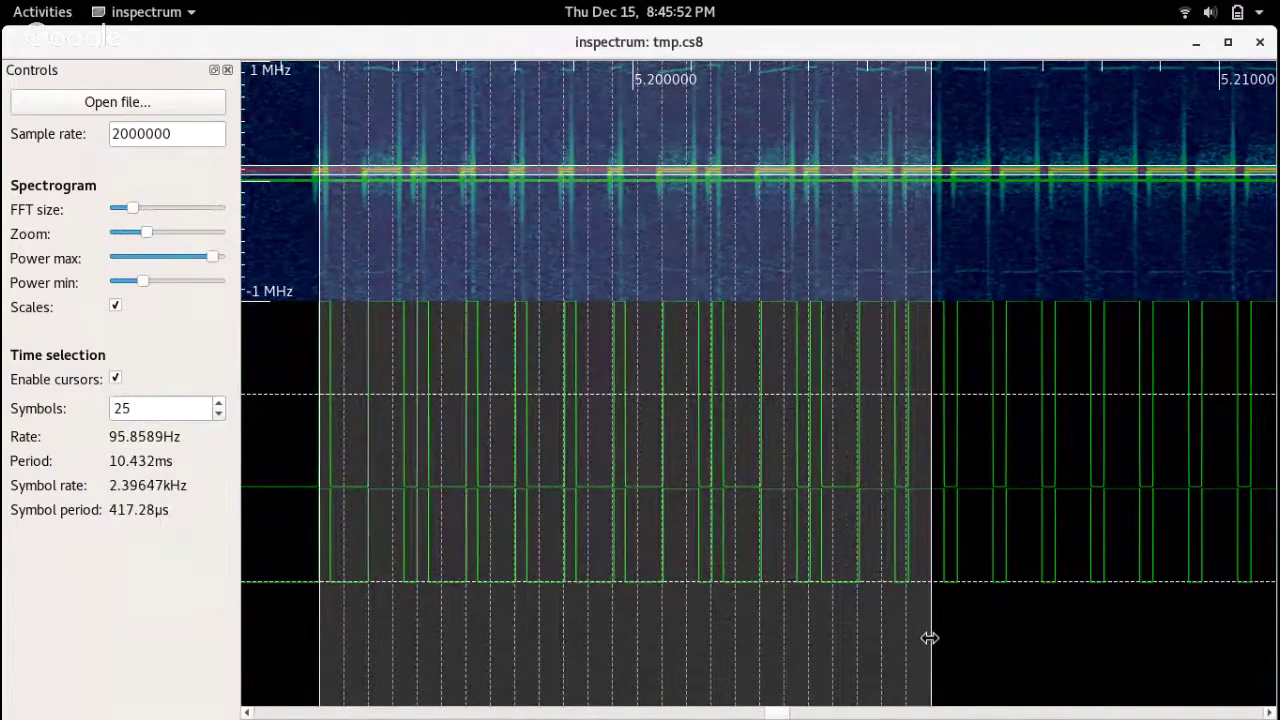
drag(929, 638, 1229, 614)
scroll(1229, 614, right, 5)
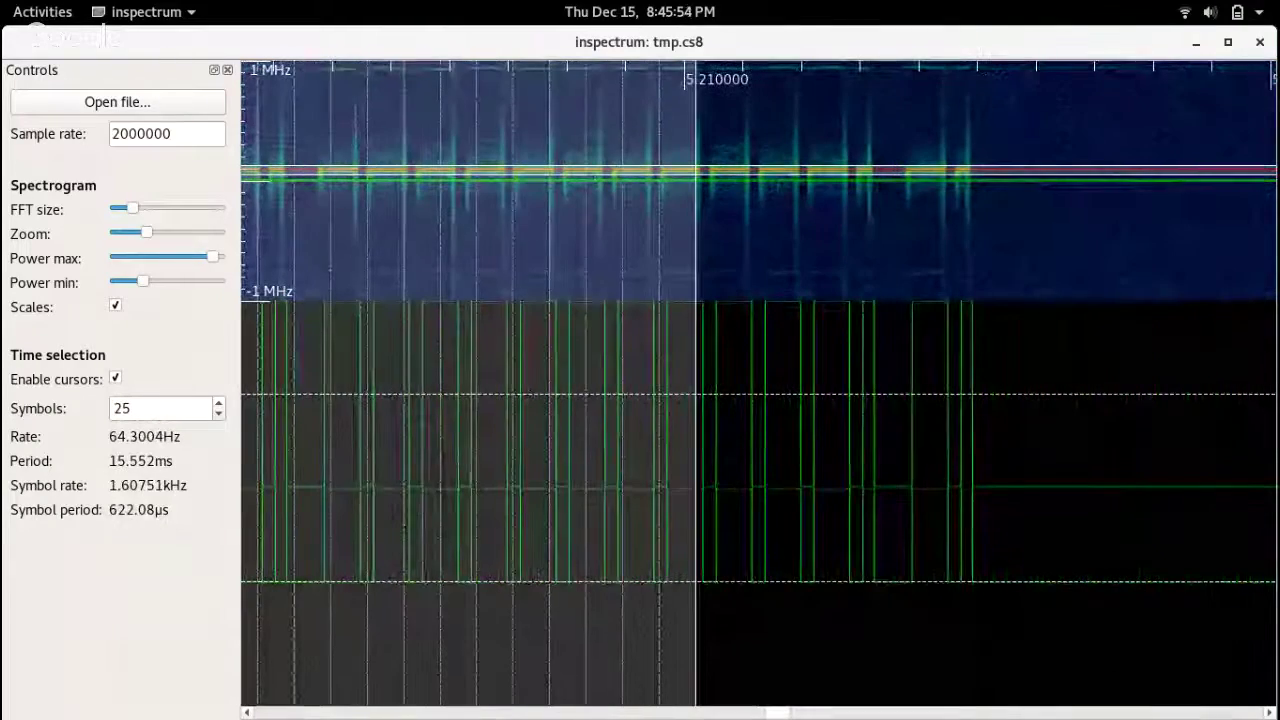
drag(697, 623, 1010, 655)
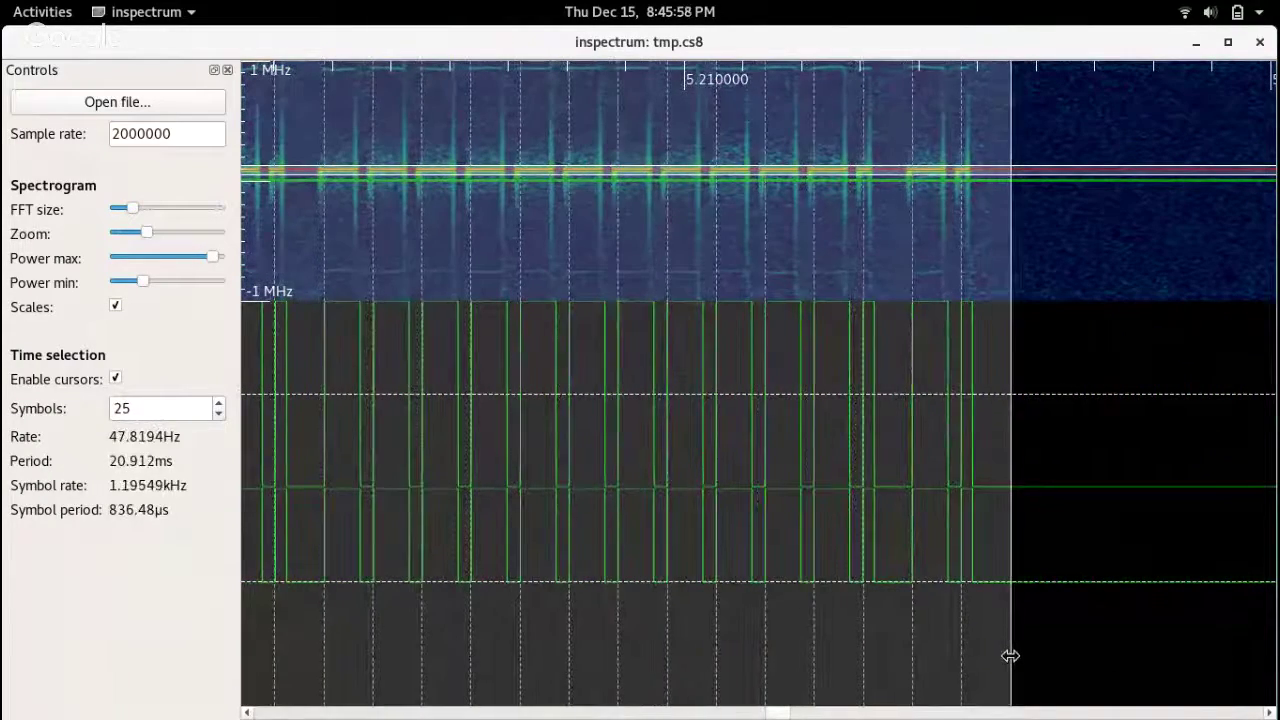
right_click(372, 527)
click(404, 567)
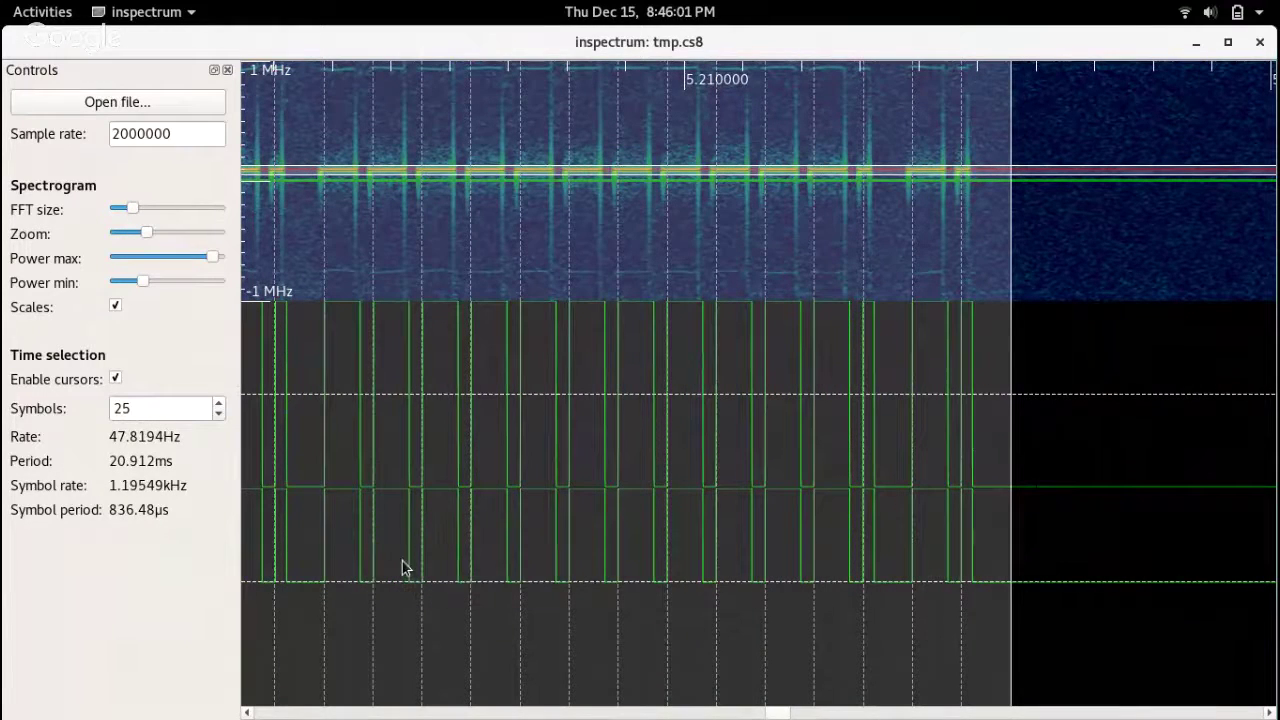
Reselect the whole packet at 1.1964kHz (835.84µs per symbol) and extract its symbols again.
click(114, 381)
scroll(1037, 471, down, 6)
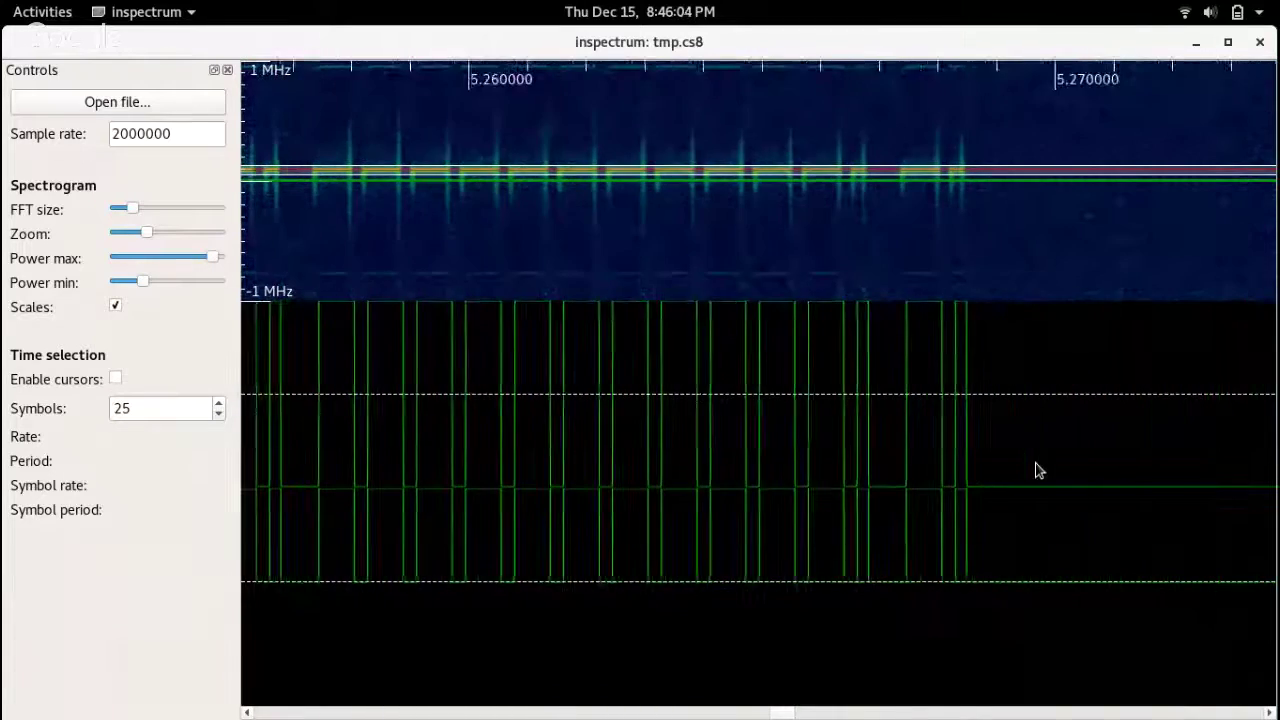
scroll(1037, 471, down, 2)
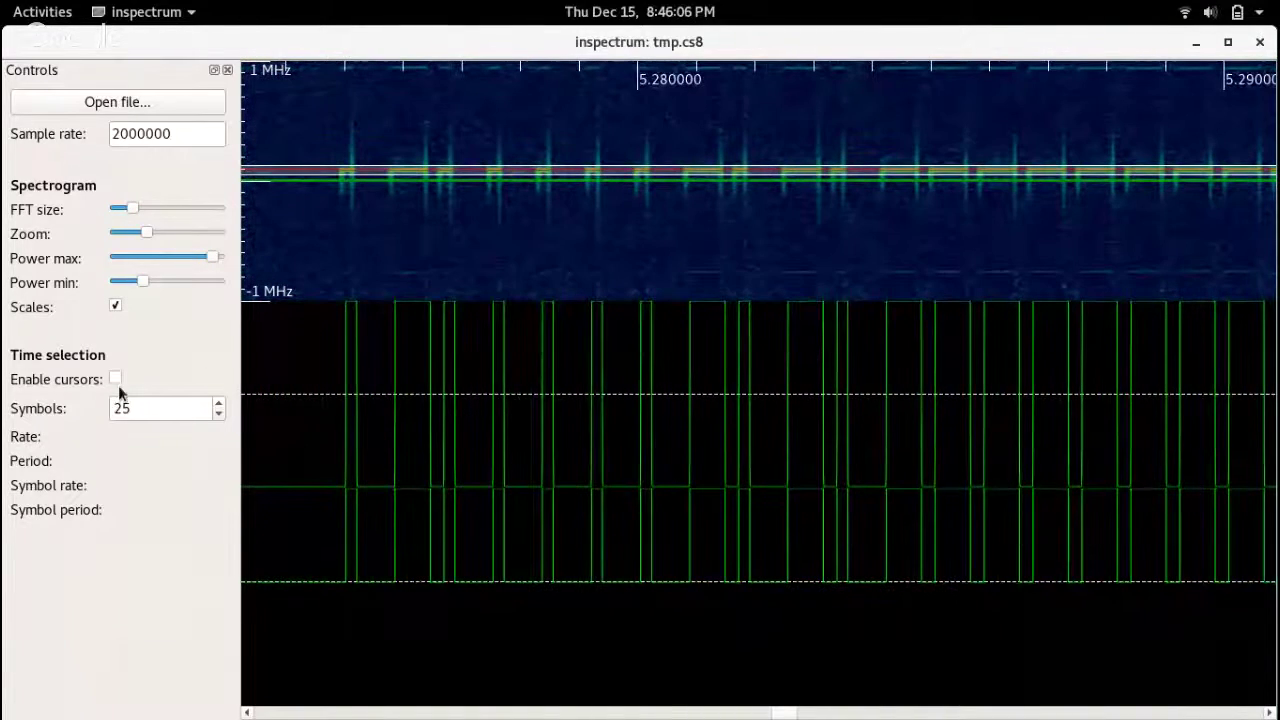
click(115, 381)
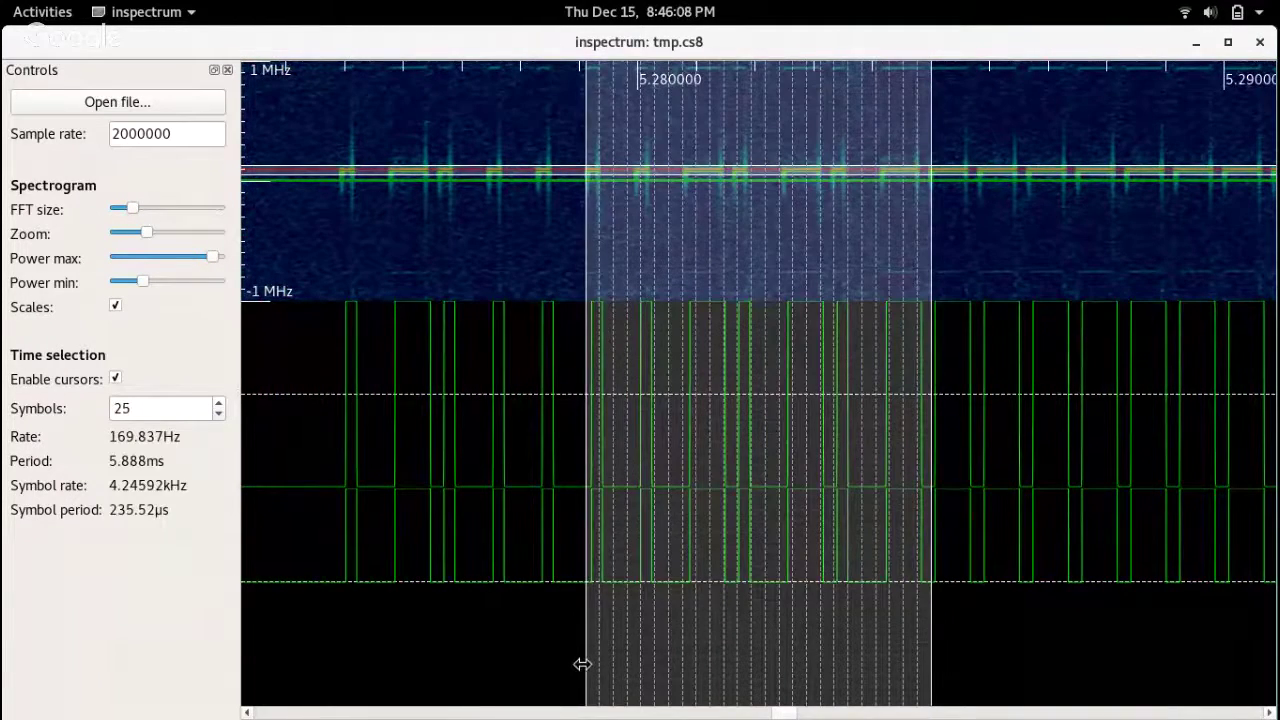
drag(582, 662, 345, 641)
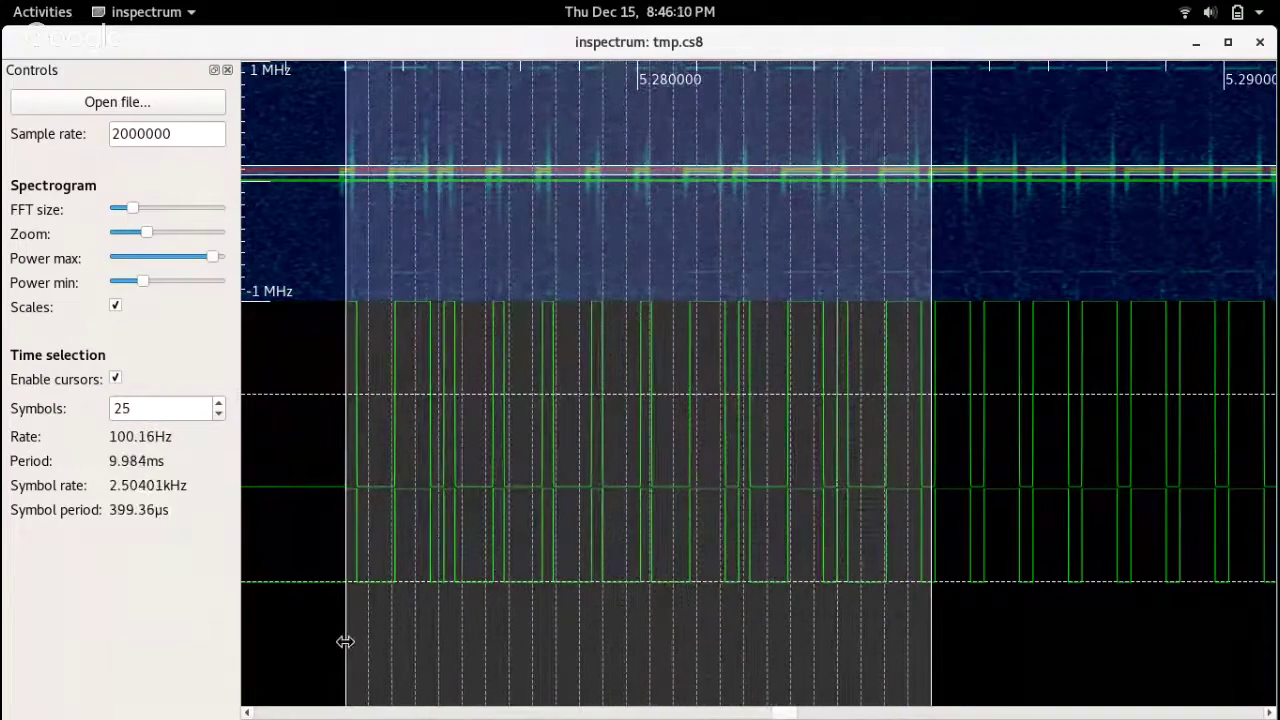
scroll(1030, 597, down, 2)
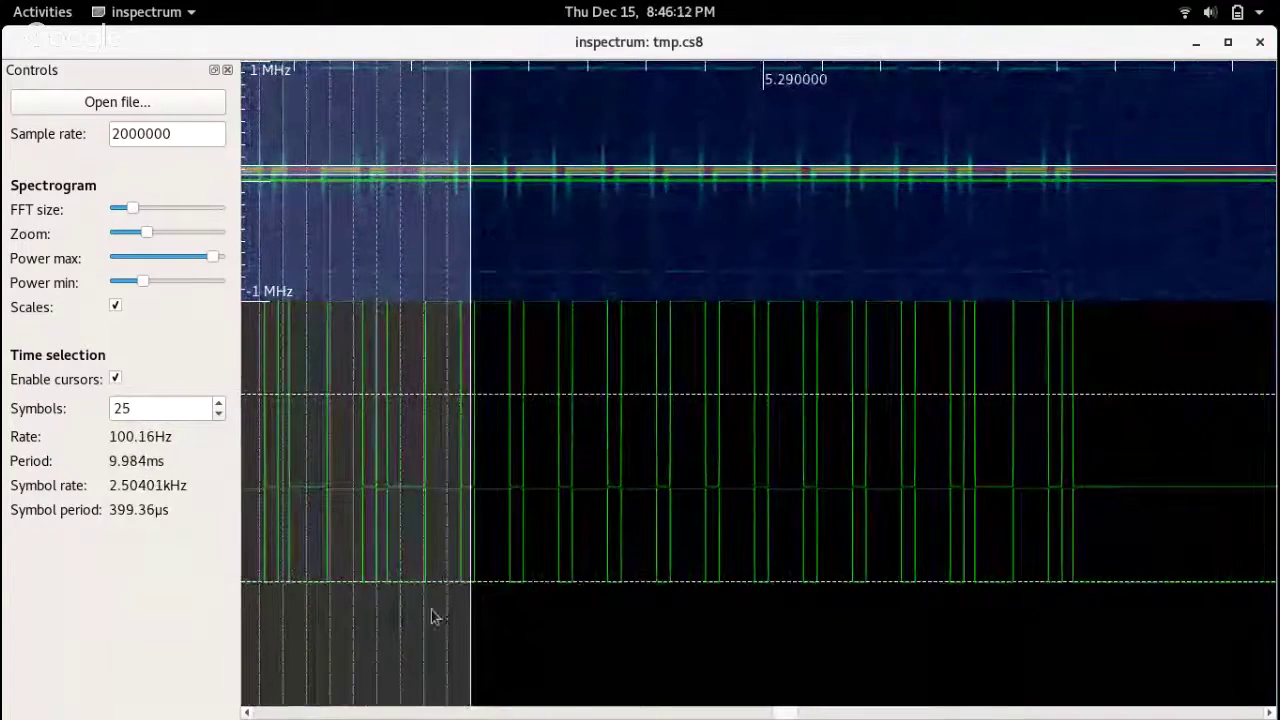
drag(483, 626, 1110, 590)
right_click(562, 556)
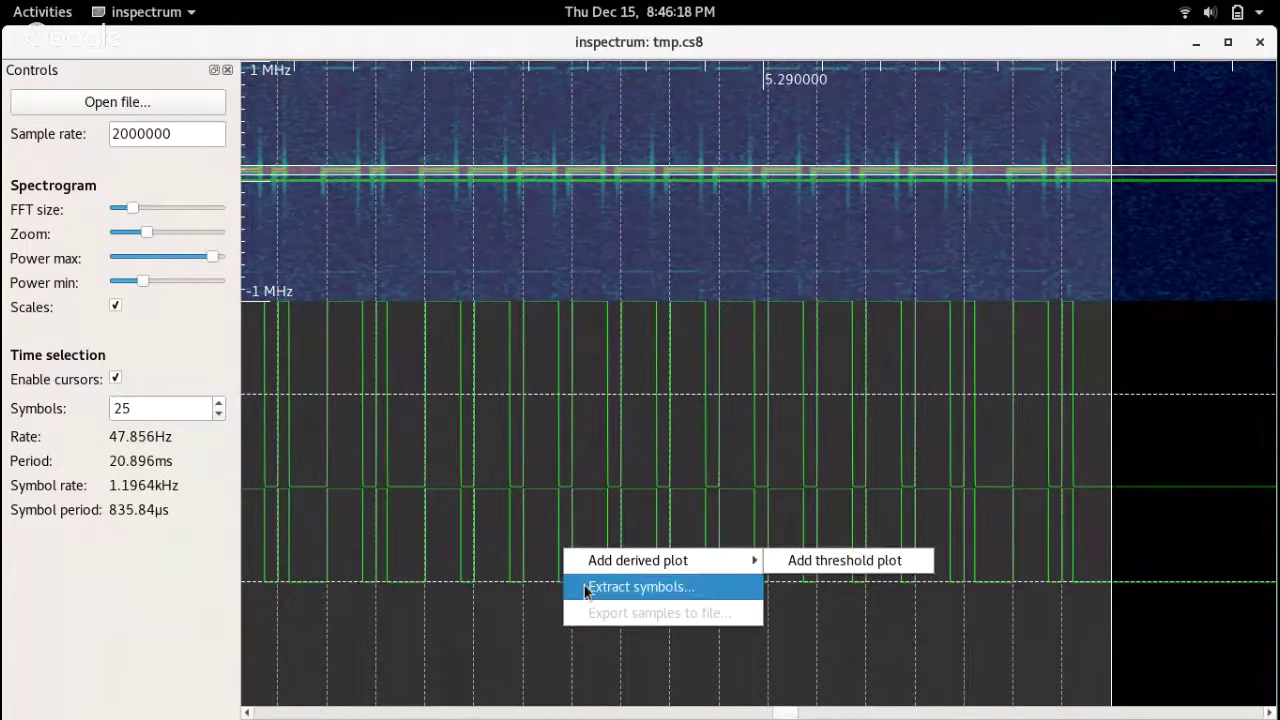
click(586, 590)
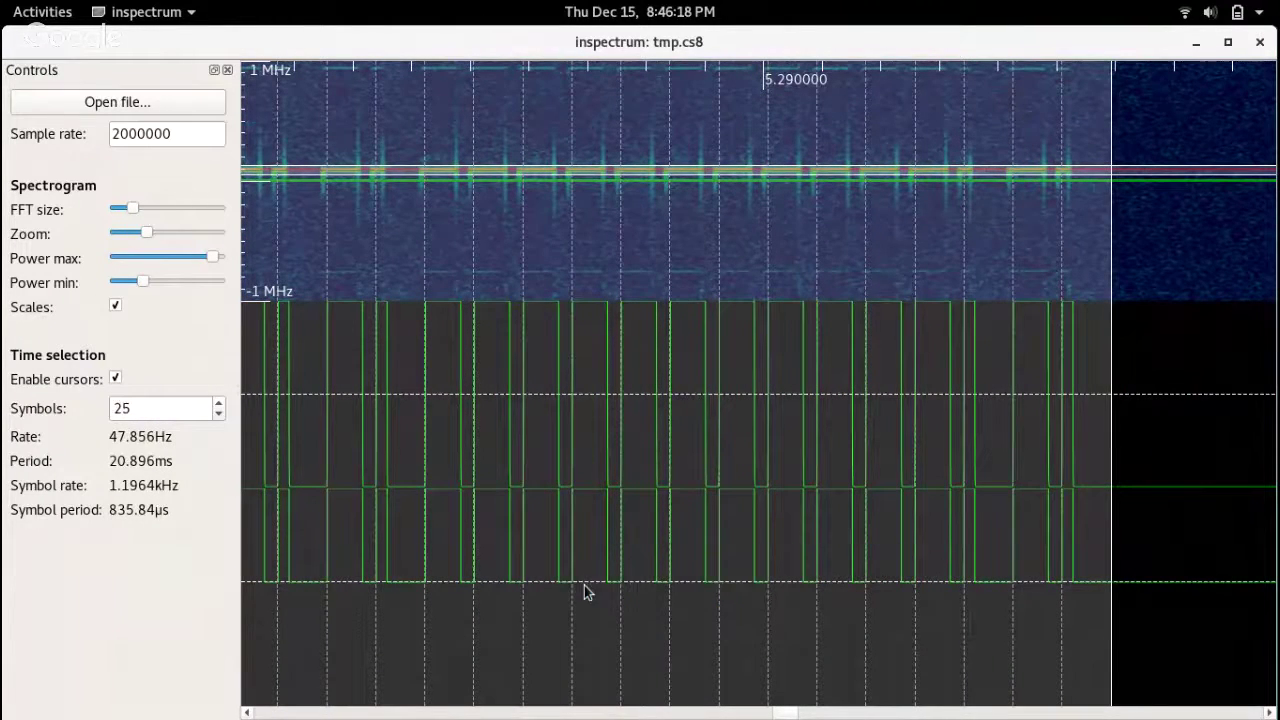
Hide inspectrum to read the five extracted 25-symbol rows, then bring up the window overview.
click(1197, 44)
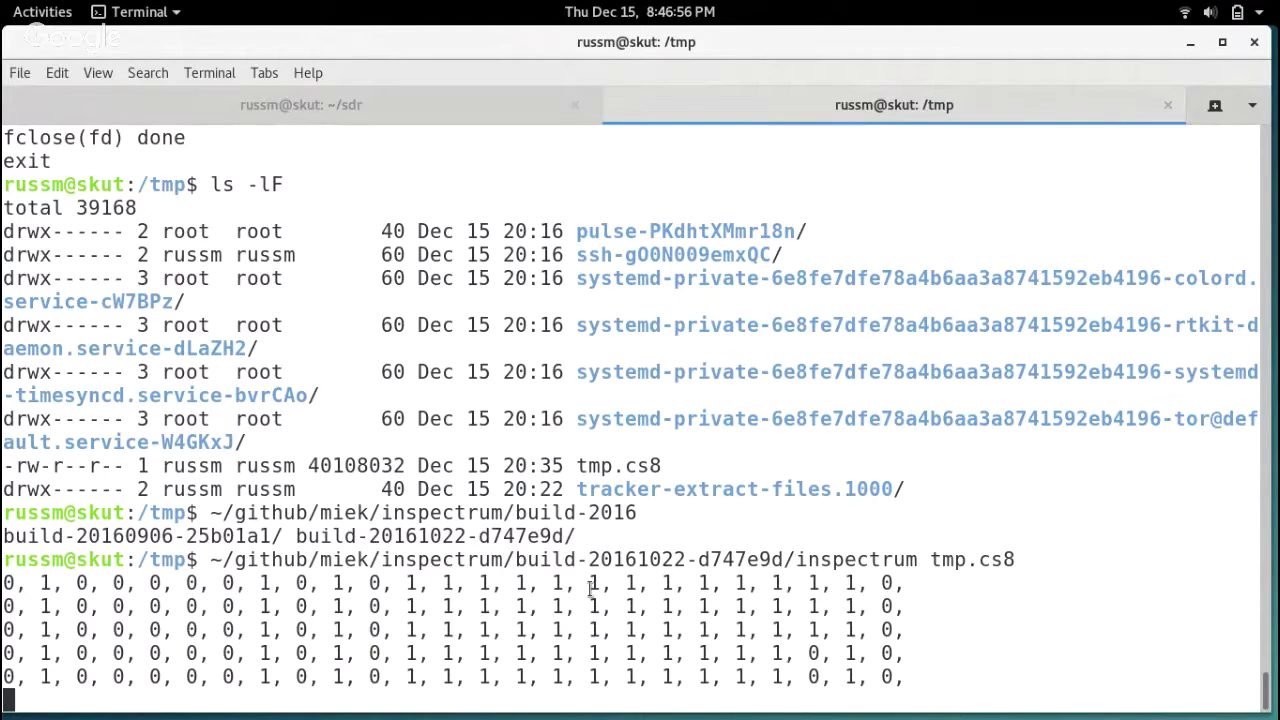
key(super)
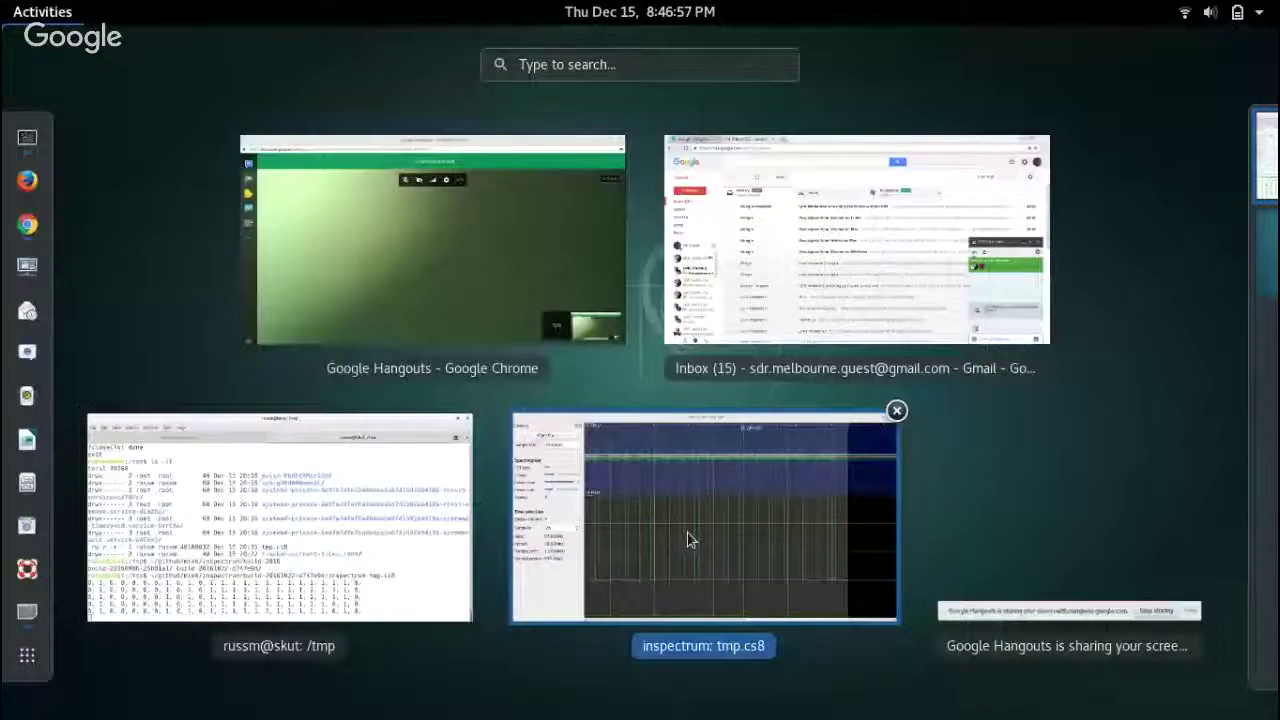
Bring inspectrum back and untick Enable cursors to turn off the time cursors.
click(575, 540)
scroll(572, 540, up, 5)
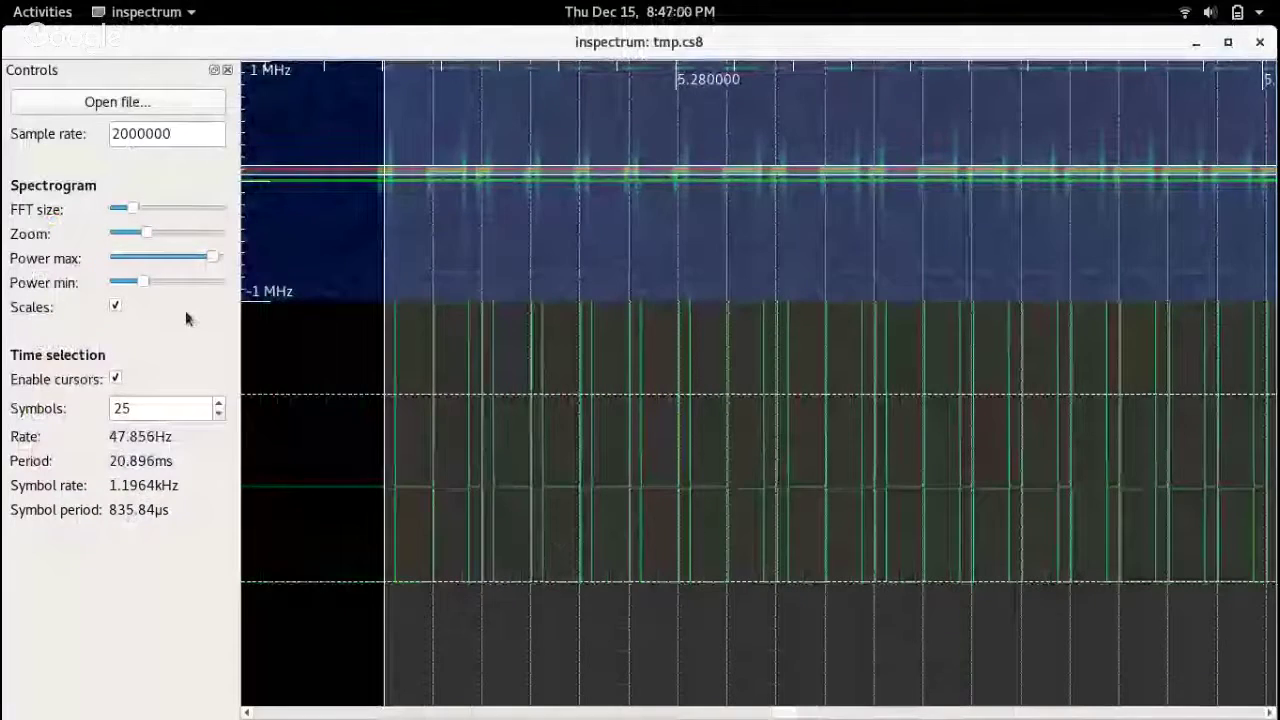
click(115, 379)
scroll(634, 517, down, 1)
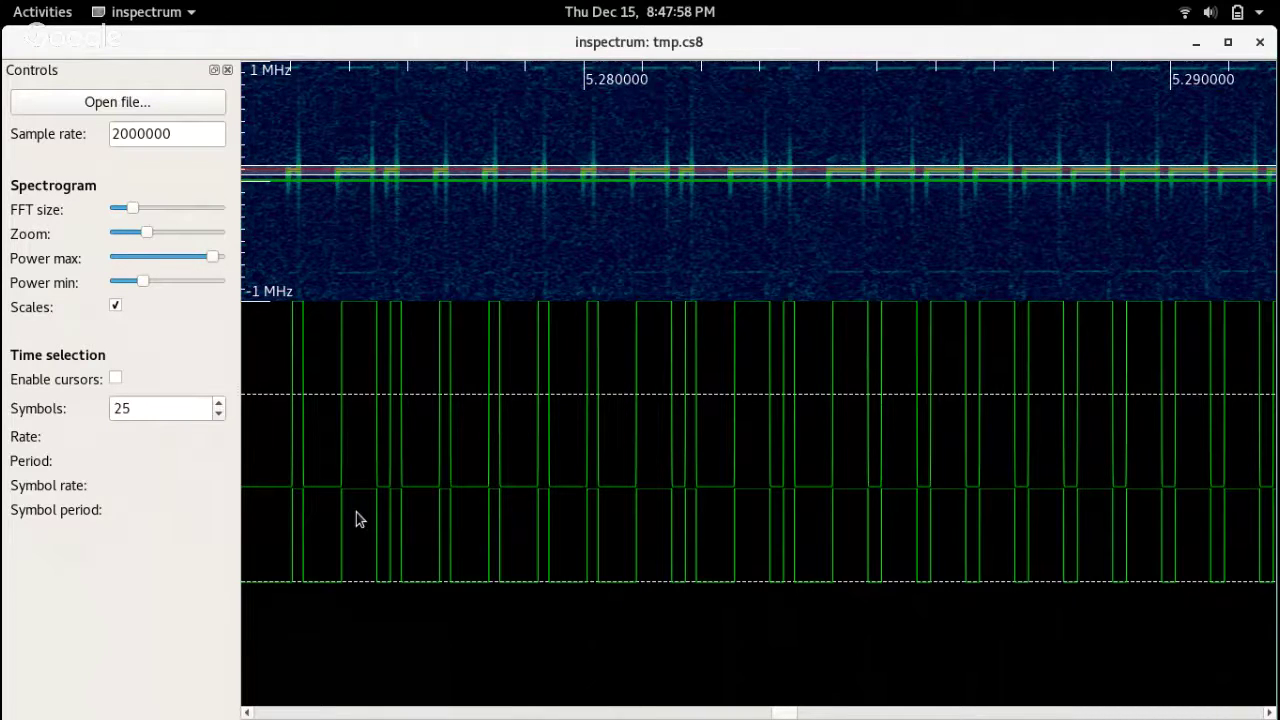
Open the PT2260_4.pdf datasheet with xdg-open from the ~/sdr terminal session.
click(1199, 42)
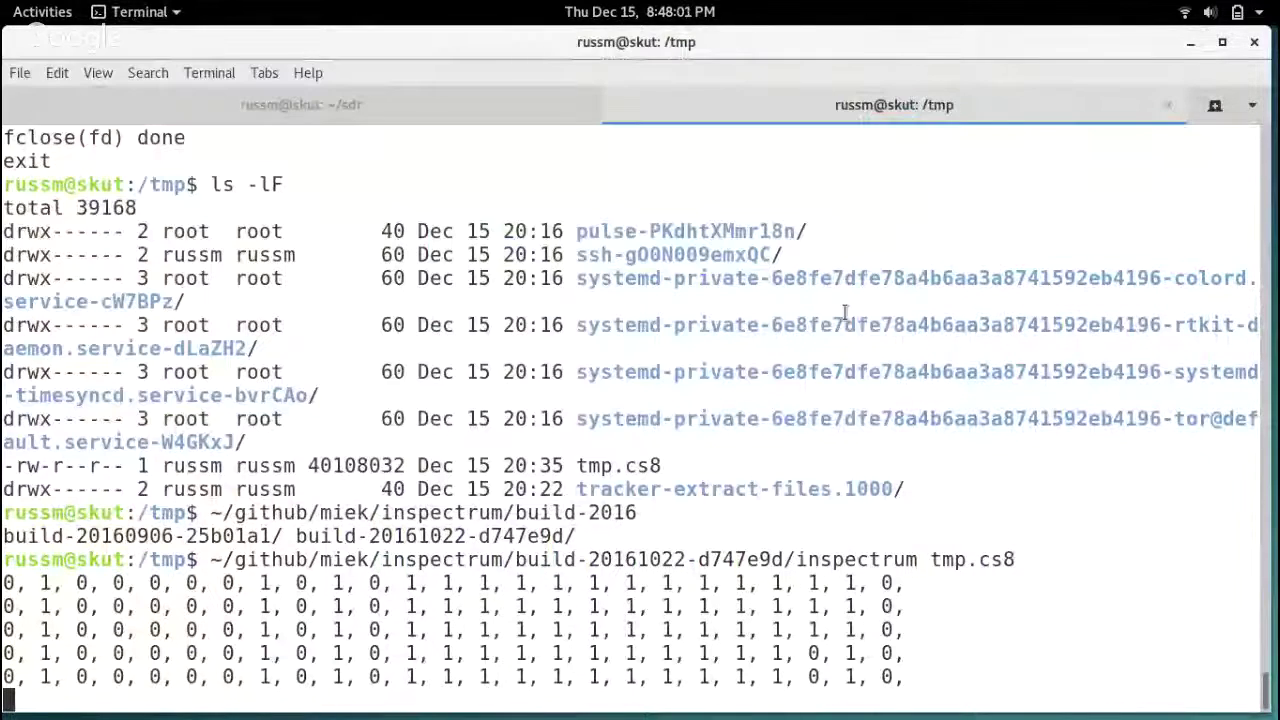
key(ctrl+Page_Up)
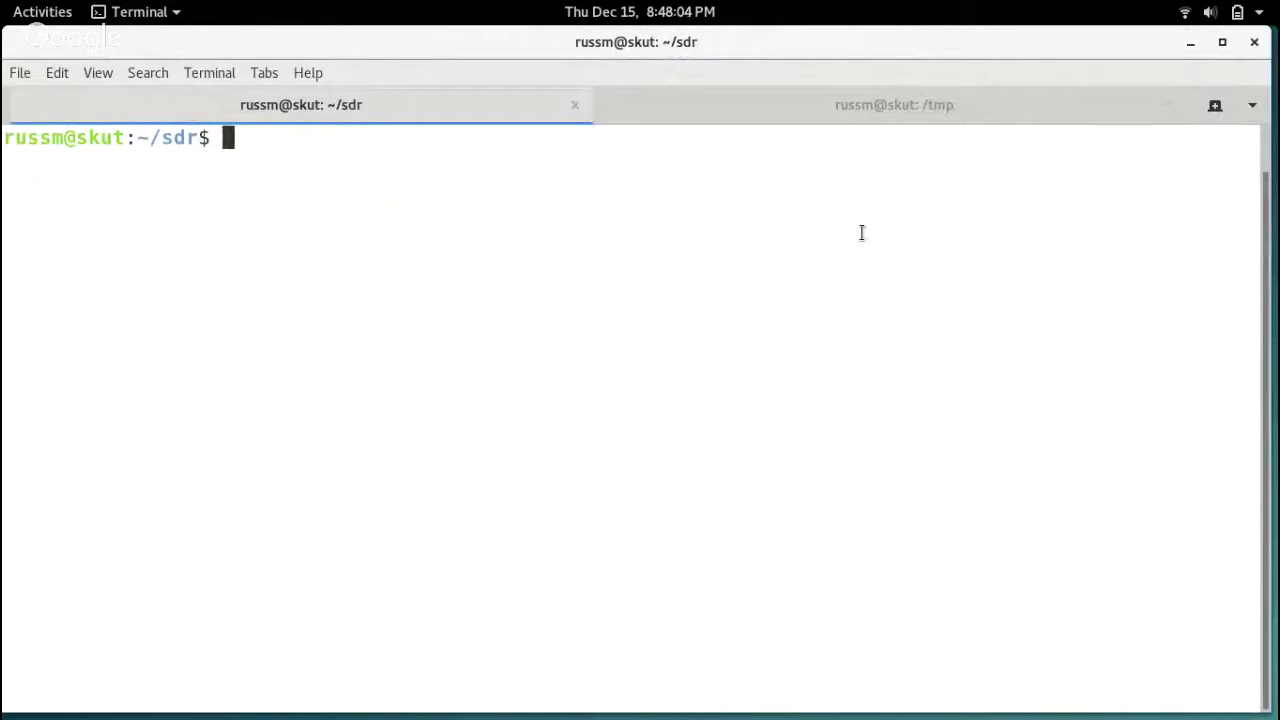
text(xdg-open )
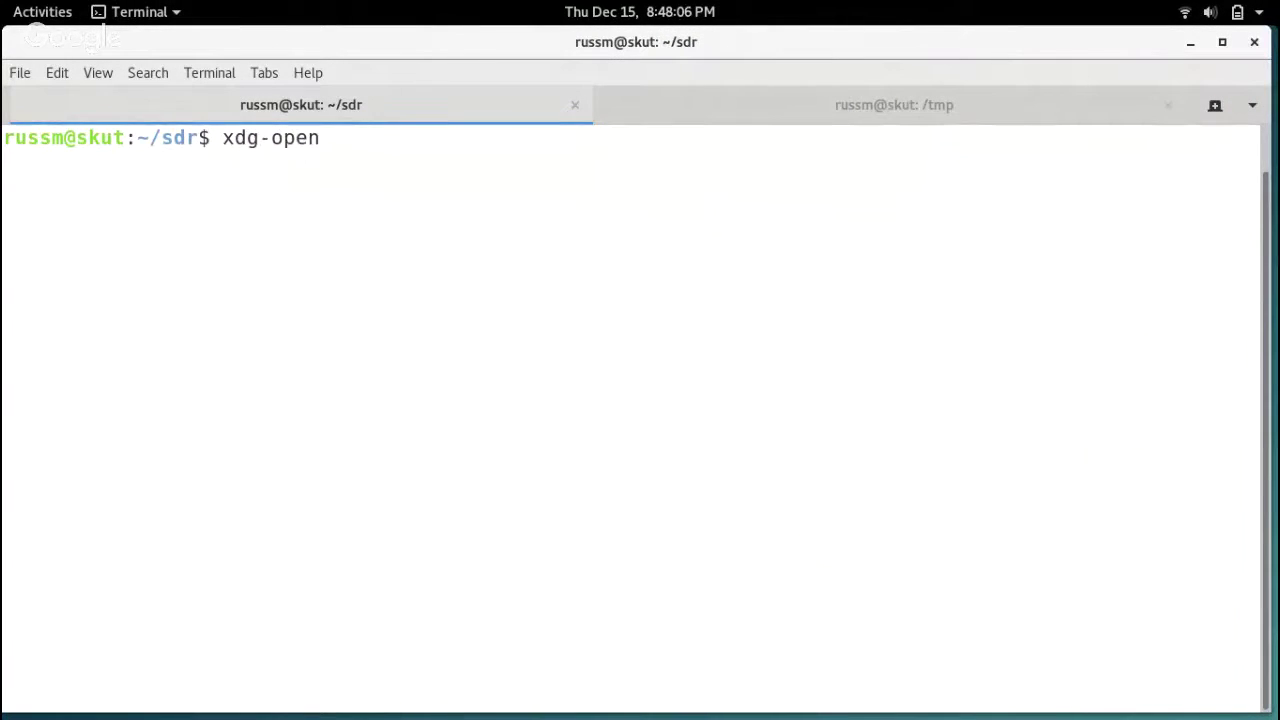
text(www.princeton.com.tw/Portals/0/Product/PT2260_4.pdf)
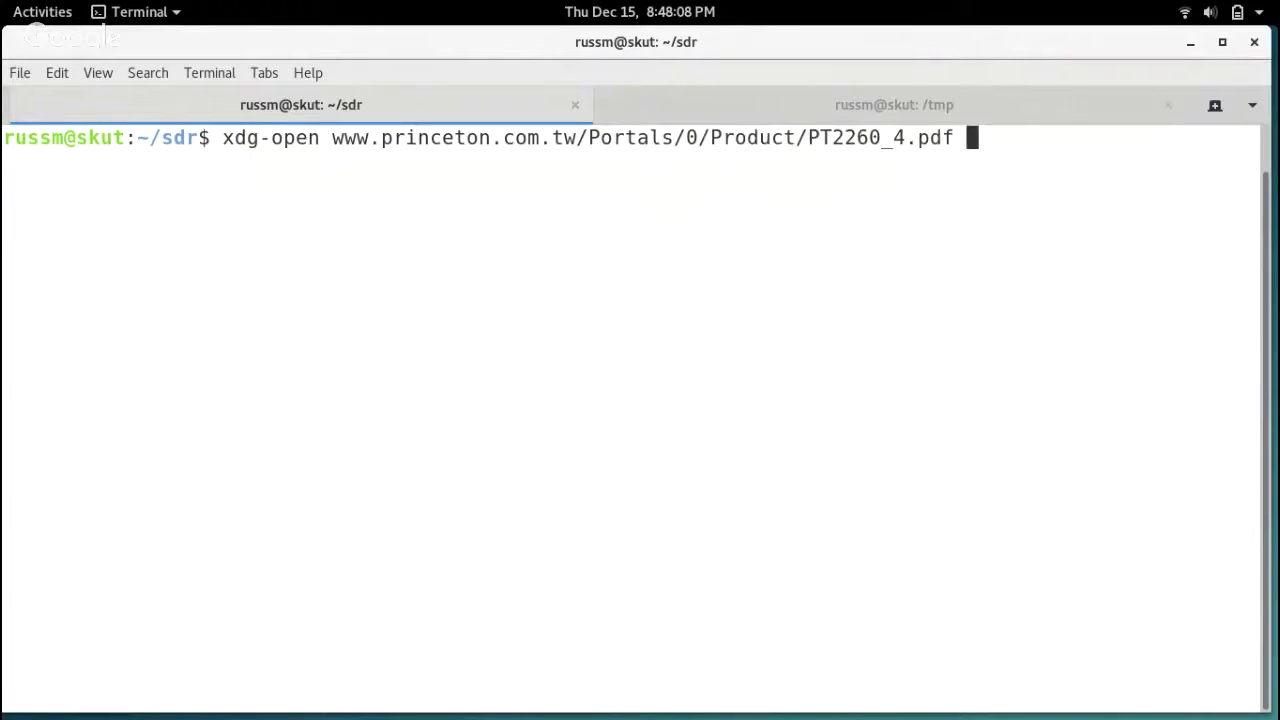
key(Return)
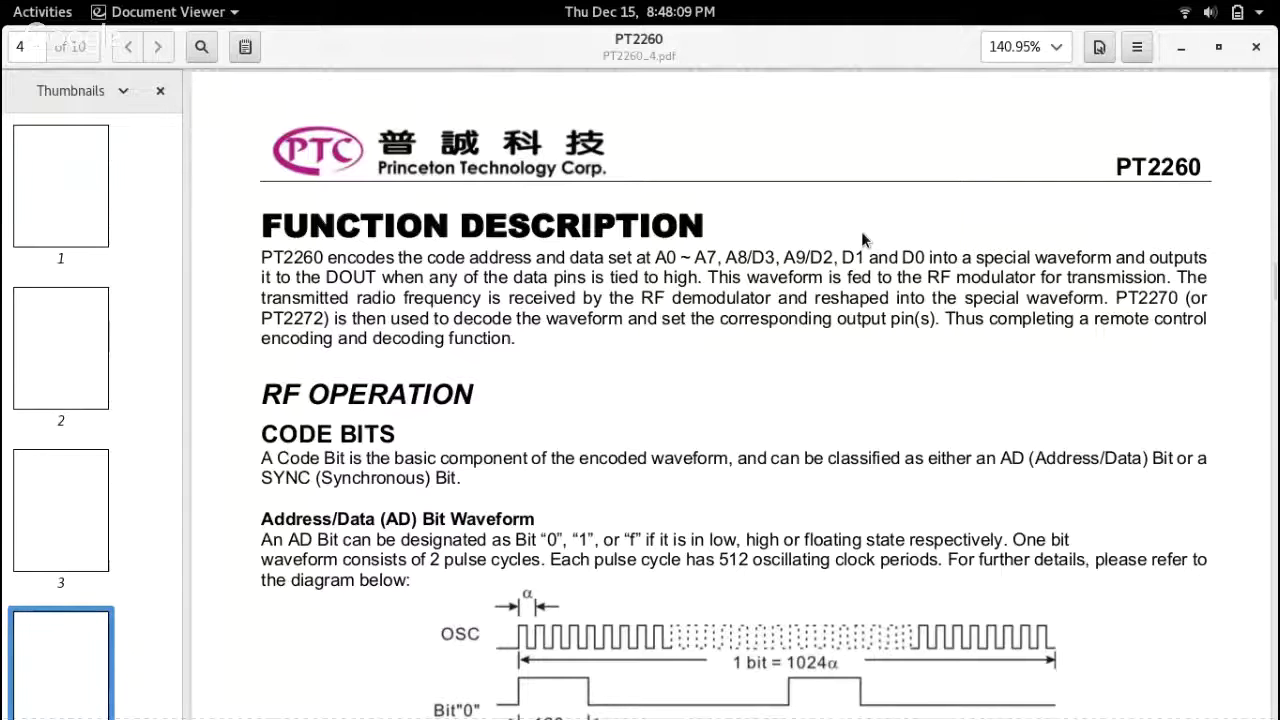
Read the PT2260 CODE BITS waveform timings for AD and sync bits, then minimize the datasheet.
scroll(754, 504, down, 5)
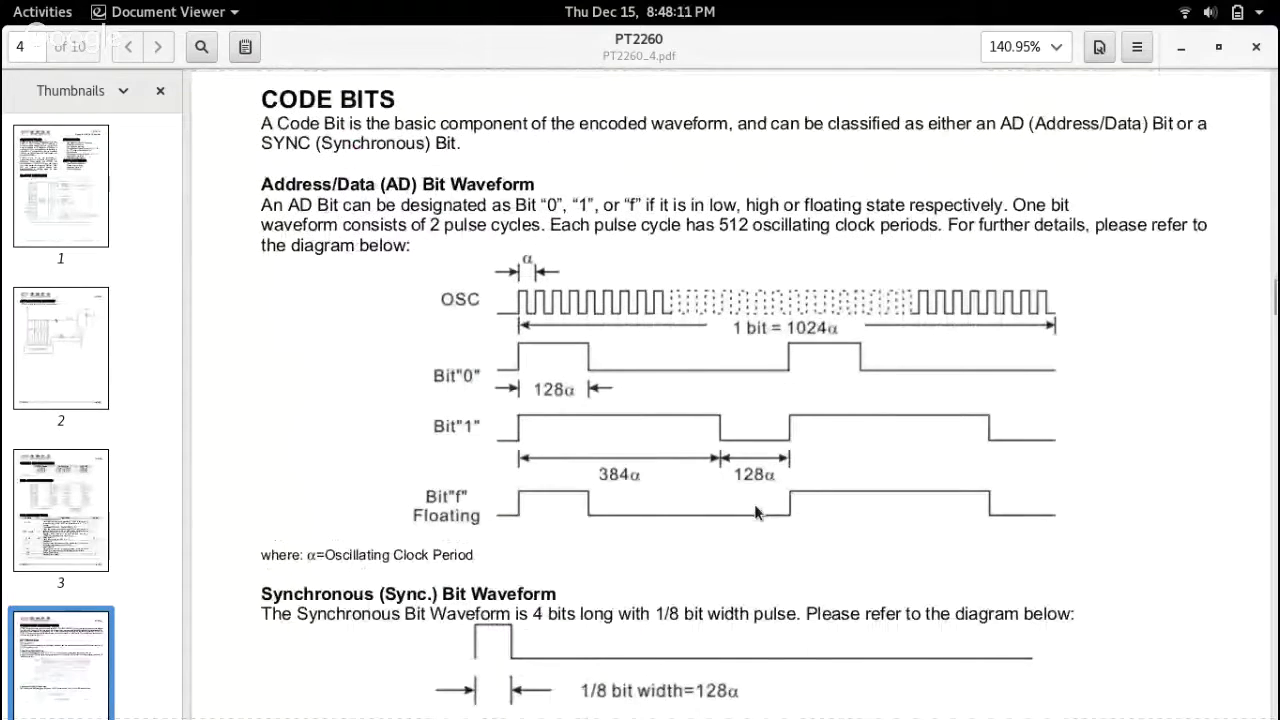
scroll(754, 504, up, 2)
scroll(754, 504, up, 6)
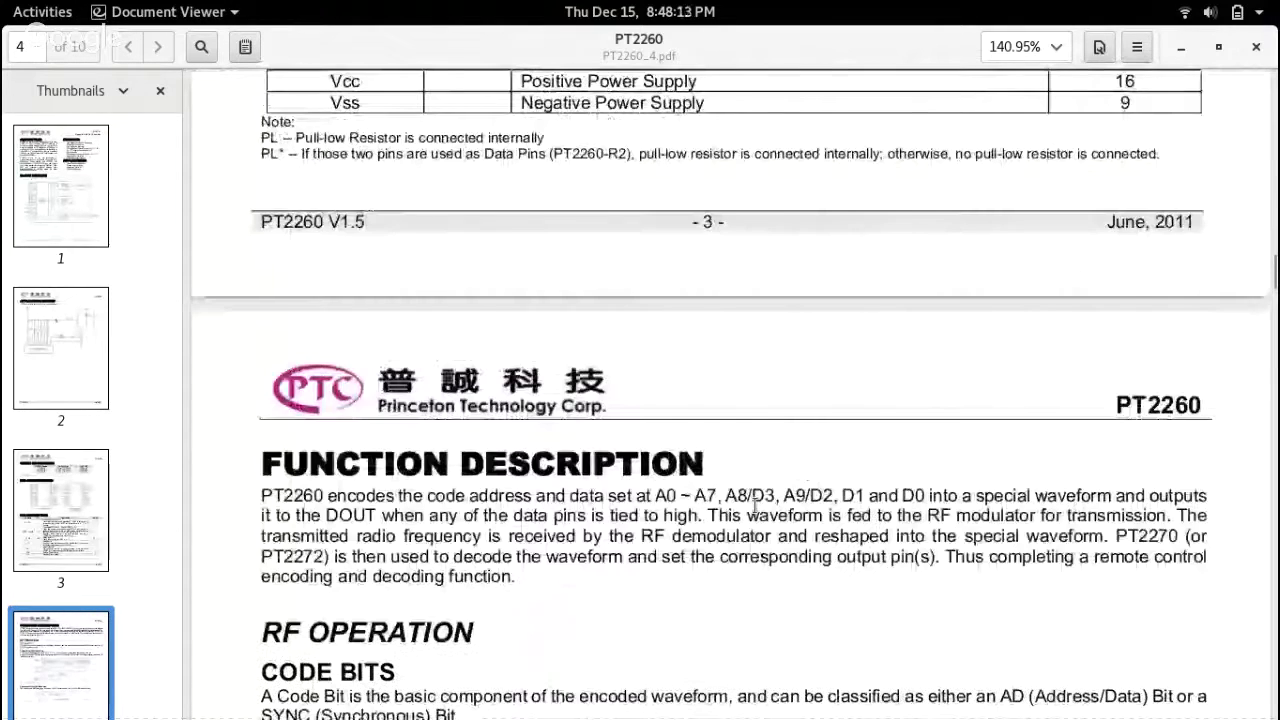
scroll(755, 507, down, 10)
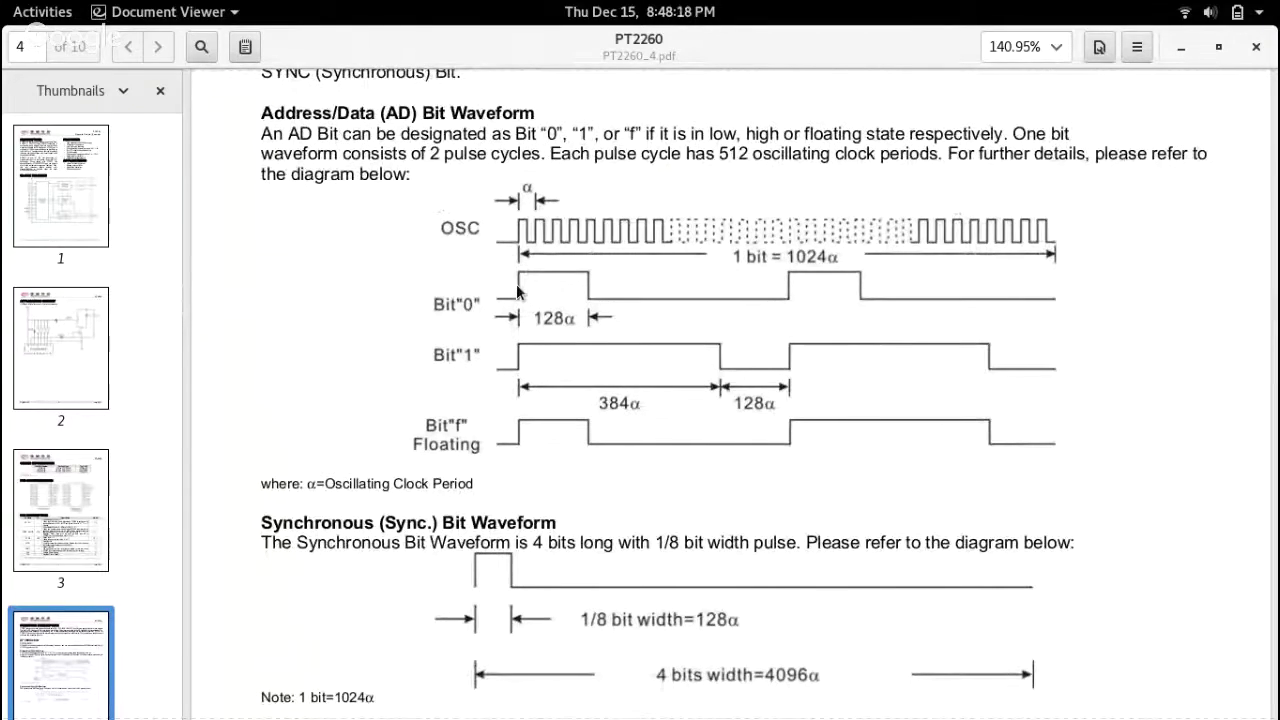
scroll(408, 285, up, 8)
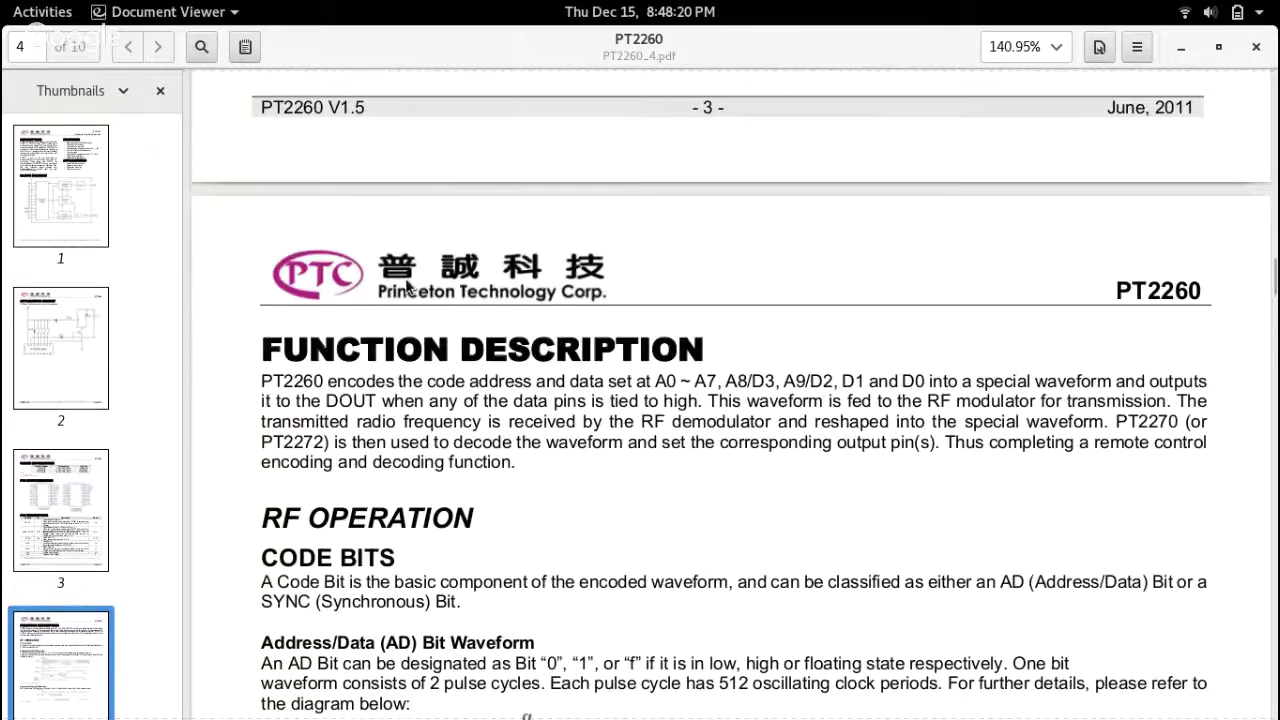
scroll(408, 287, down, 13)
scroll(408, 287, up, 20)
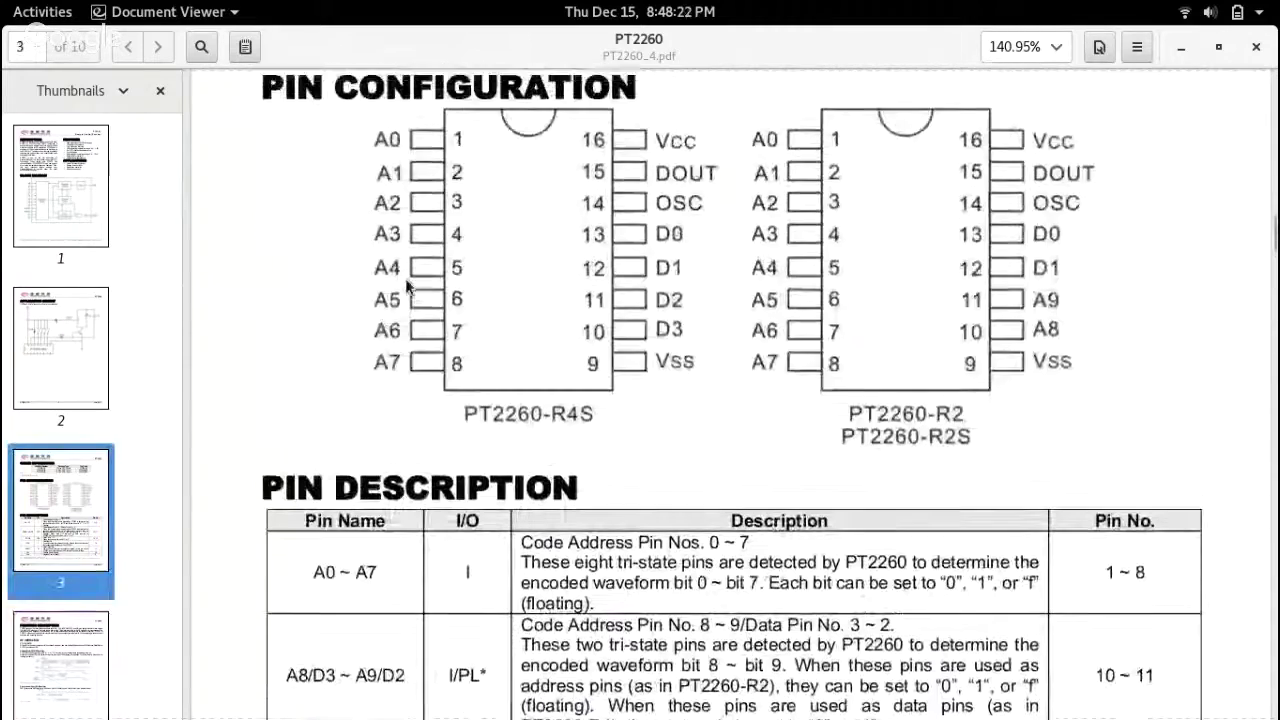
scroll(406, 287, down, 20)
scroll(406, 287, up, 2)
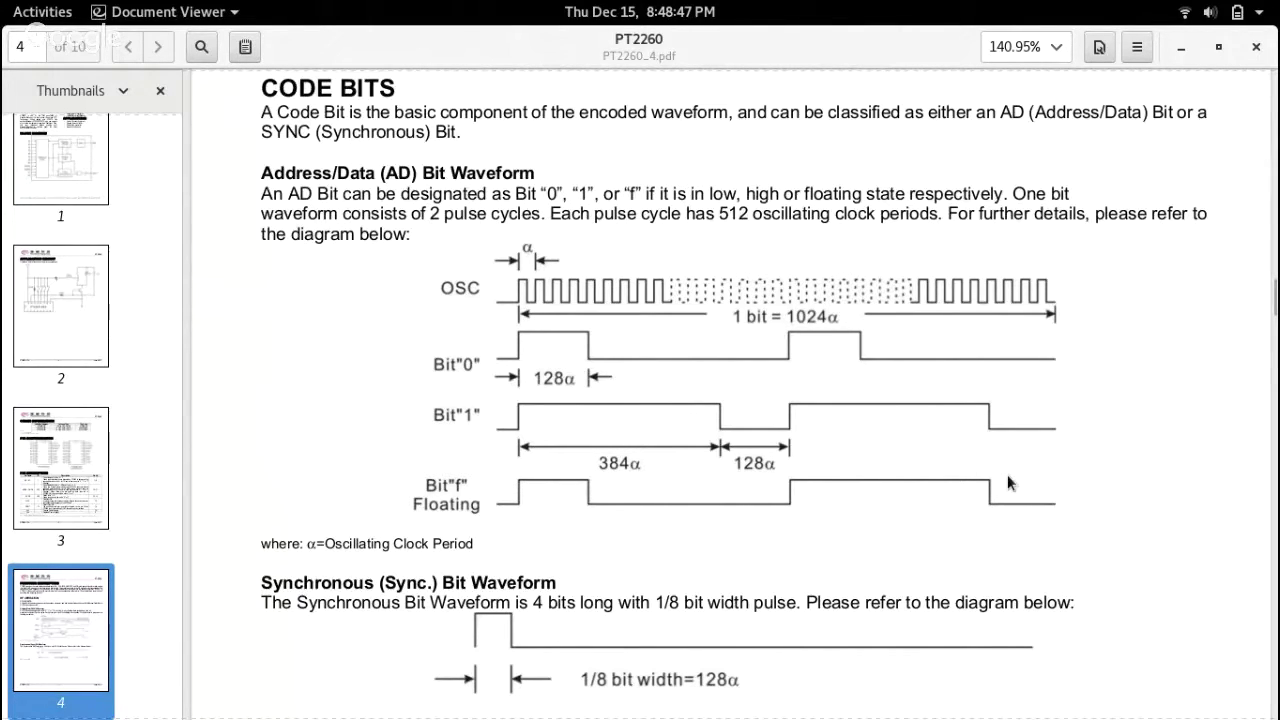
scroll(1007, 474, down, 2)
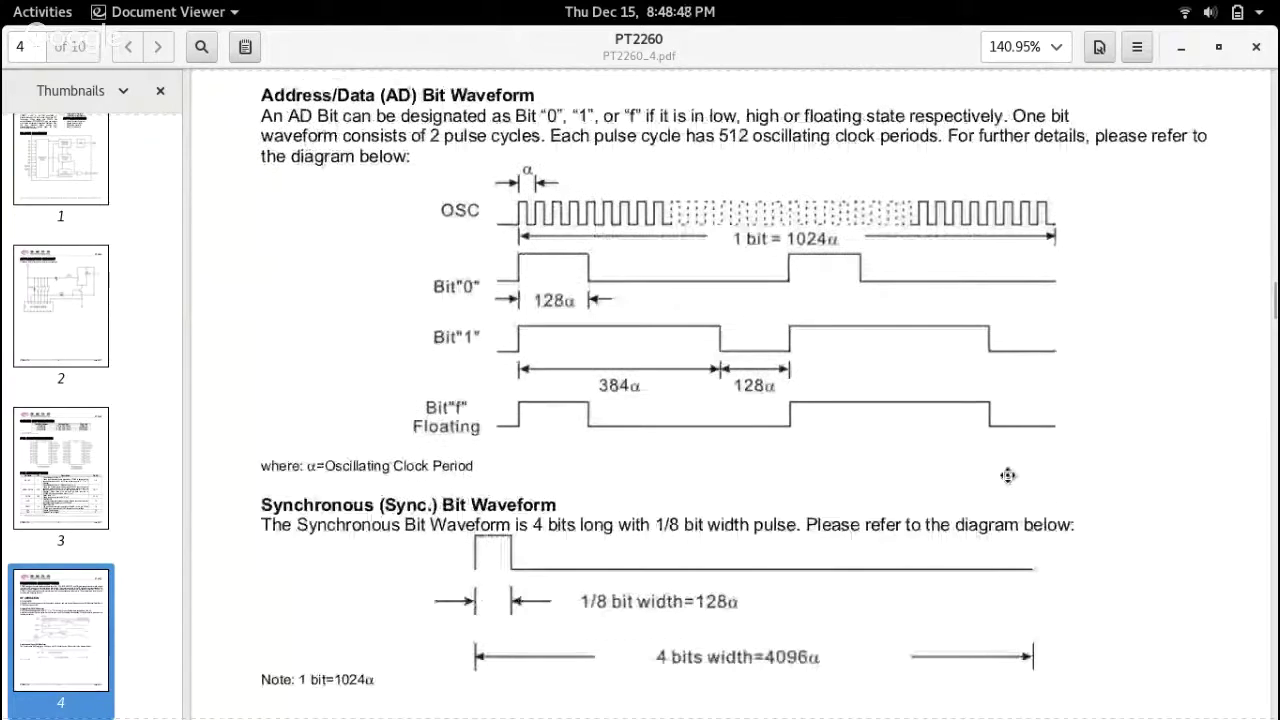
scroll(1007, 474, down, 1)
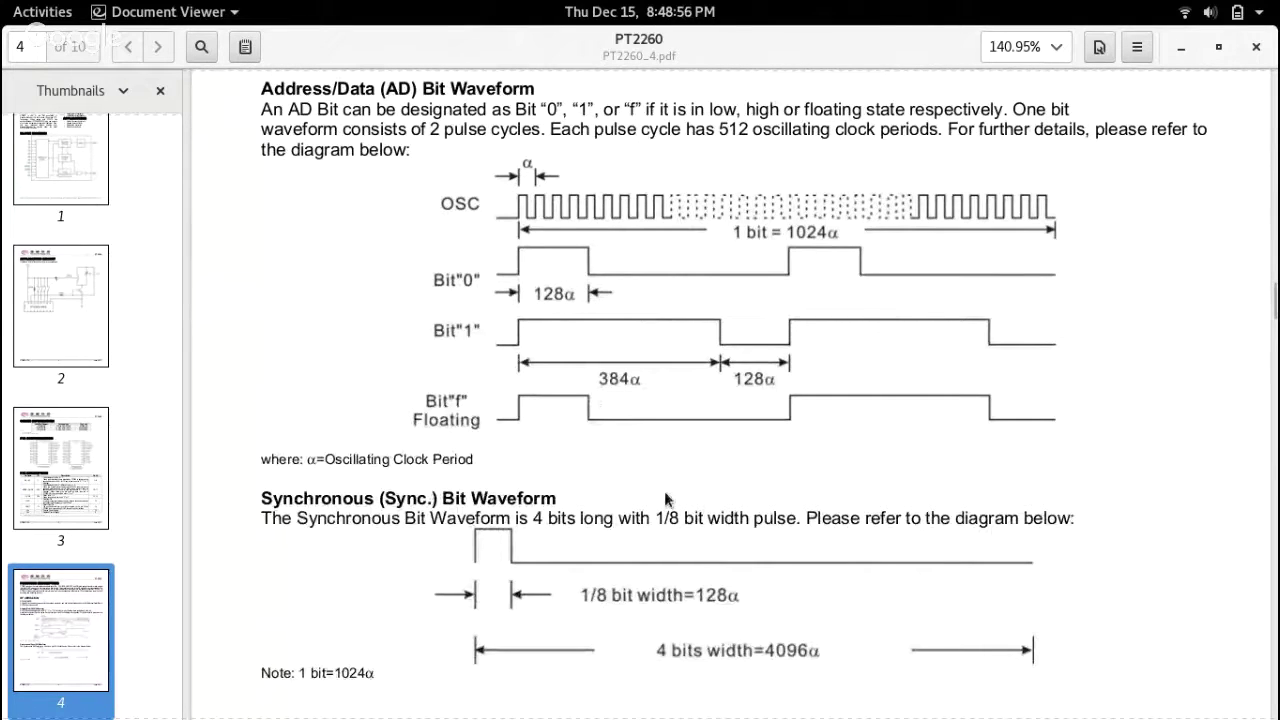
scroll(665, 498, down, 2)
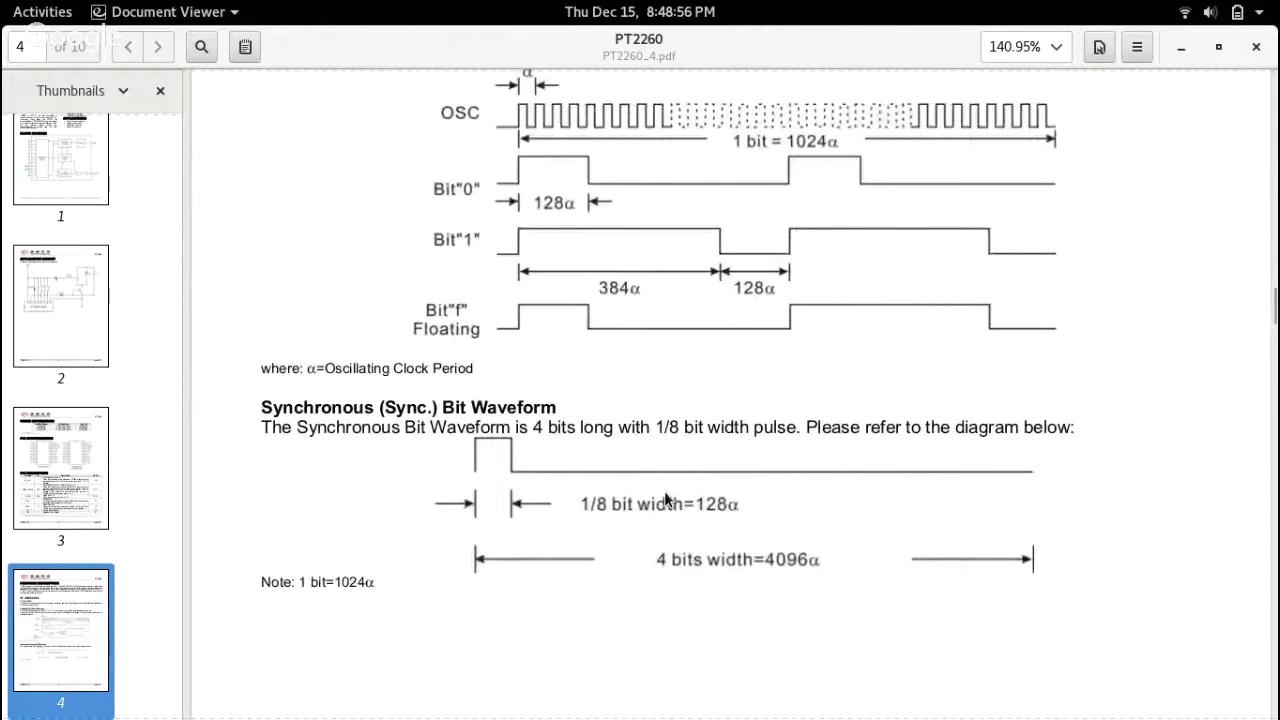
scroll(665, 498, up, 2)
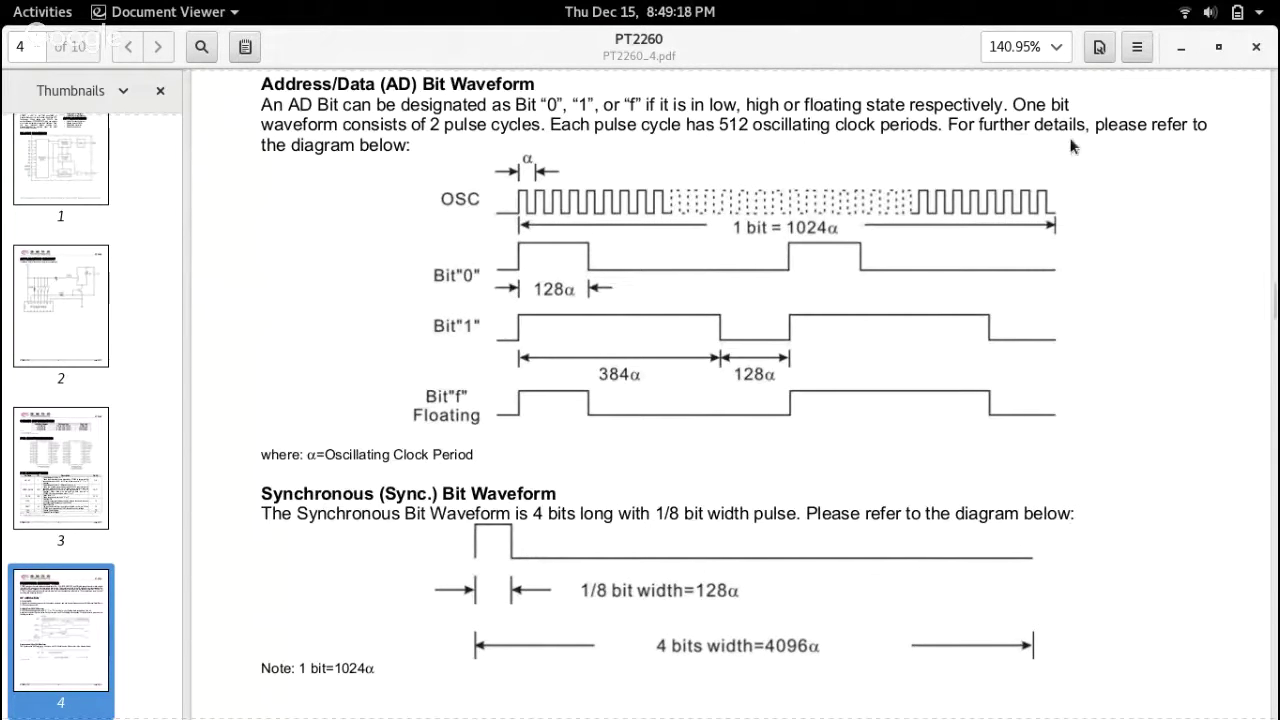
click(1185, 47)
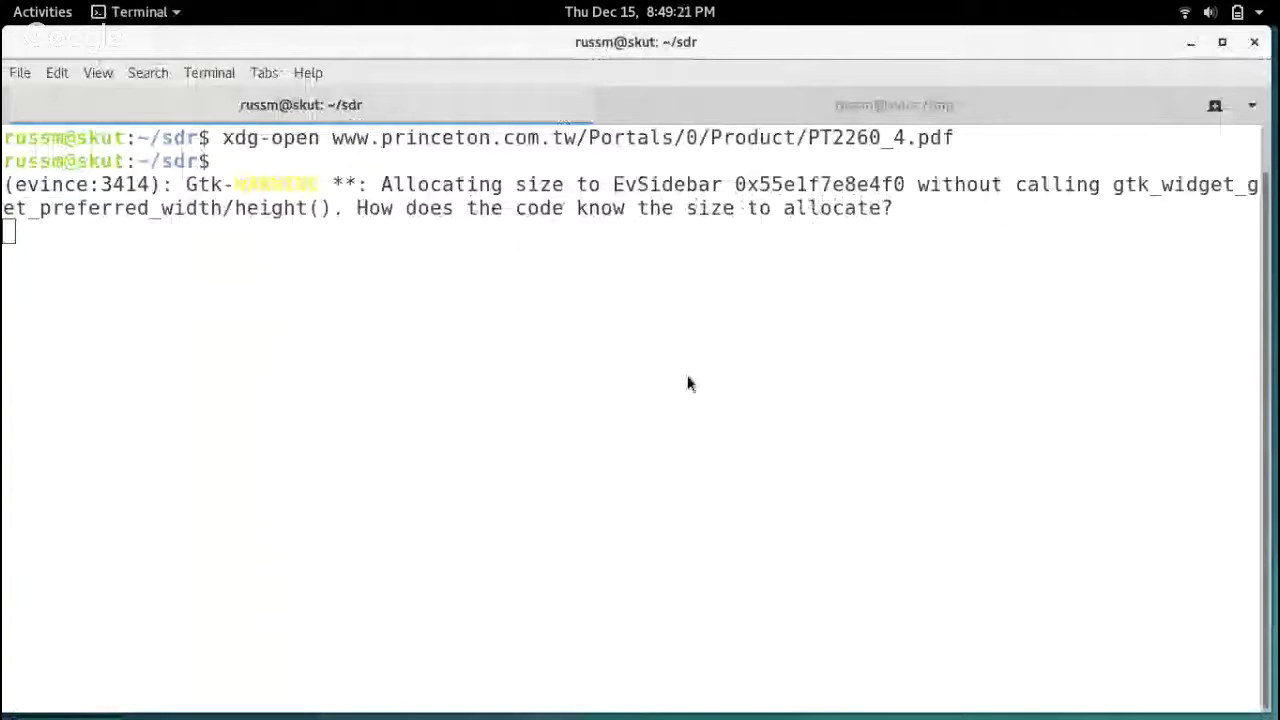
Close the PT2260 Document Viewer window and return to the terminal.
key(super)
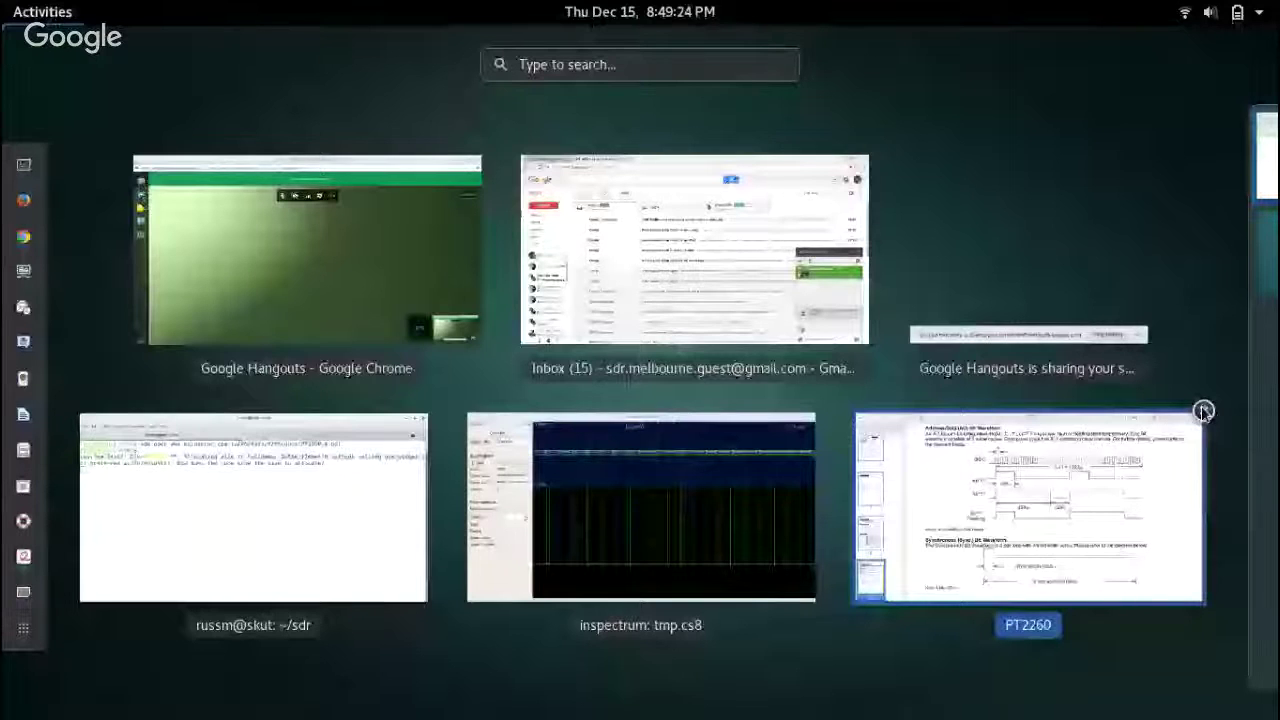
click(1203, 411)
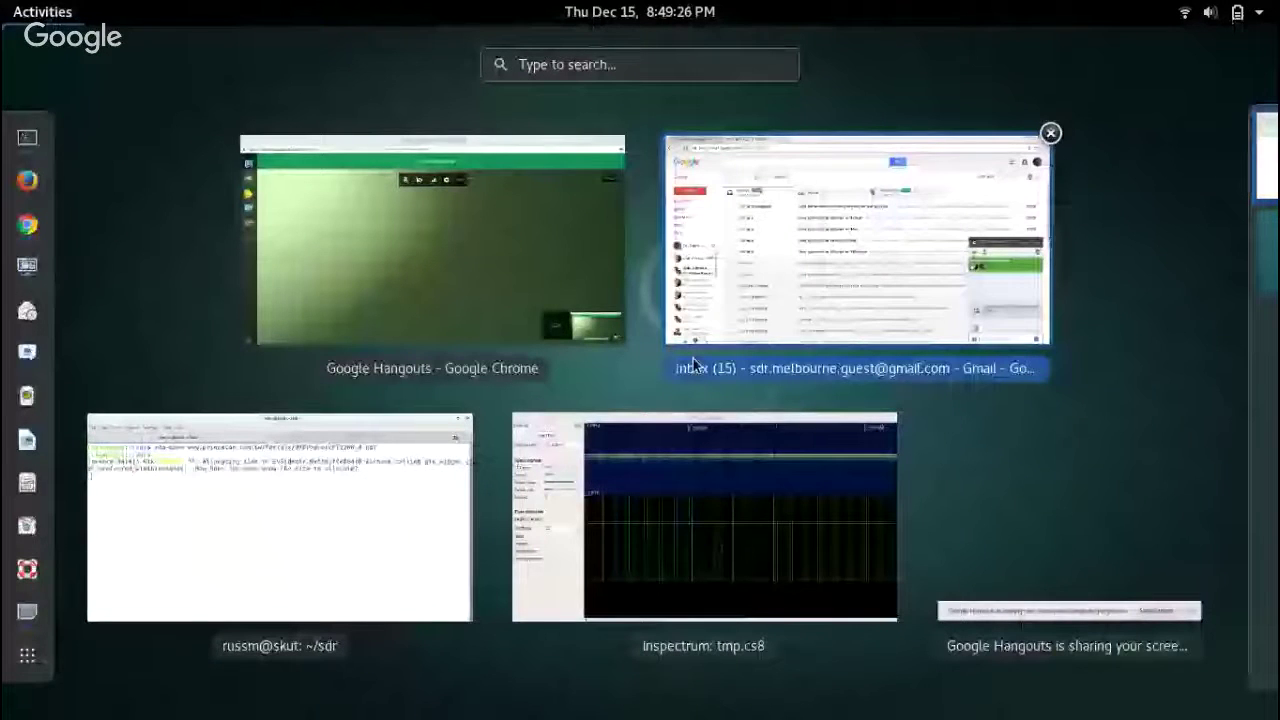
click(280, 517)
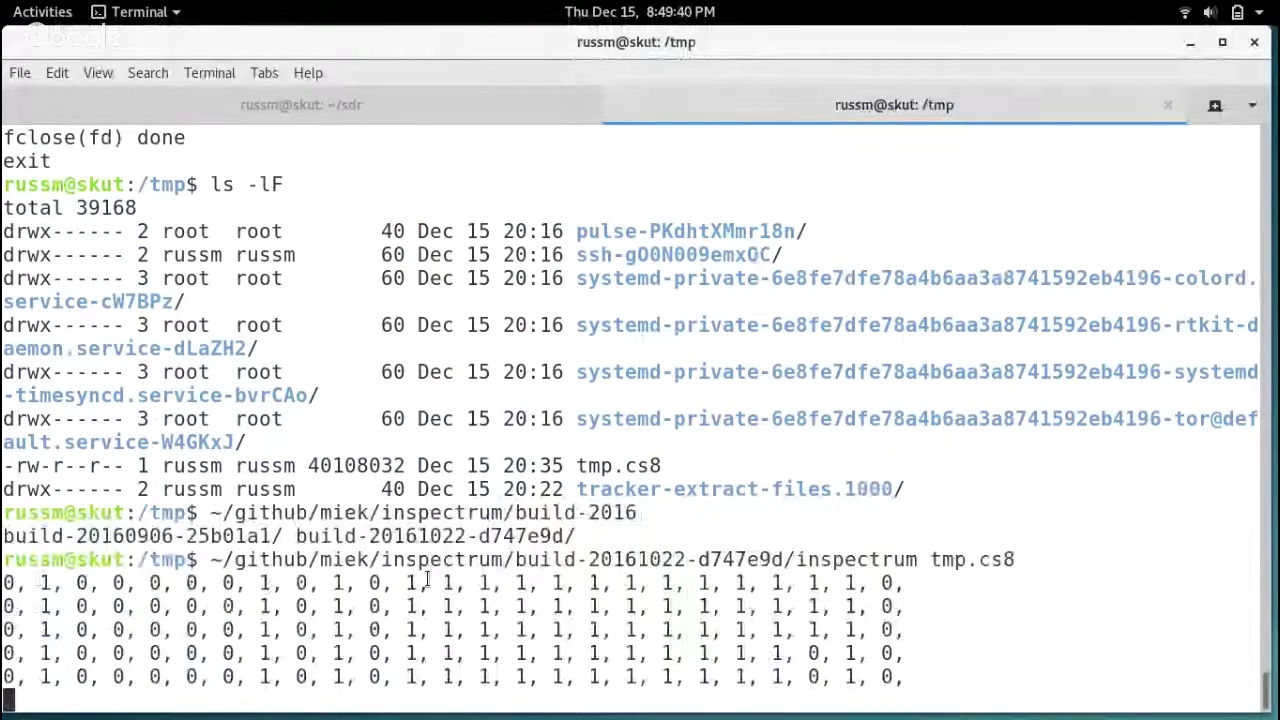
Highlight row 1's opening bits and run of 1s, and the differing 0, 1 bits on row 4.
drag(428, 580, 3, 583)
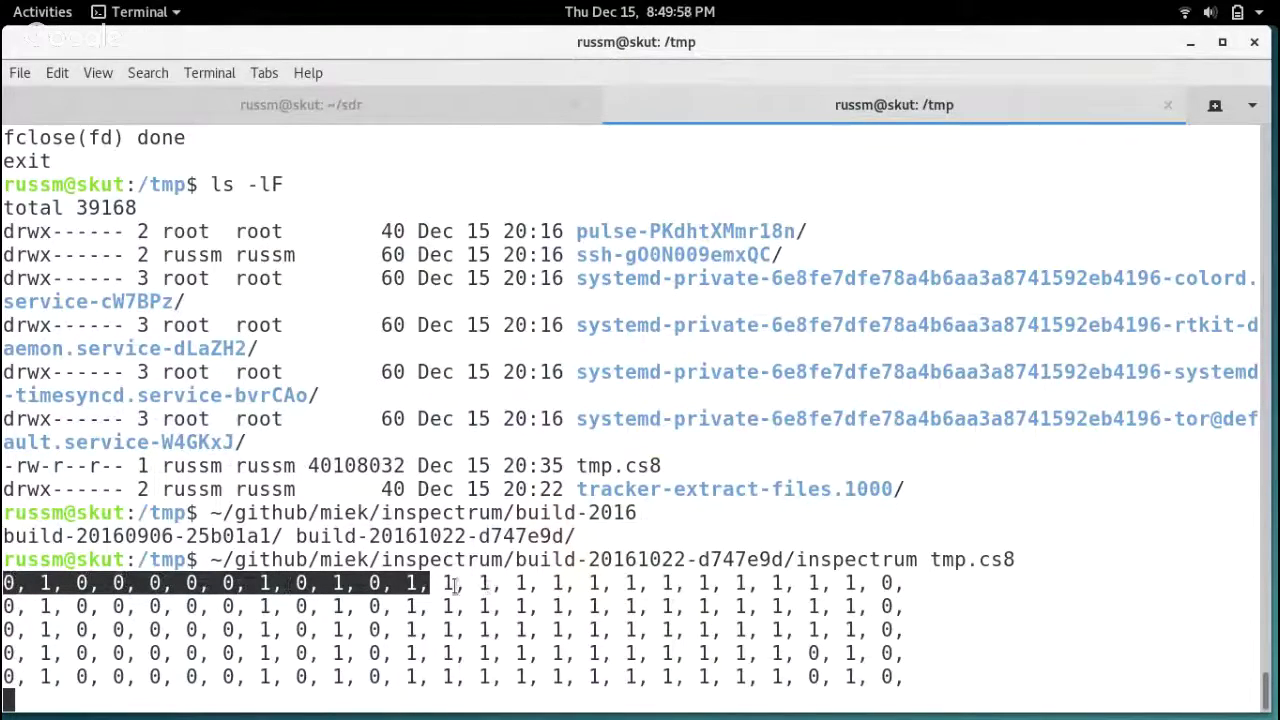
drag(445, 582, 785, 582)
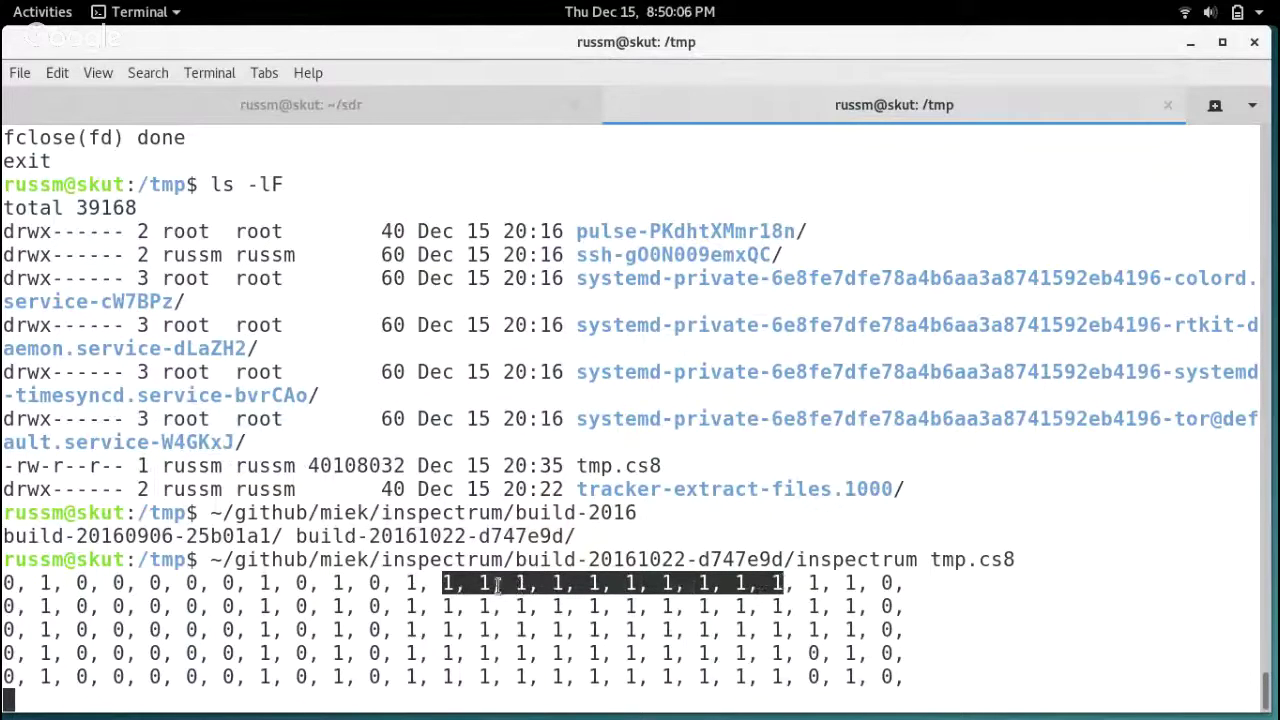
drag(497, 585, 851, 583)
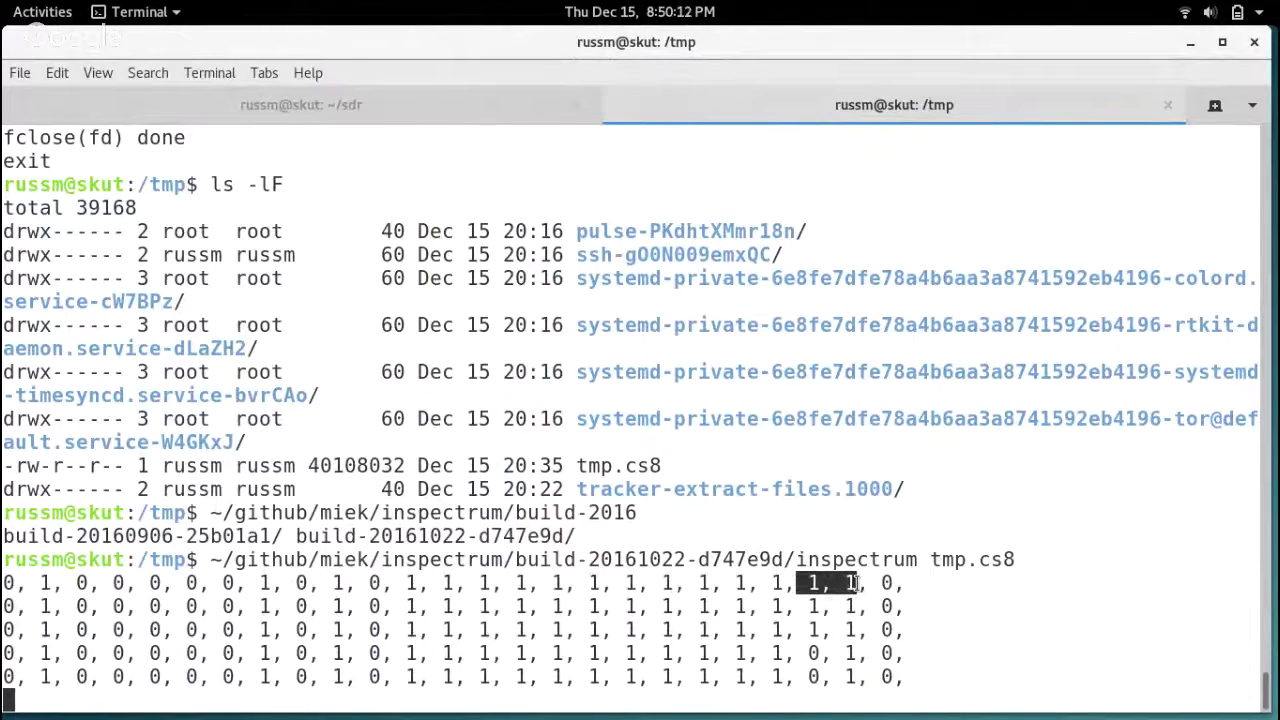
drag(808, 653, 855, 653)
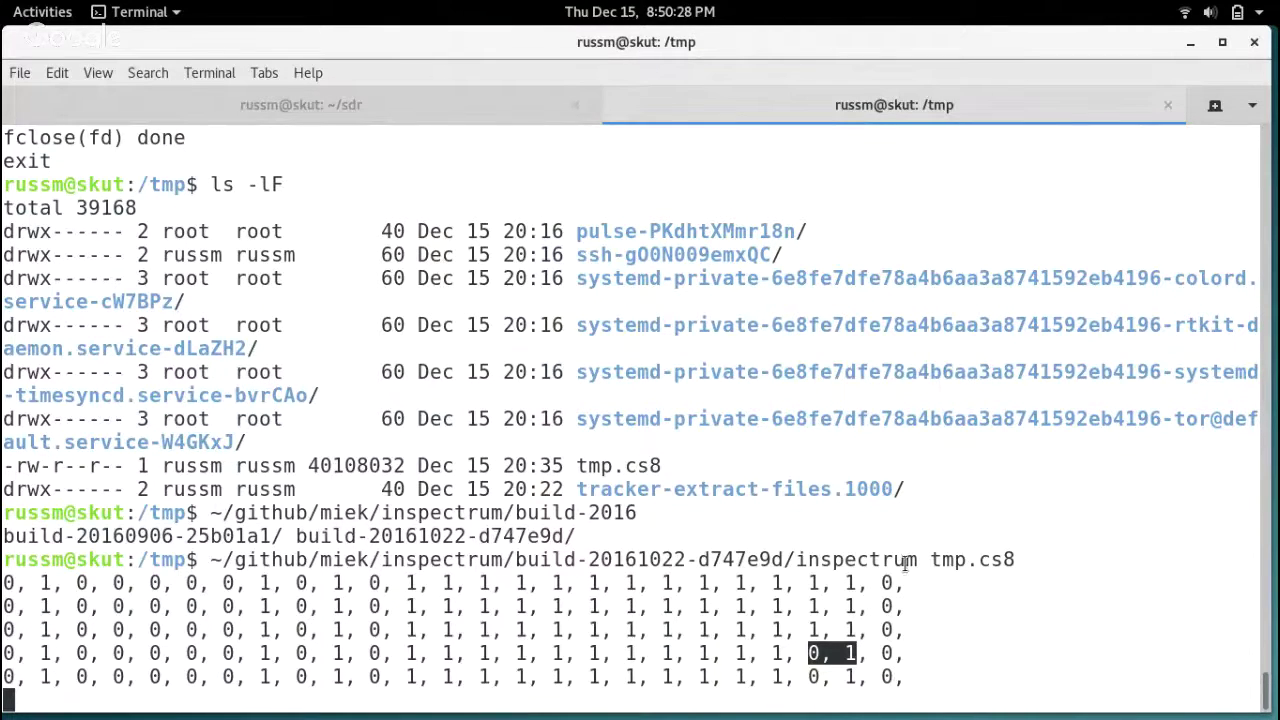
Highlight the shared opening bits at the start of row 1 to compare rows, then clear the selection.
drag(906, 583, 920, 584)
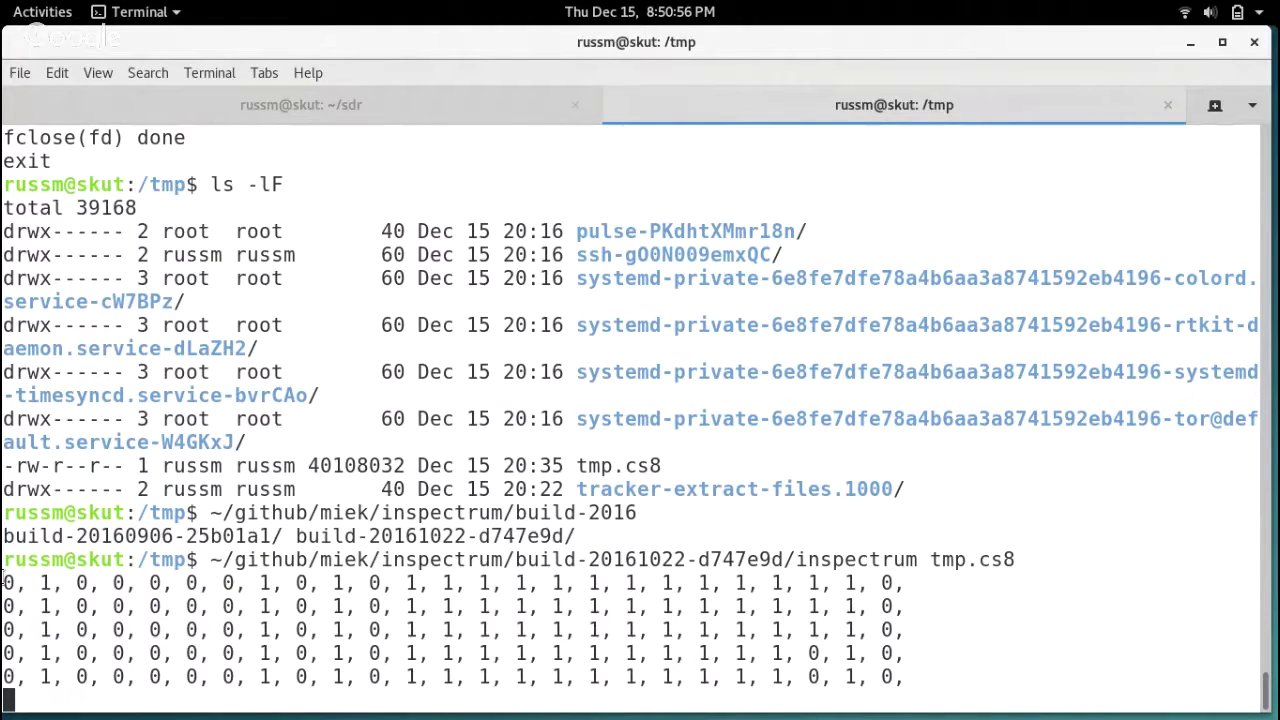
drag(4, 580, 400, 585)
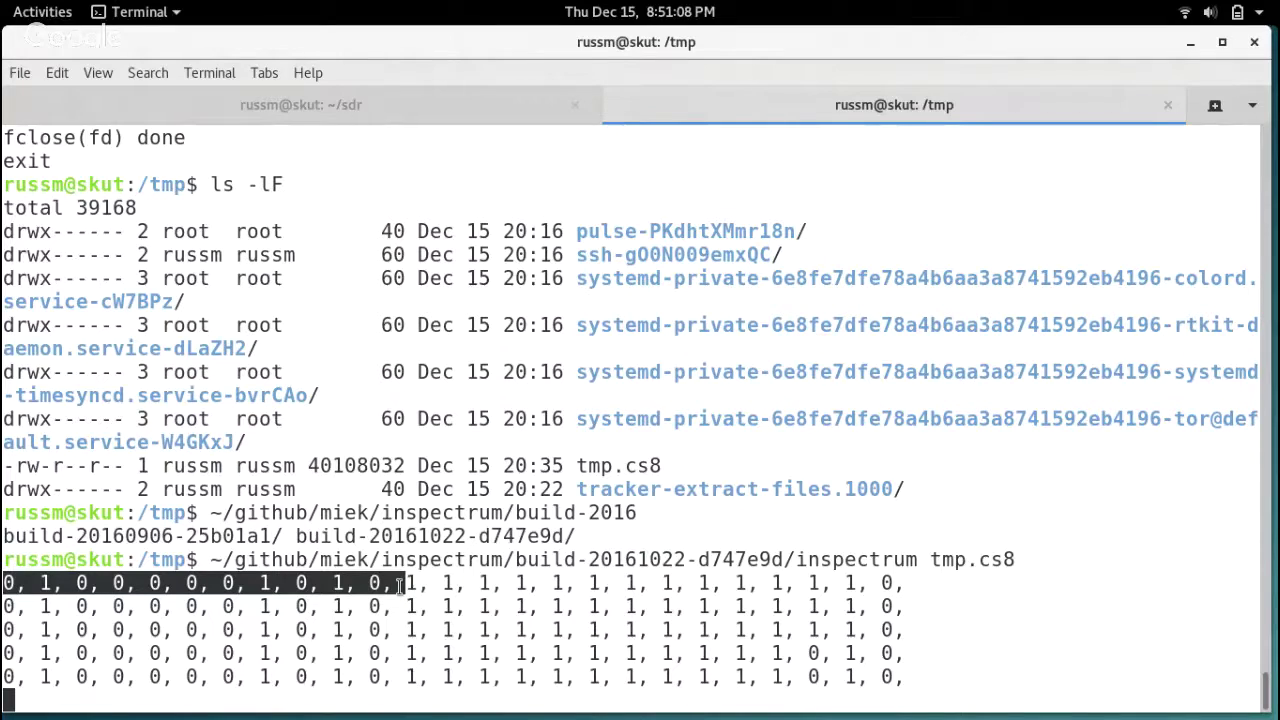
click(922, 598)
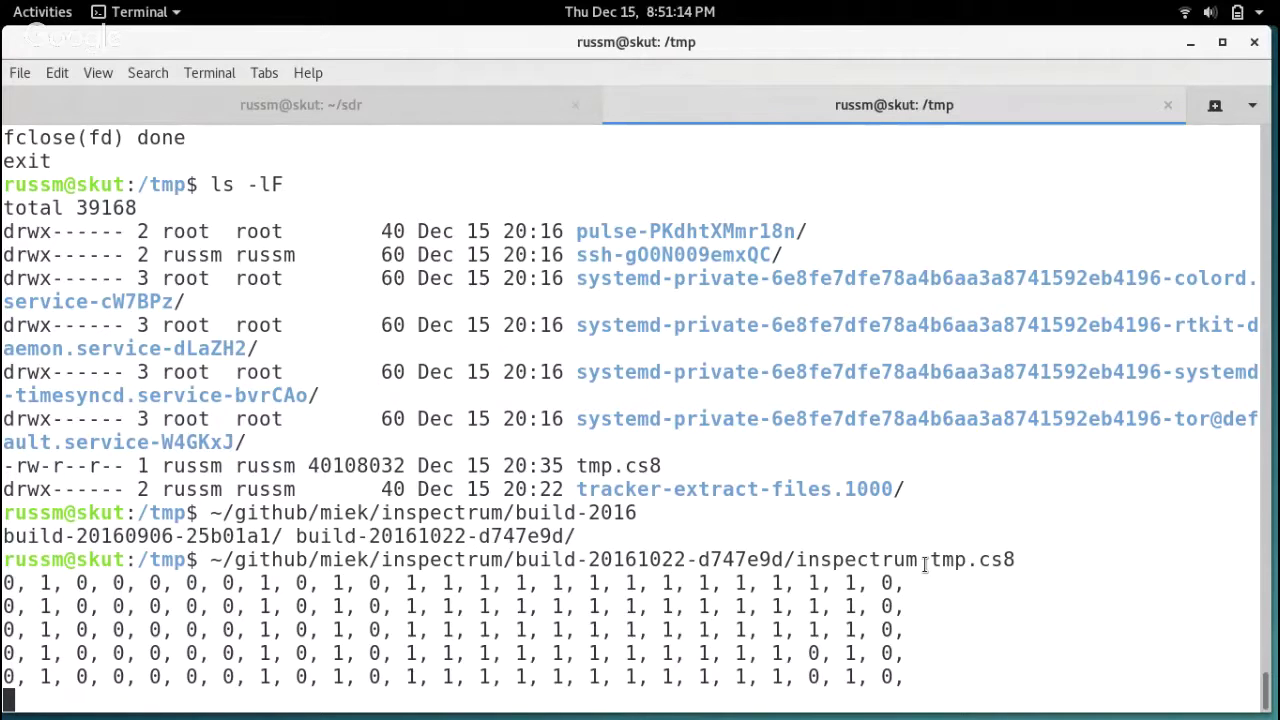
Bring inspectrum forward, set Symbols to 24 and enable the time cursors.
key(super)
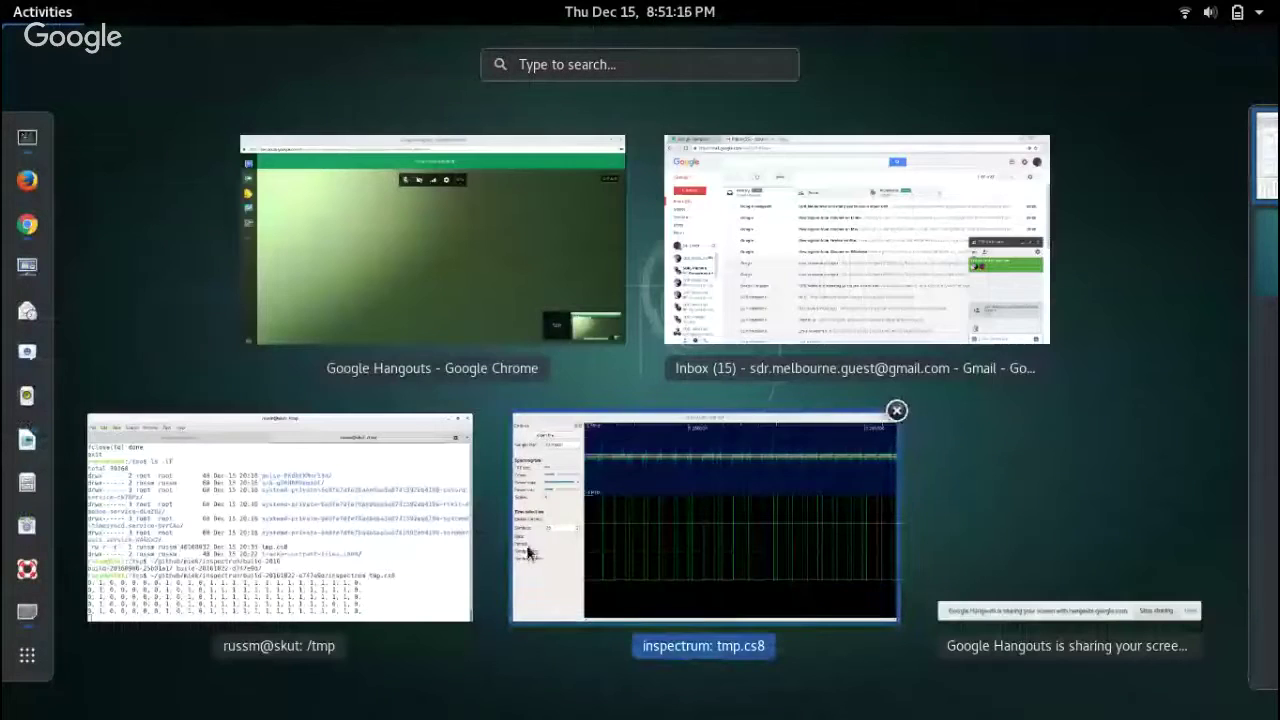
click(547, 597)
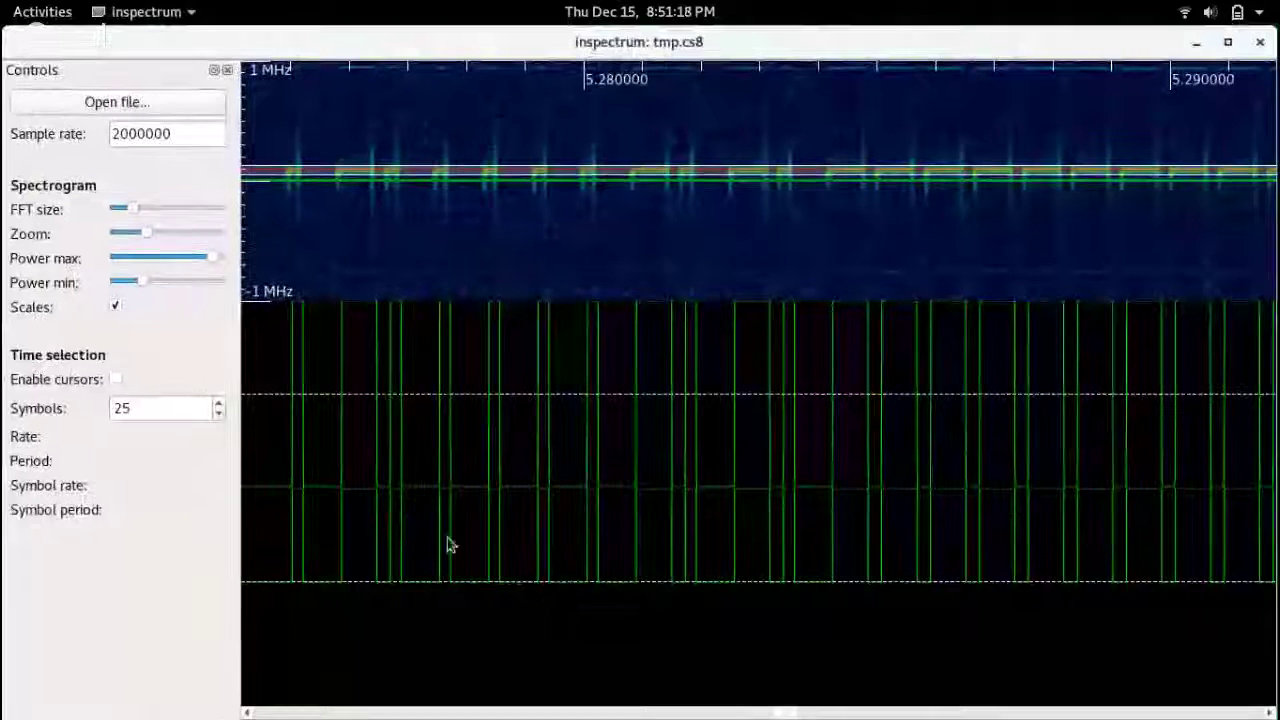
click(218, 413)
scroll(340, 480, up, 3)
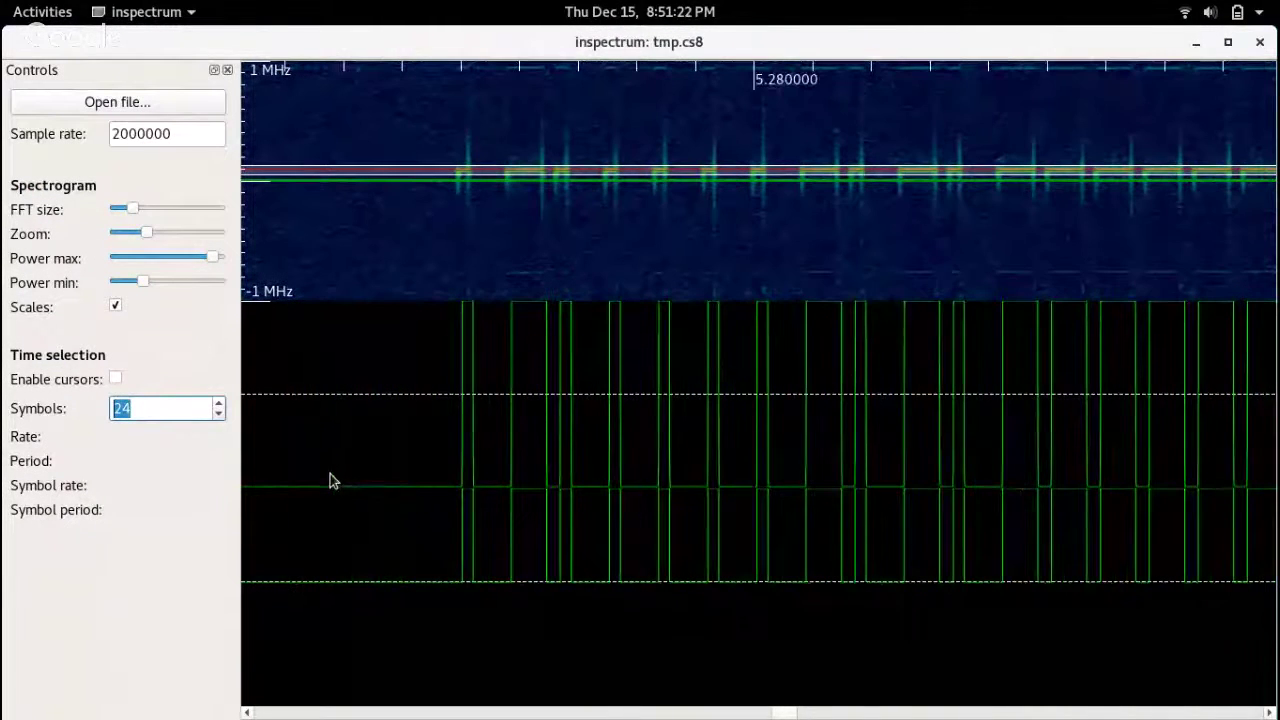
click(115, 379)
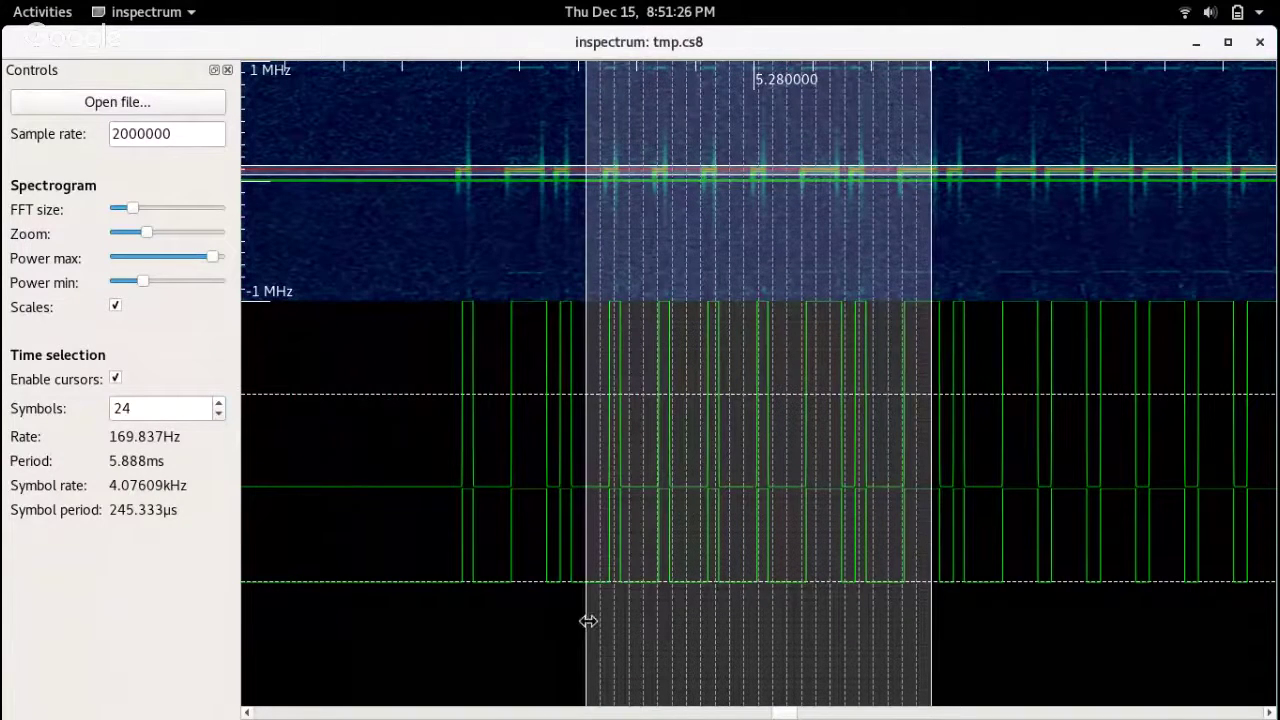
Fit the cursors over one packet at 24 symbols, reading 1.19638 kHz and 835.854 µs.
drag(586, 620, 460, 623)
scroll(1009, 607, down, 2)
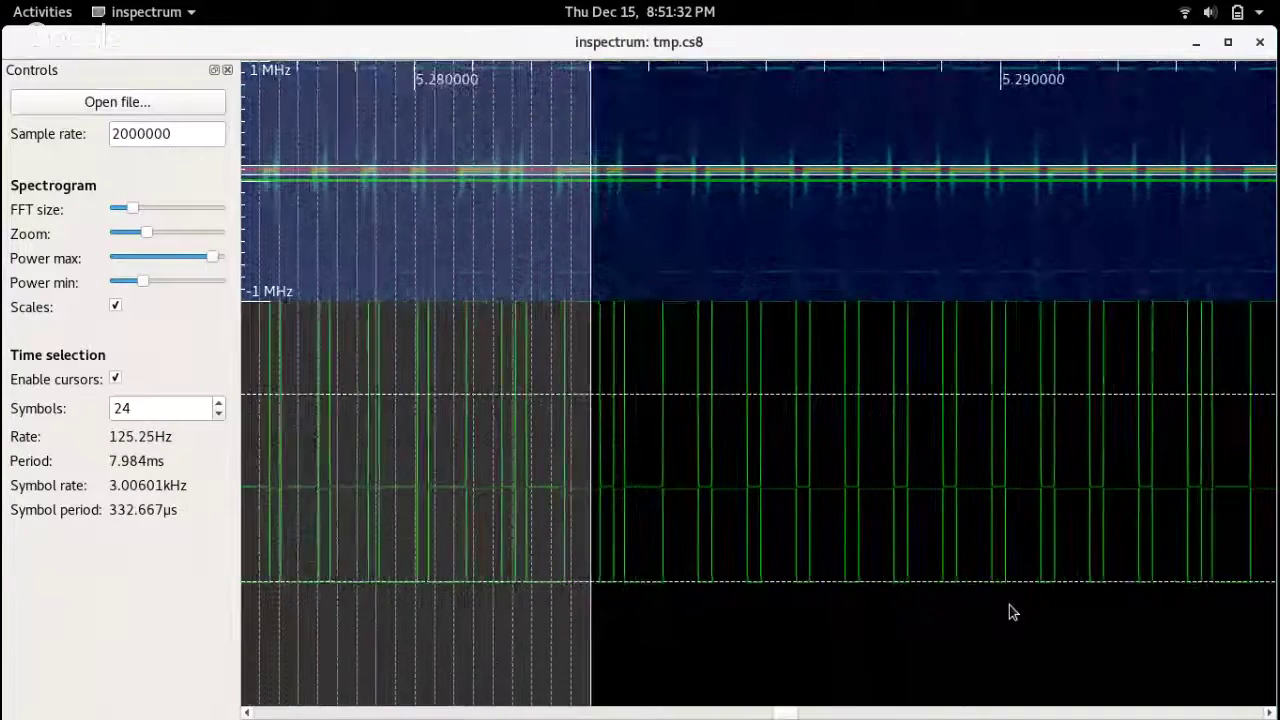
scroll(1009, 607, down, 2)
drag(383, 640, 1140, 650)
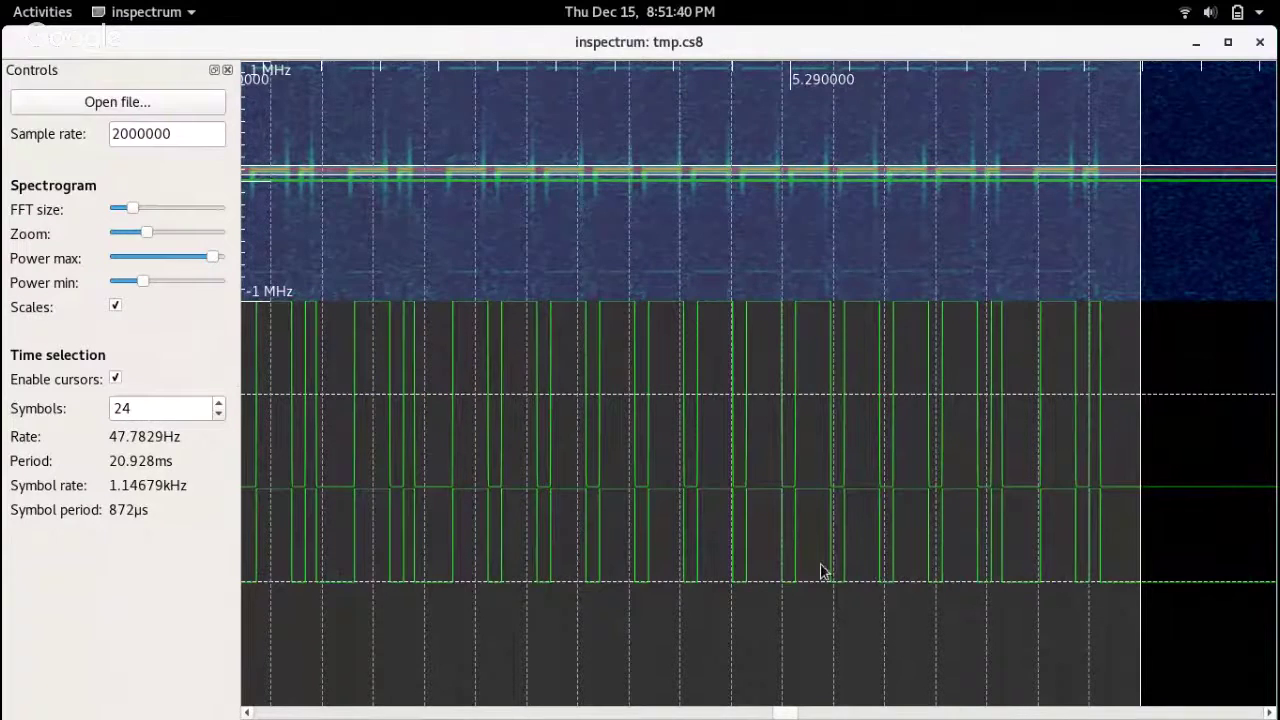
click(218, 403)
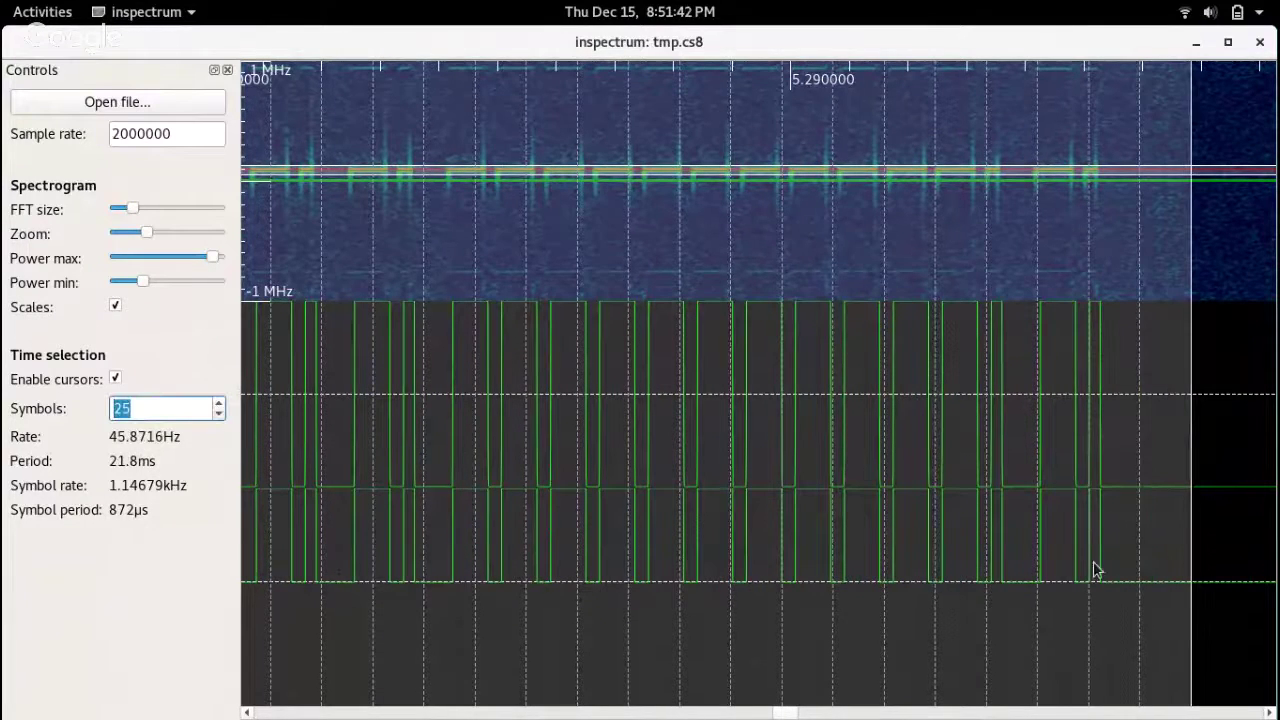
drag(1193, 623, 1138, 635)
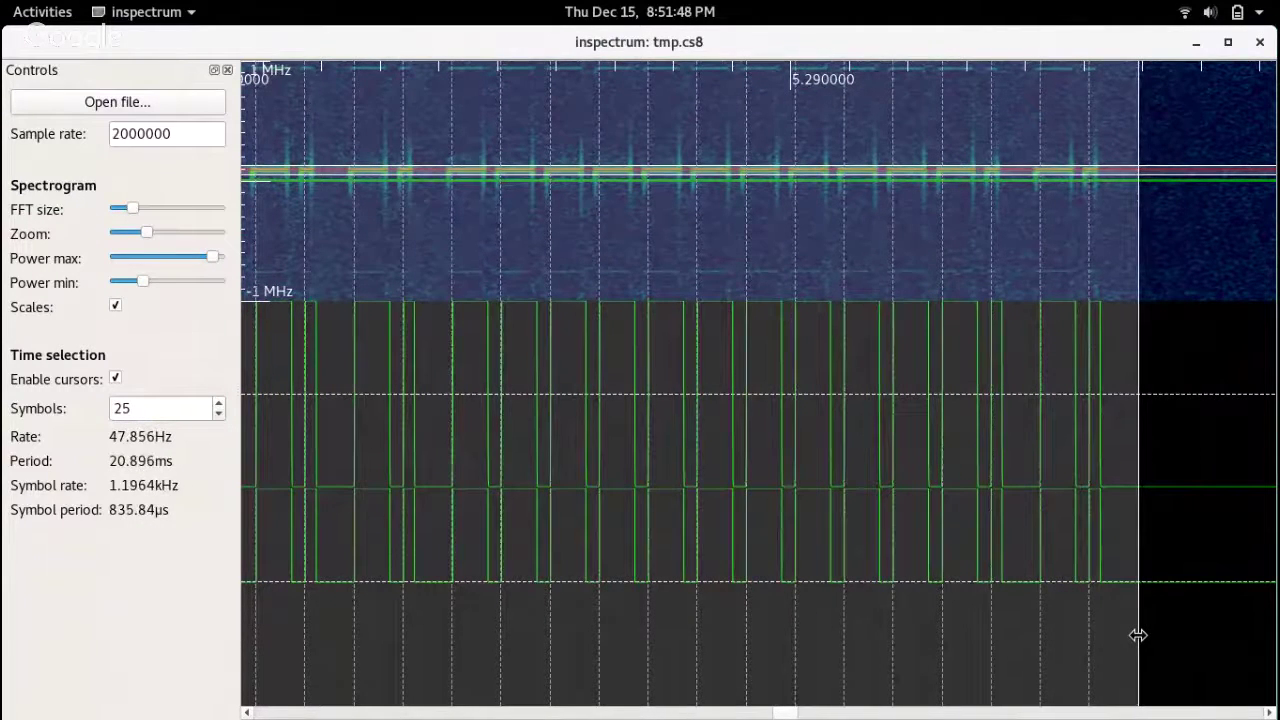
scroll(571, 680, up, 6)
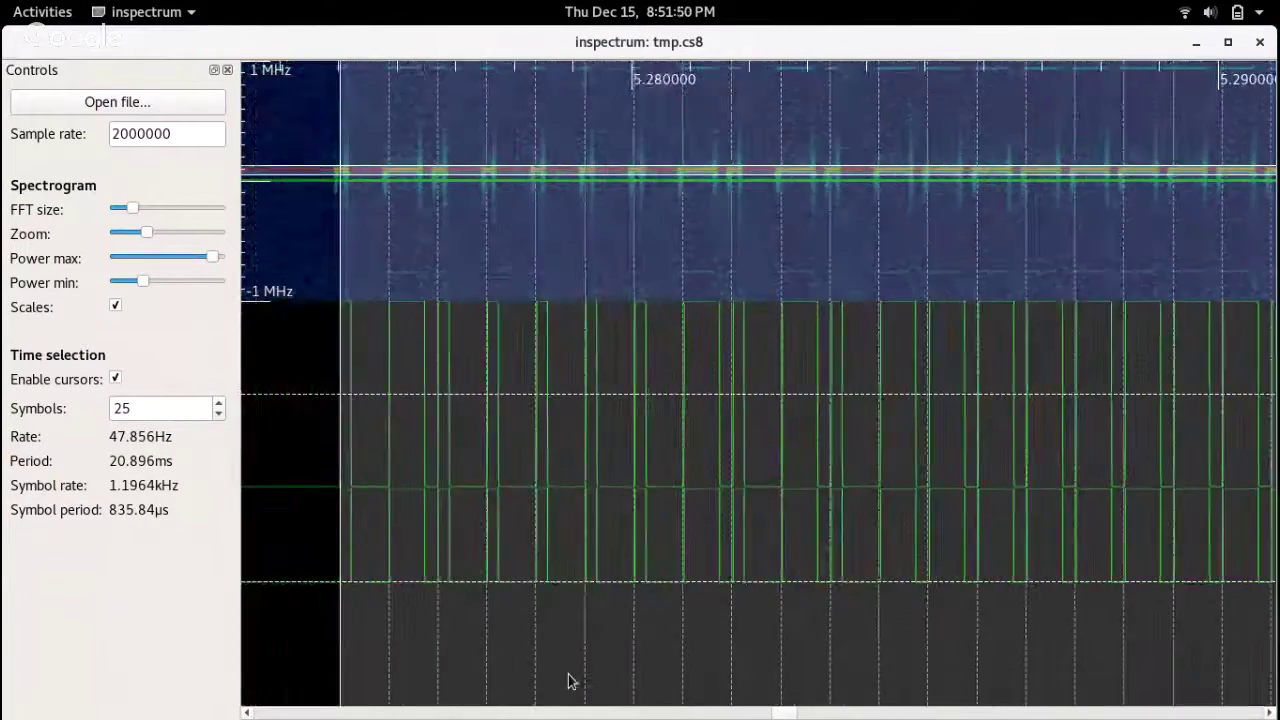
scroll(1140, 554, down, 6)
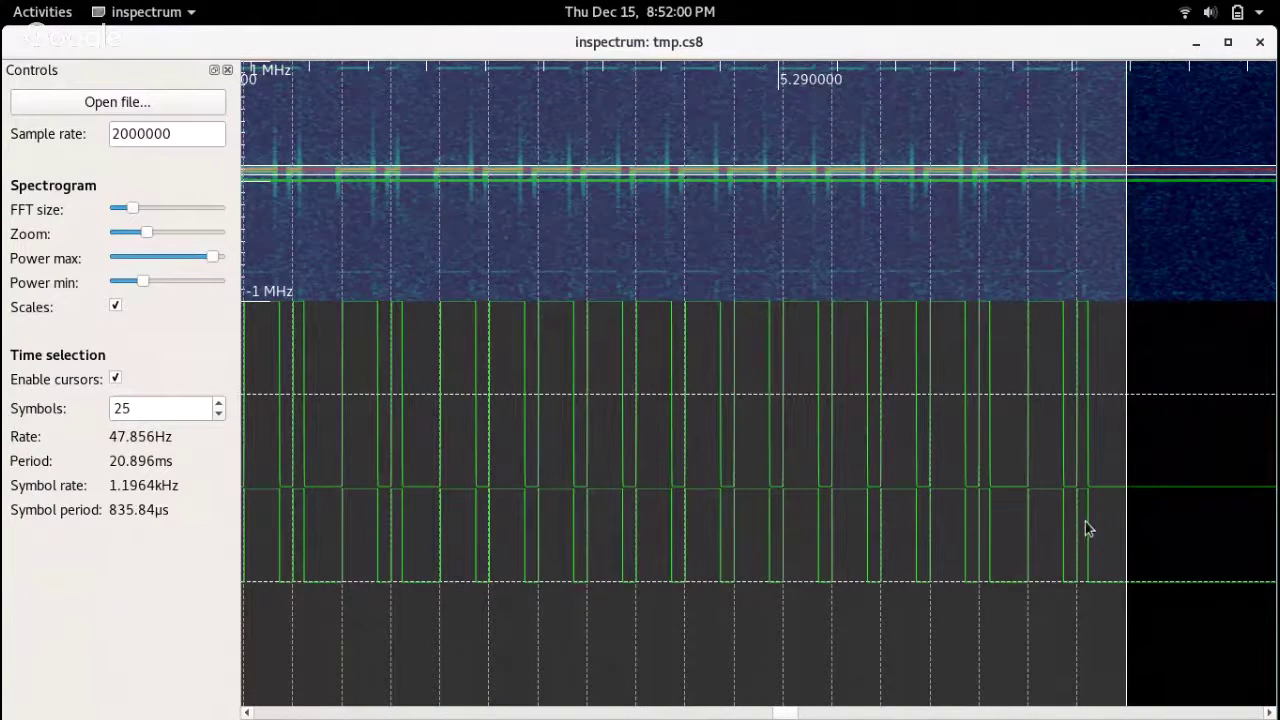
click(218, 414)
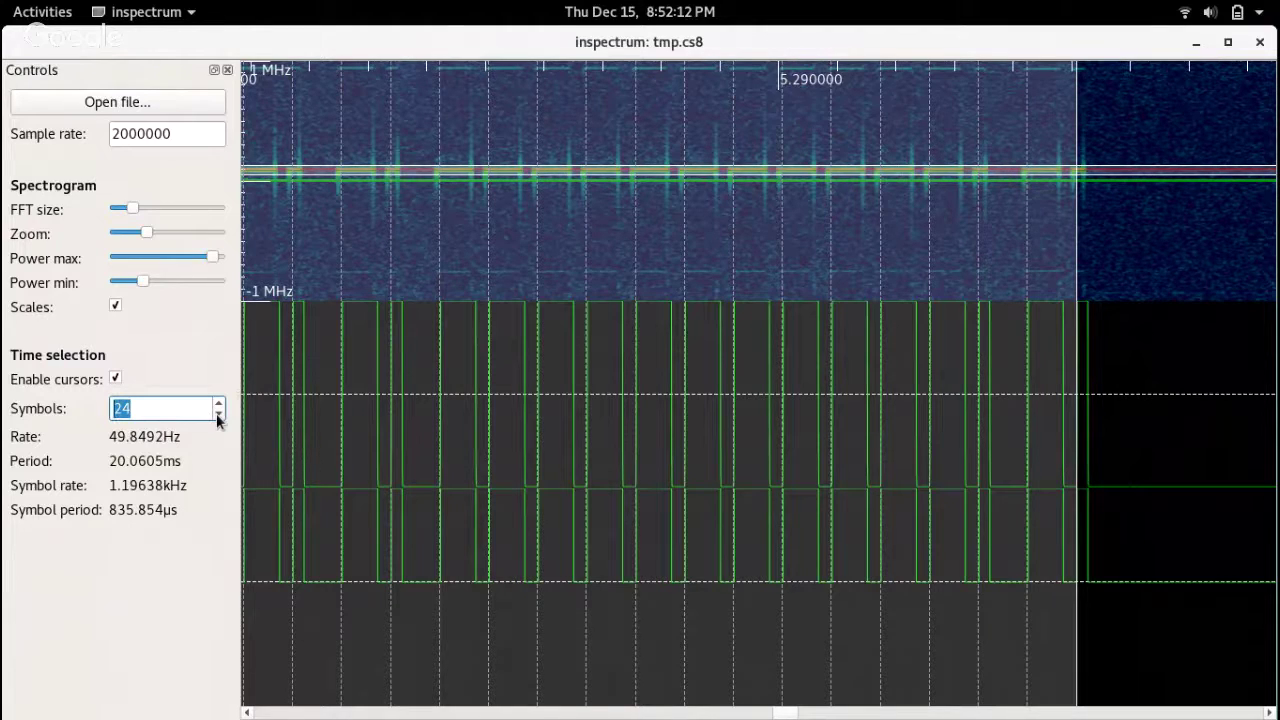
Set Symbols to 12 and stretch the selection to the last pulse, reading 598.086 Hz and 1.672 ms.
scroll(218, 418, down, 12)
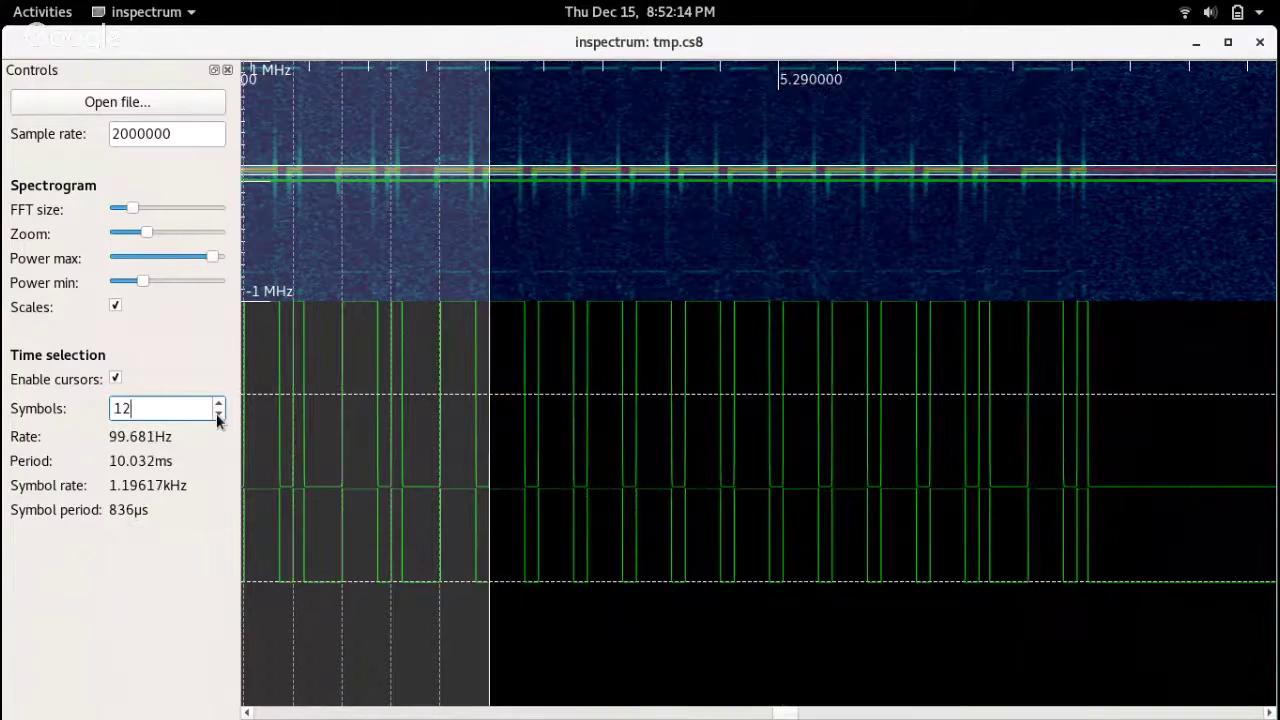
click(493, 640)
drag(493, 640, 1131, 613)
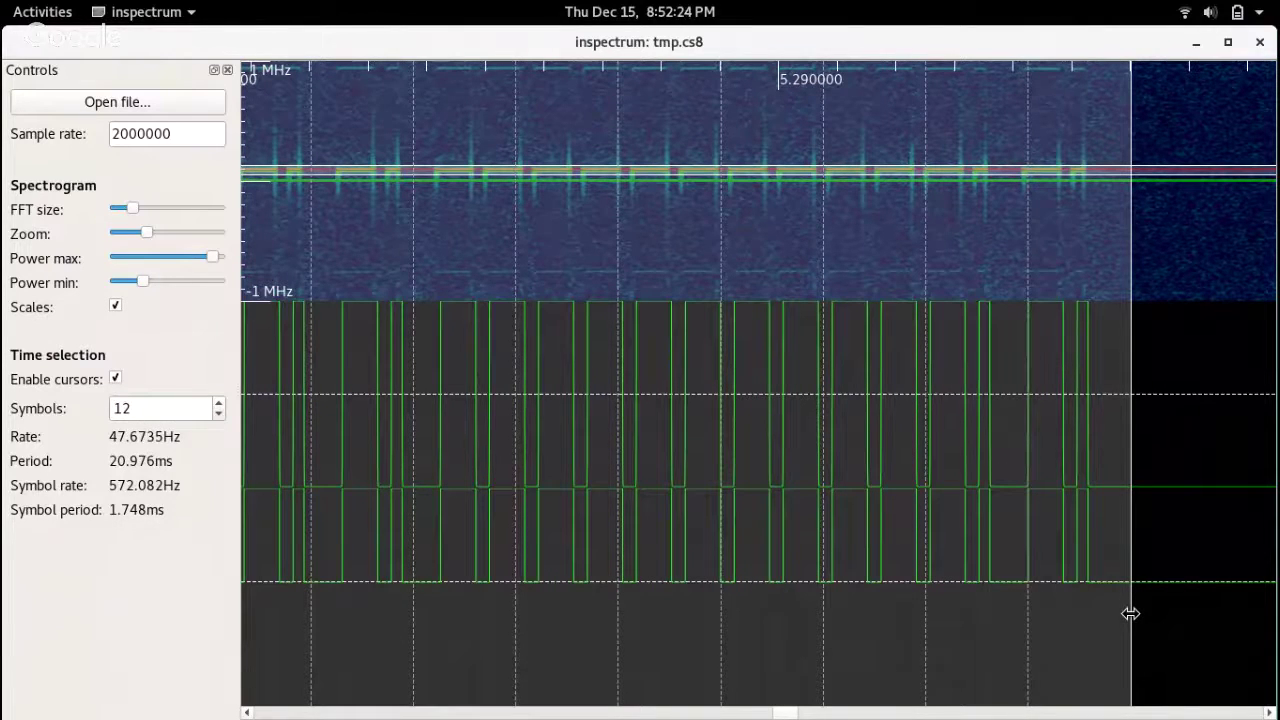
drag(1130, 613, 1130, 613)
scroll(943, 629, up, 3)
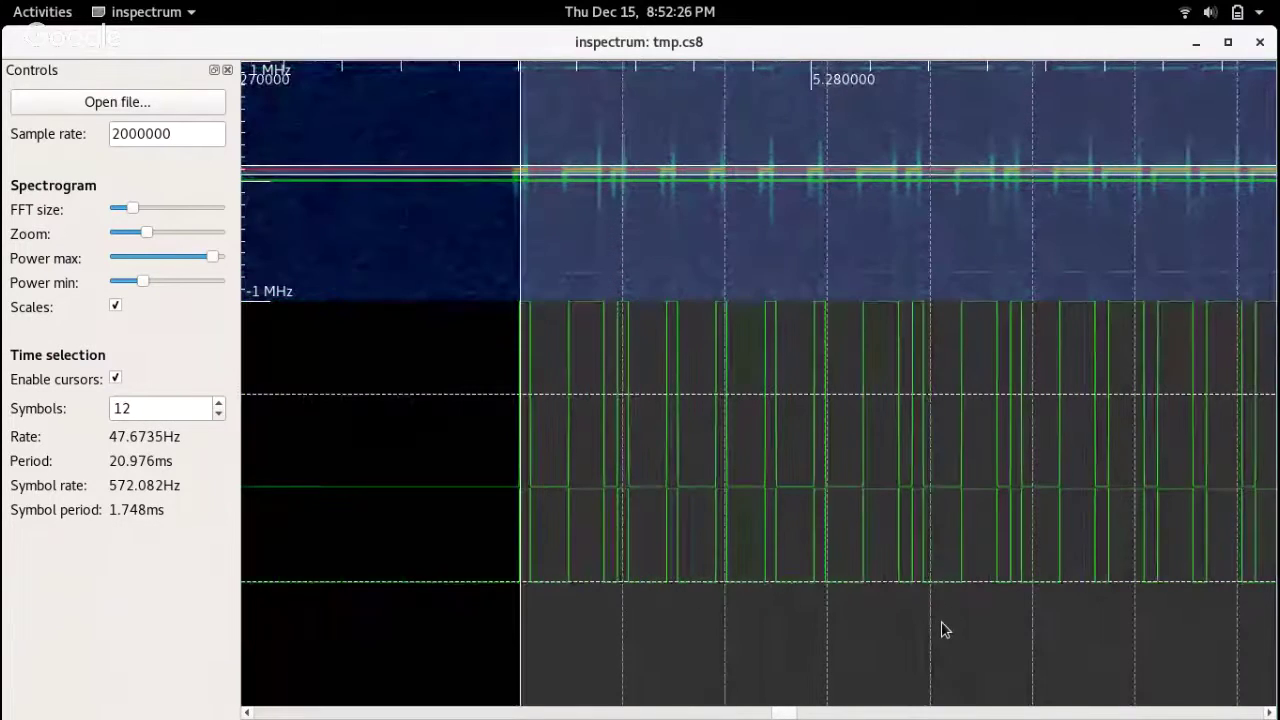
scroll(943, 629, down, 3)
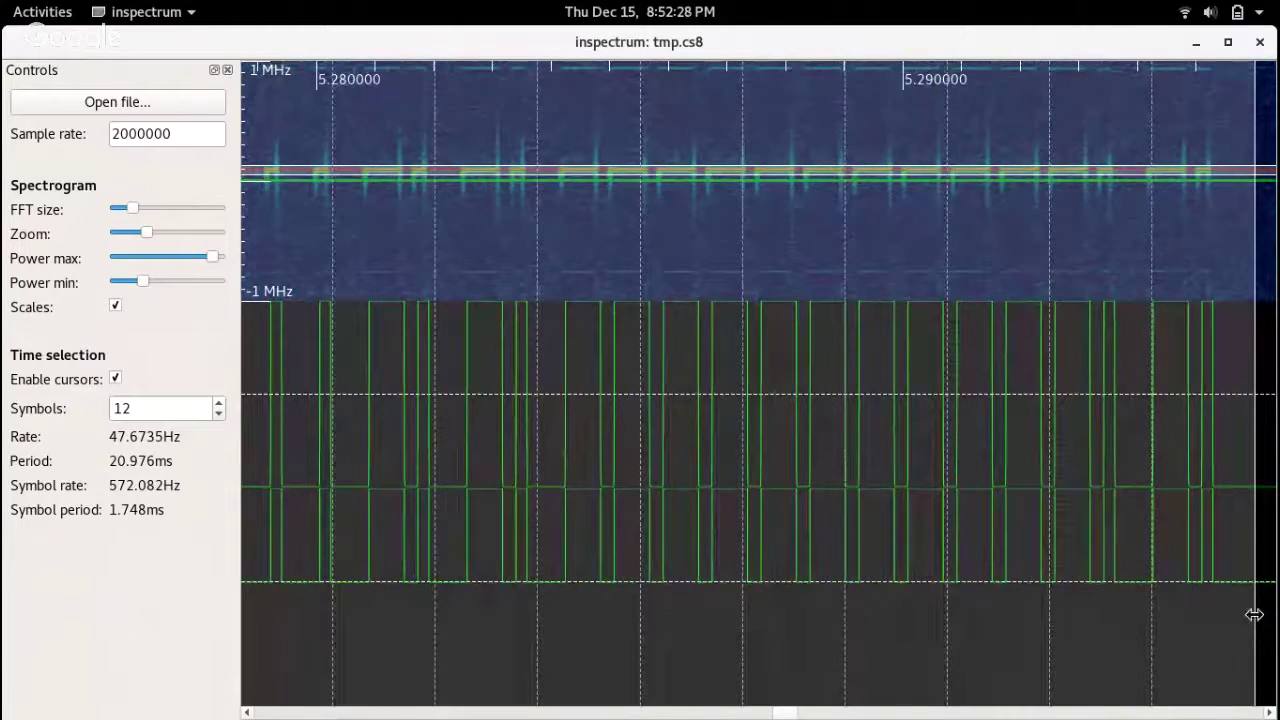
drag(1254, 614, 1202, 614)
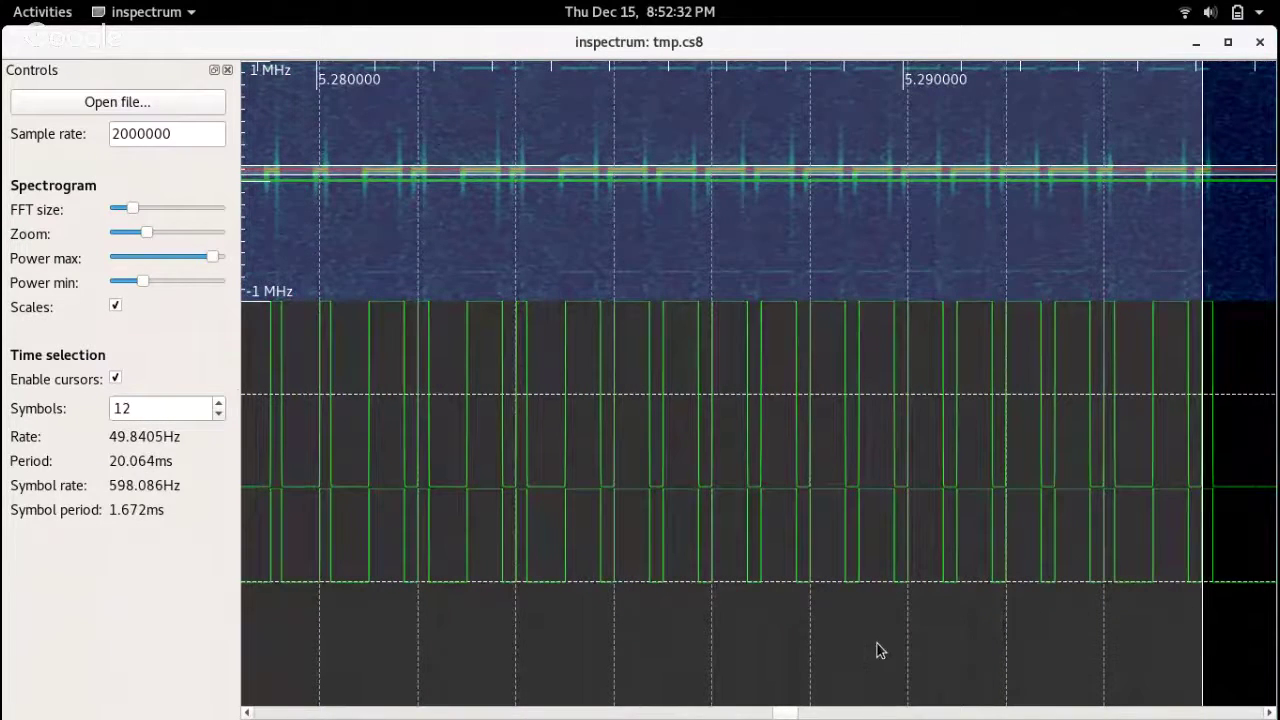
scroll(876, 651, up, 2)
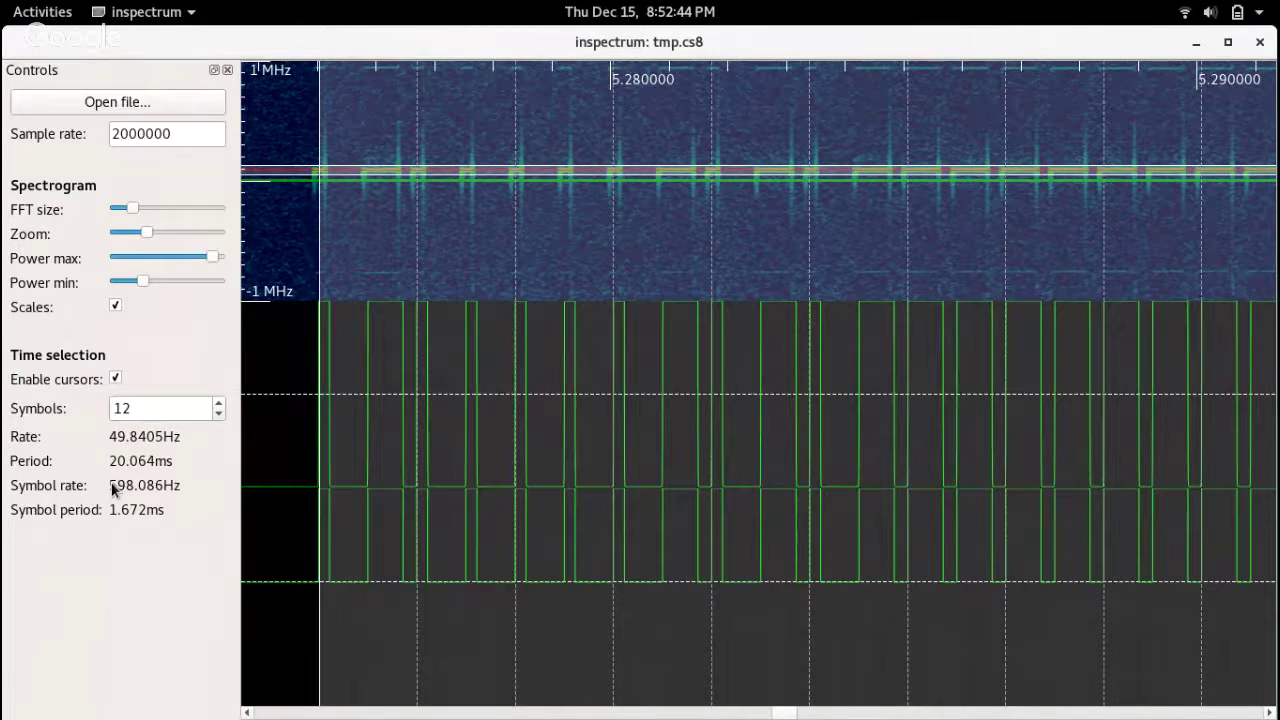
Close inspectrum and open ~/sdr/doorbell.txt in less.
click(1259, 44)
text(cd /)
key(BackSpace)
key(Return)
text(cd s)
key(Tab)
key(Return)
text(less )
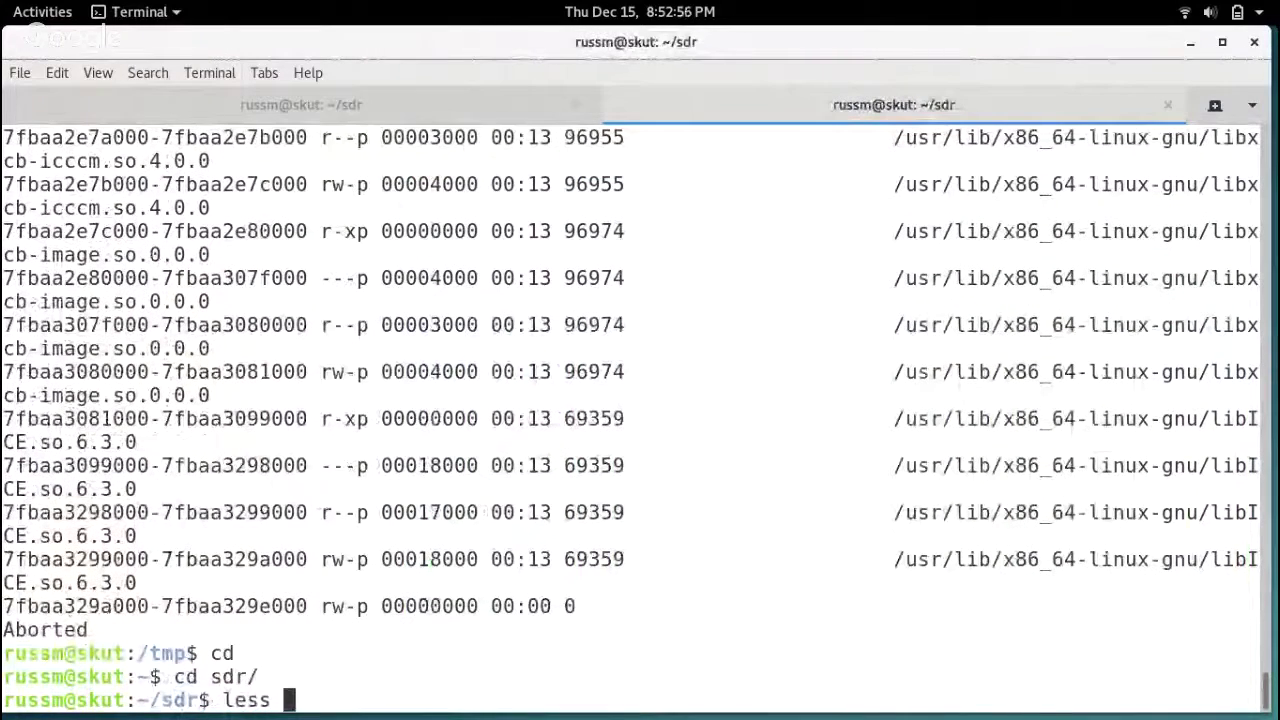
text(d)
key(Tab)
key(Return)
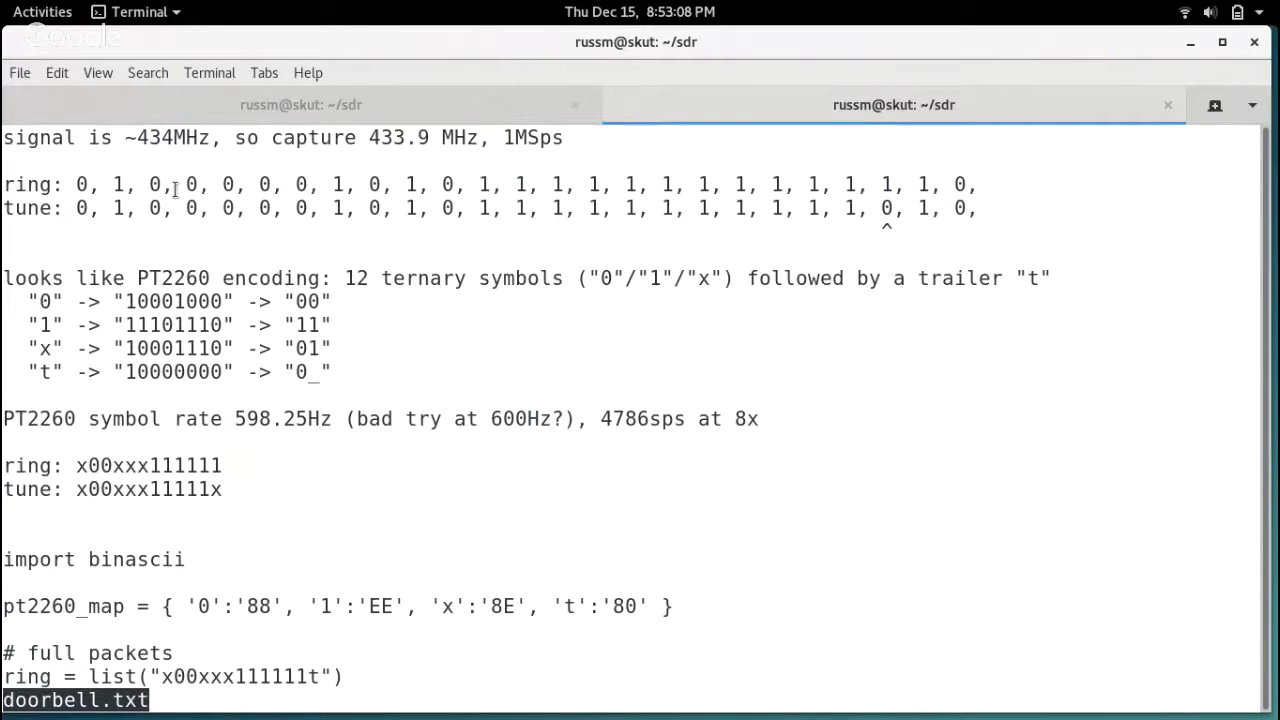
Highlight the ring and tune bit lines, refresh the other tab's prompt, and return to the notes.
triple_click(120, 184)
drag(120, 184, 133, 212)
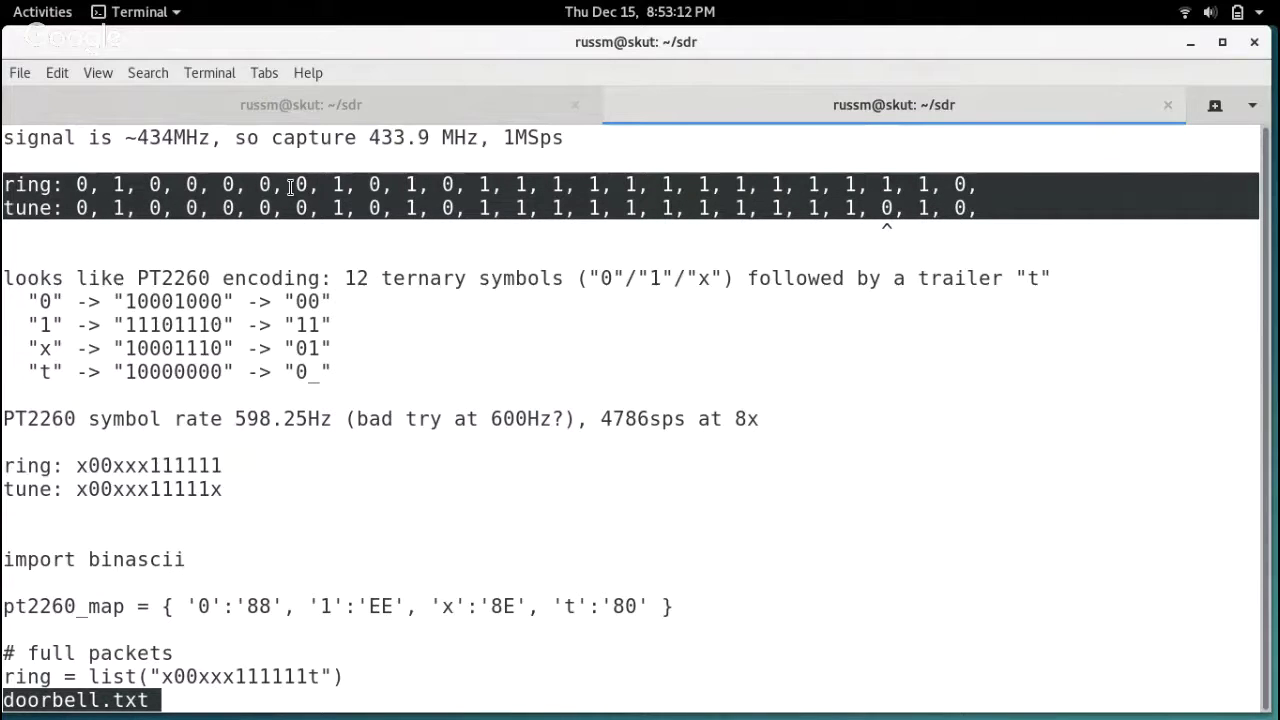
click(327, 100)
key(Return)
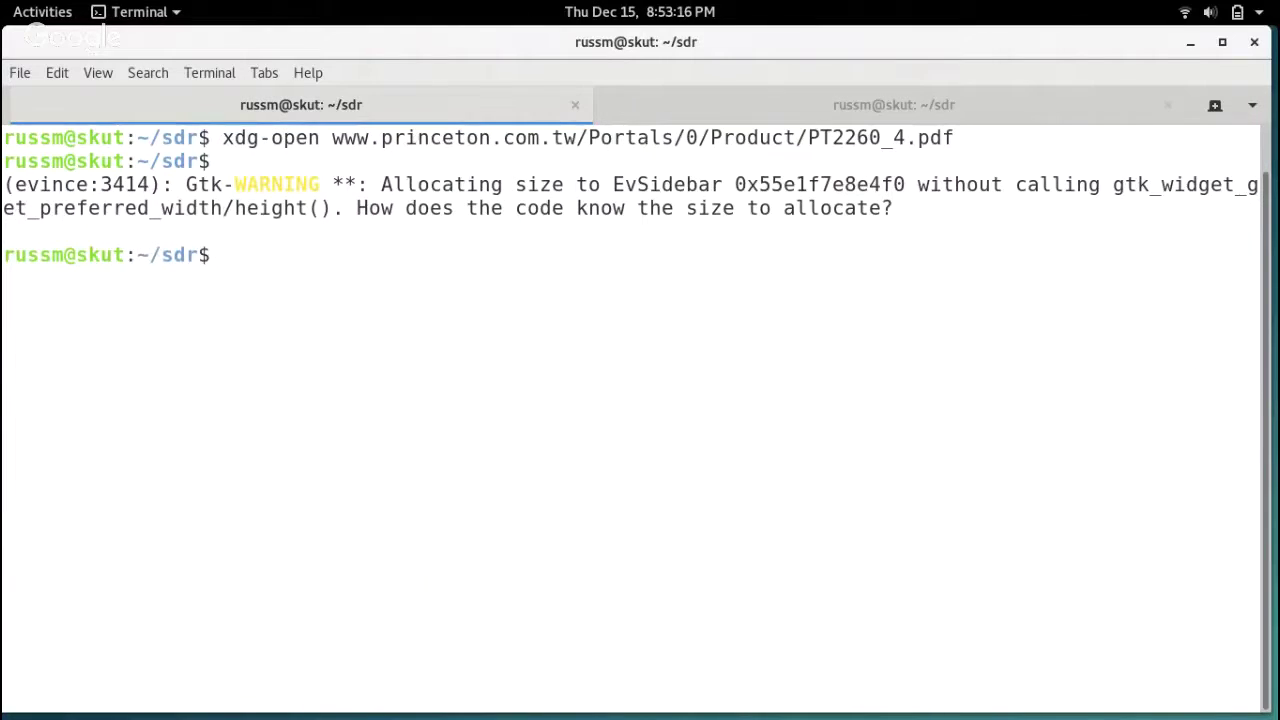
click(854, 100)
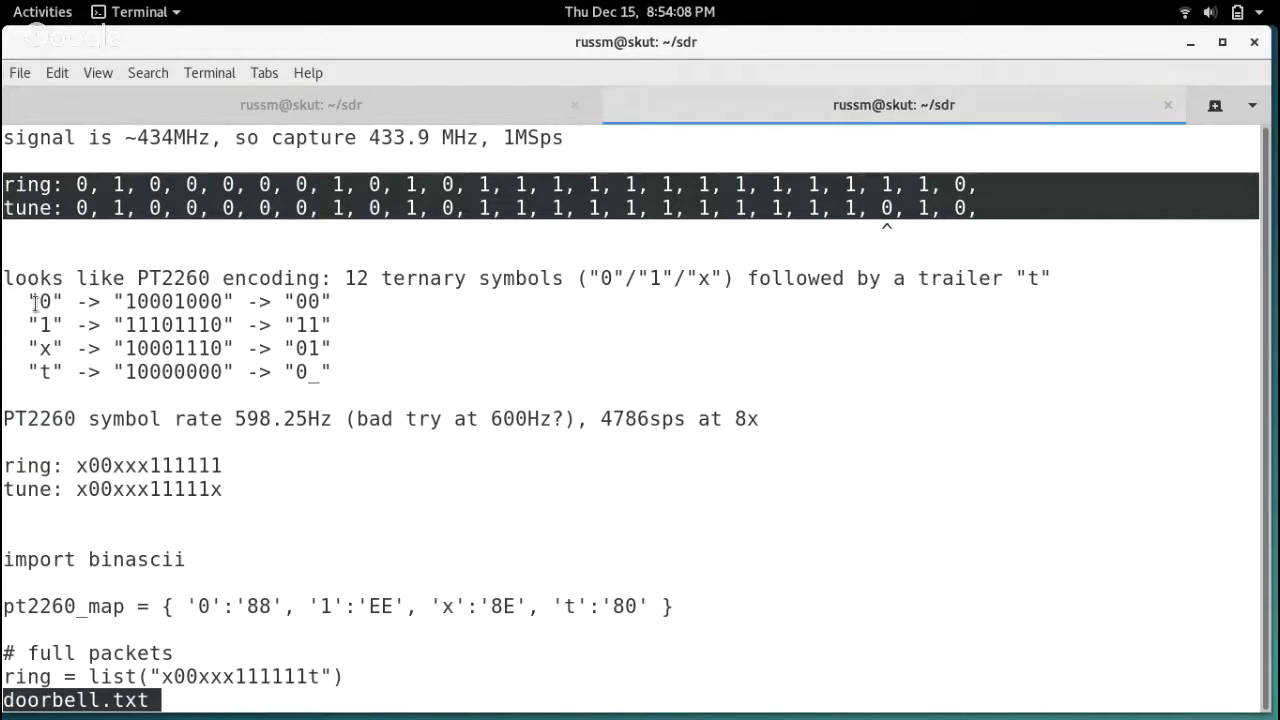
Highlight the 0 symbol and its 10001000 bit pattern in the PT2260 encoding table.
mouse_move(40, 301)
mouse_down()
mouse_move(88, 301)
mouse_move(50, 301)
mouse_up()
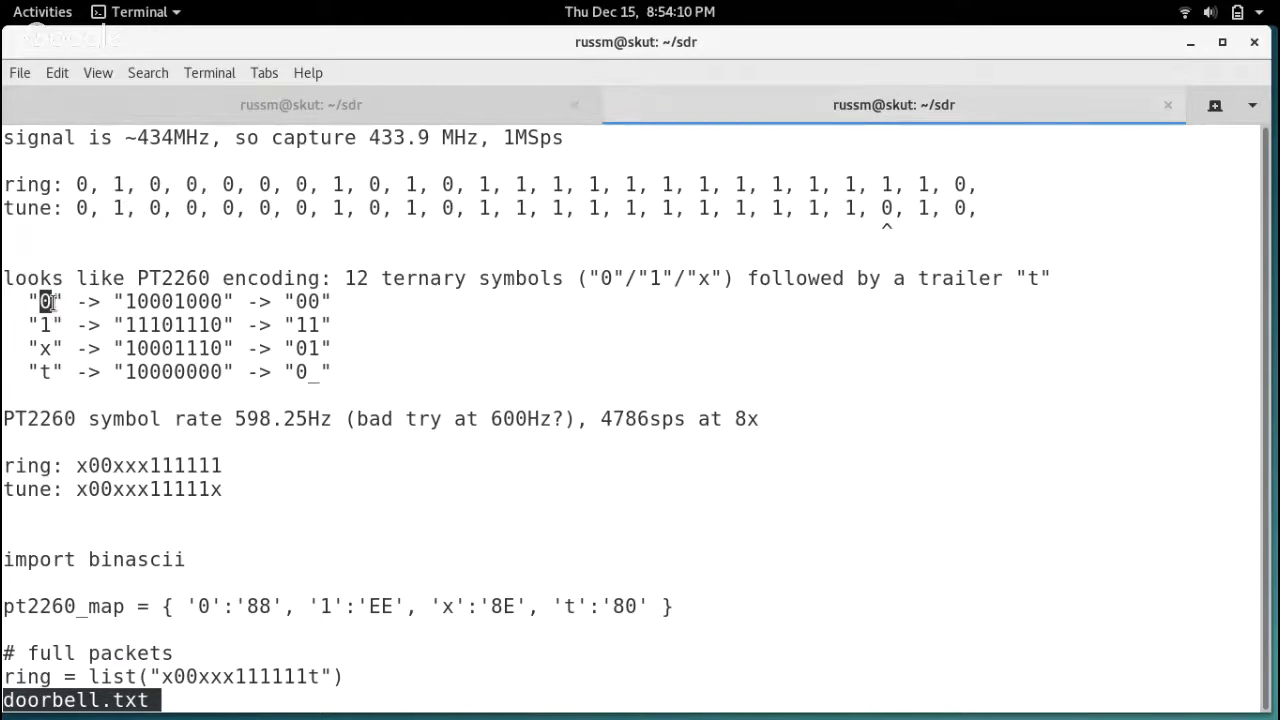
double_click(129, 302)
drag(129, 302, 116, 302)
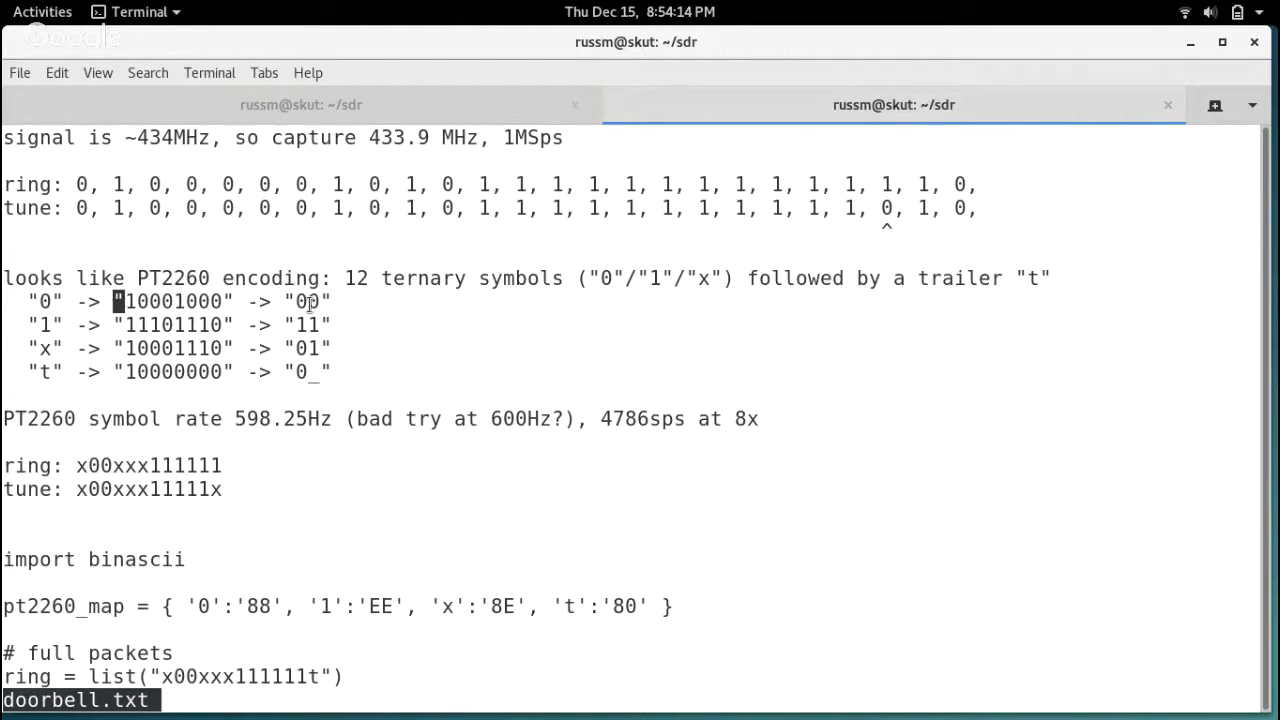
click(183, 301)
double_click(183, 301)
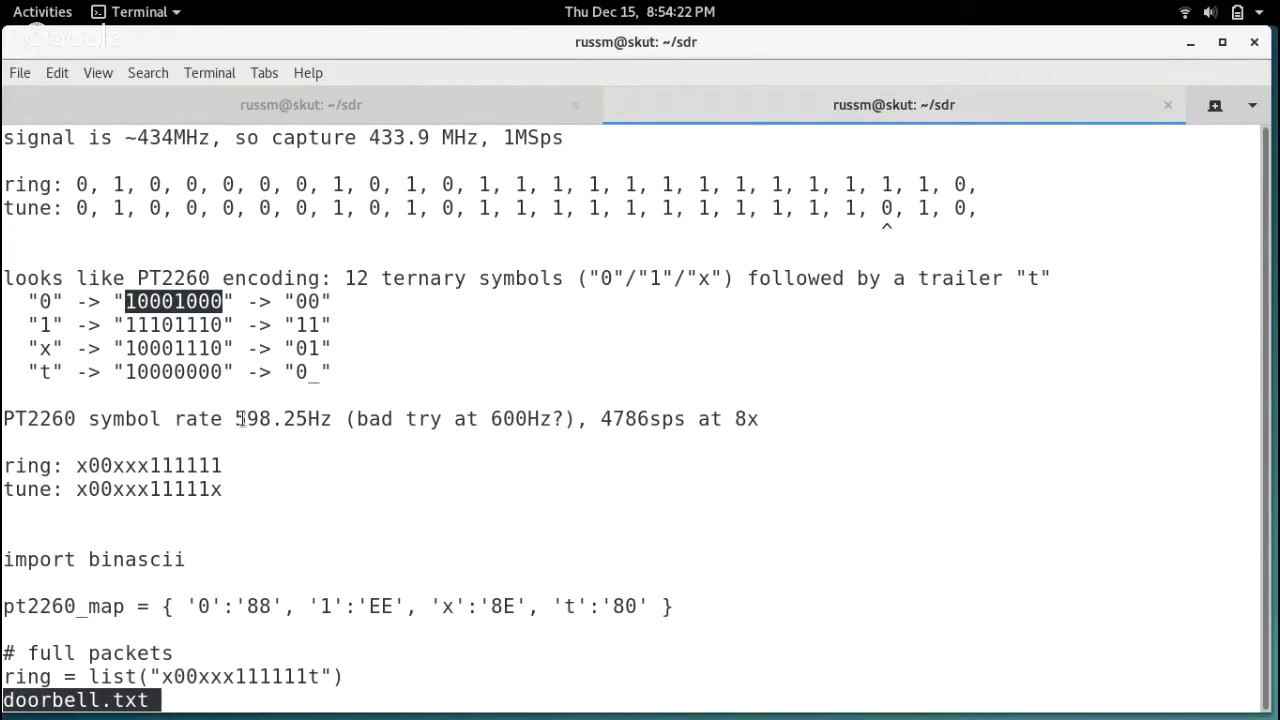
click(577, 473)
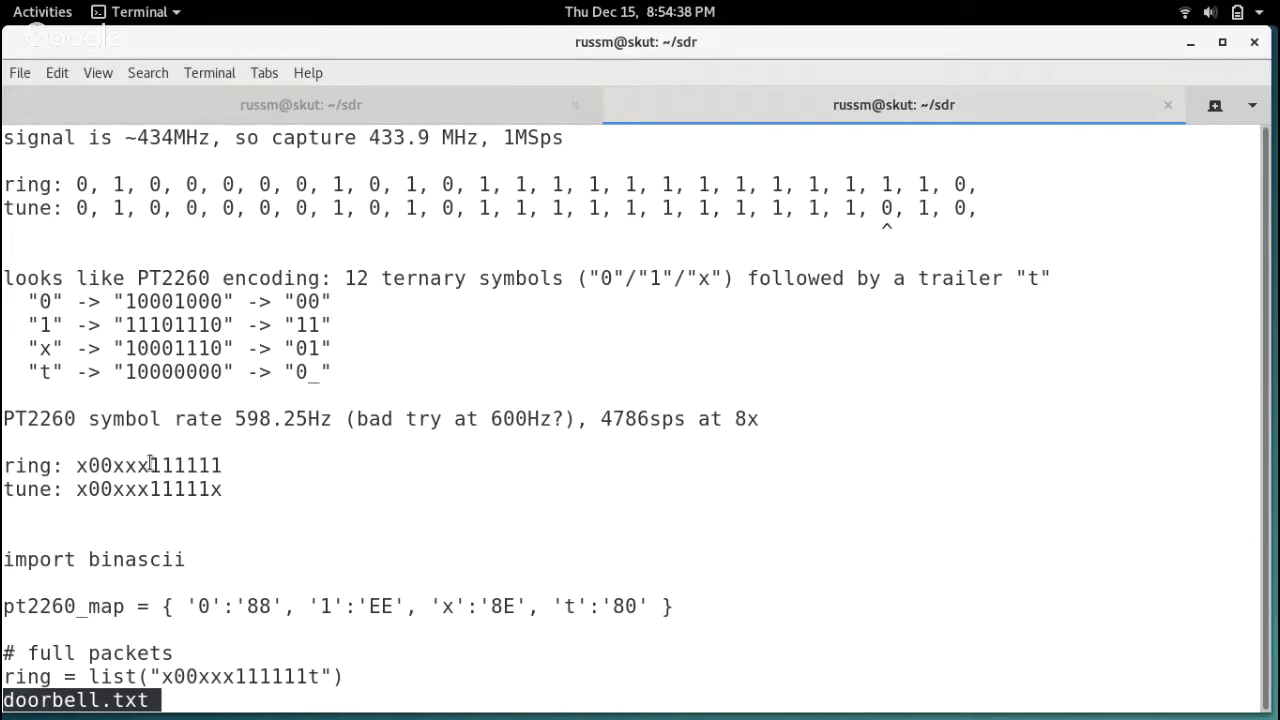
Highlight the ring's 111111 and tune's 11111x code parts, then reveal the tune packet line.
drag(150, 465, 222, 465)
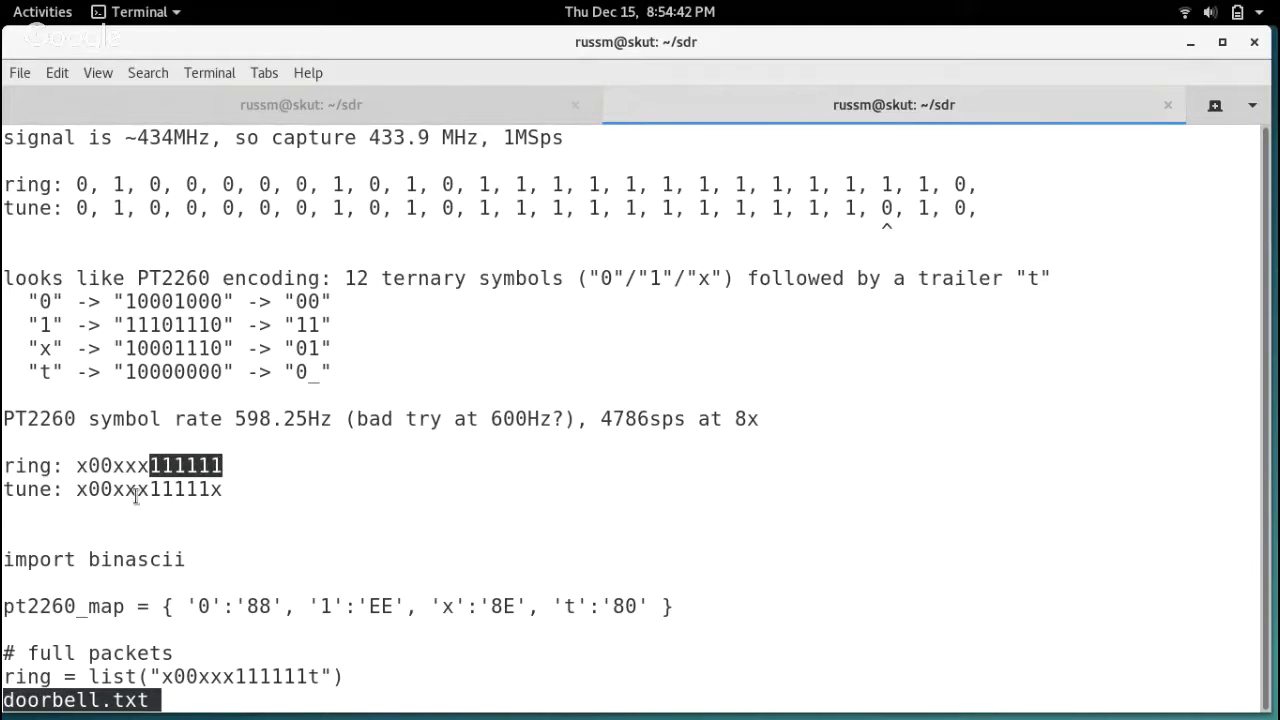
drag(148, 489, 222, 489)
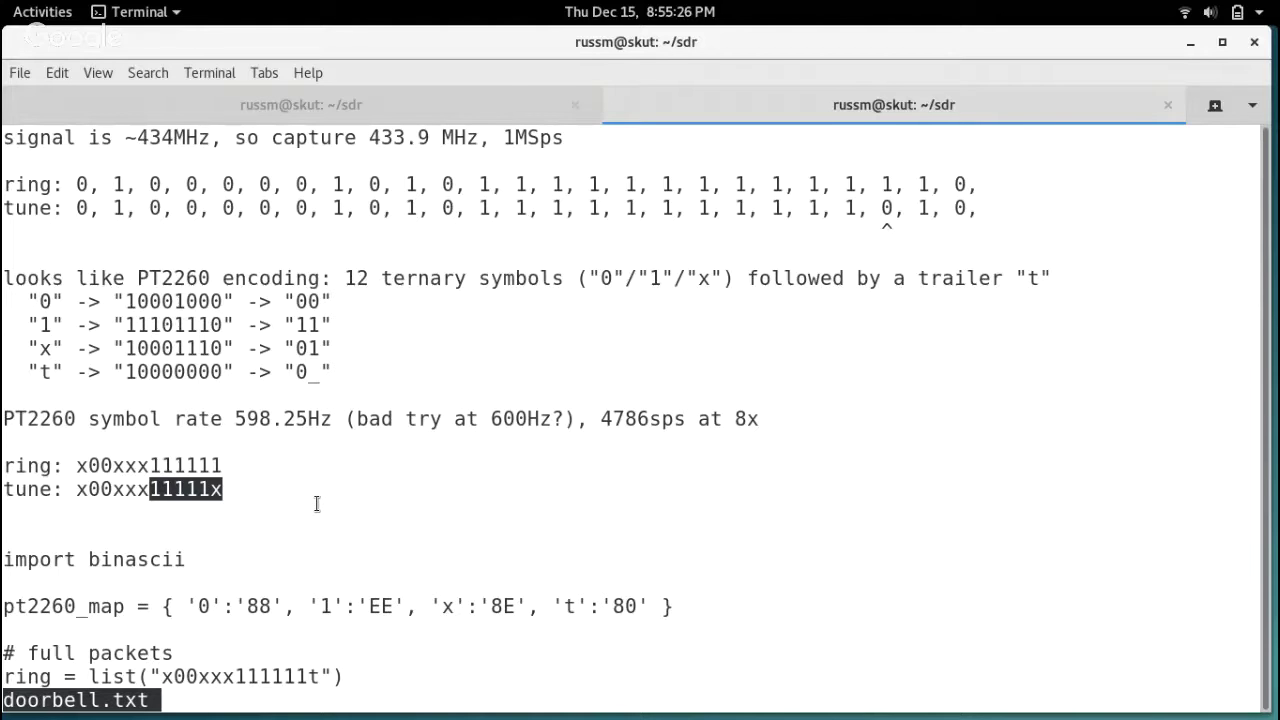
key(Down)
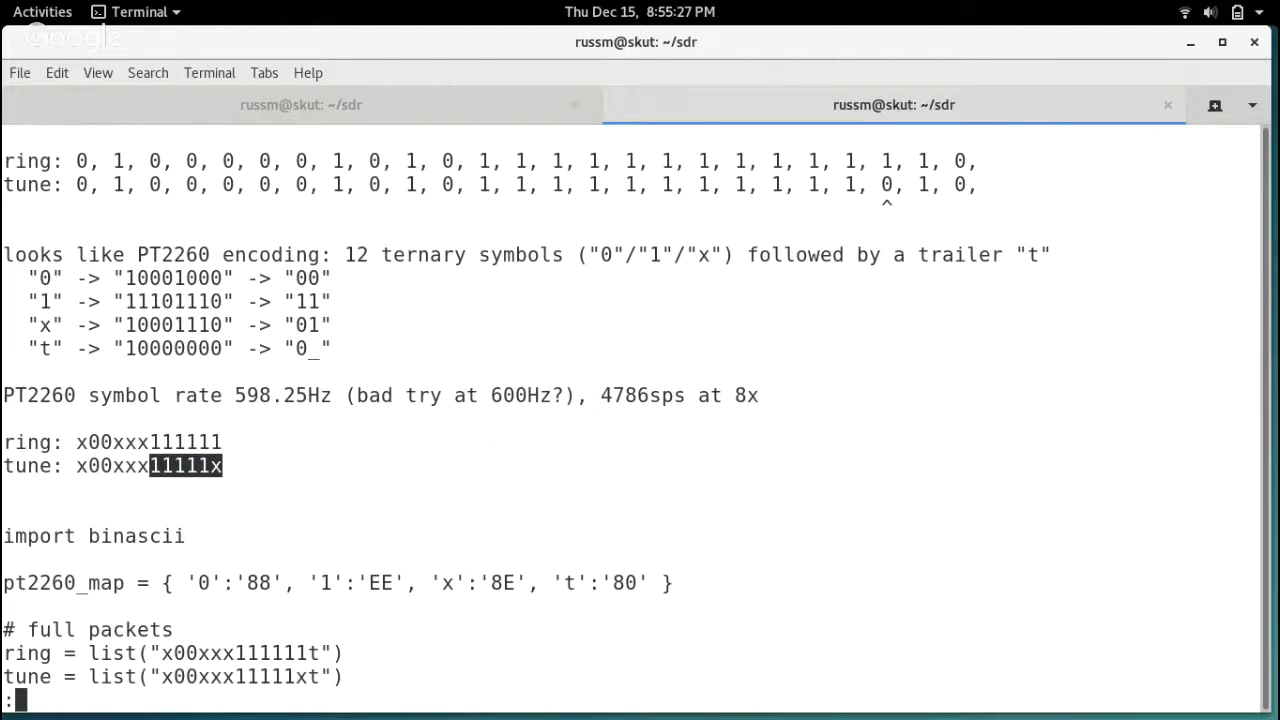
Switch to the other shell session and change into the ~/rfcat folder.
key(Down)
key(Down)
key(Down)
key(Down)
key(Down)
key(Down)
key(ctrl+Page_Up)
text(cd)
key(Return)
text(cd )
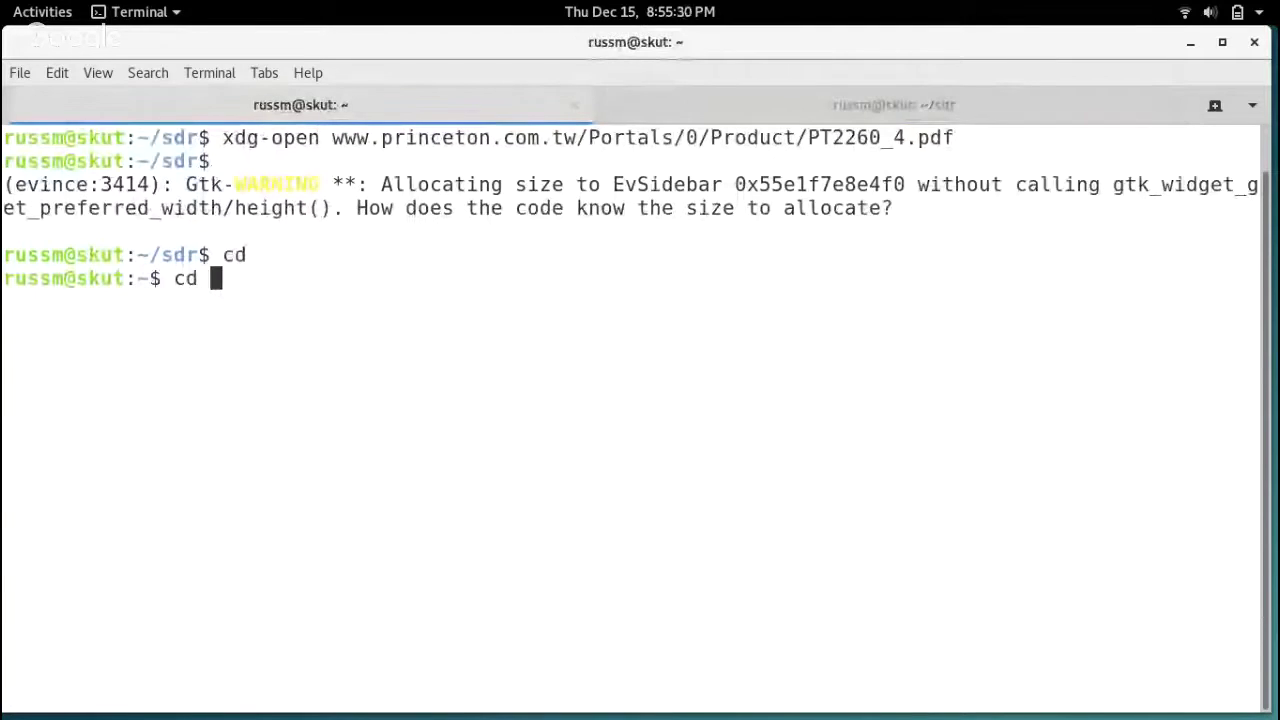
text(r)
key(Tab)
key(Return)
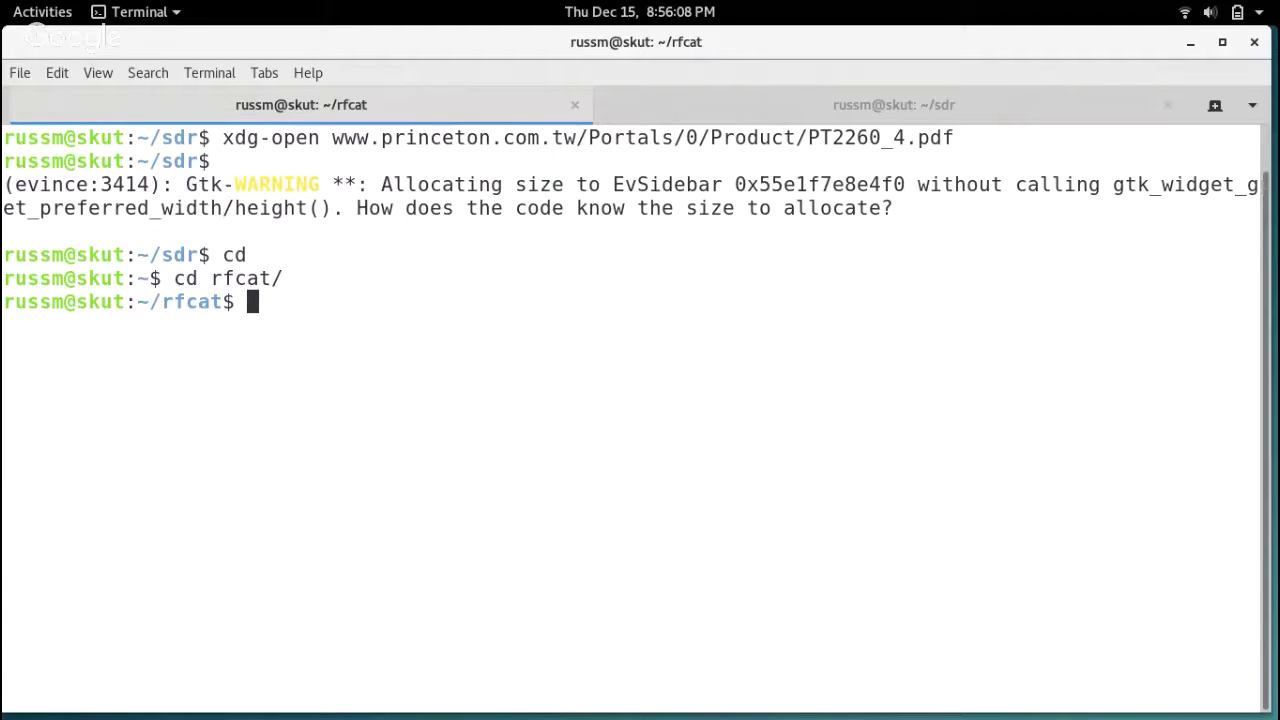
List the rfcat folder with ls -lF and the rflib modules, then start typing ./rfcat -.
text(ls -lF)
key(Return)
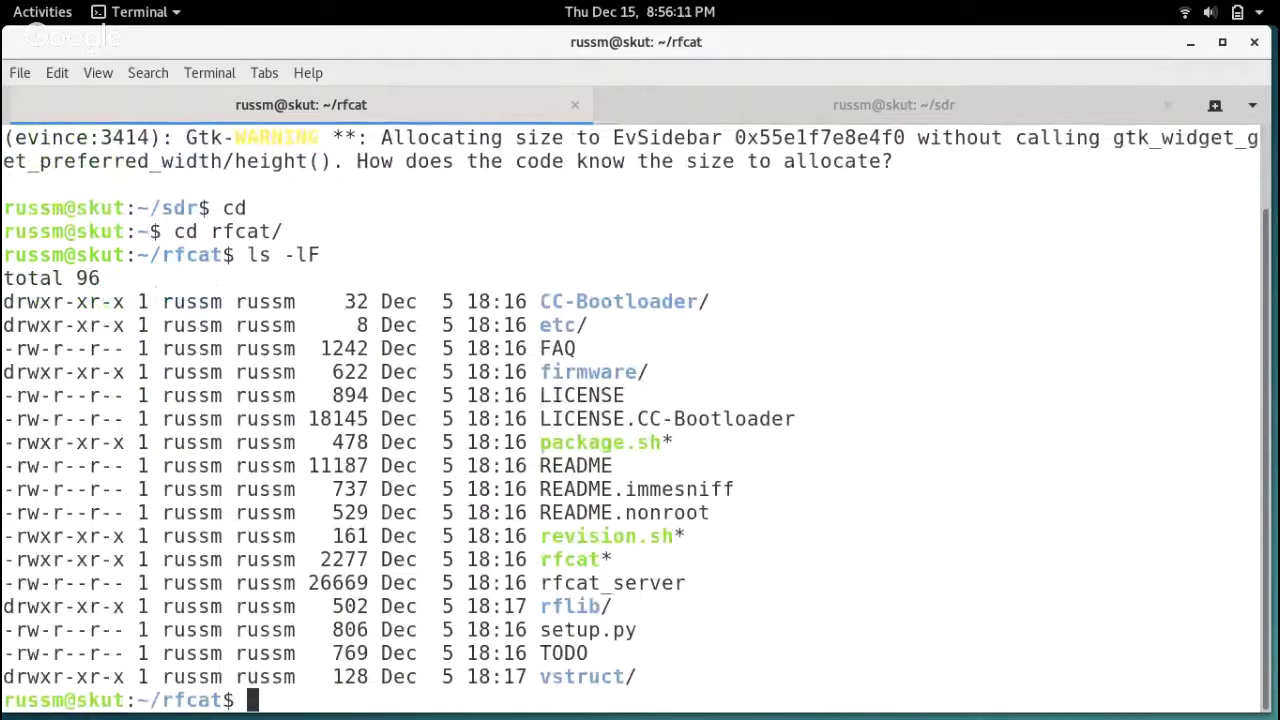
text(ls rflib/)
key(Return)
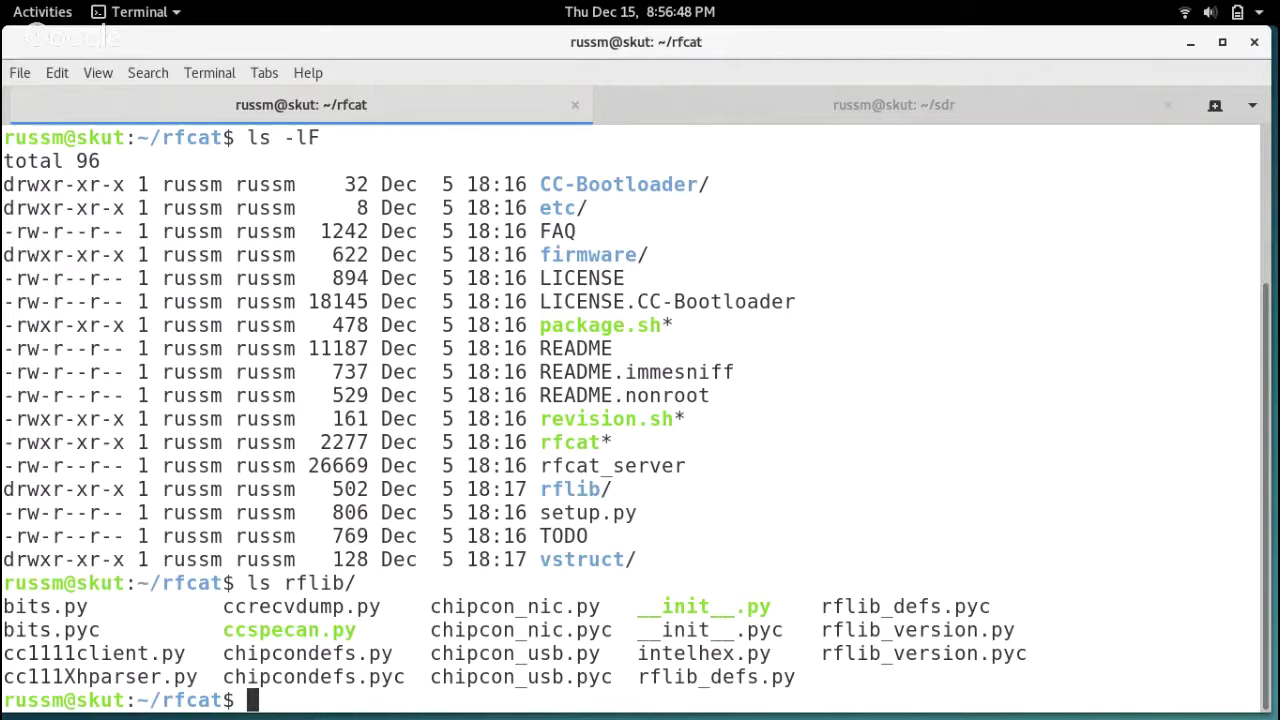
text(ls -lF)
key(Return)
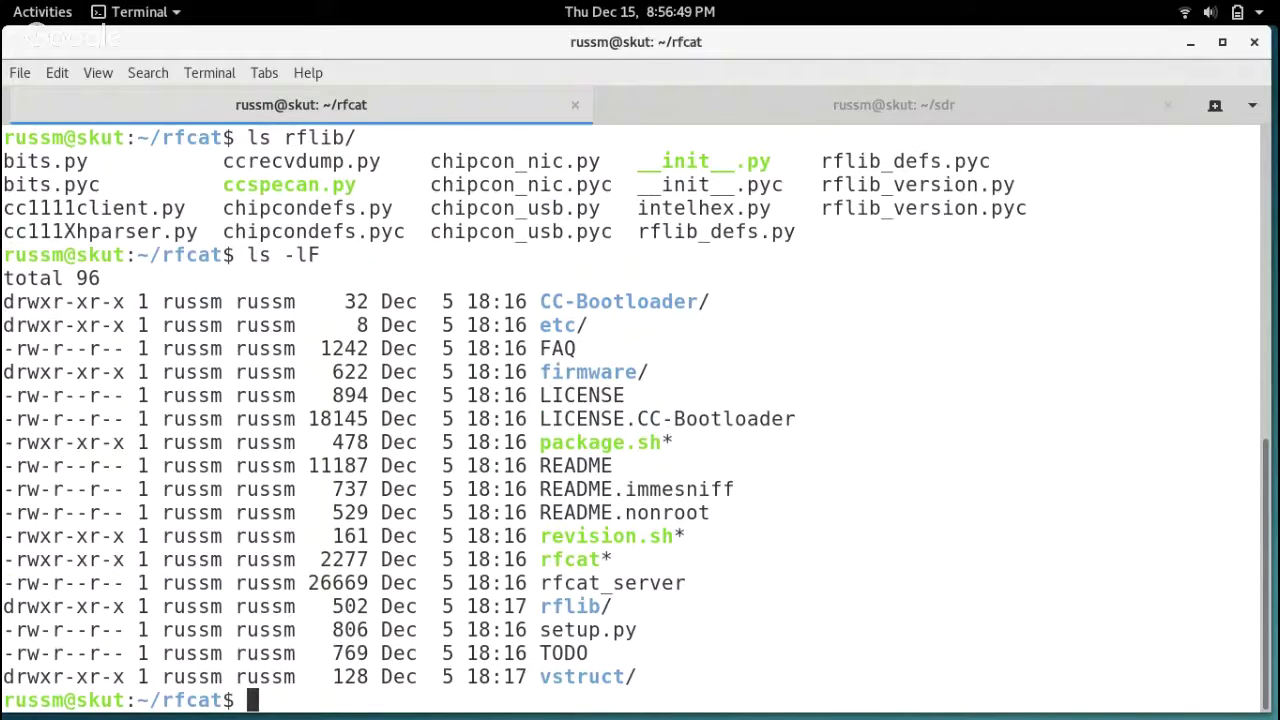
text(./rfcat -)
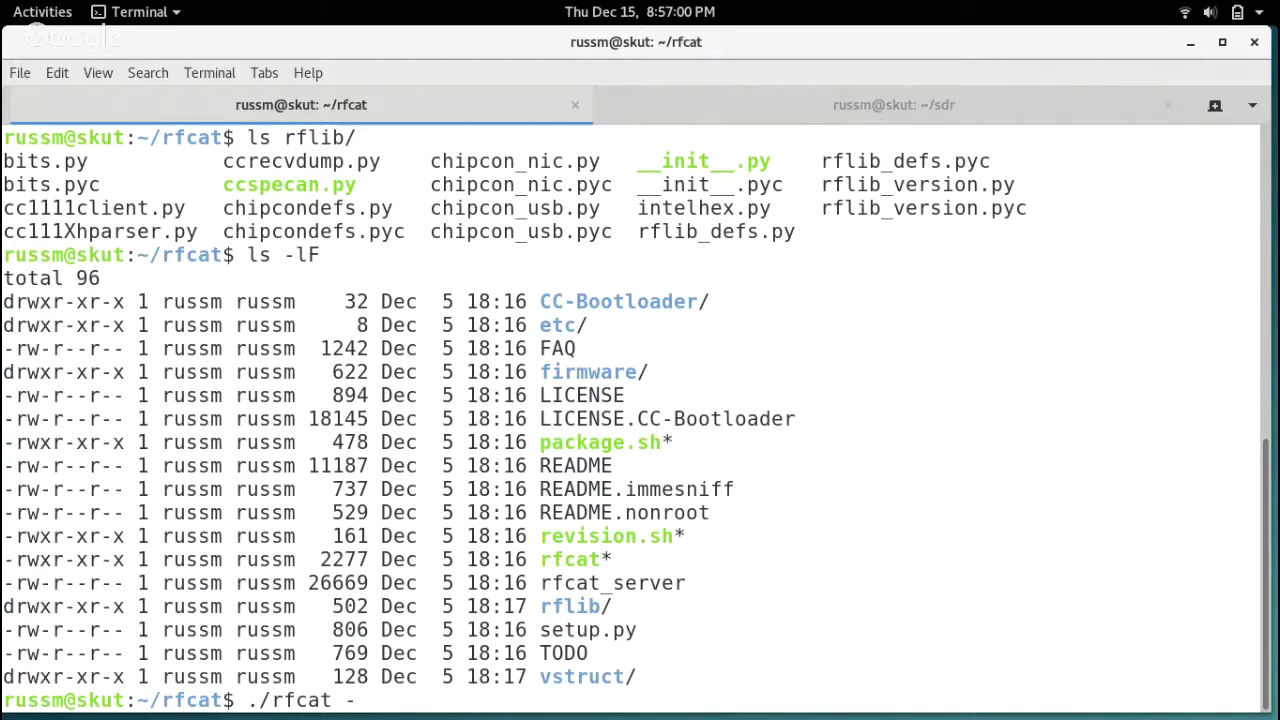
Launch RfCat in research mode with ./rfcat -r.
text(r)
double_click(573, 553)
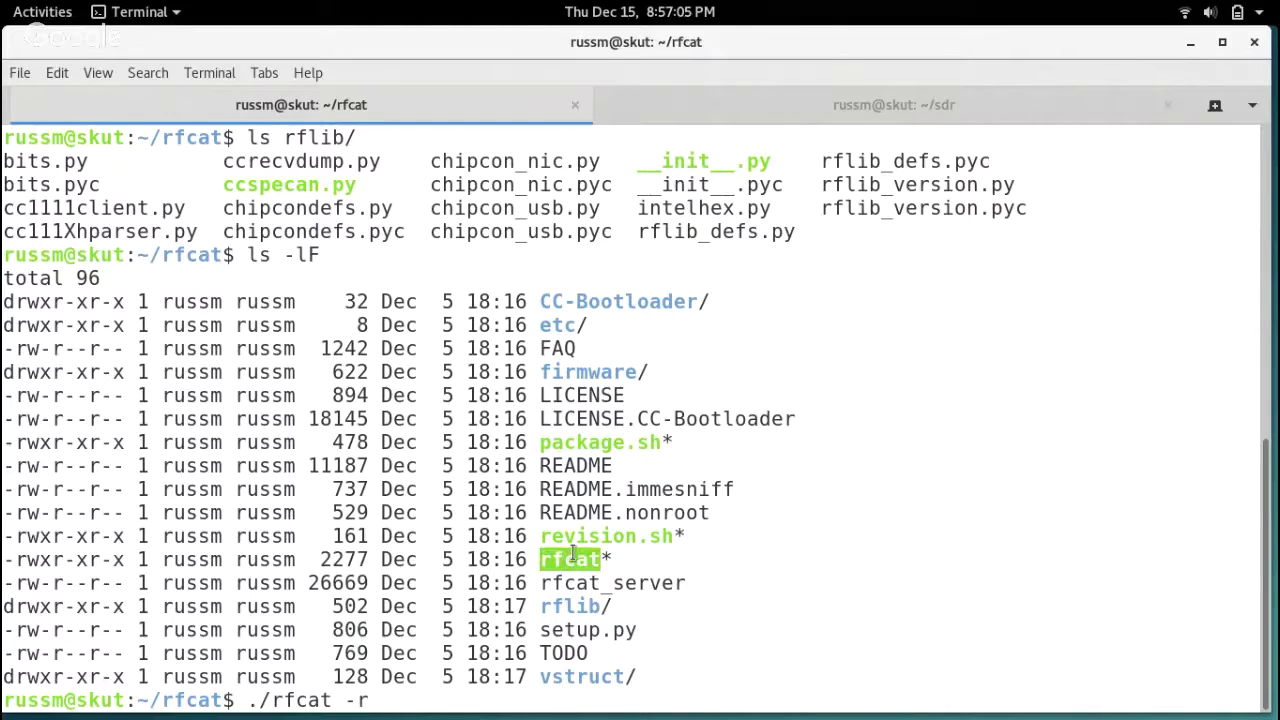
click(340, 692)
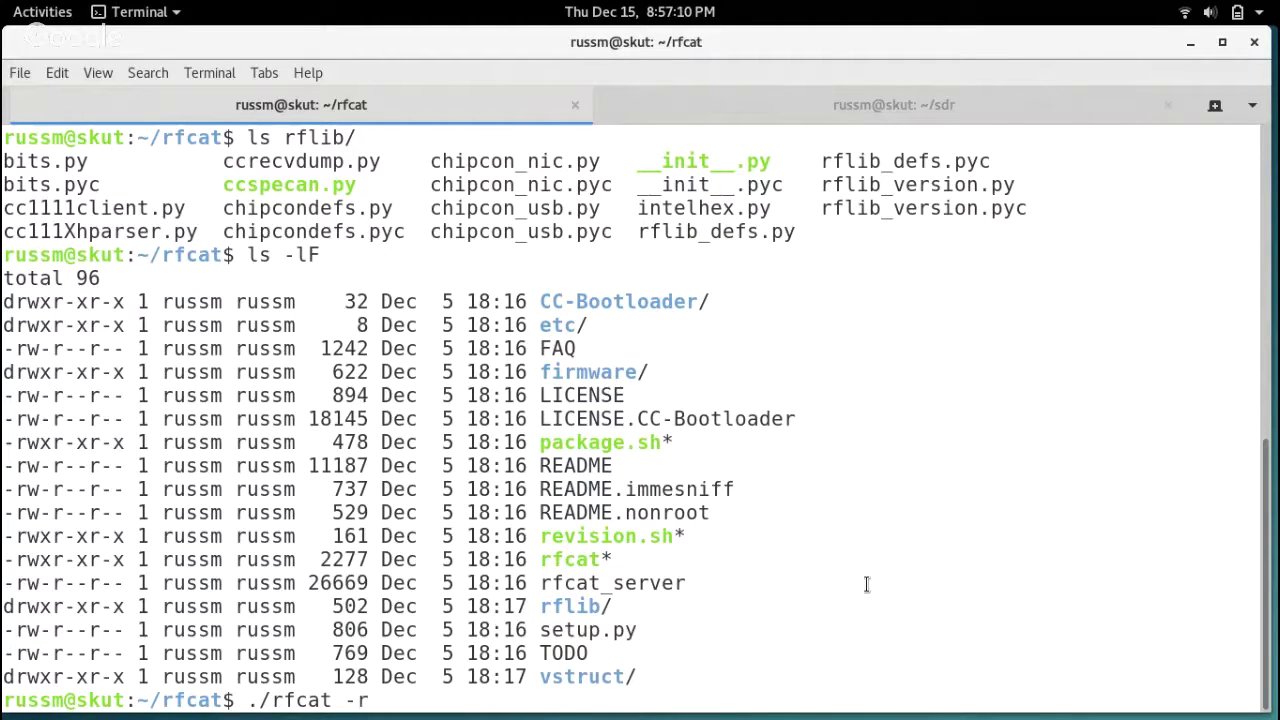
key(Return)
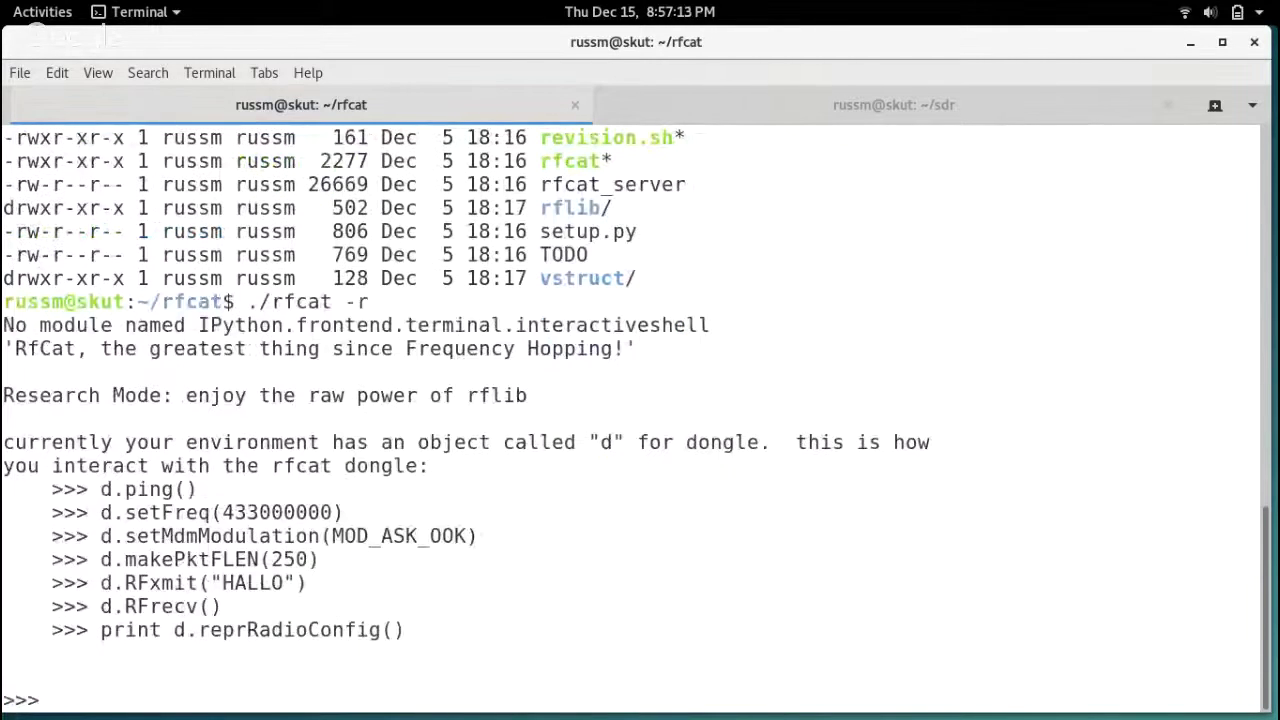
Run d.ping() on the dongle, getting all 10 pings back.
double_click(134, 487)
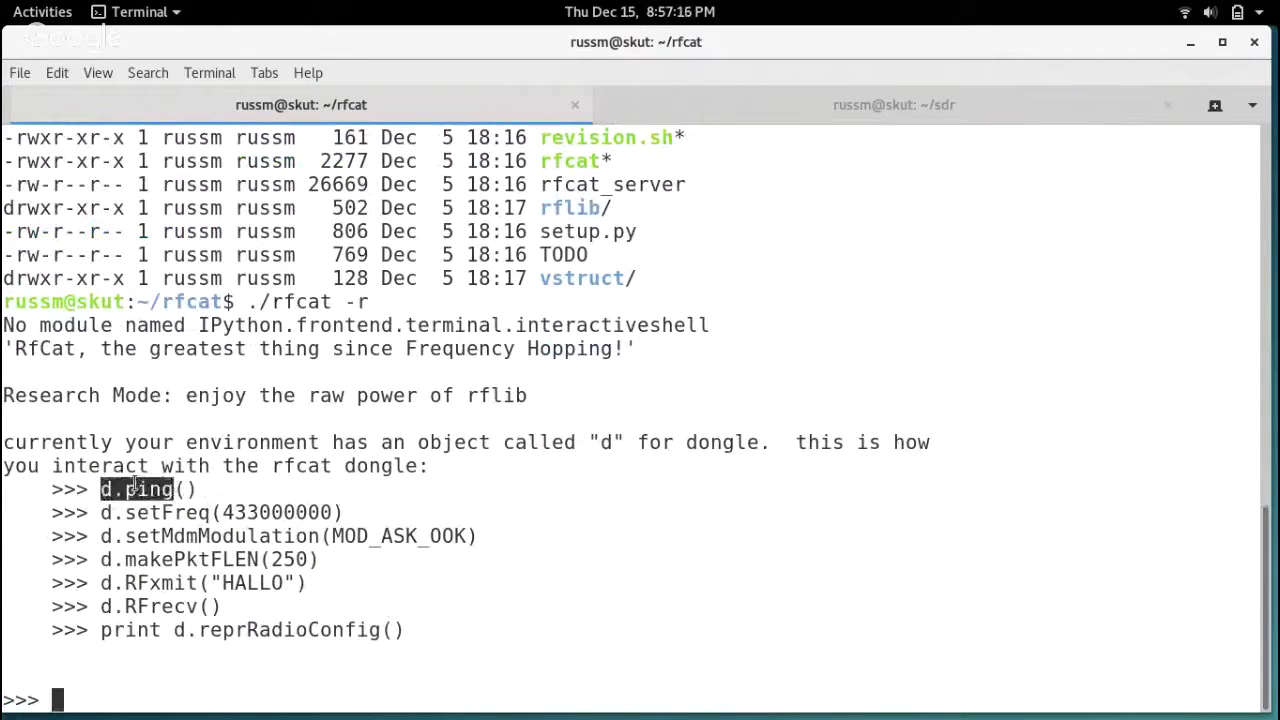
middle_click(134, 487)
text(())
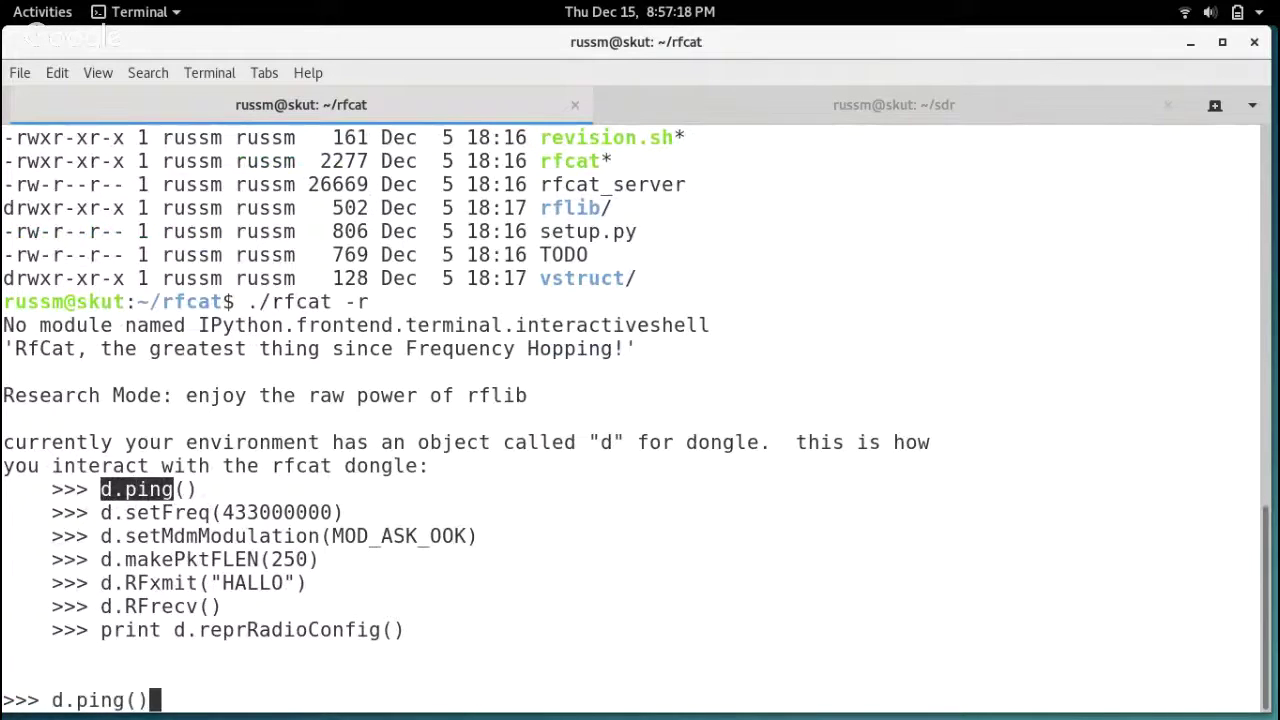
key(Return)
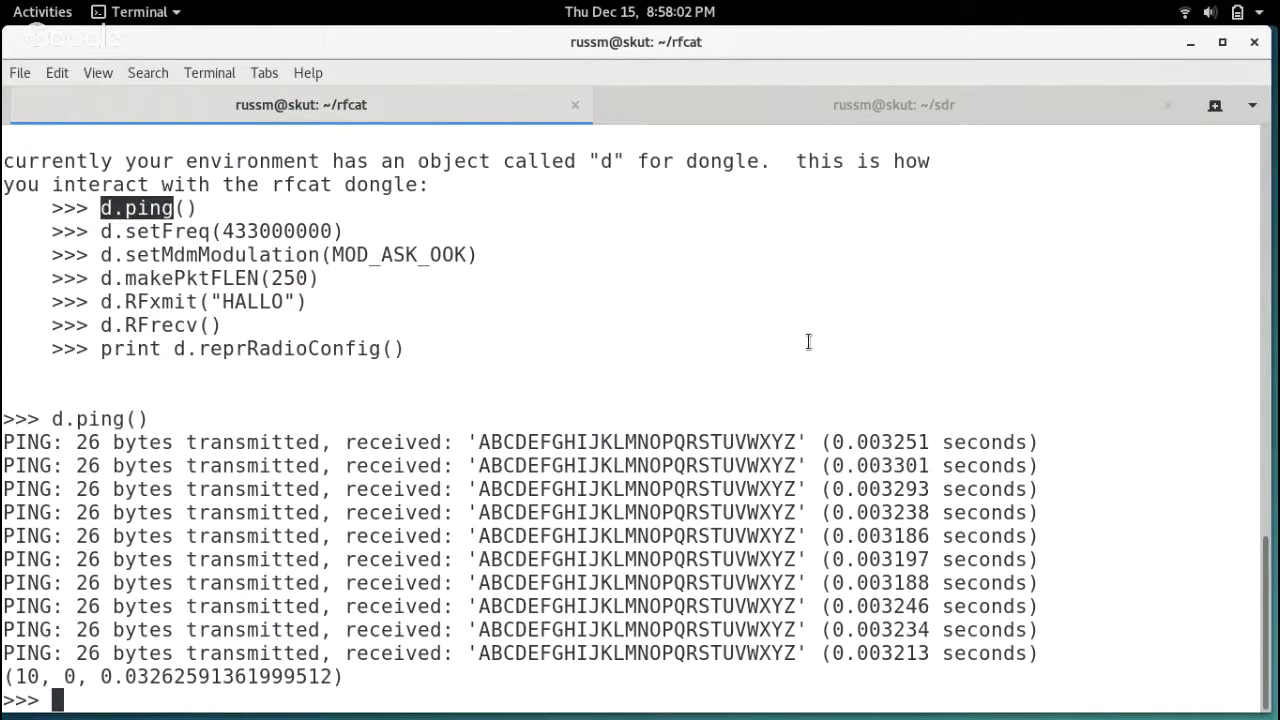
Check the ring_data and tune_data lines in the sdr doorbell notes.
key(ctrl+Page_Down)
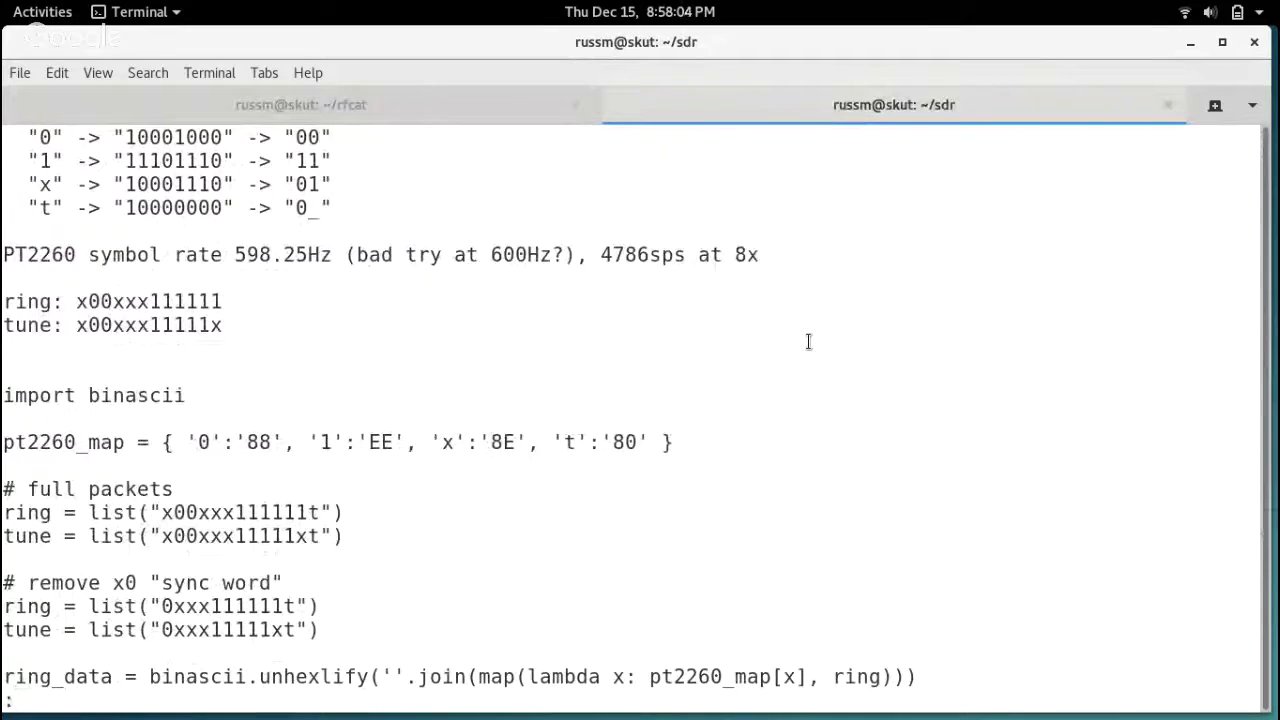
key(Down)
key(Down)
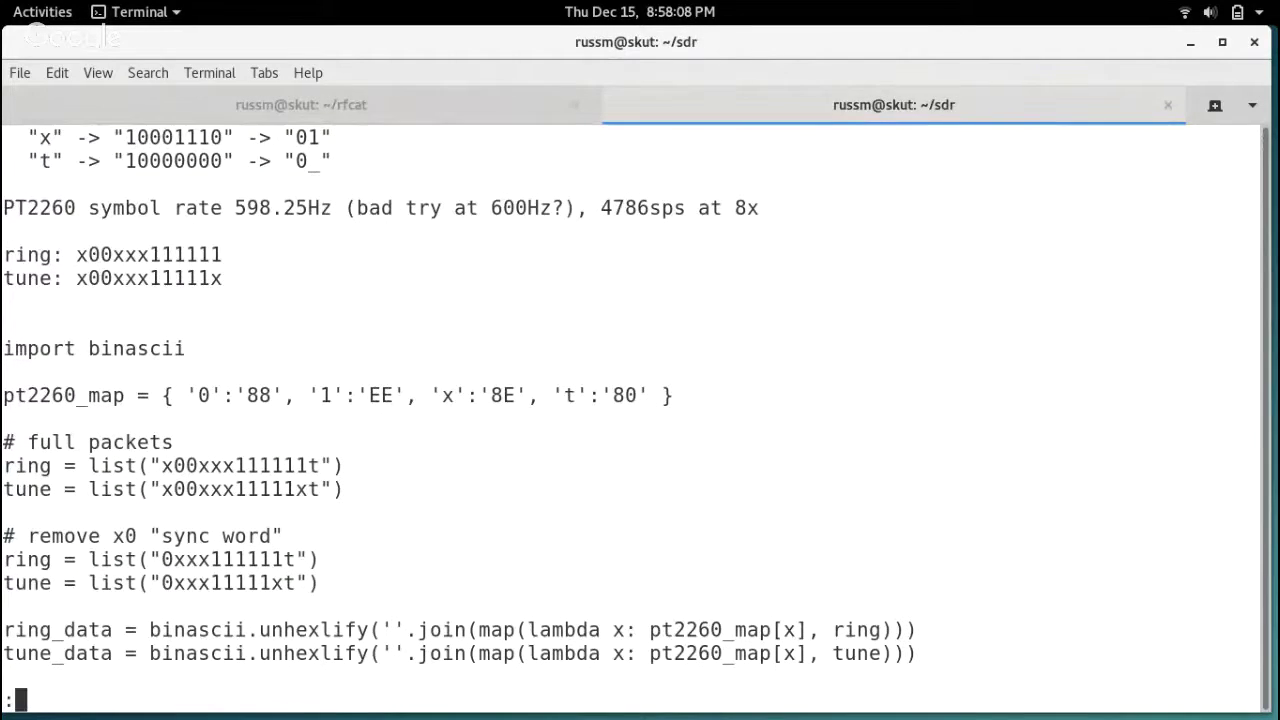
key(ctrl+Page_Up)
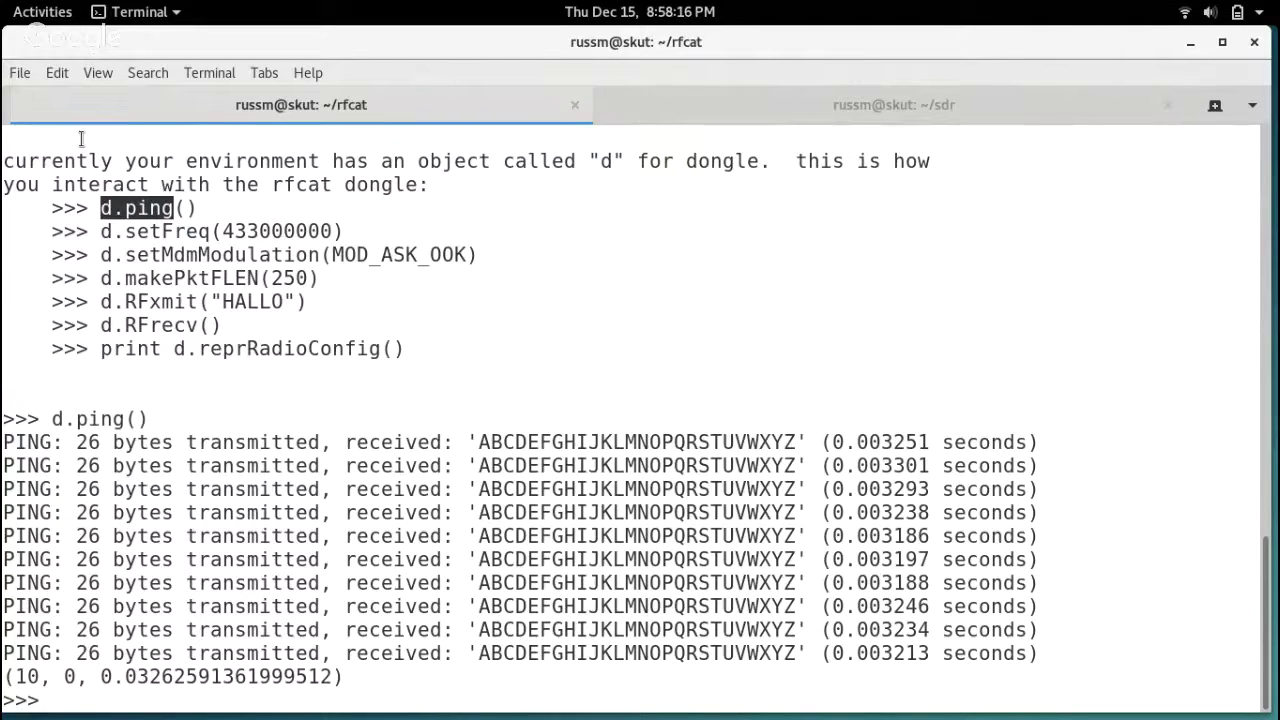
Run print d.reprRadioConfig() to show the dongle's radio configuration.
triple_click(164, 212)
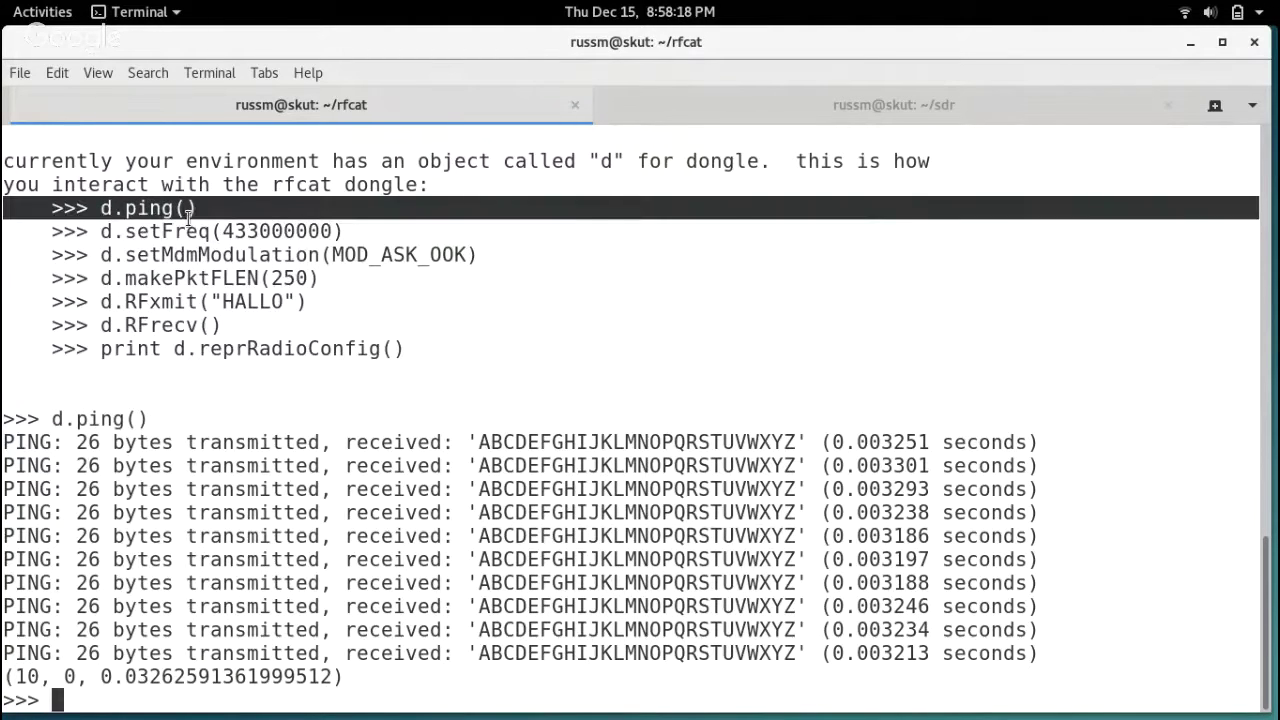
drag(164, 212, 212, 325)
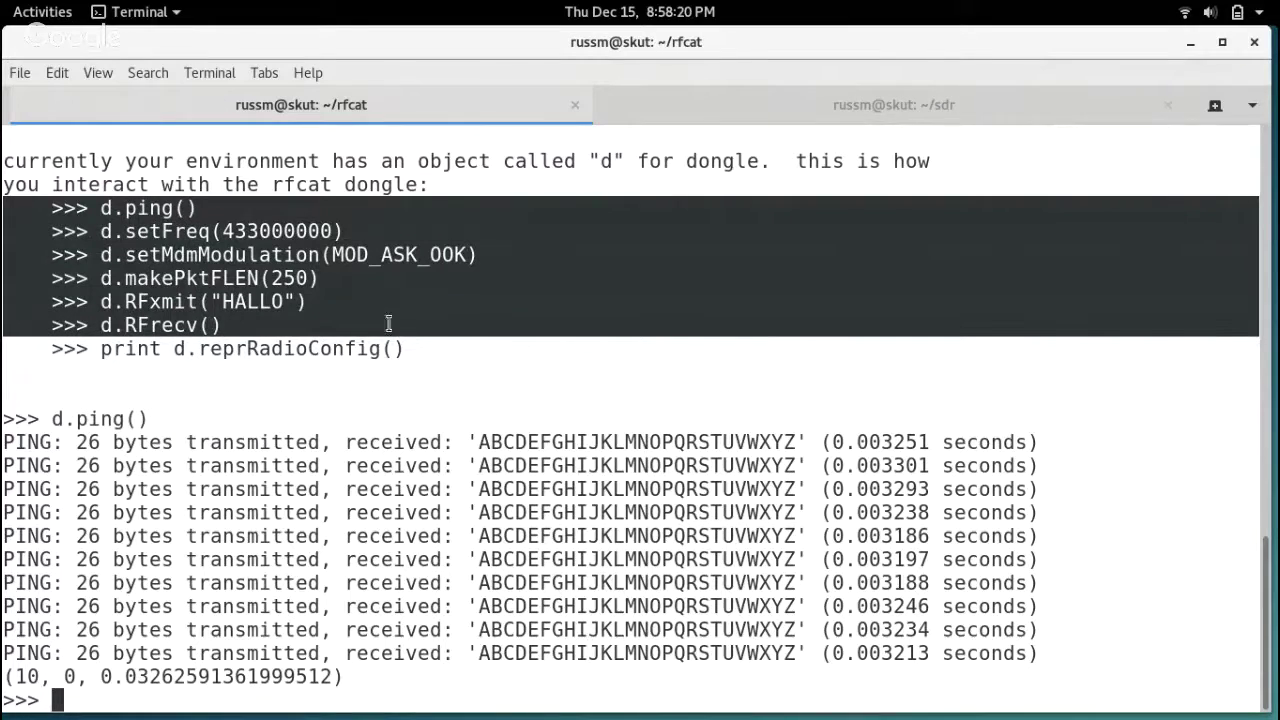
click(553, 316)
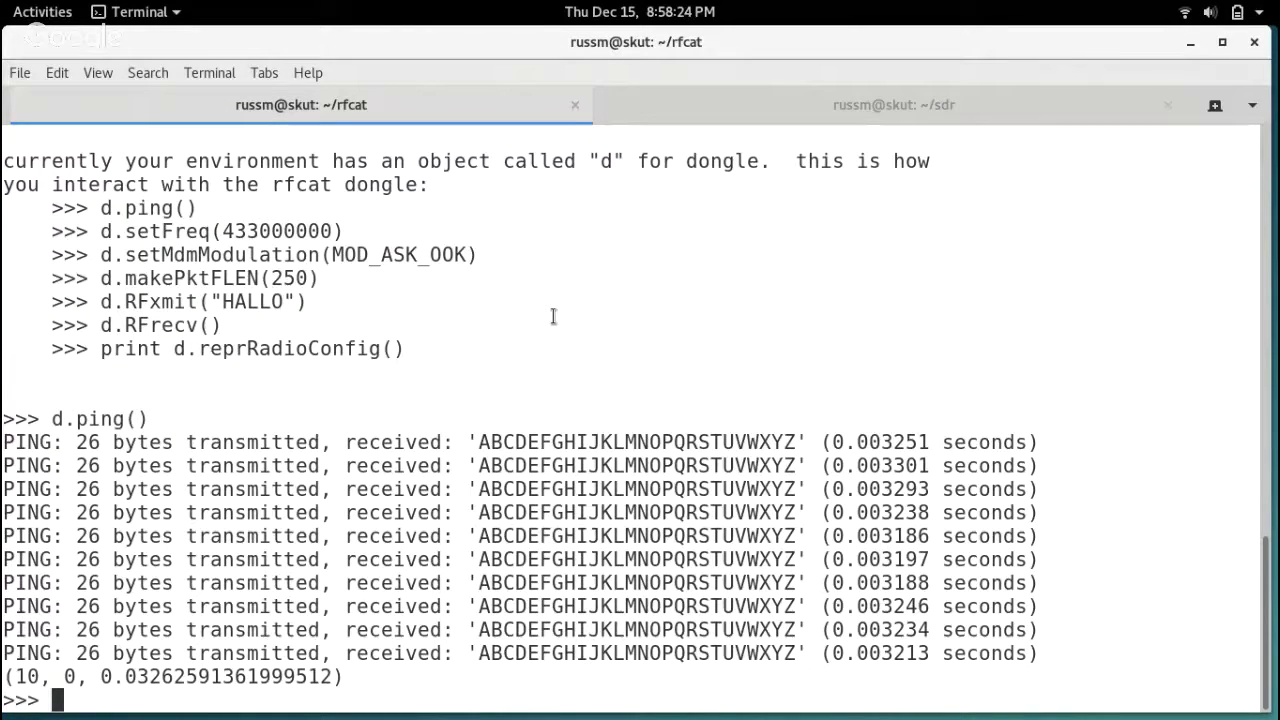
drag(147, 348, 271, 352)
middle_click(271, 352)
text(())
key(Return)
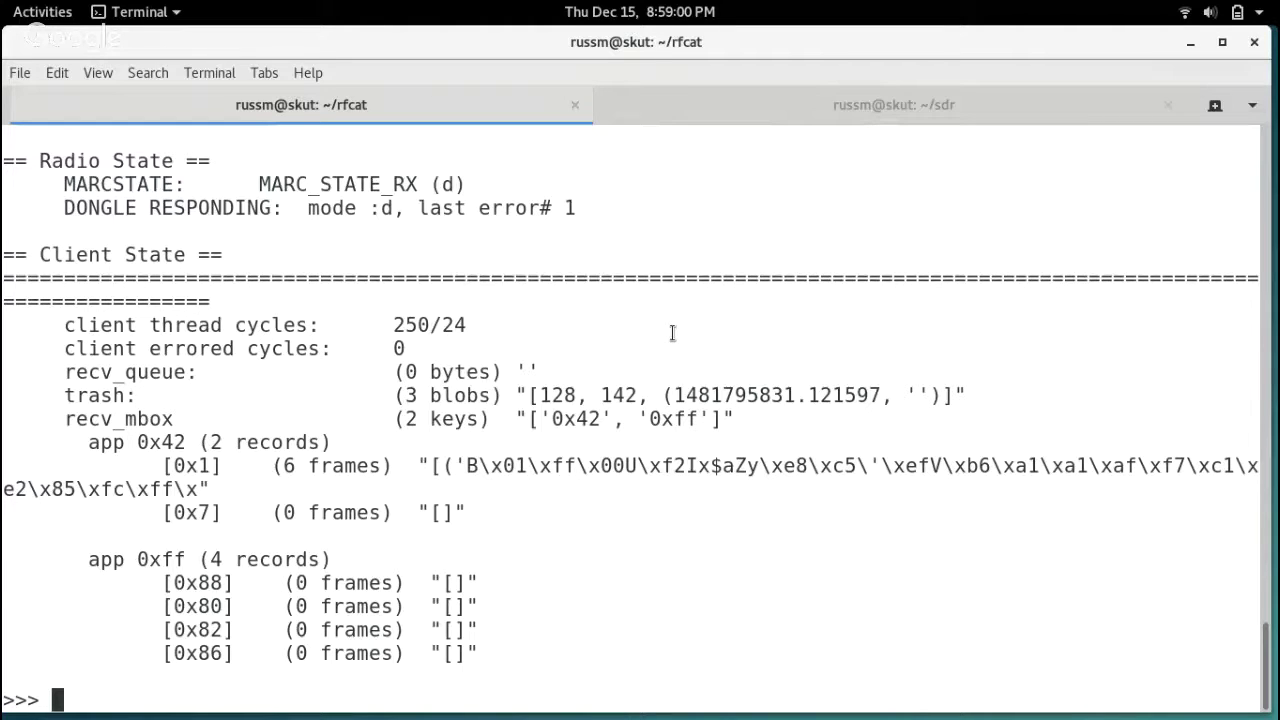
Scroll through the frequency, modem, packet, radio and client state sections of the config report.
scroll(684, 361, up, 5)
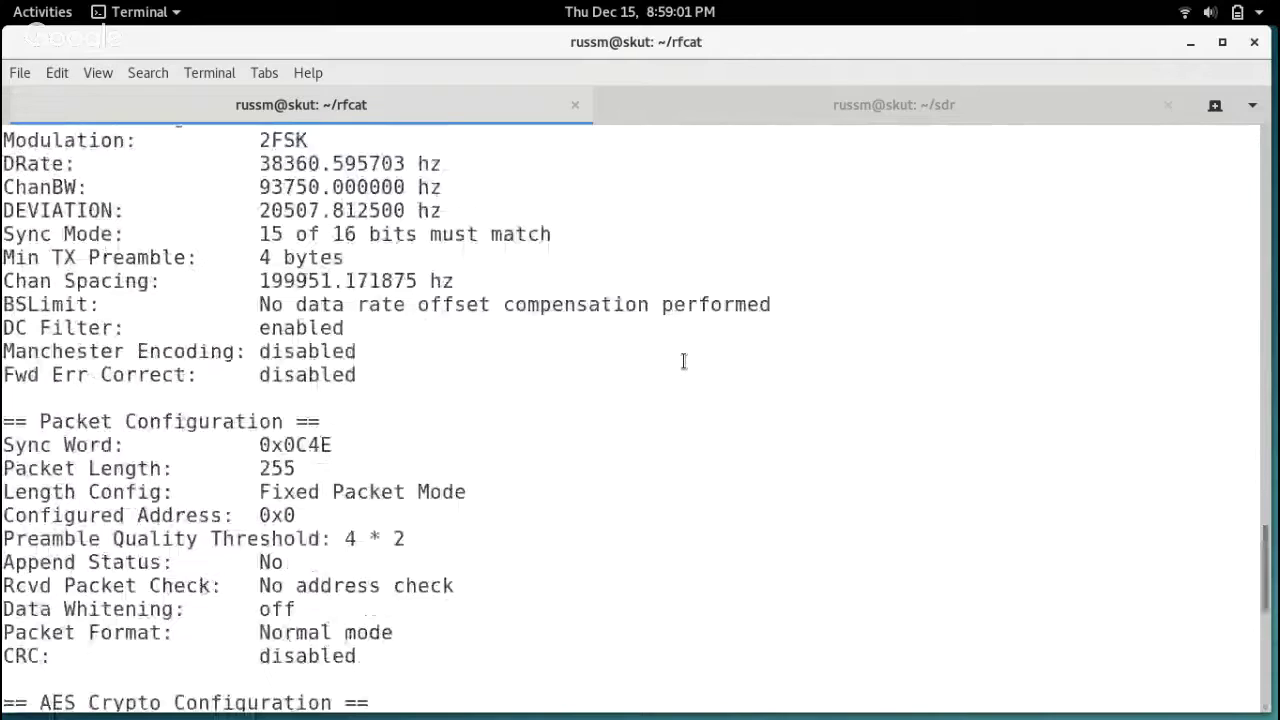
scroll(684, 361, up, 4)
scroll(684, 361, up, 5)
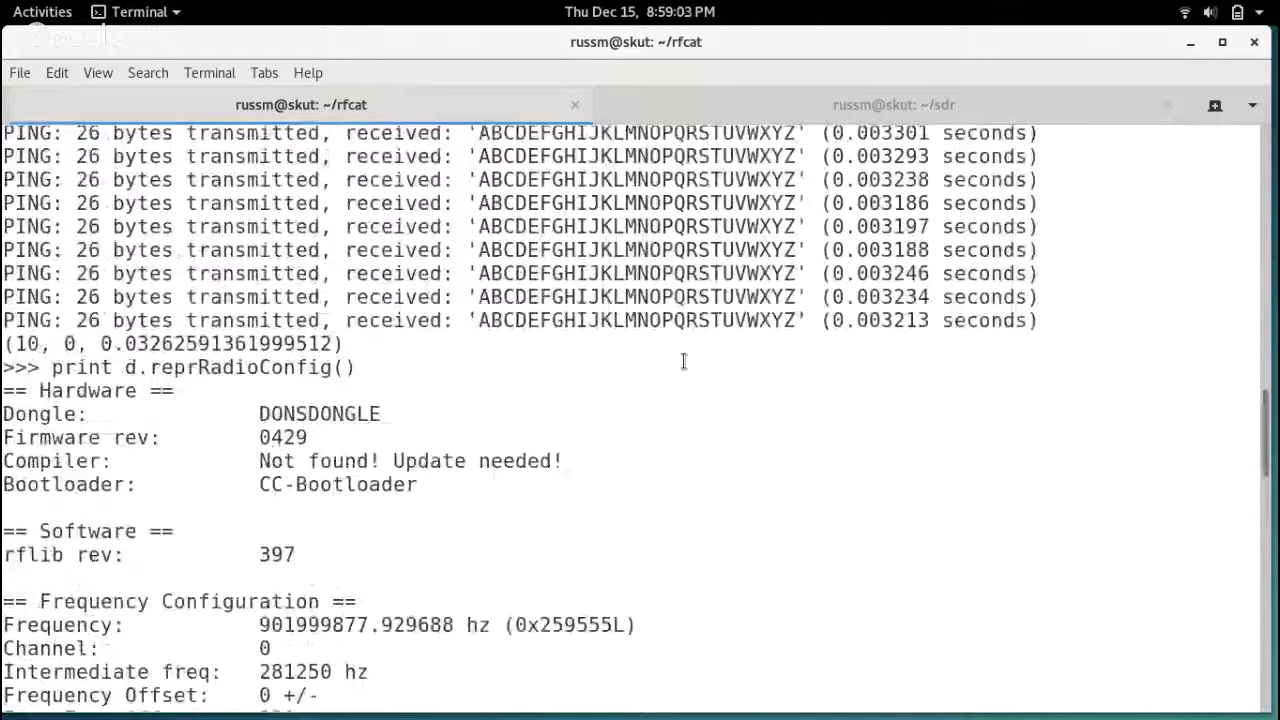
scroll(684, 361, down, 1)
scroll(773, 372, down, 5)
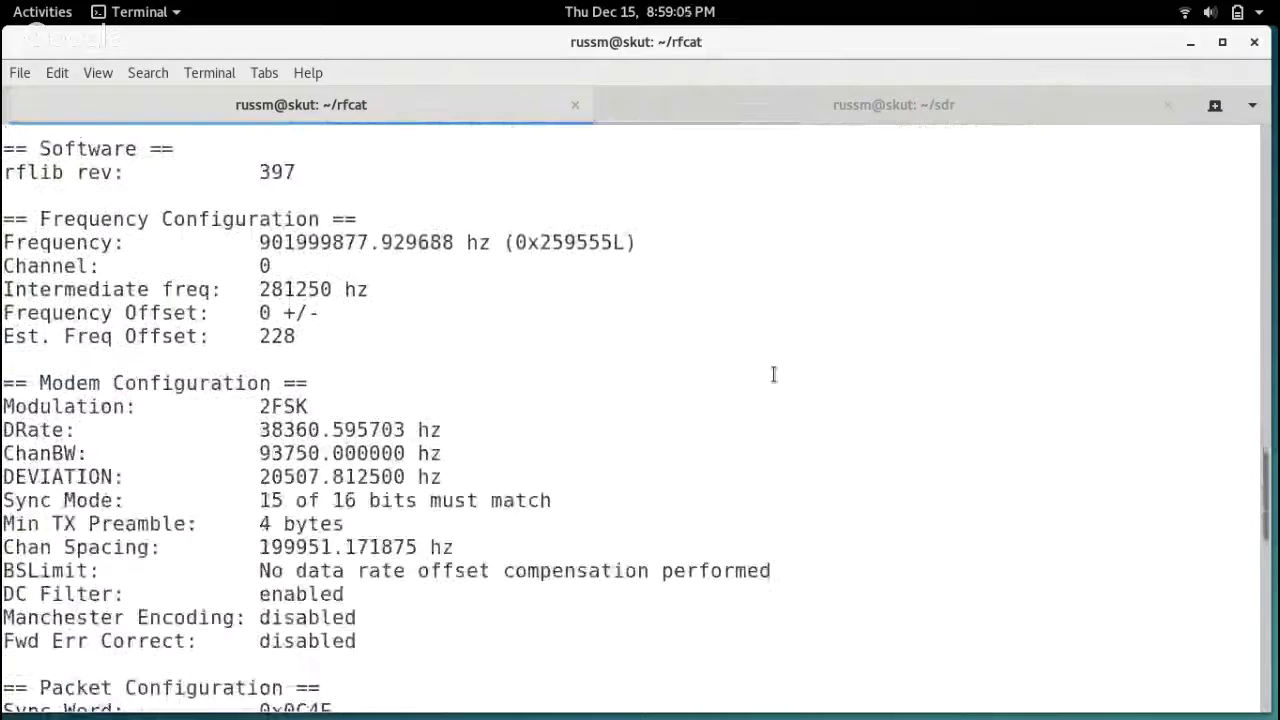
scroll(774, 371, down, 1)
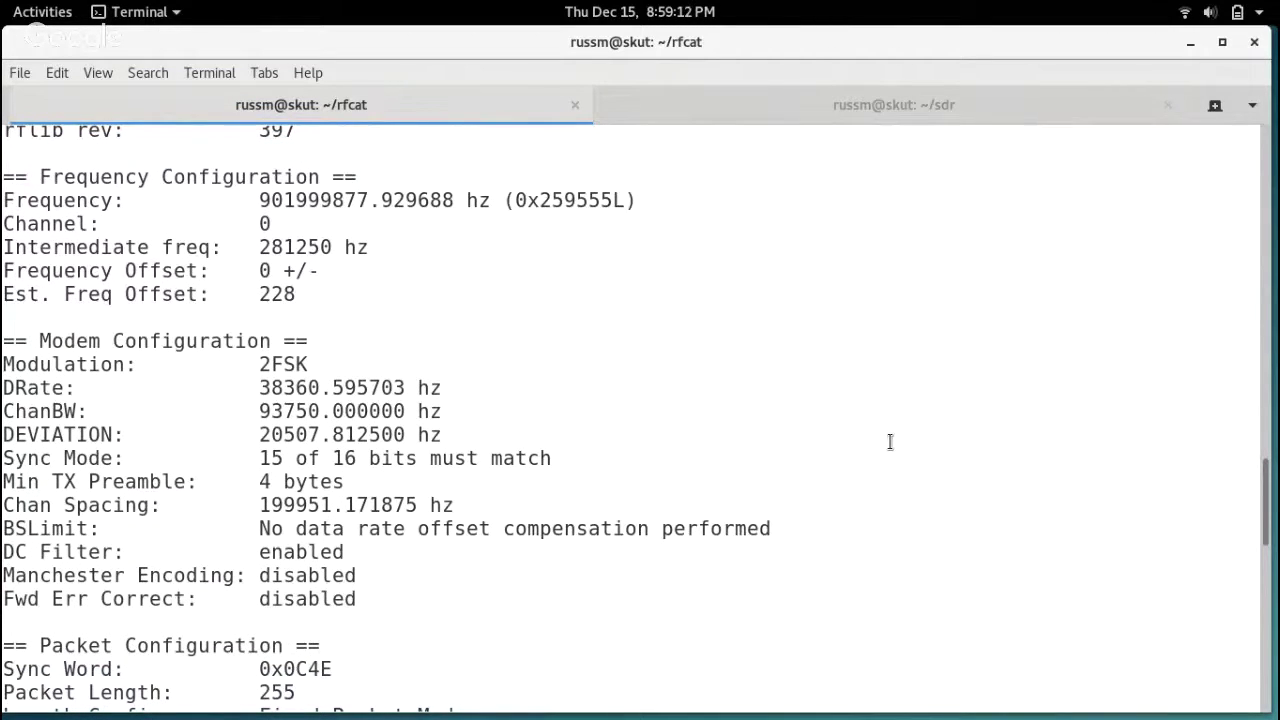
scroll(889, 443, down, 2)
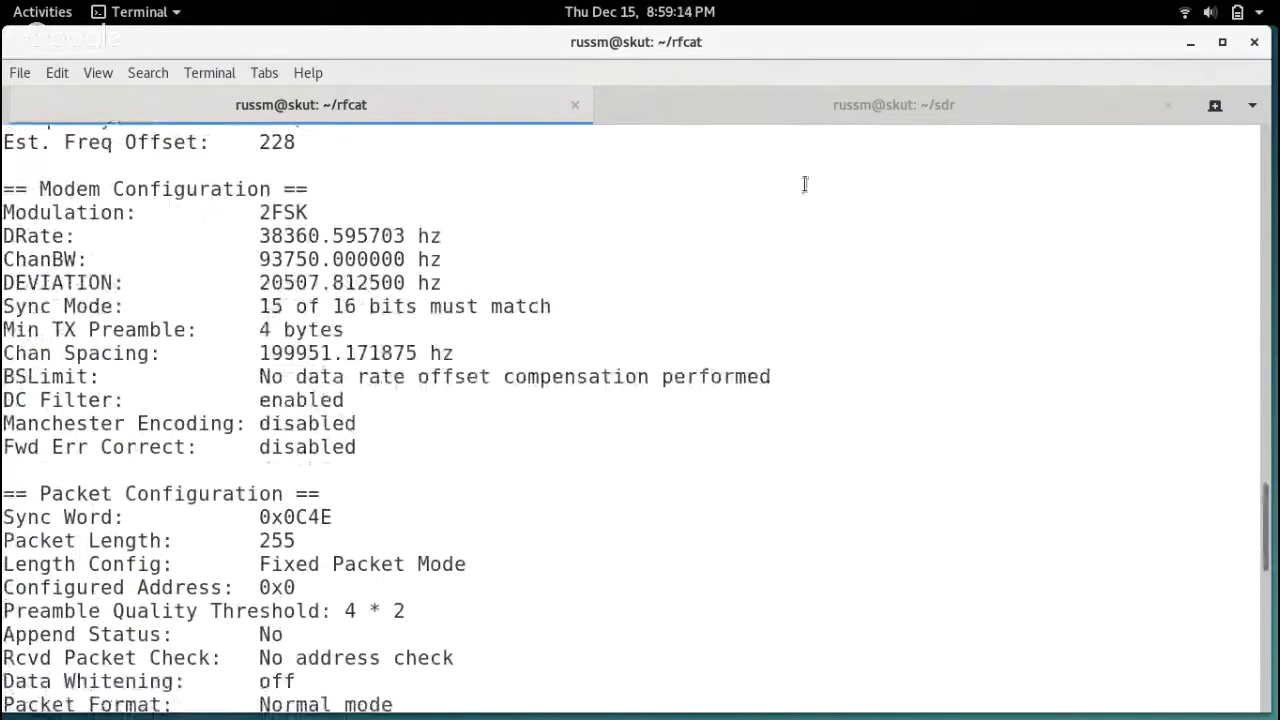
scroll(888, 243, down, 1)
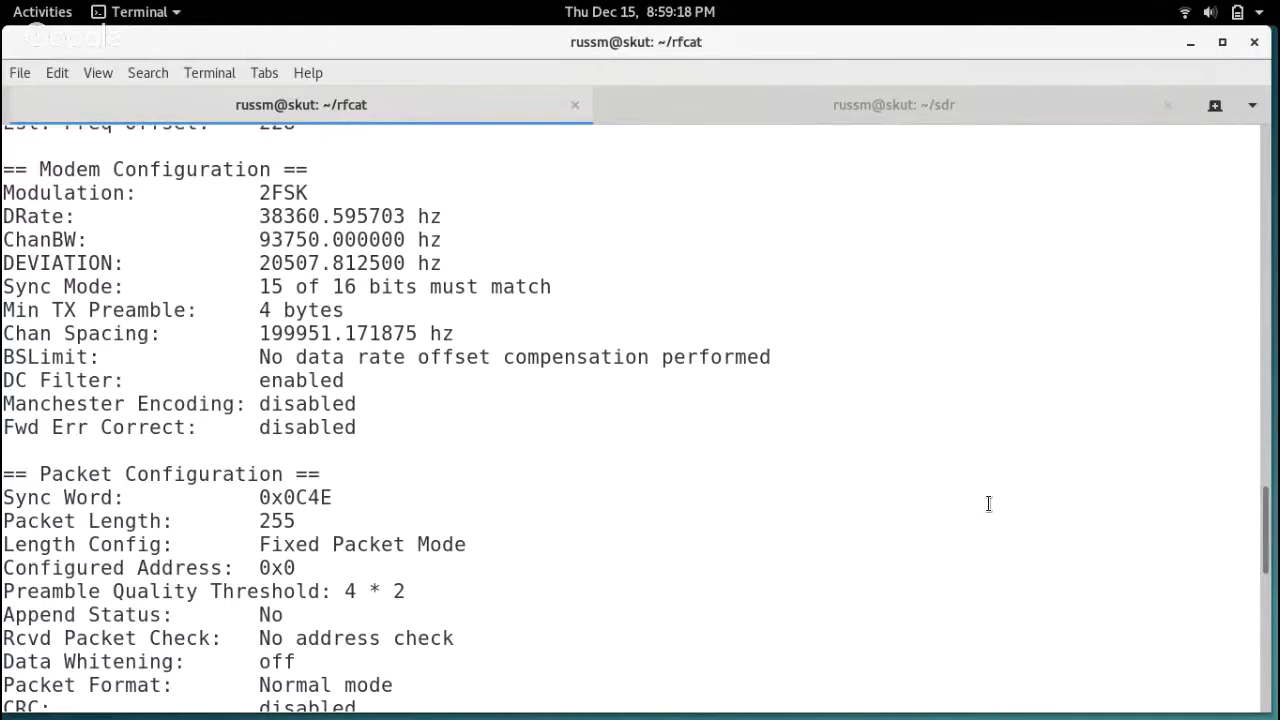
scroll(988, 504, down, 1)
scroll(988, 504, down, 2)
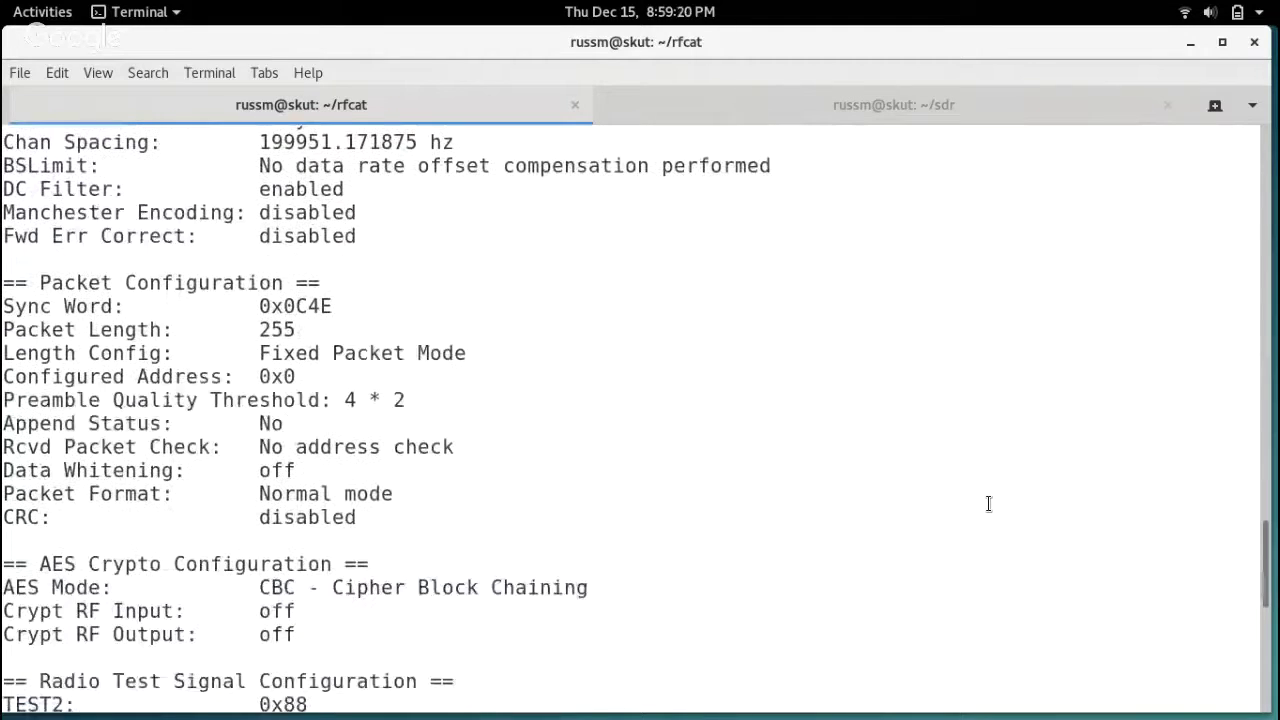
scroll(988, 504, up, 1)
scroll(988, 504, down, 3)
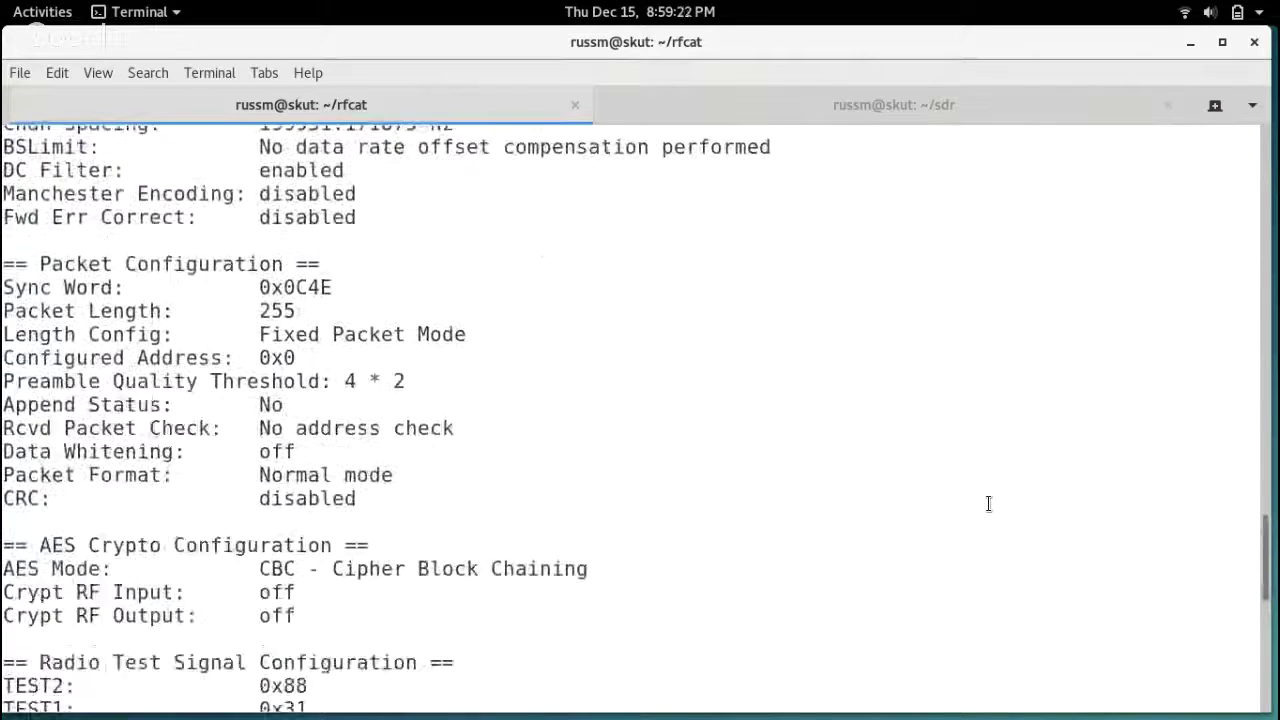
scroll(988, 504, down, 1)
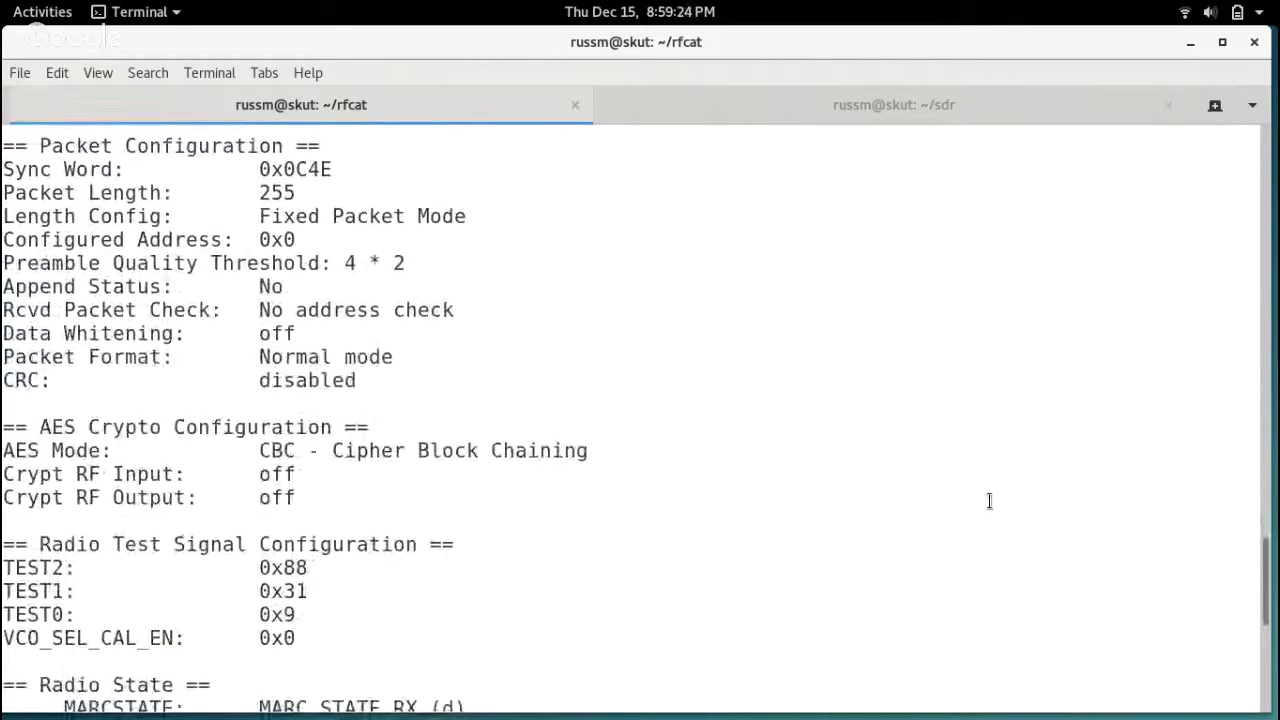
scroll(989, 501, down, 2)
scroll(989, 501, down, 6)
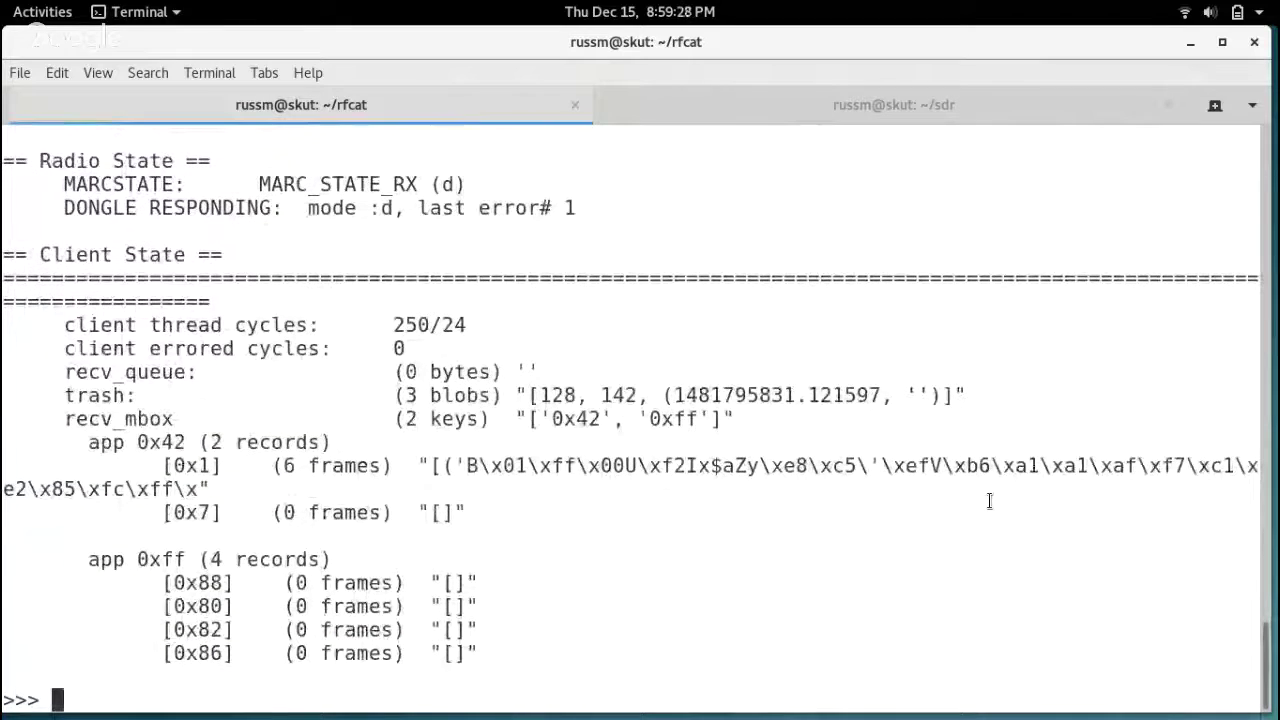
scroll(820, 400, up, 15)
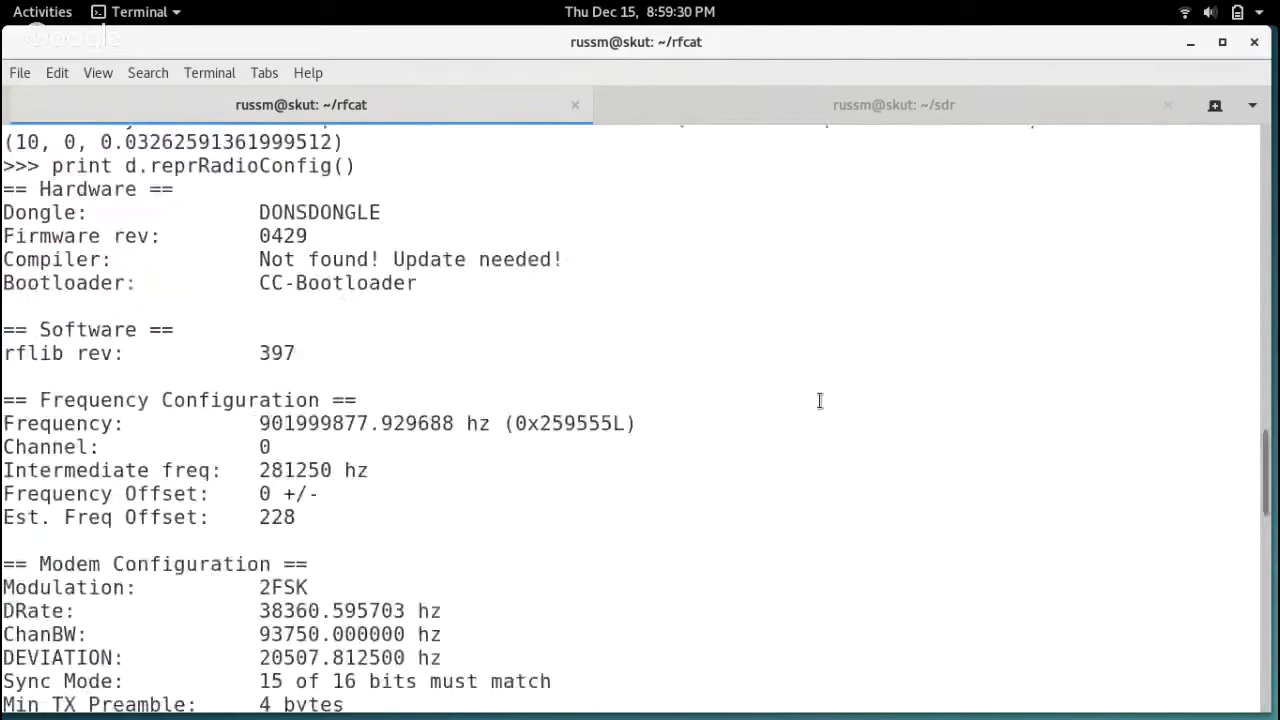
scroll(820, 400, down, 15)
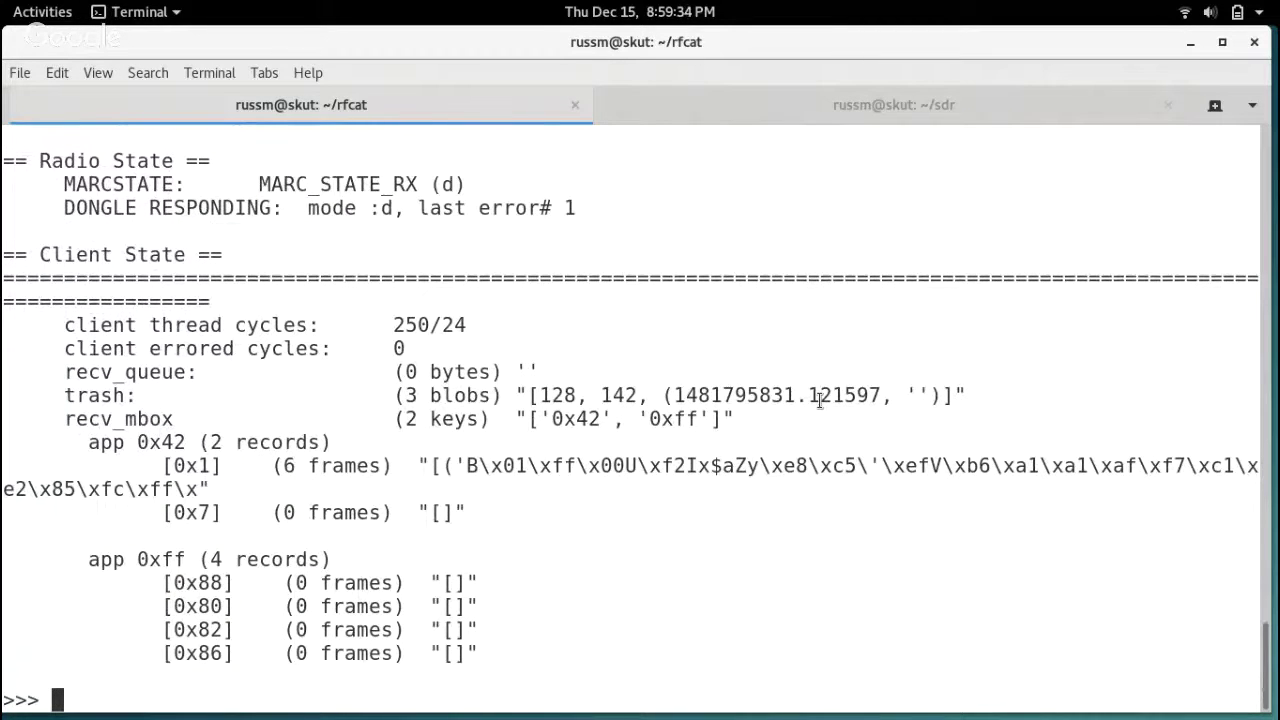
key(ctrl+Page_Down)
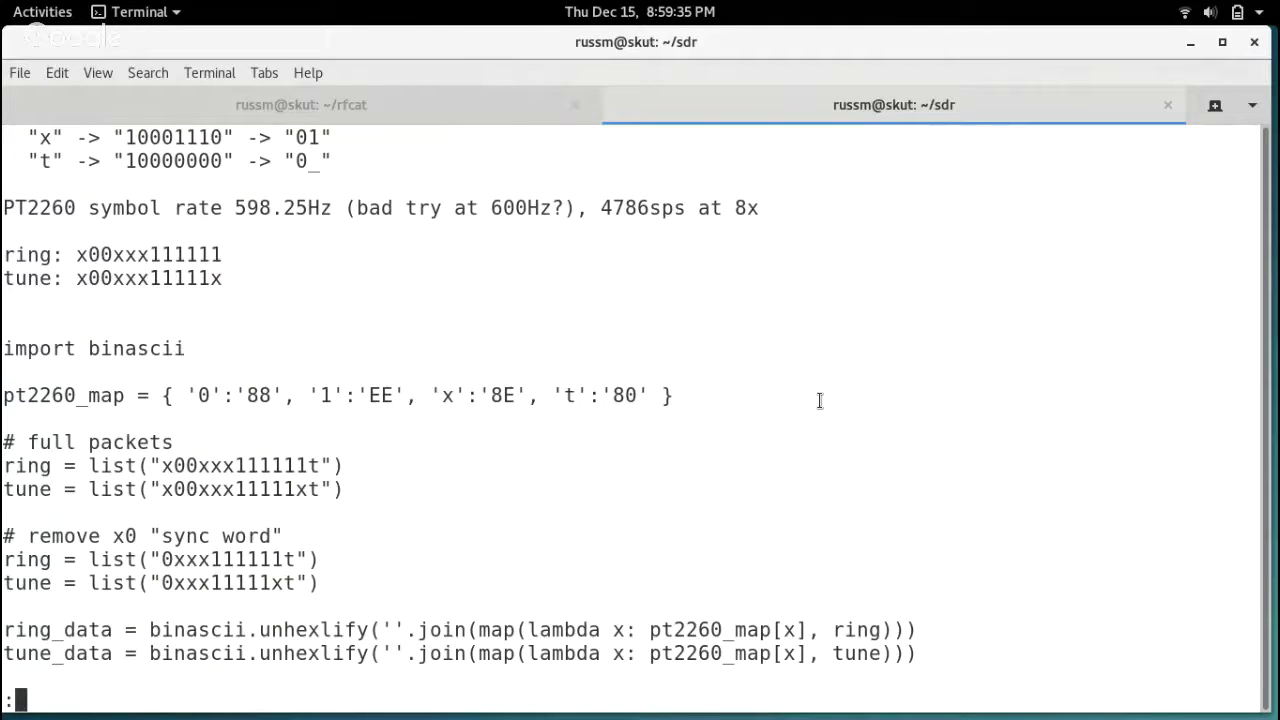
key(ctrl+Page_Up)
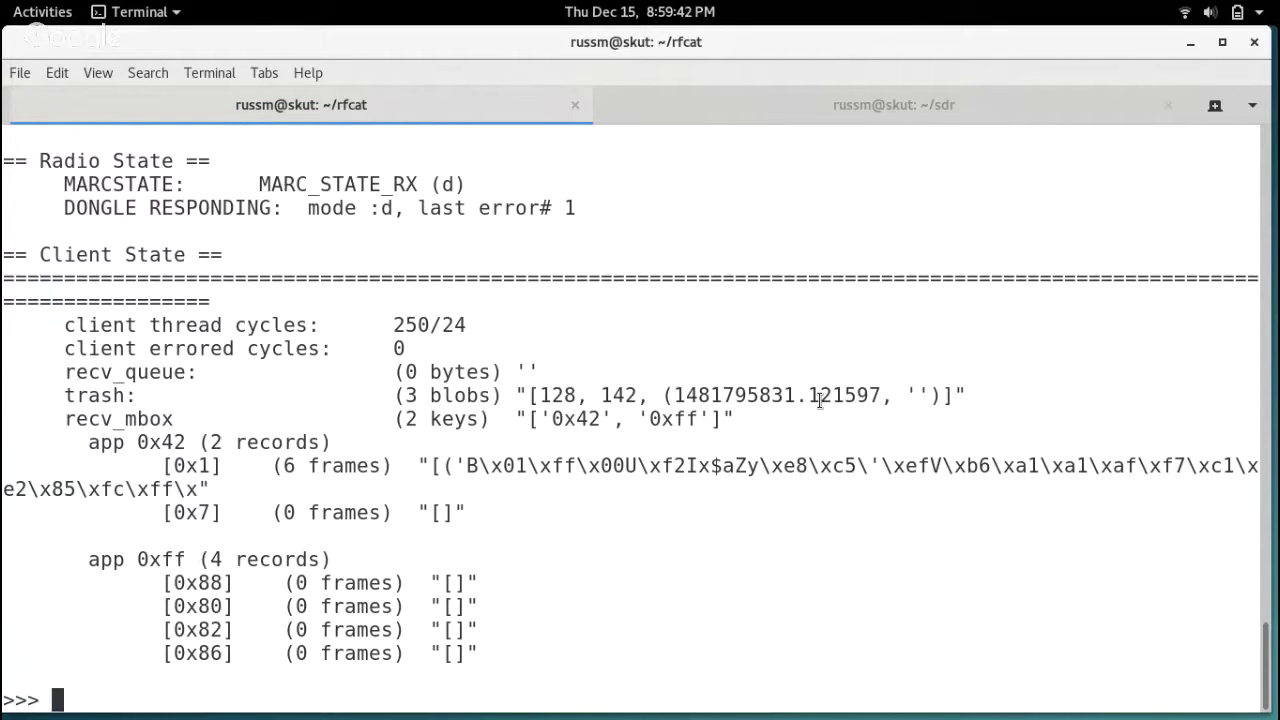
Exit Python and relaunch RfCat in research mode.
key(ctrl+d)
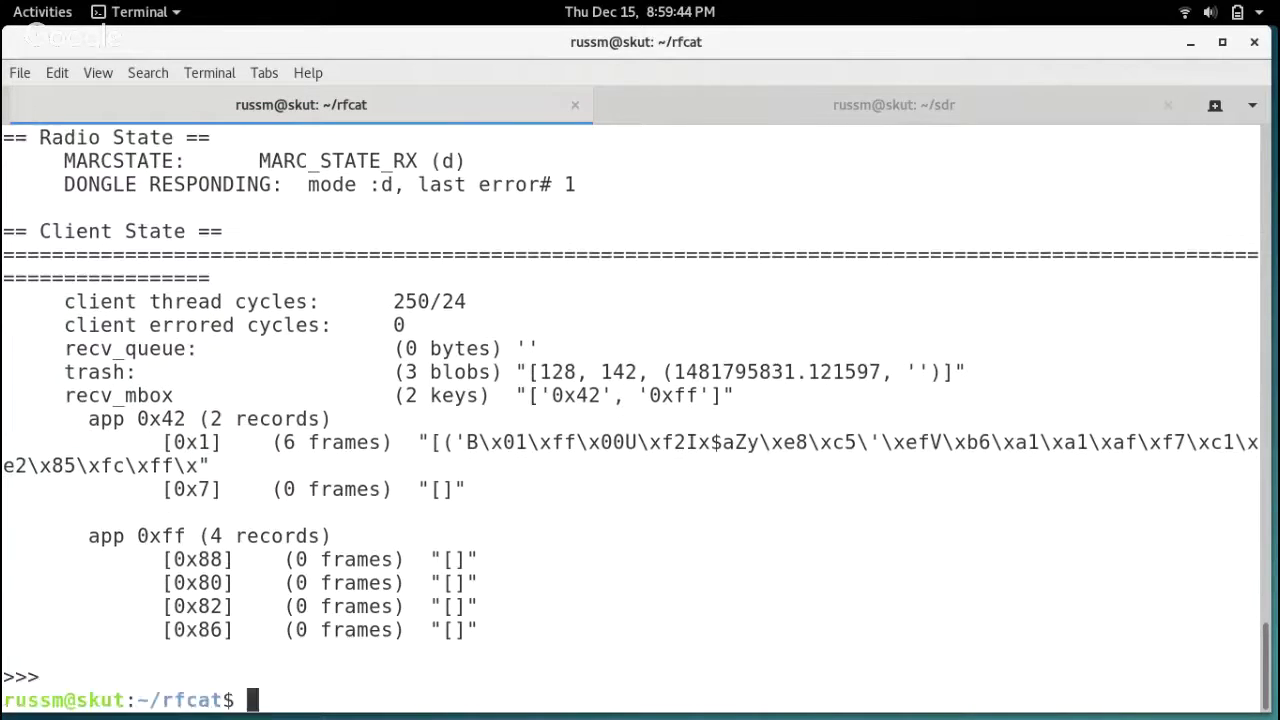
key(Up)
key(Return)
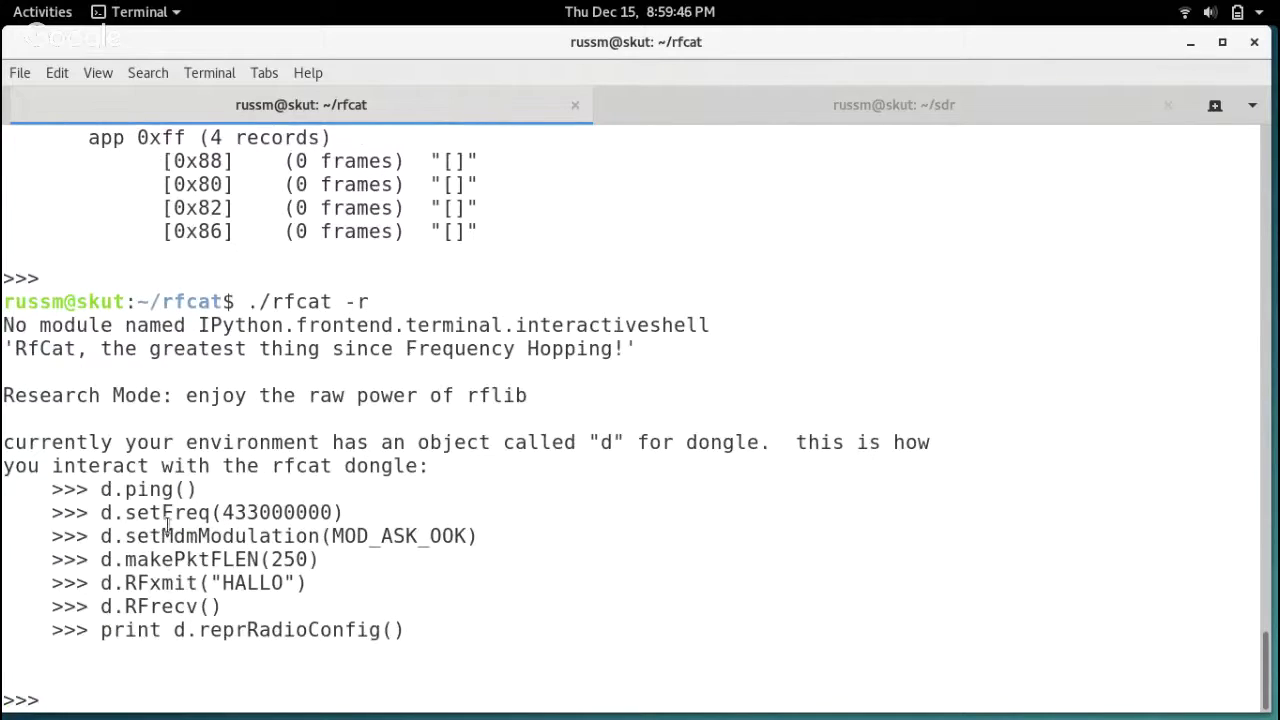
Start a d.setMdmModulation(MOD_ASK_OOK) call, discard it, and bring up the sdr notes.
double_click(168, 527)
middle_click(168, 527)
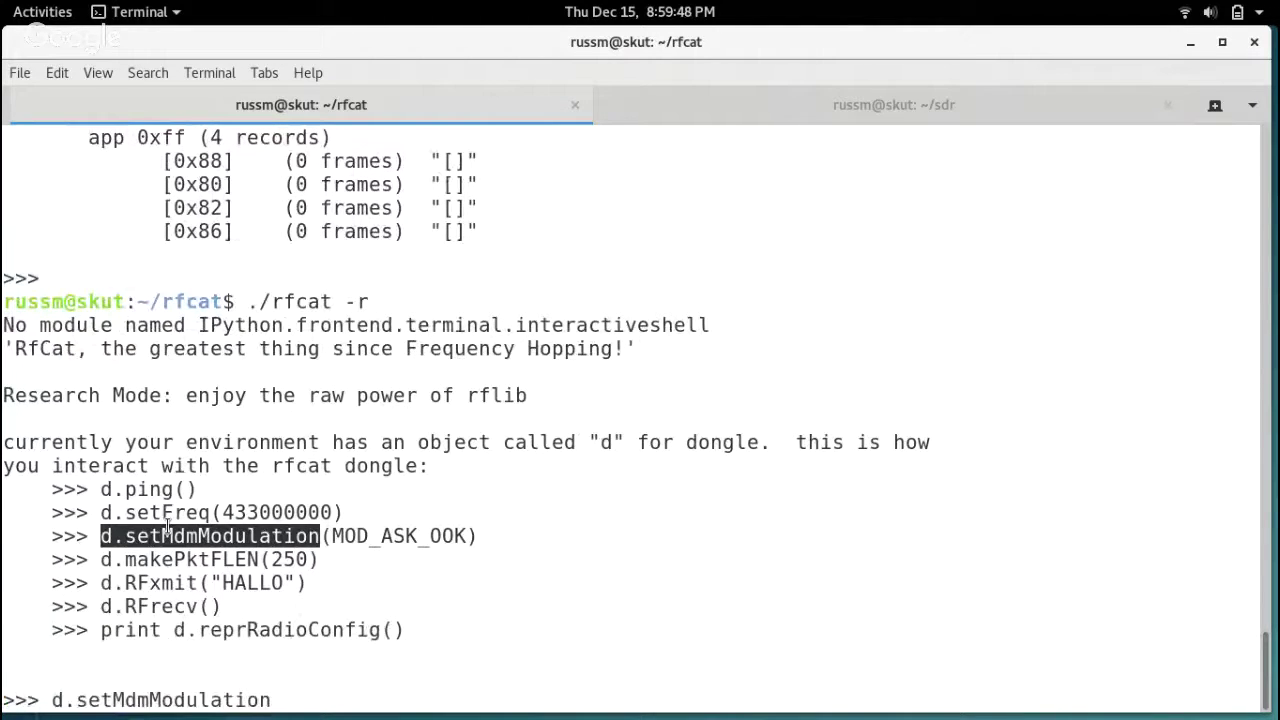
text((MOD_ASK_OOK)
key(BackSpace)
key(BackSpace)
key(BackSpace)
key(BackSpace)
key(BackSpace)
key(BackSpace)
key(BackSpace)
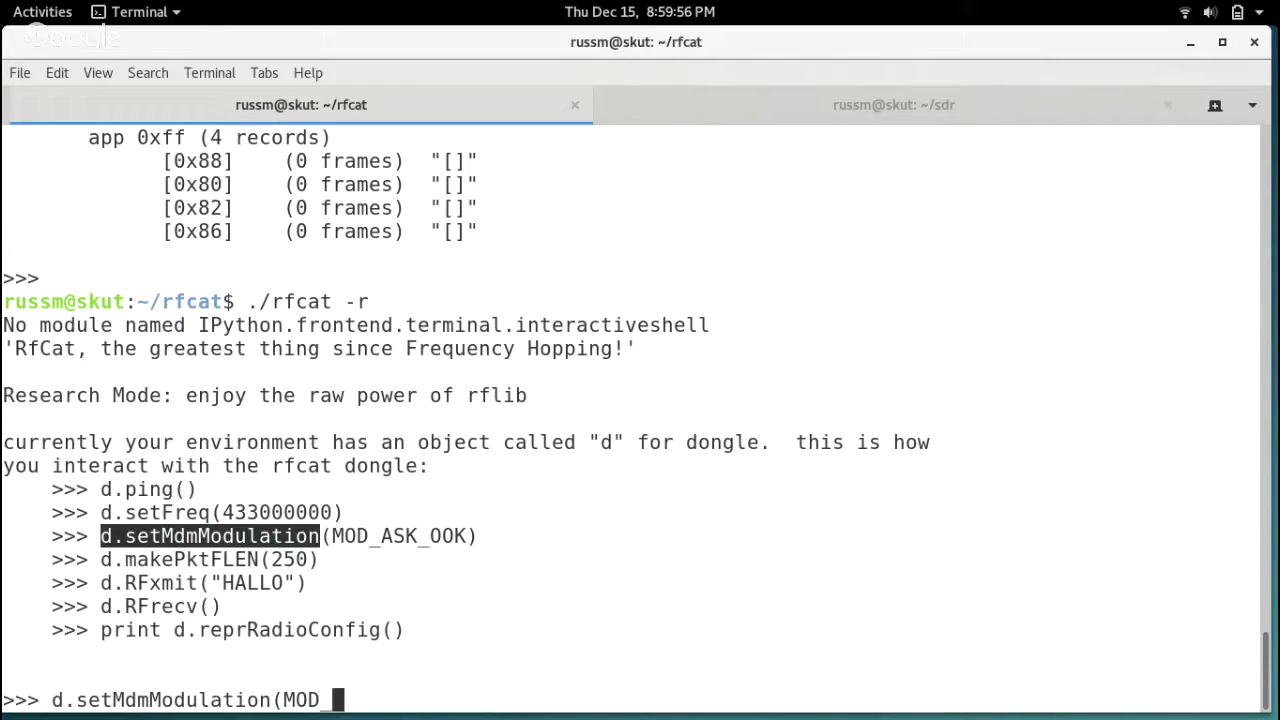
text(ASK_OOK)
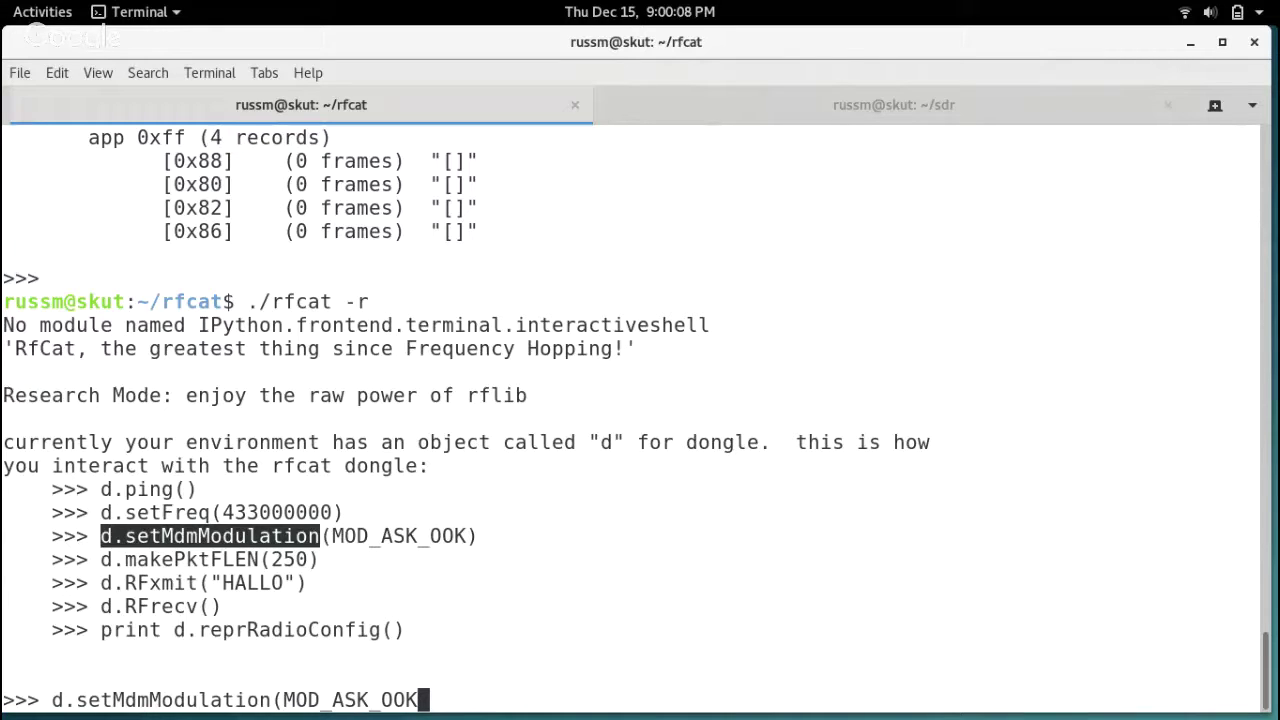
key(ctrl+u)
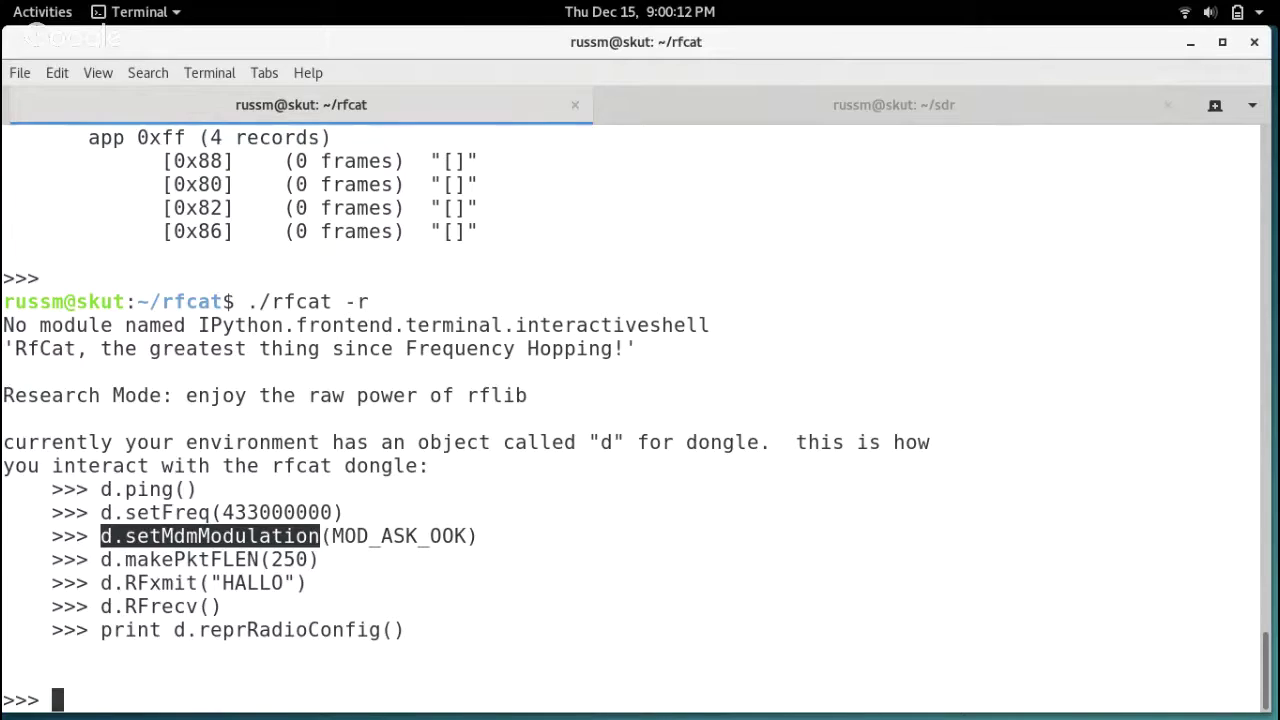
key(ctrl+Page_Down)
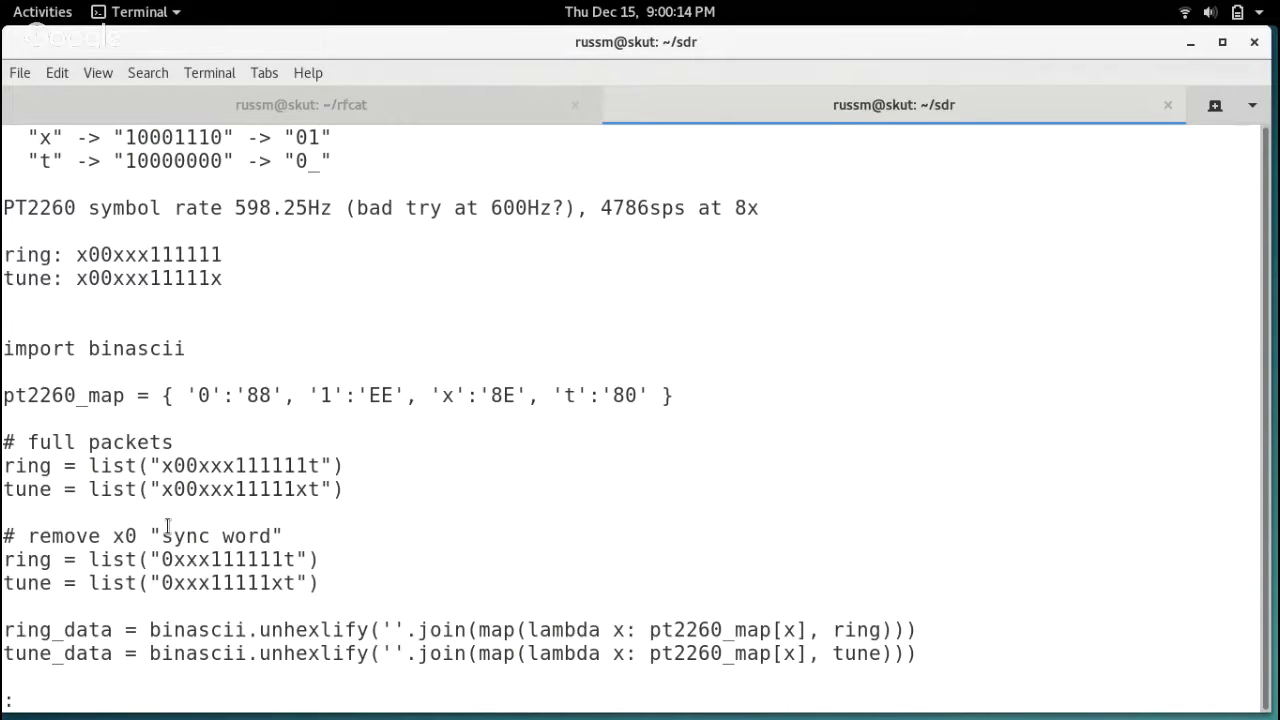
Copy the six radio setup lines from d.setFreq(434000000) through d.setPktPQT(0).
key(Down)
key(Down)
key(Down)
key(Down)
key(Down)
key(Down)
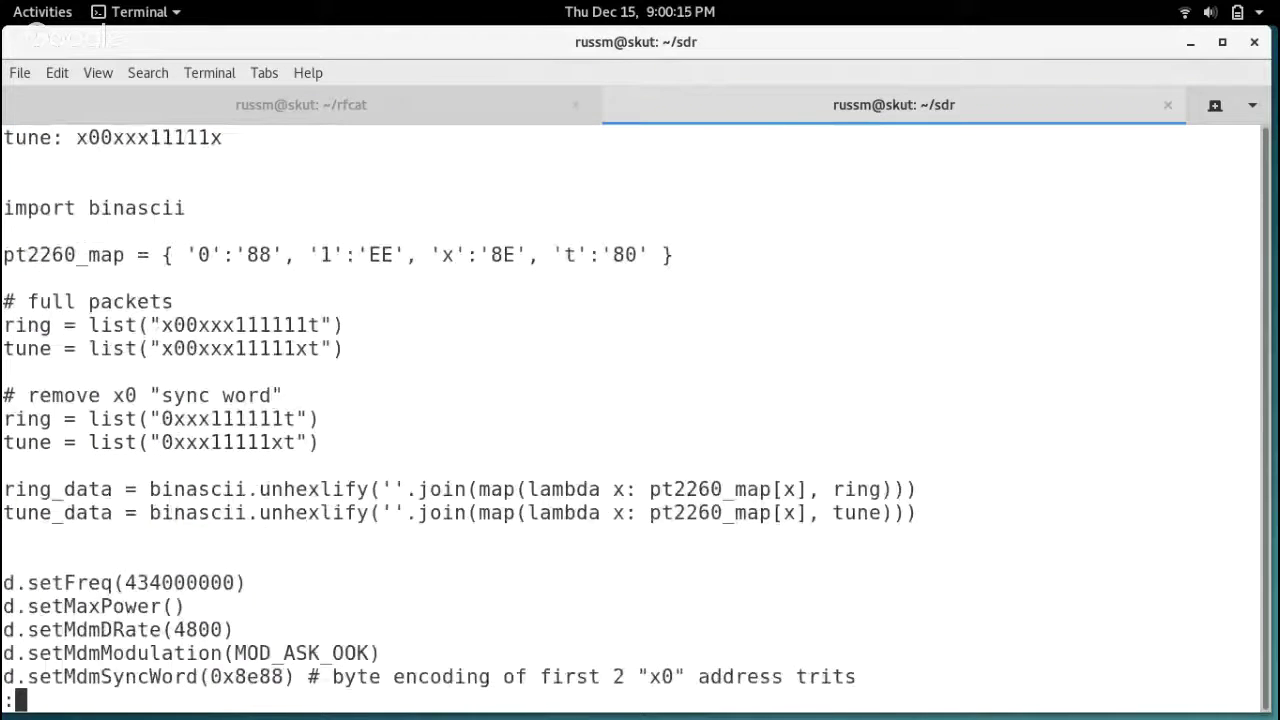
key(Down)
key(Down)
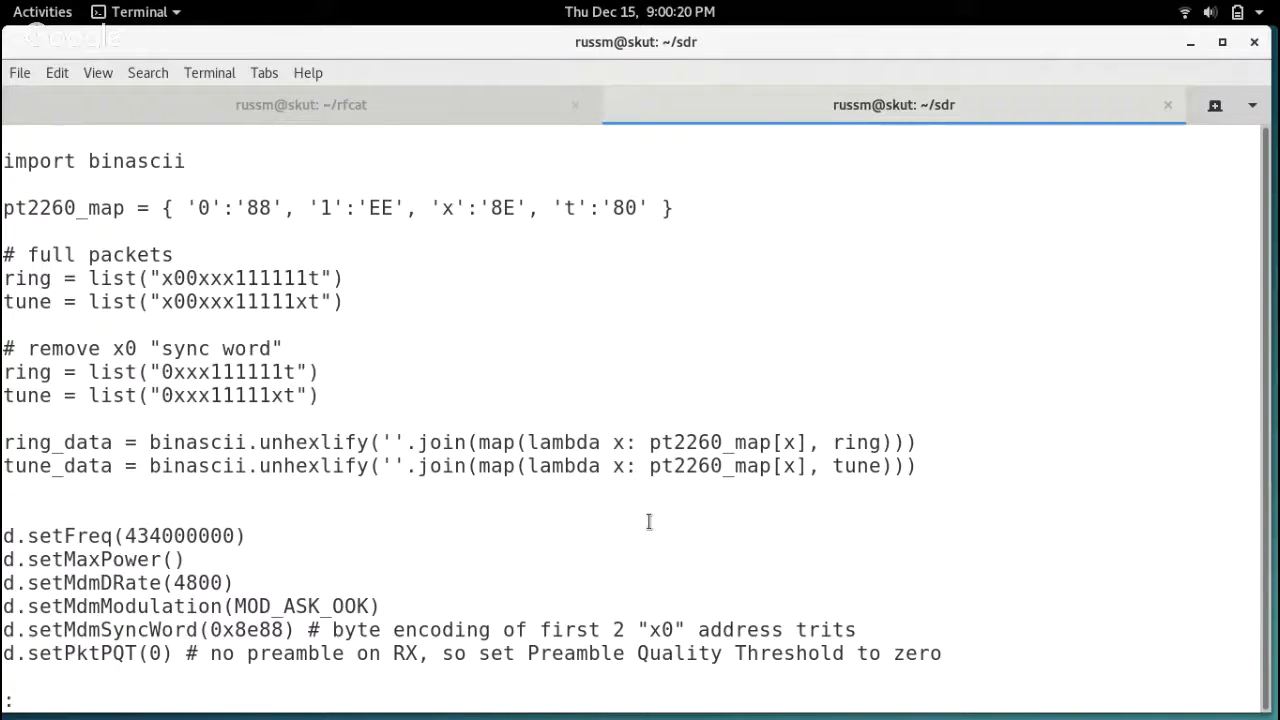
key(Down)
key(Down)
key(Down)
key(Down)
key(Down)
key(Down)
key(Down)
key(Down)
key(Down)
key(Down)
key(Down)
key(Down)
key(Down)
key(Down)
key(Down)
key(Up)
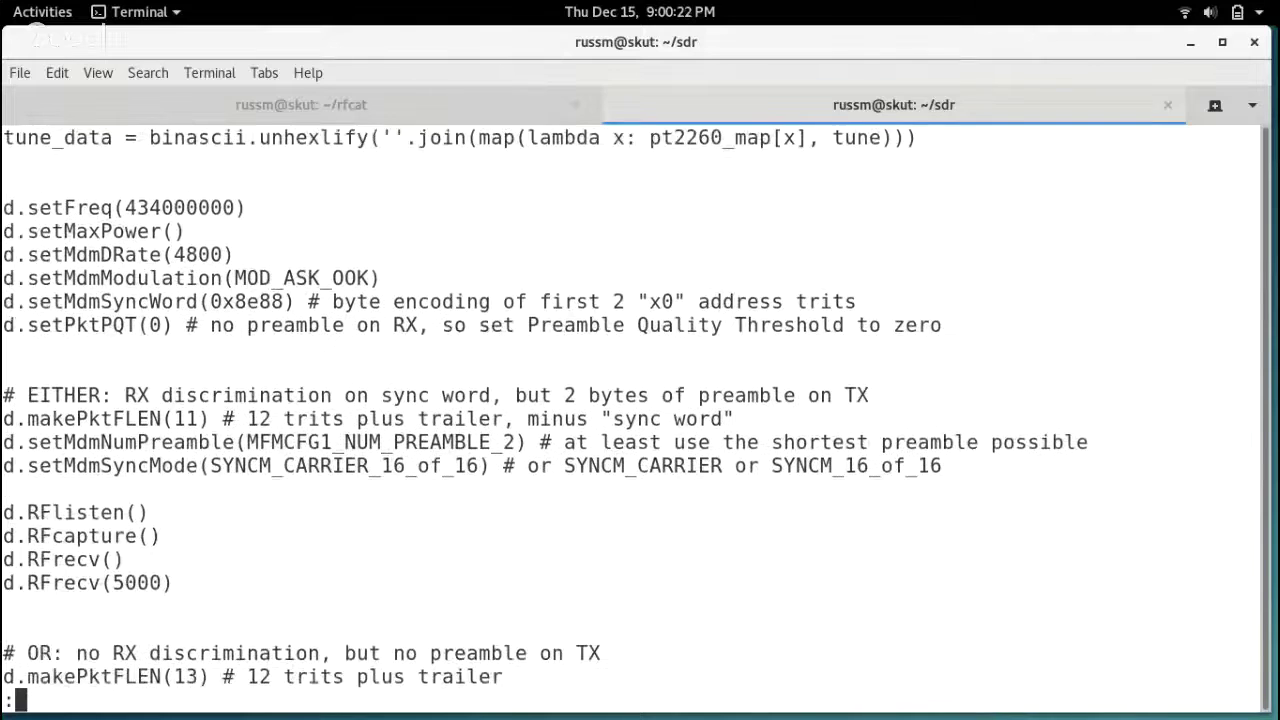
key(Up)
key(Up)
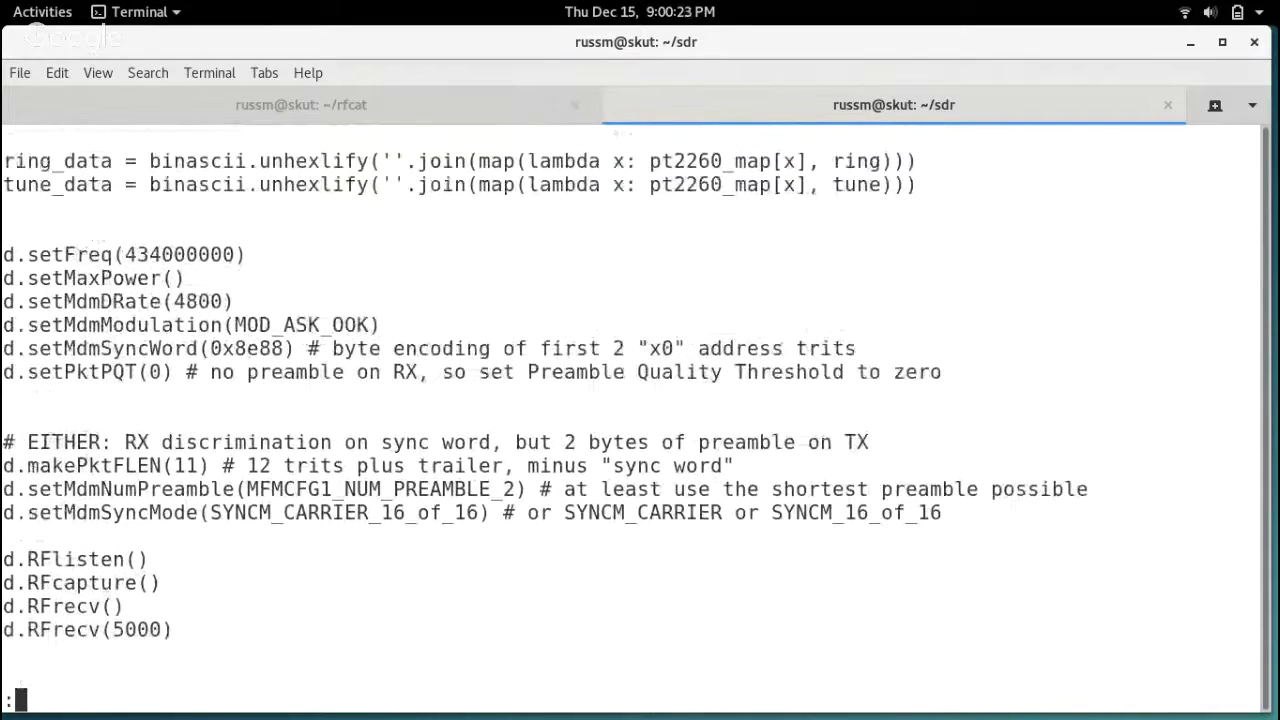
triple_click(52, 256)
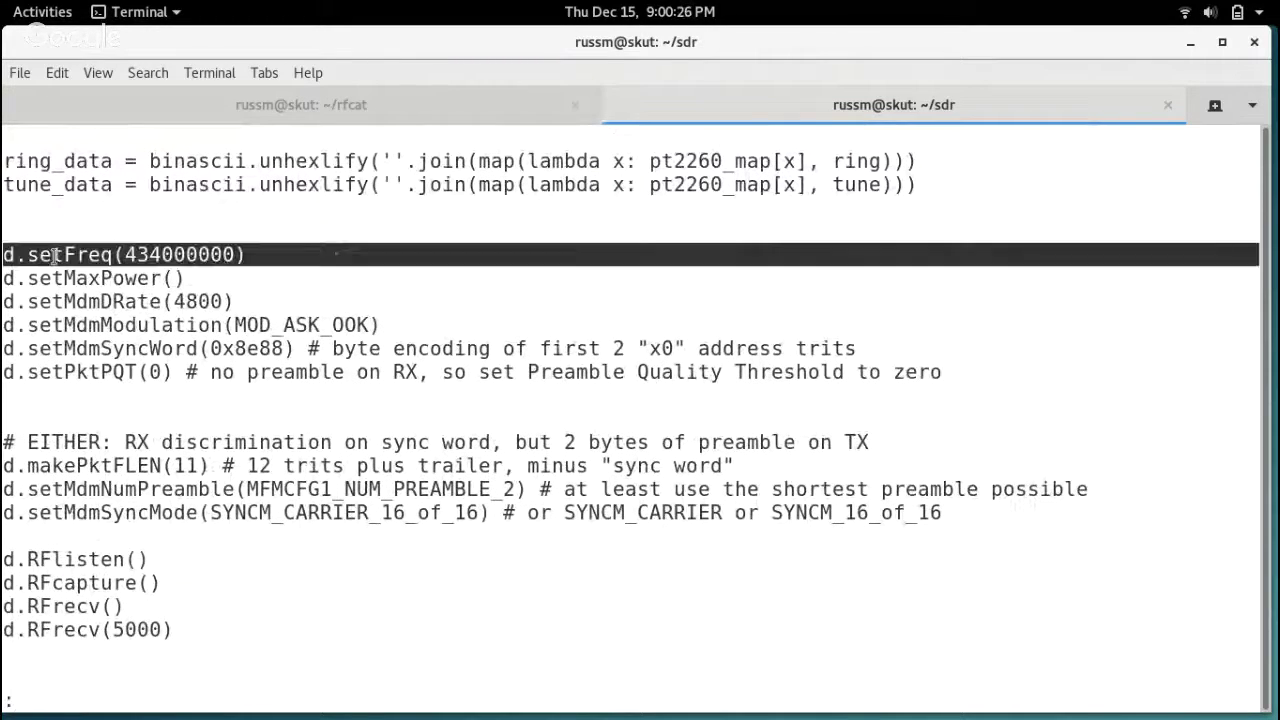
drag(52, 256, 93, 373)
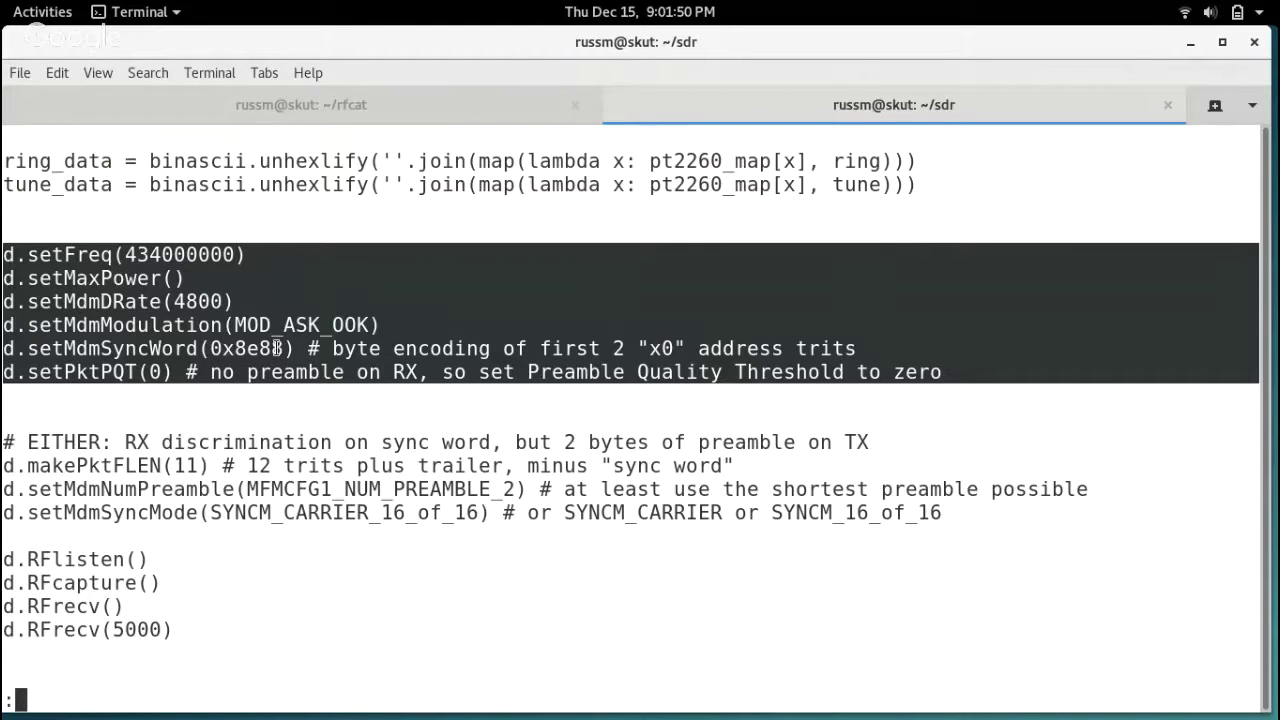
Scroll the notes back up to the PT2260 decoding section.
scroll(280, 348, up, 1)
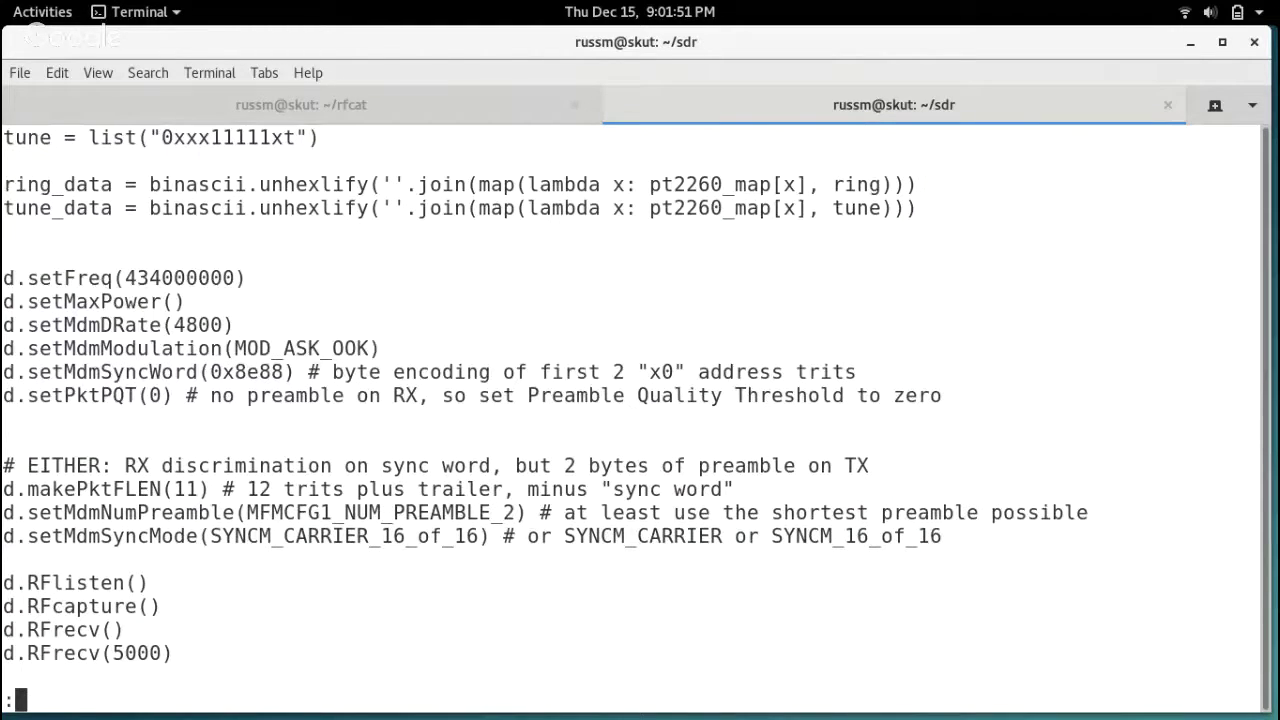
scroll(280, 348, up, 3)
scroll(640, 410, down, 2)
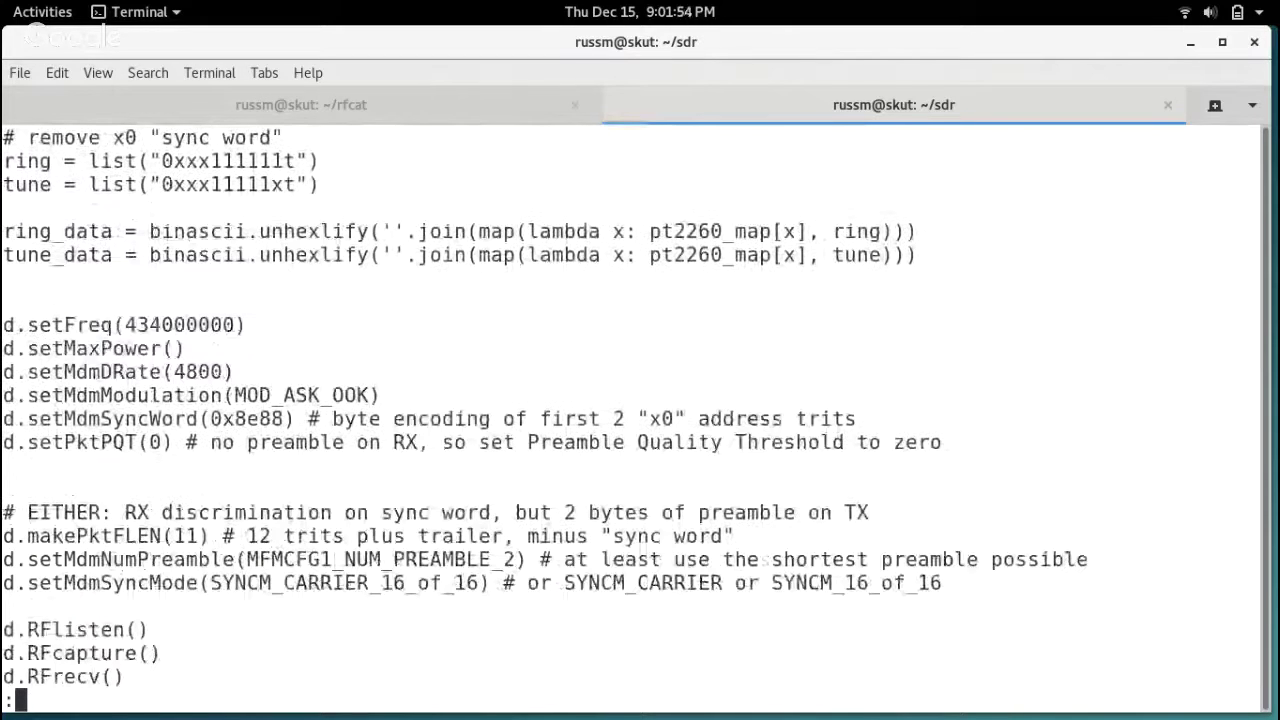
scroll(640, 410, up, 3)
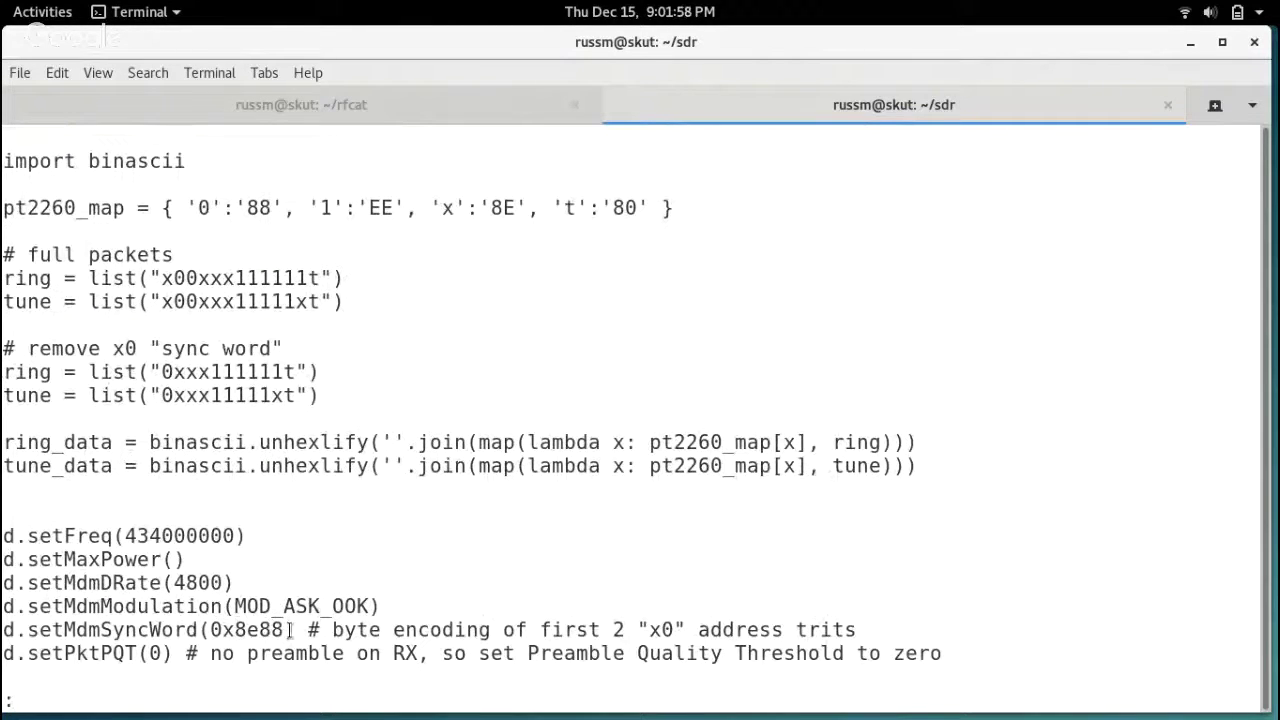
key(Up)
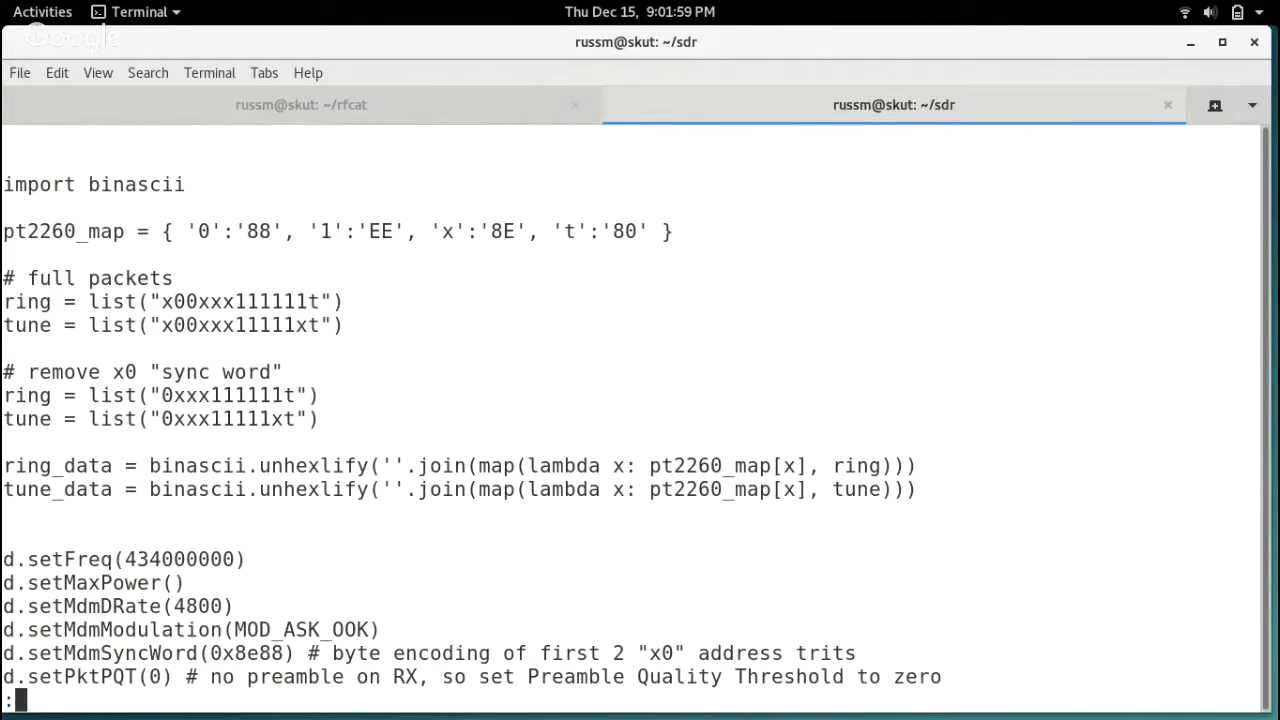
key(Up)
key(Up)
key(Up)
key(Up)
key(Up)
key(Up)
key(Up)
key(Up)
key(Up)
key(Up)
key(Up)
key(Up)
key(Up)
key(Up)
key(Up)
key(Up)
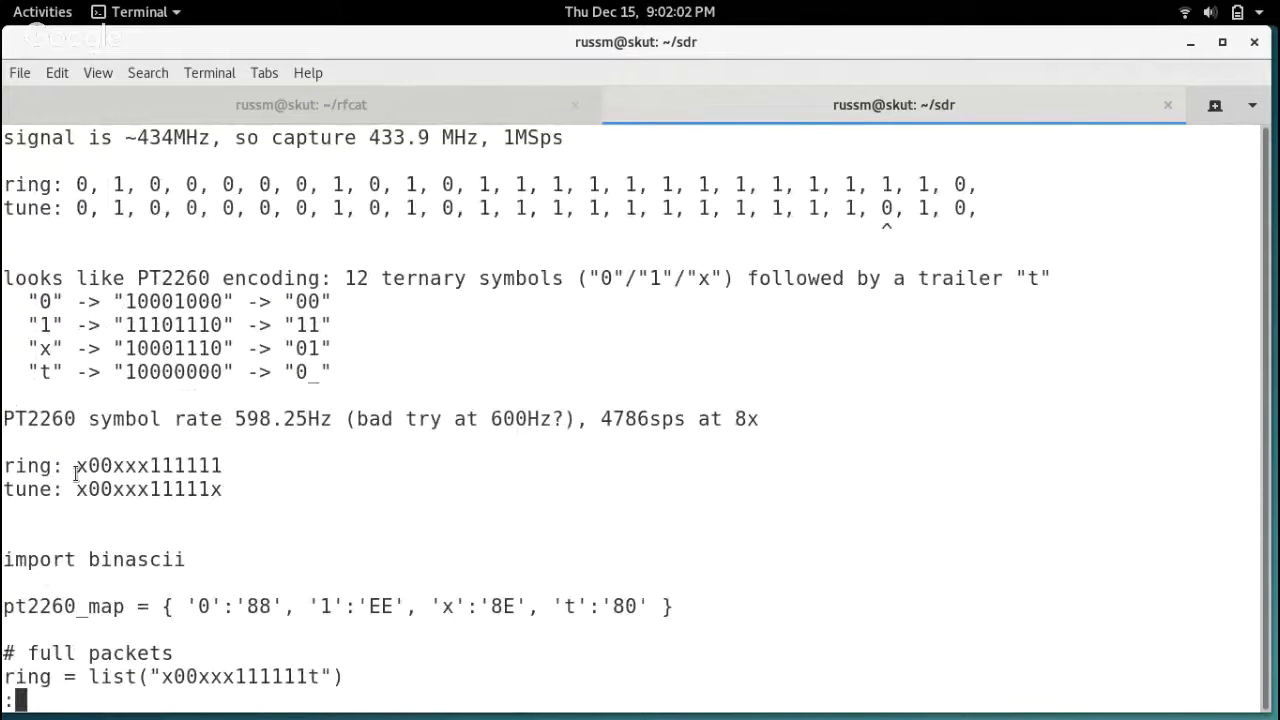
Highlight the x (10001110) and 0 (10001000) bit patterns, then page to the radio setup code.
drag(77, 465, 101, 468)
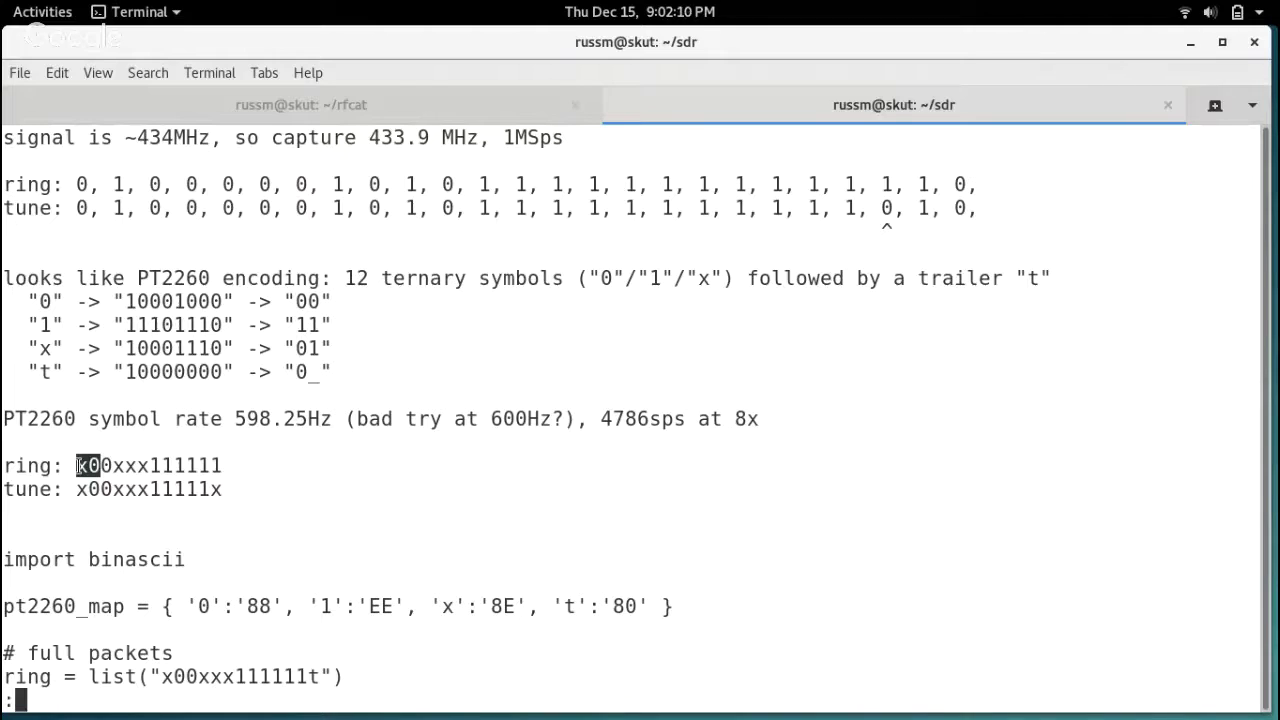
click(128, 347)
drag(128, 347, 222, 348)
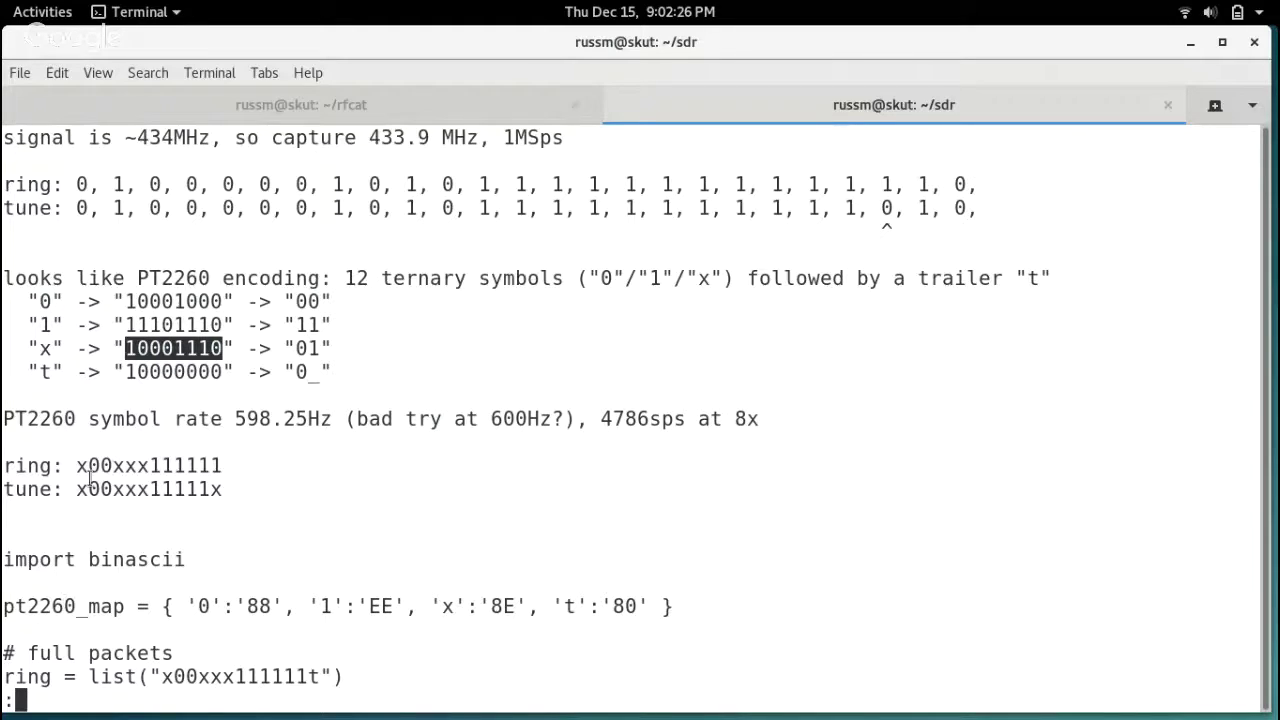
double_click(165, 300)
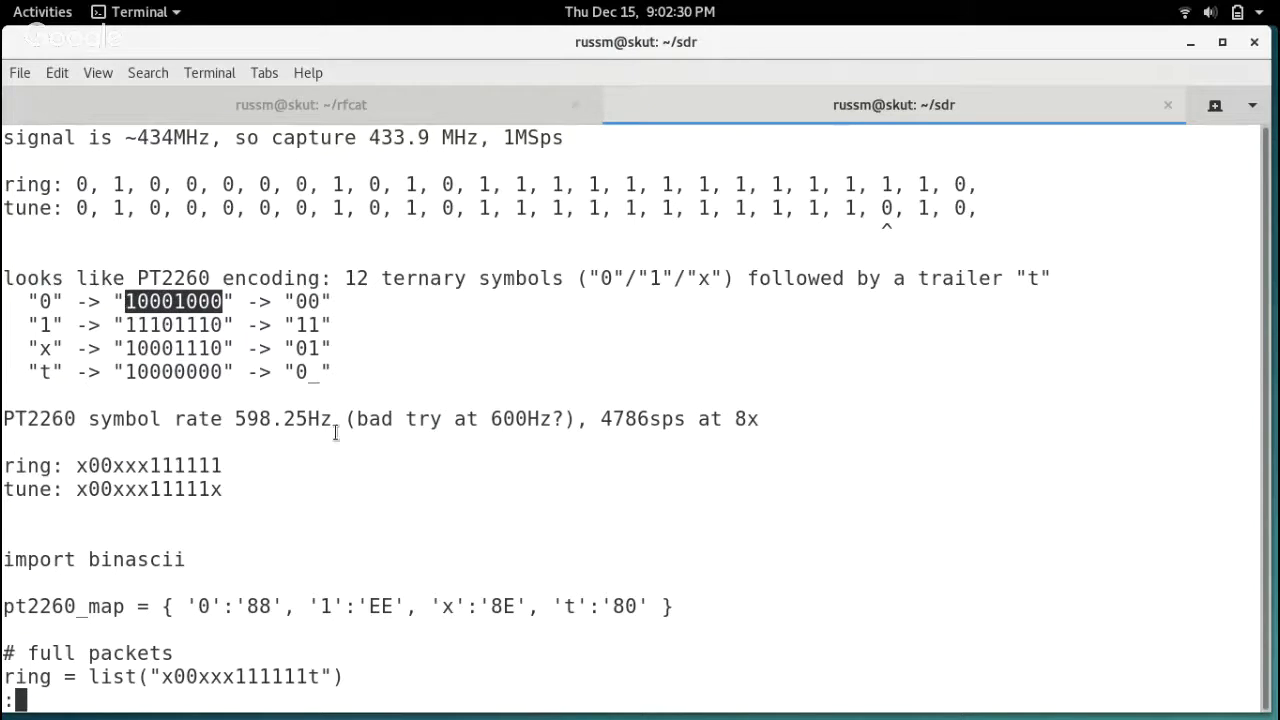
key(Down)
key(space)
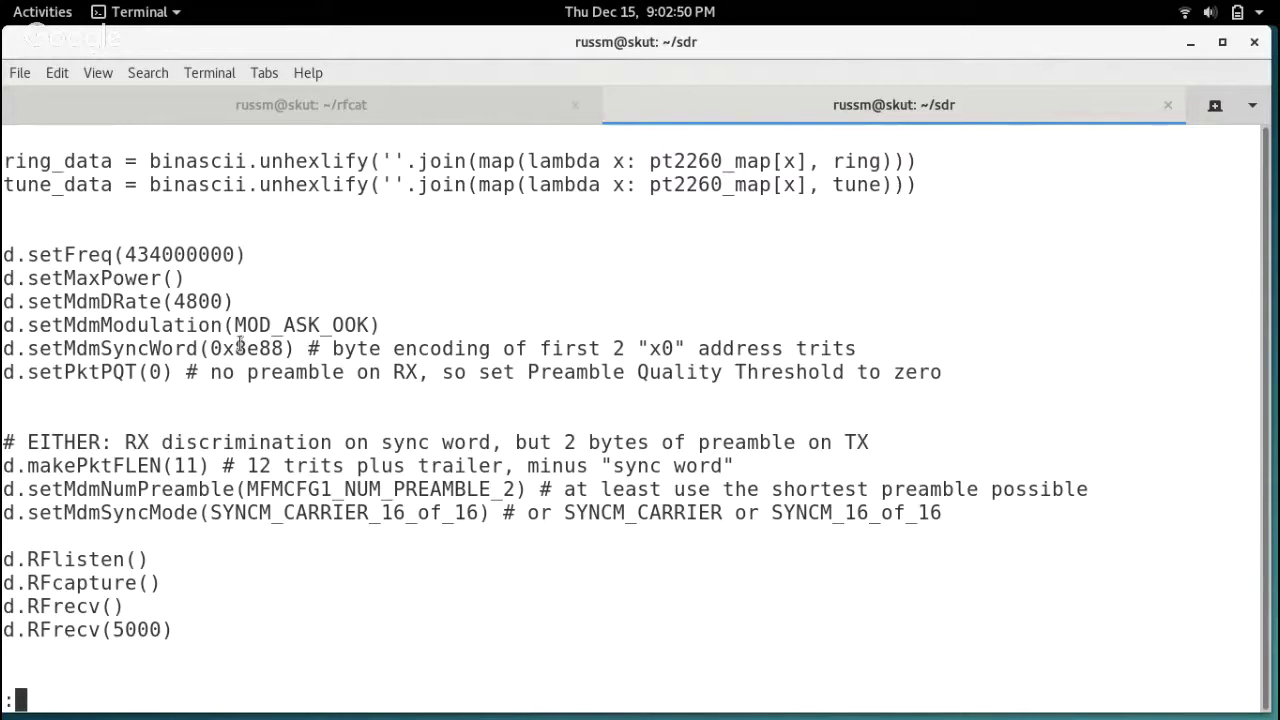
Highlight sync word 8e88, then select the d.setFreq through d.setPktPQT lines.
drag(236, 348, 278, 348)
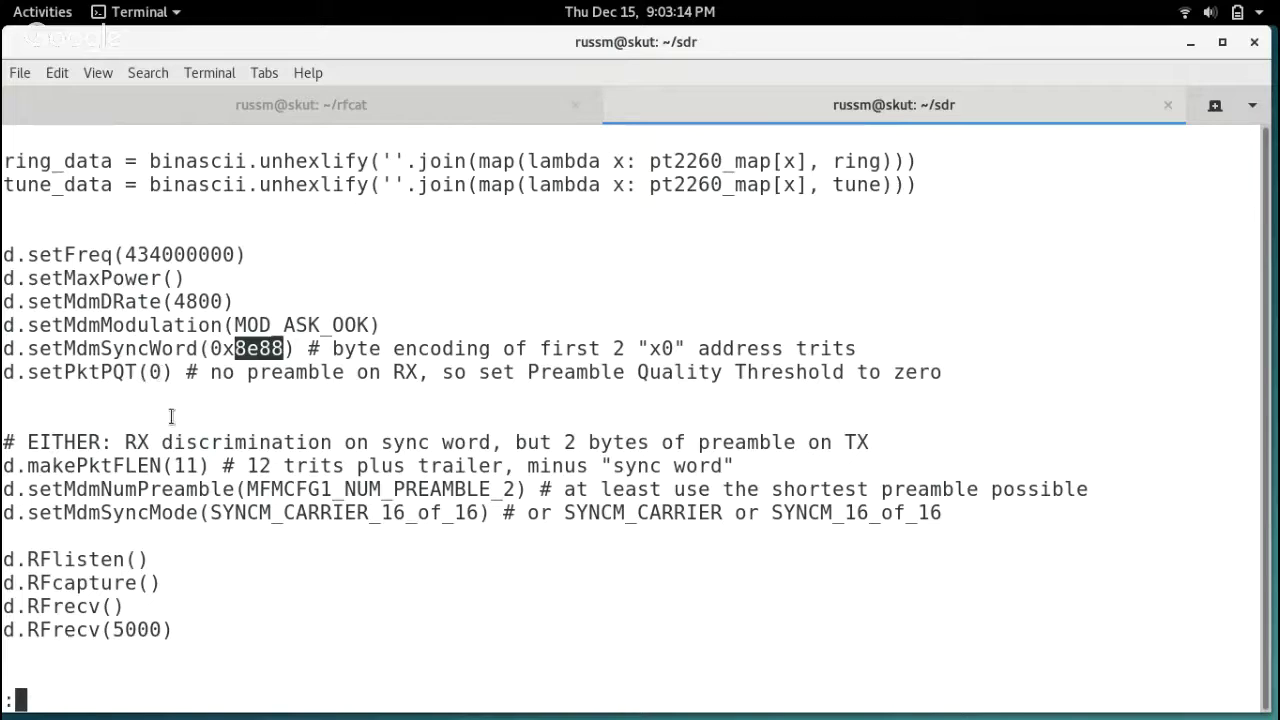
click(78, 250)
triple_click(72, 252)
drag(72, 252, 90, 372)
key(ctrl+c)
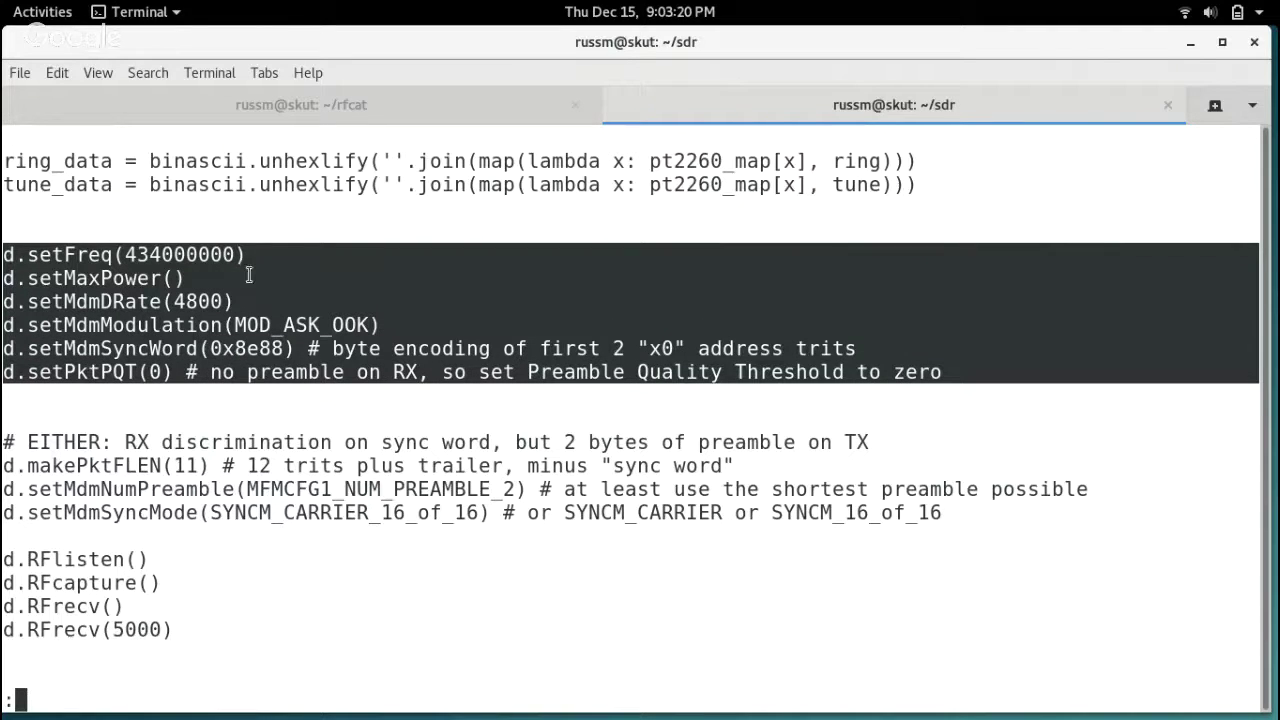
Paste and run the six setup commands in RfCat, then page the sdr notes to their end.
click(381, 108)
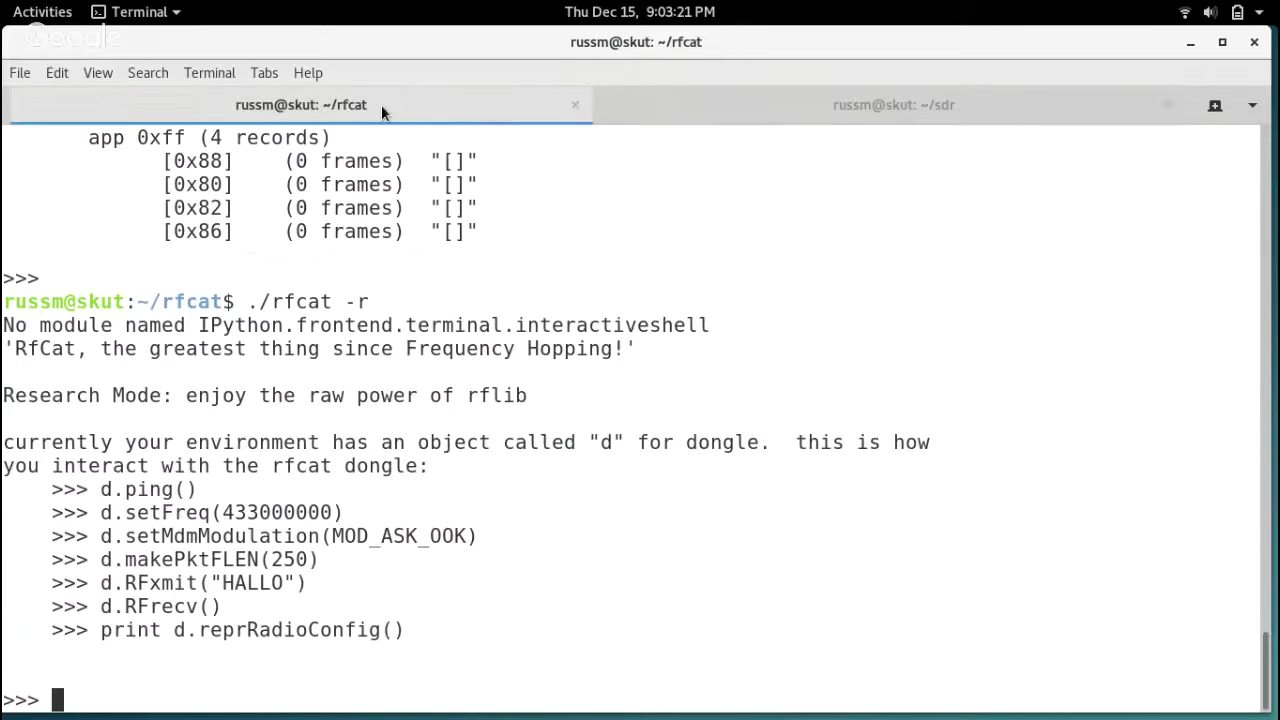
middle_click(619, 357)
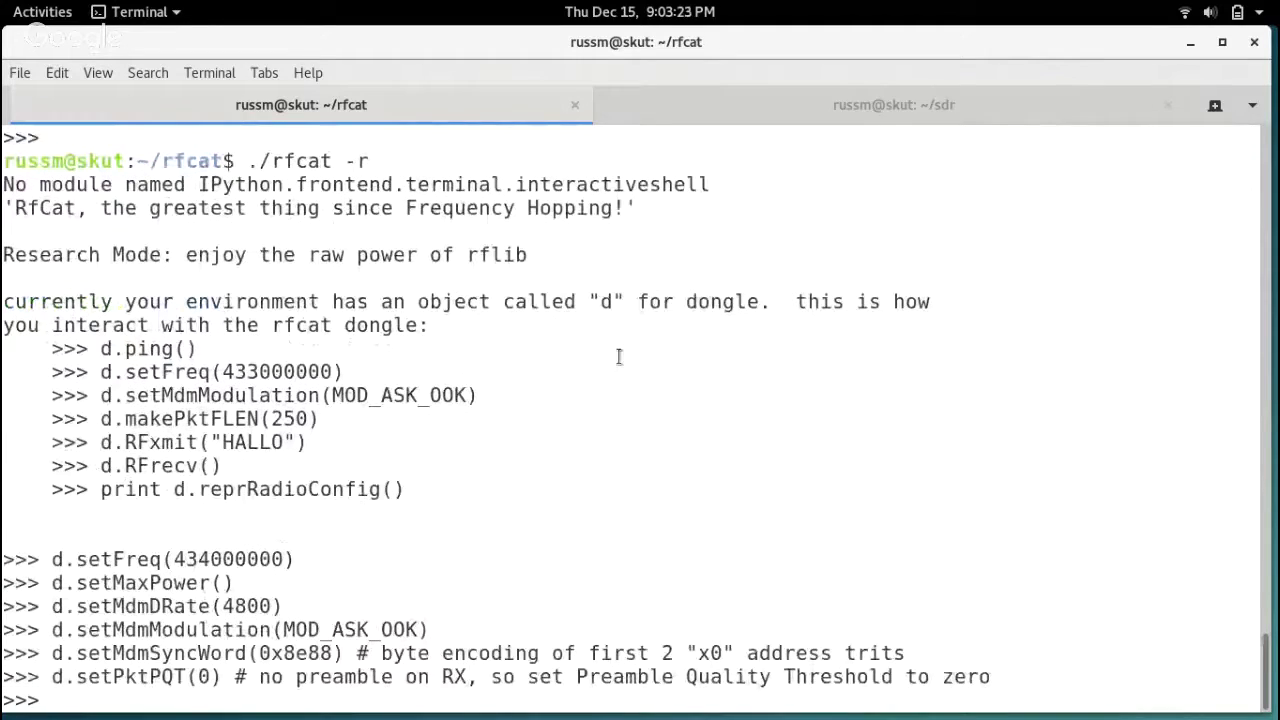
click(786, 105)
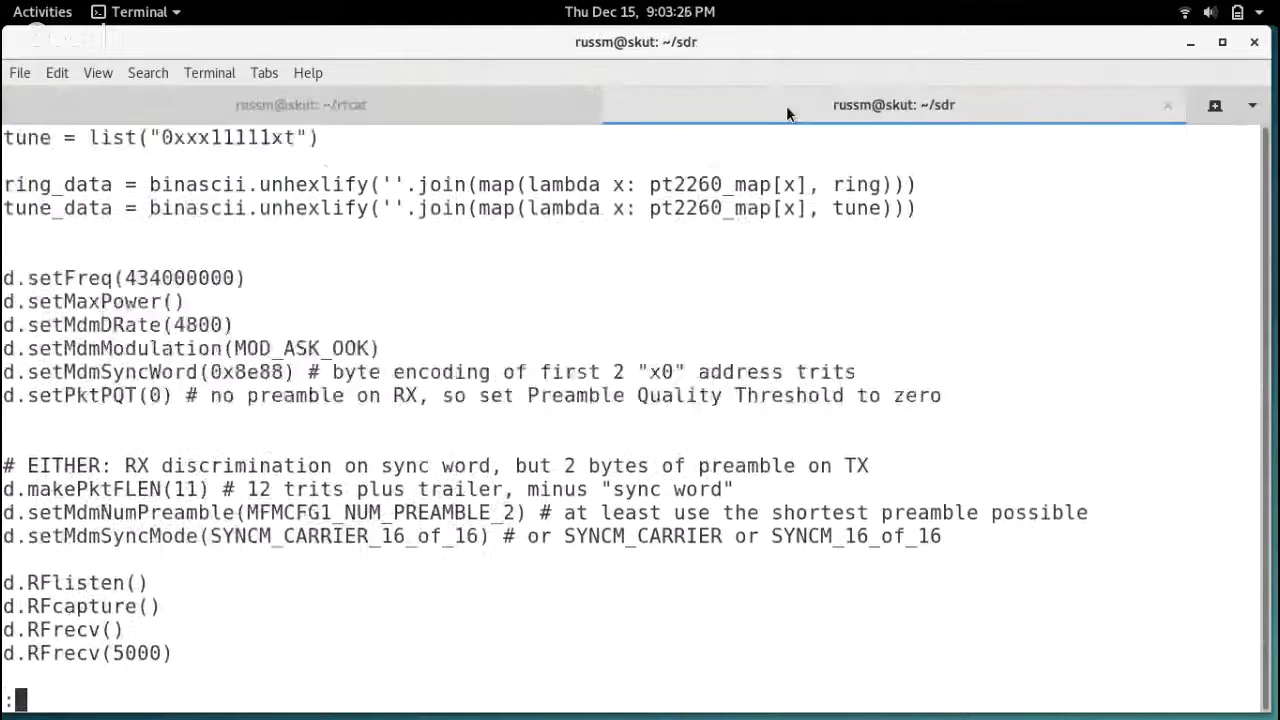
key(Up)
key(Up)
key(Up)
key(Up)
key(Up)
key(Up)
key(Up)
key(Up)
key(Up)
key(Up)
key(Up)
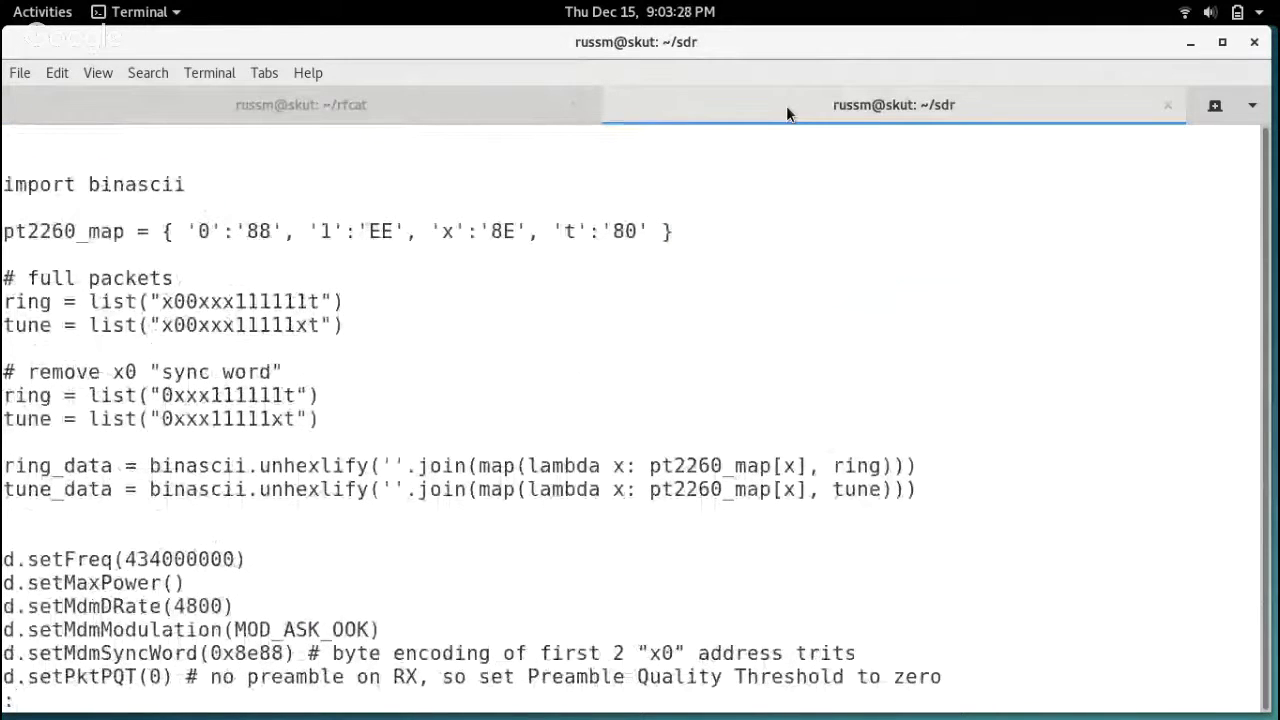
key(Down)
key(Down)
key(Down)
key(Down)
key(Down)
key(Down)
key(Down)
key(Down)
key(Down)
key(Down)
key(Down)
key(Down)
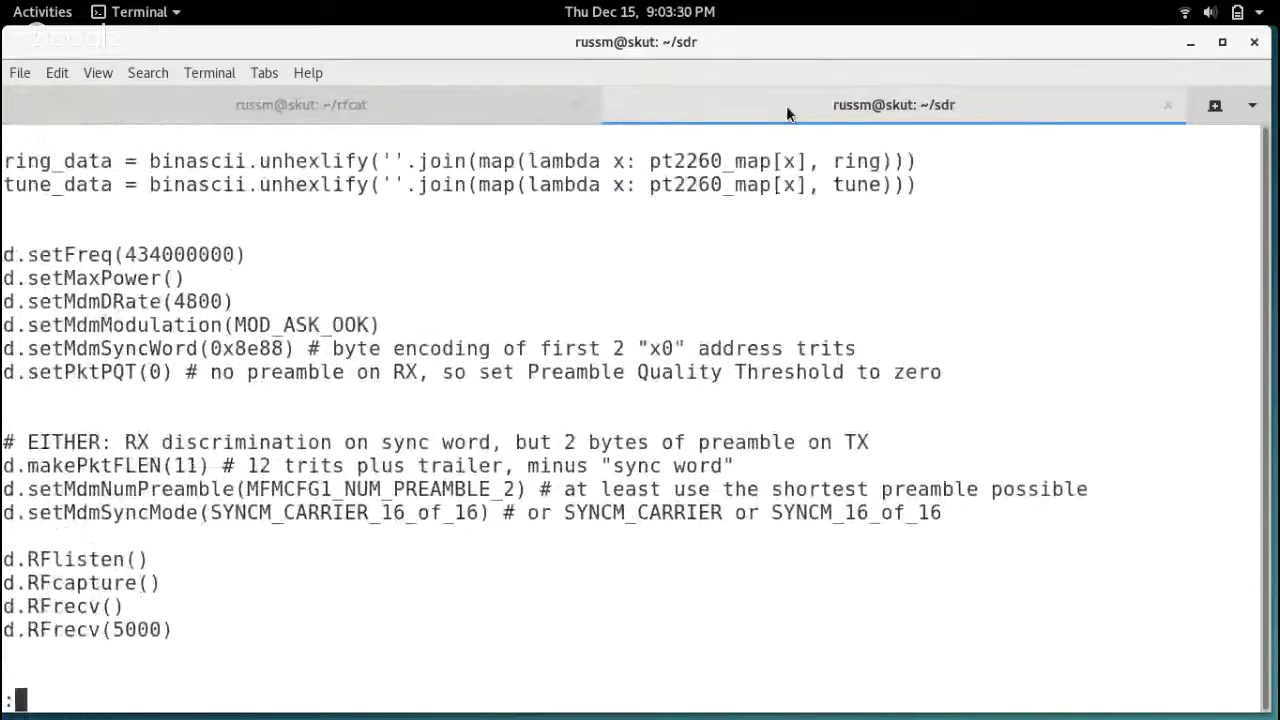
key(Down)
key(Down)
key(Down)
key(Down)
key(Down)
key(Down)
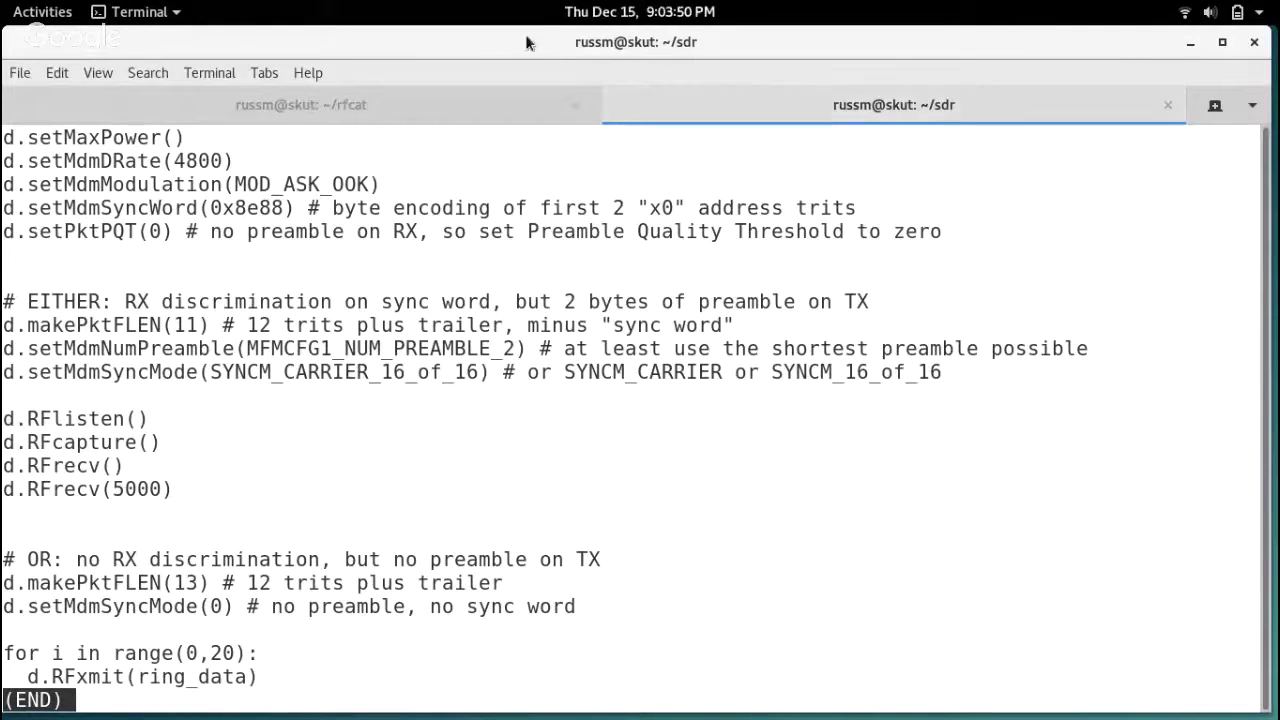
double_click(105, 224)
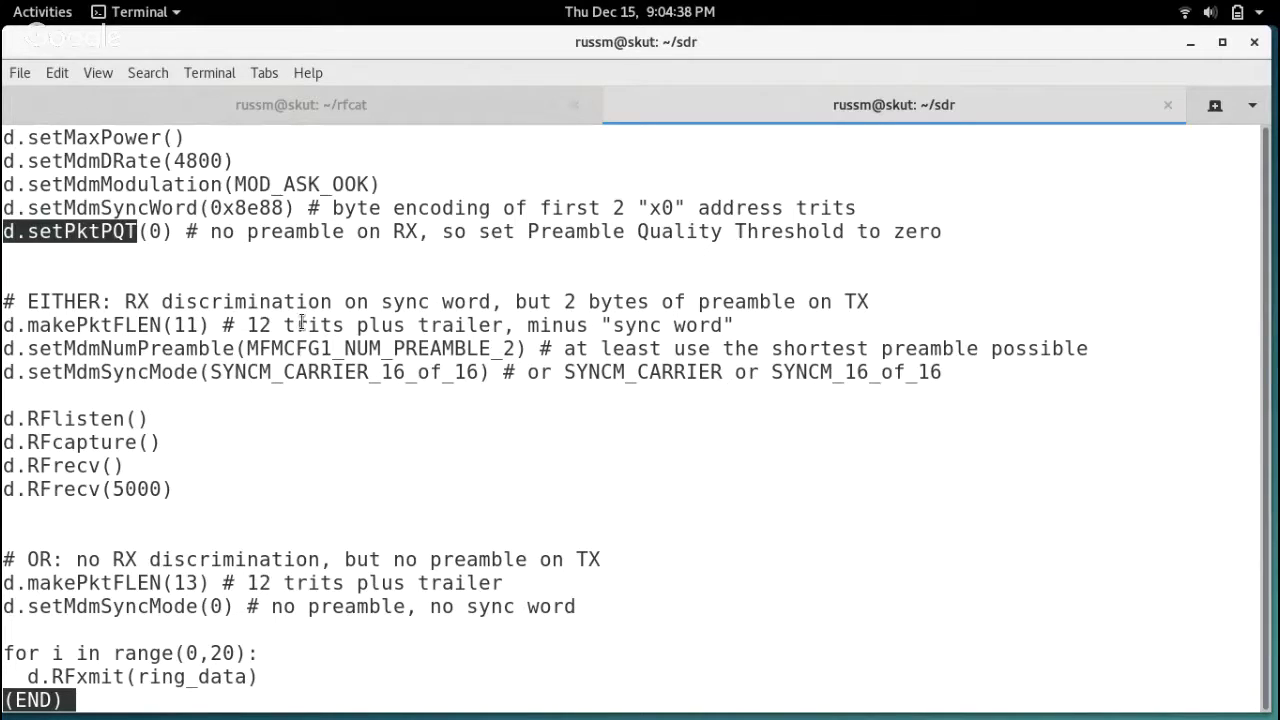
triple_click(259, 328)
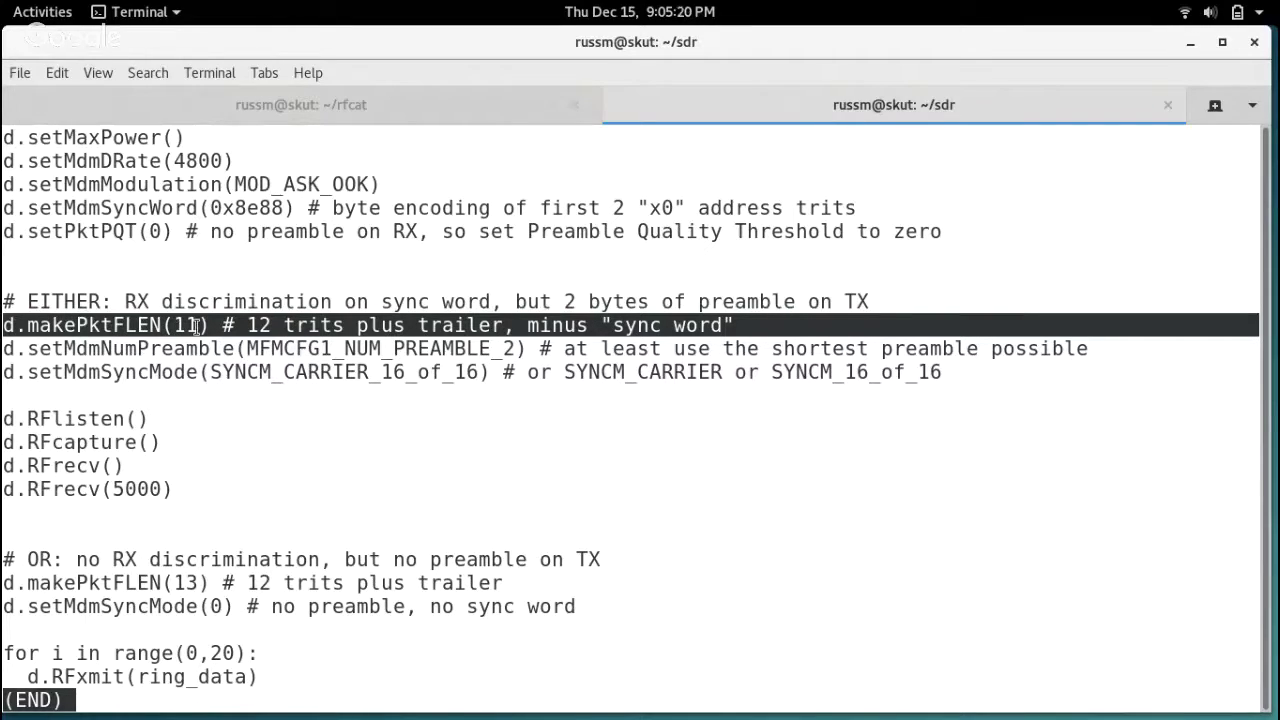
Examine MFMCFG1_NUM_PREAMBLE_2 and SYNCM_CARRIER_16_of_16, then select makePktFLEN(11) through setMdmSyncMode.
double_click(290, 349)
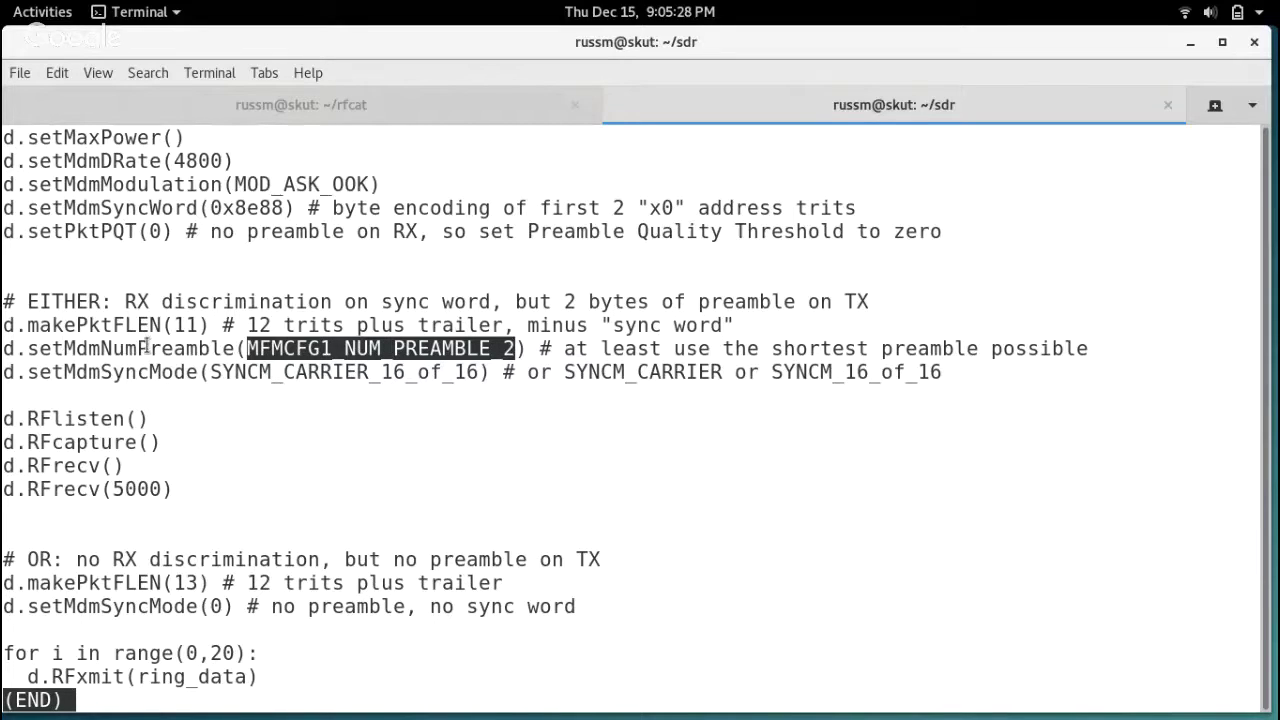
click(272, 373)
double_click(272, 373)
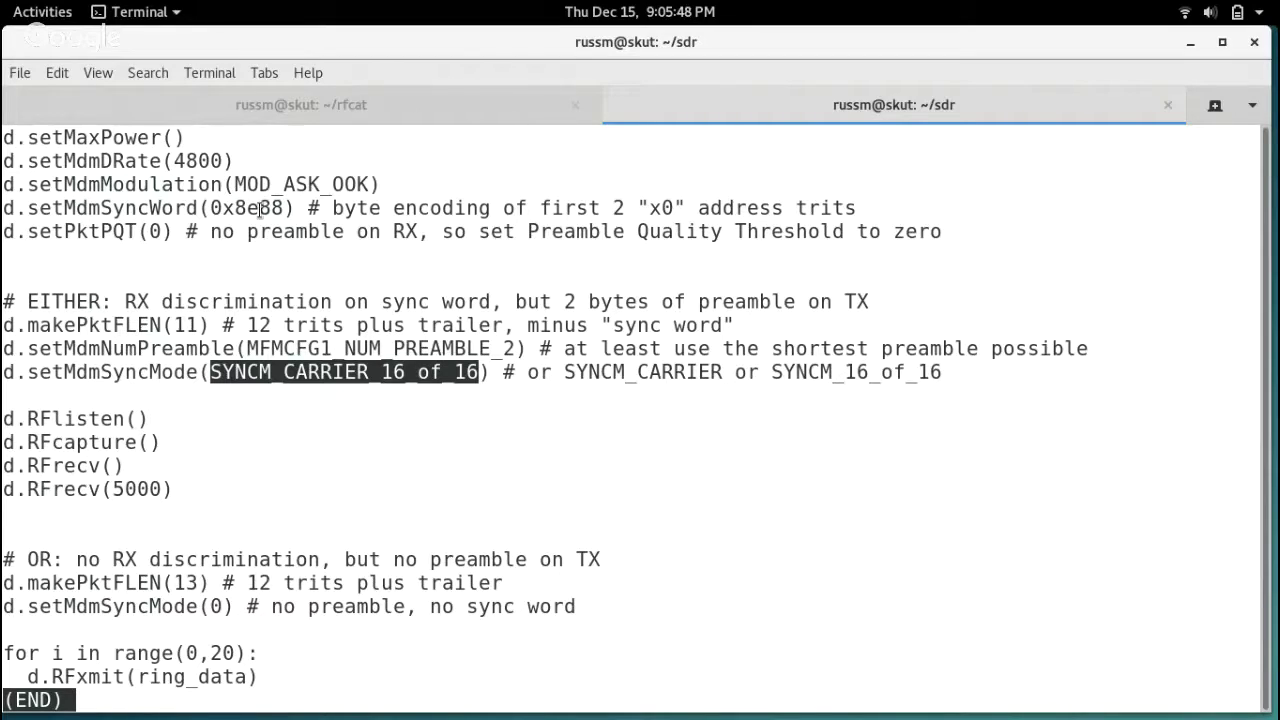
triple_click(219, 330)
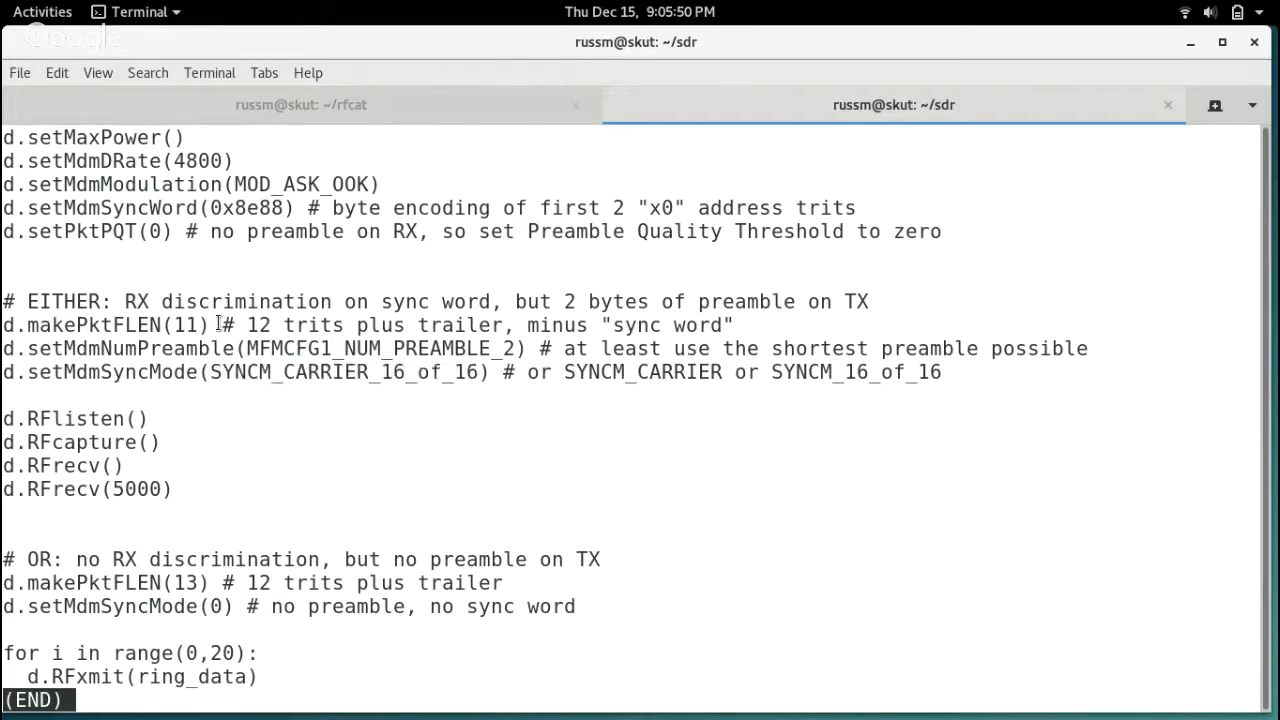
drag(219, 332, 219, 375)
key(ctrl+c)
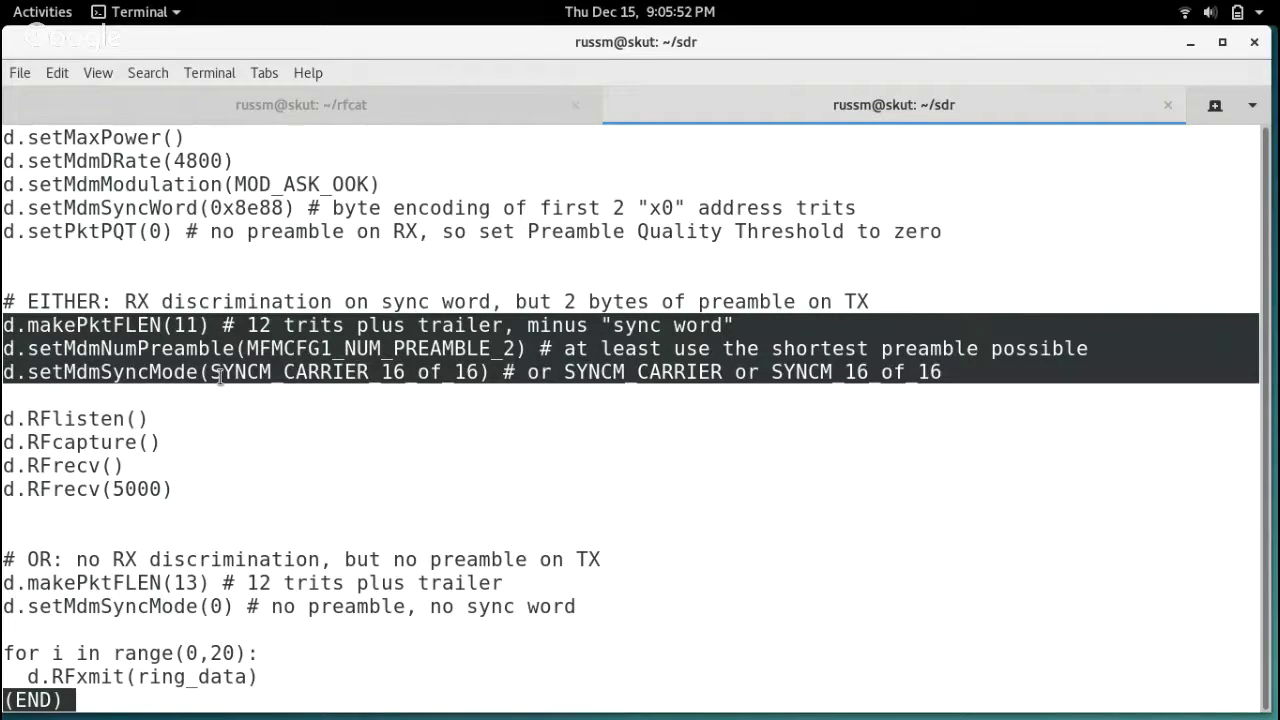
Run the makePktFLEN(11), NUM_PREAMBLE_2 and SYNCM_CARRIER_16_of_16 lines in RfCat, then return to the notes.
click(385, 102)
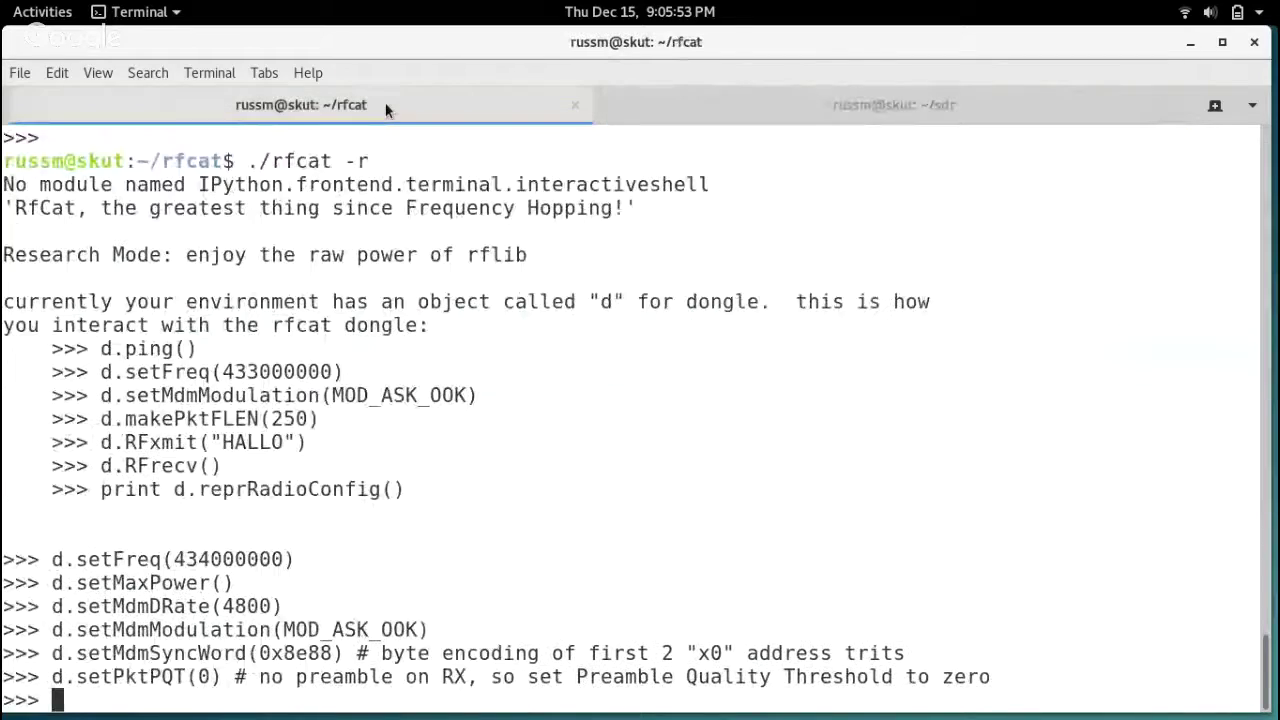
middle_click(528, 292)
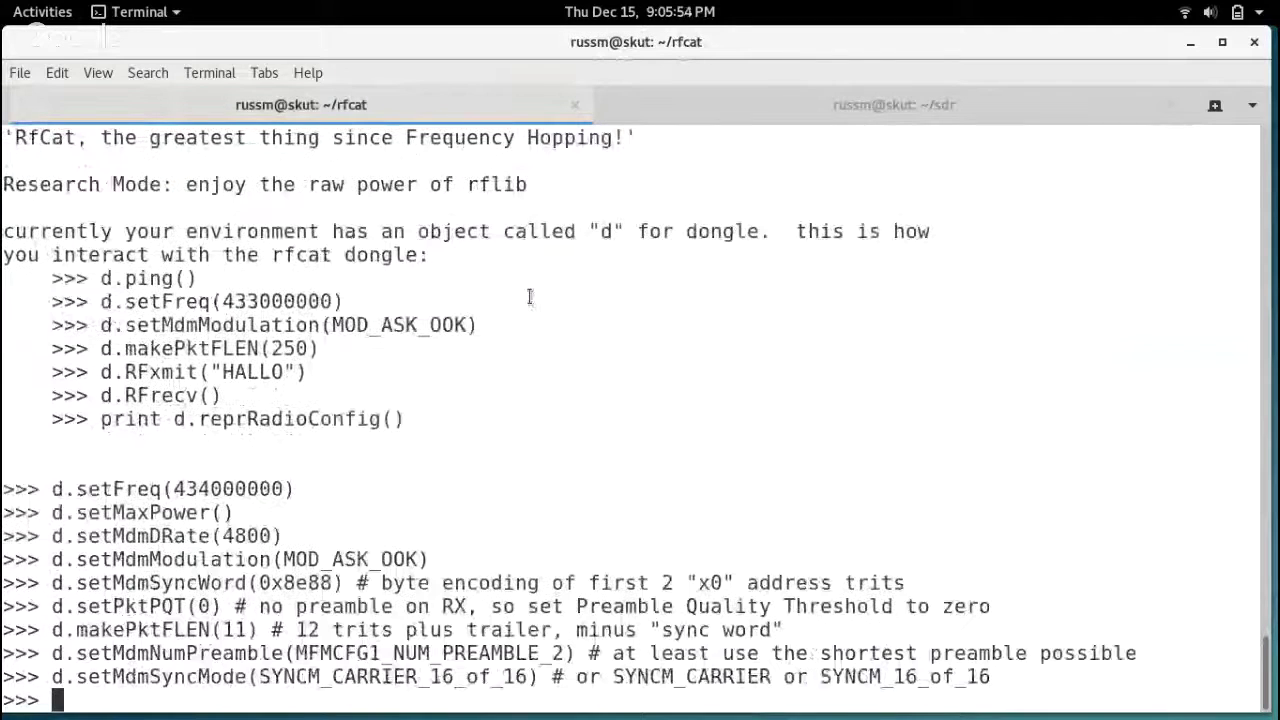
click(814, 105)
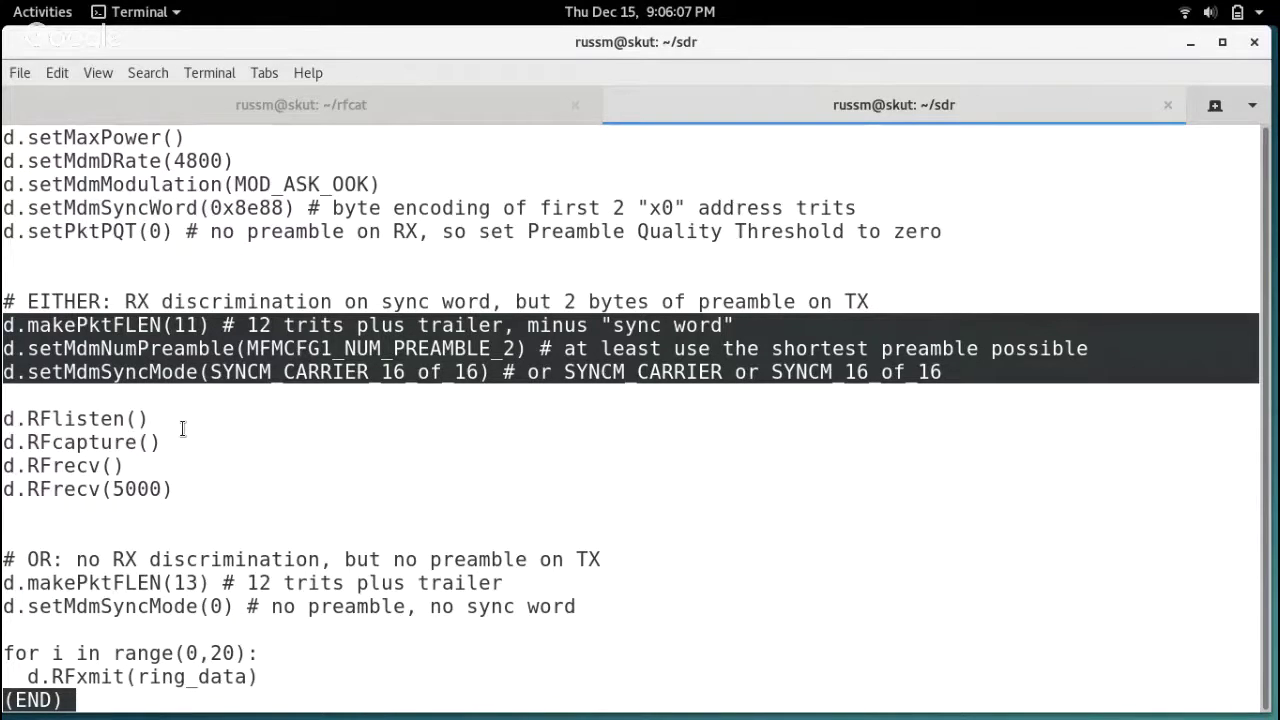
Select the d.RFlisten command in the ~/sdr notes so it can be pasted into RfCat.
scroll(183, 429, up, 1)
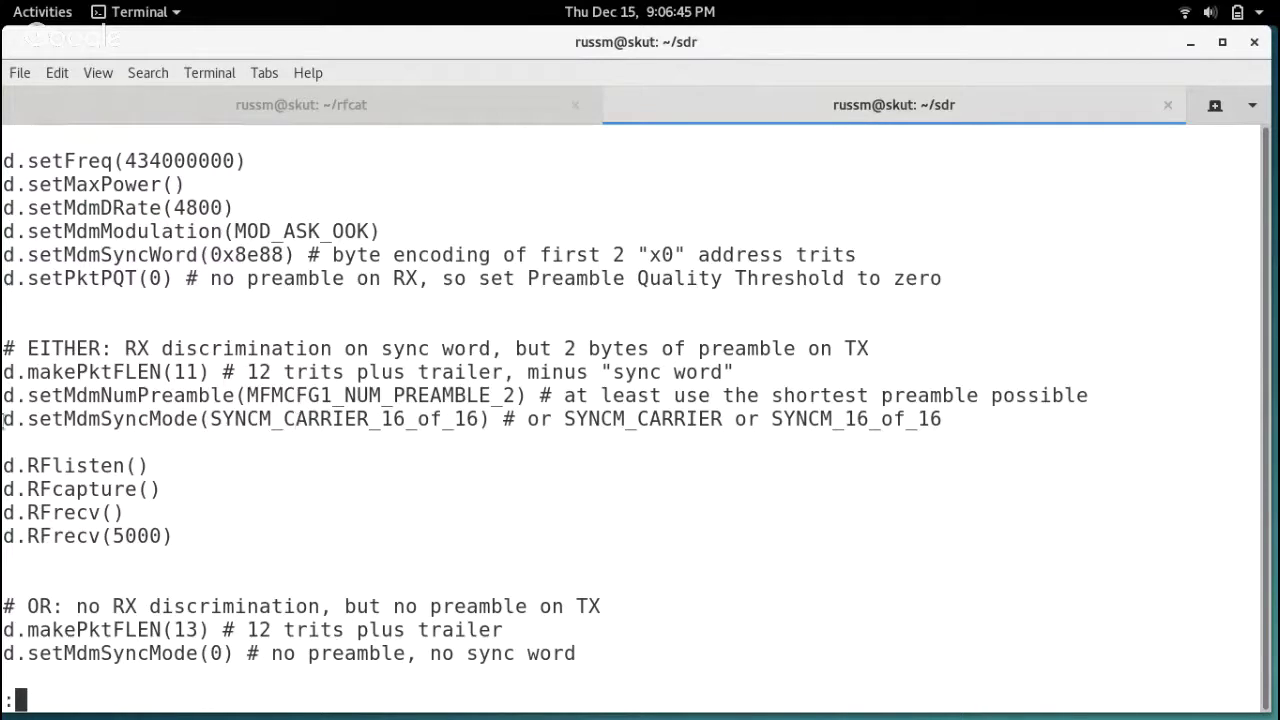
double_click(66, 463)
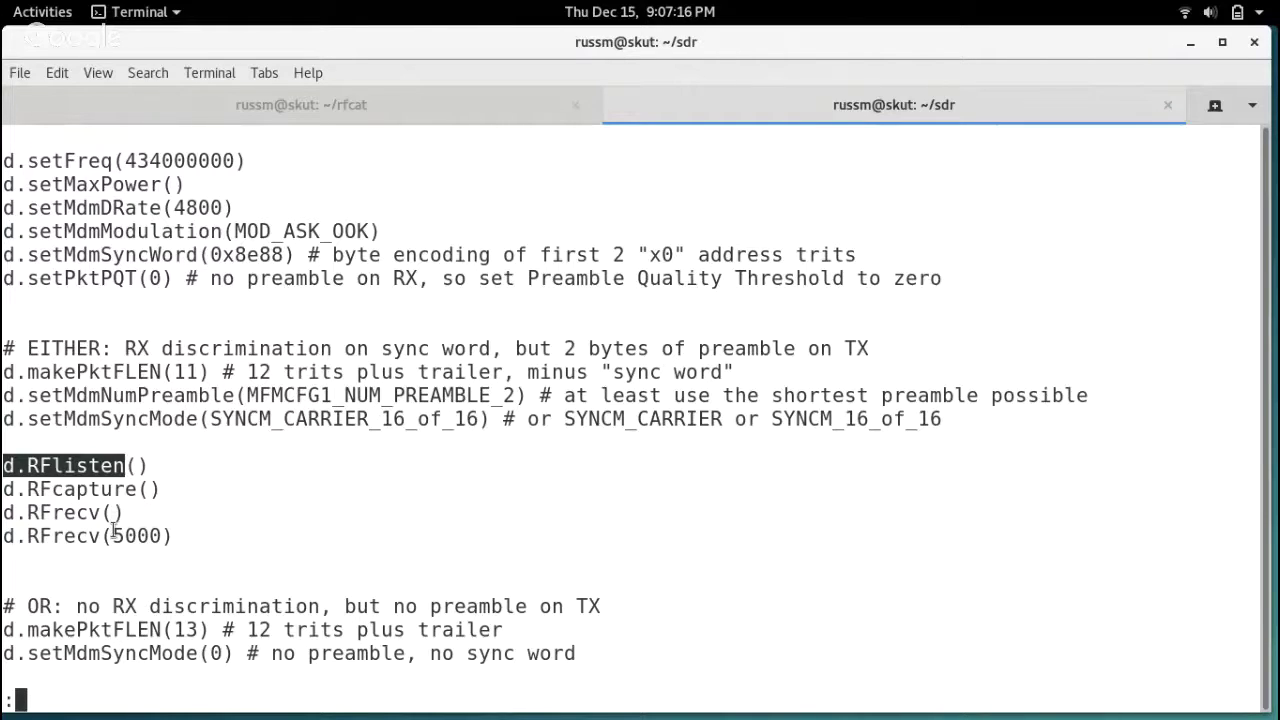
double_click(45, 537)
click(45, 537)
click(33, 538)
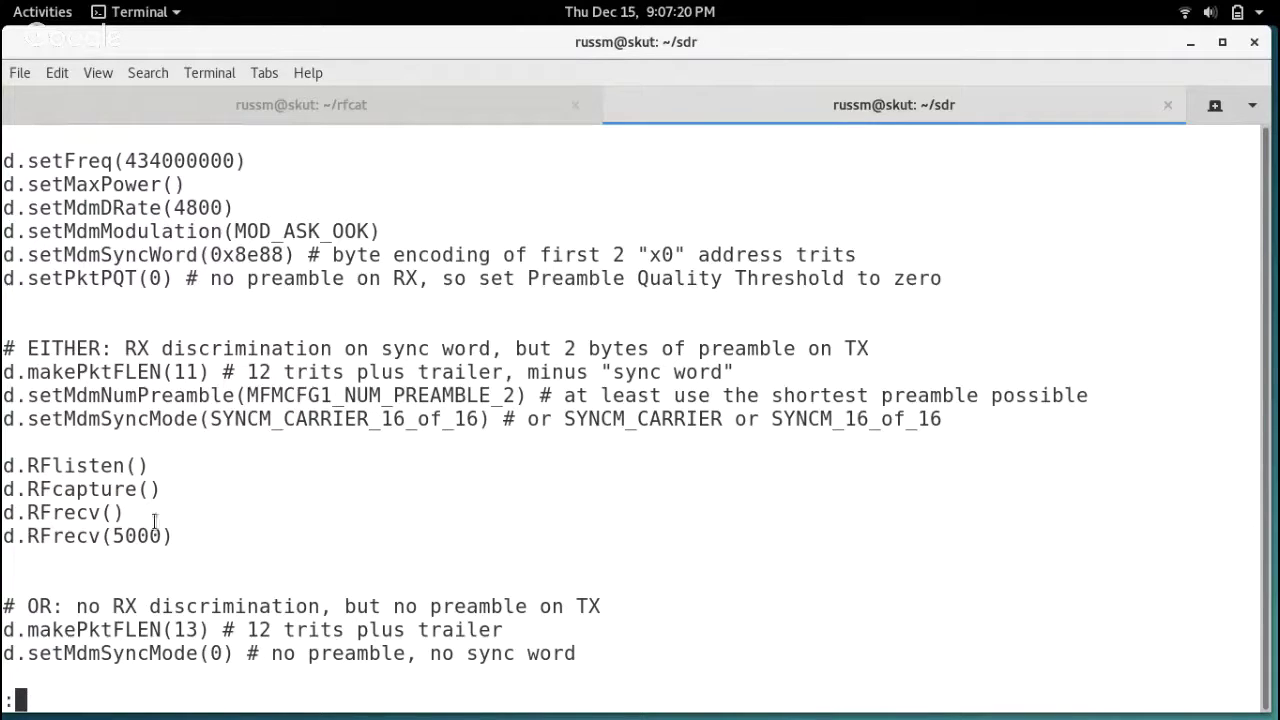
double_click(80, 465)
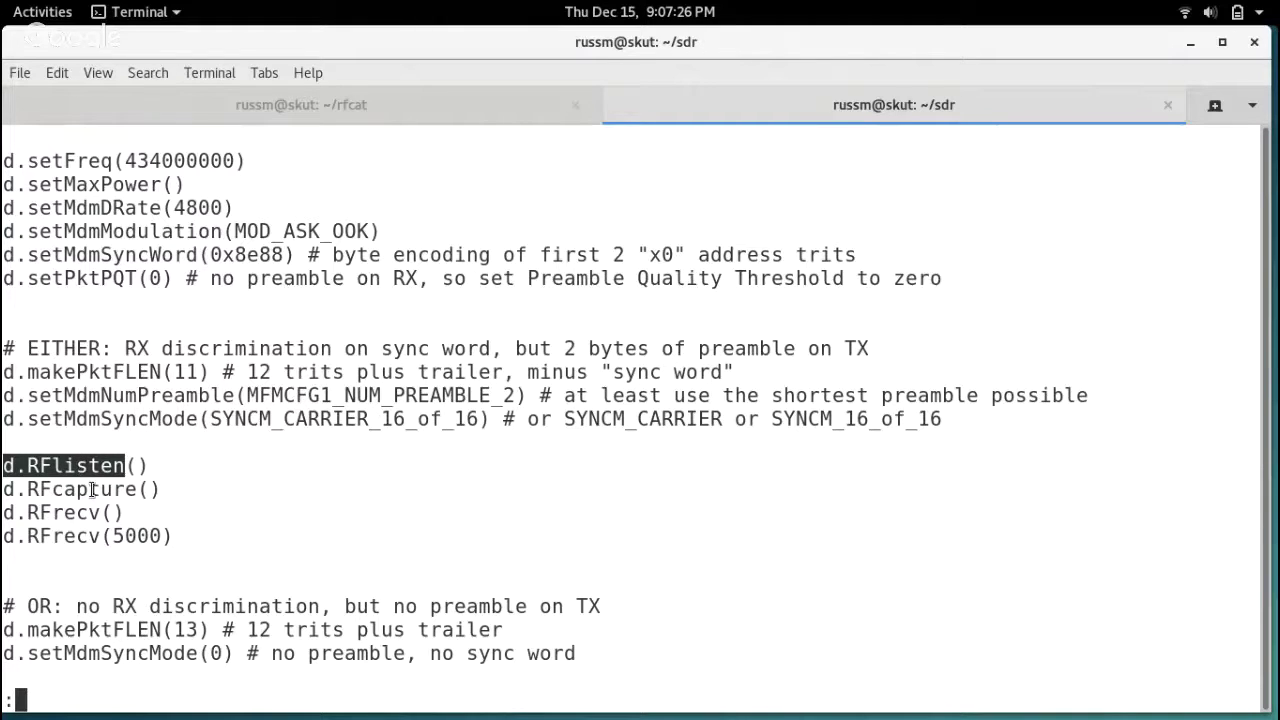
Run d.RFlisten() at the RfCat prompt, stop it once, then restart listening.
key(ctrl+Page_Up)
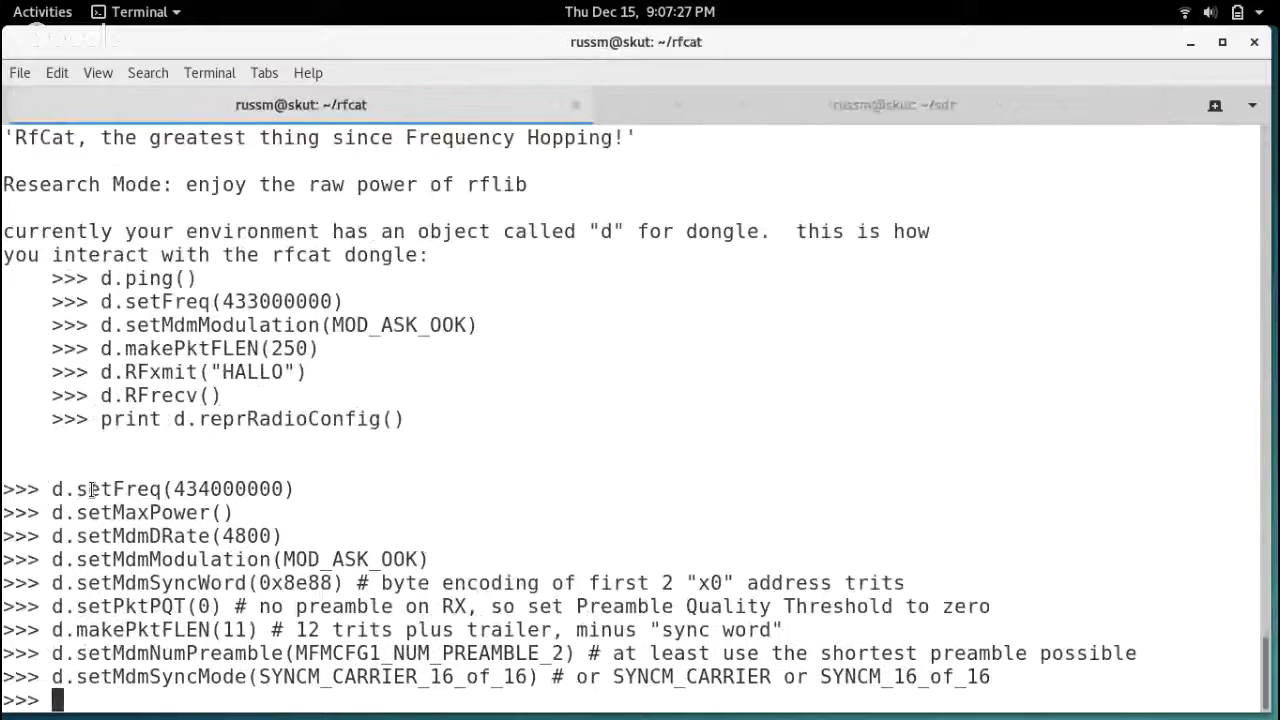
middle_click(92, 489)
text(())
key(Return)
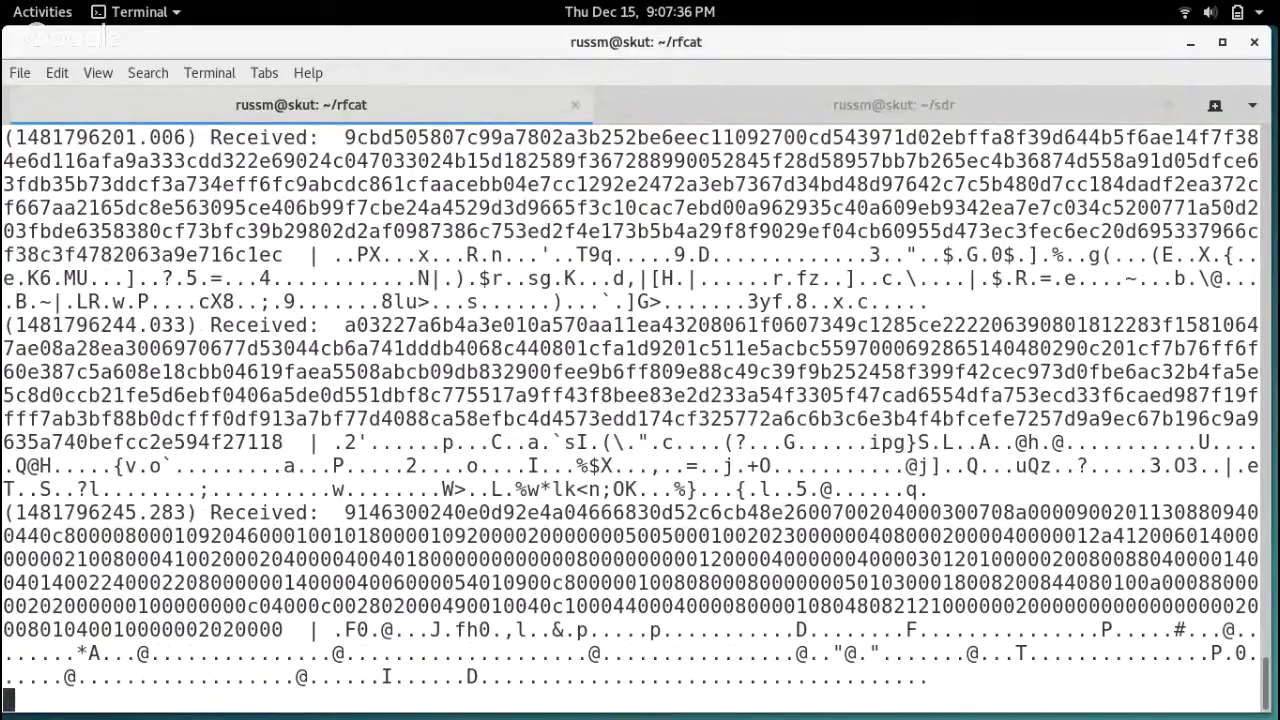
key(Return)
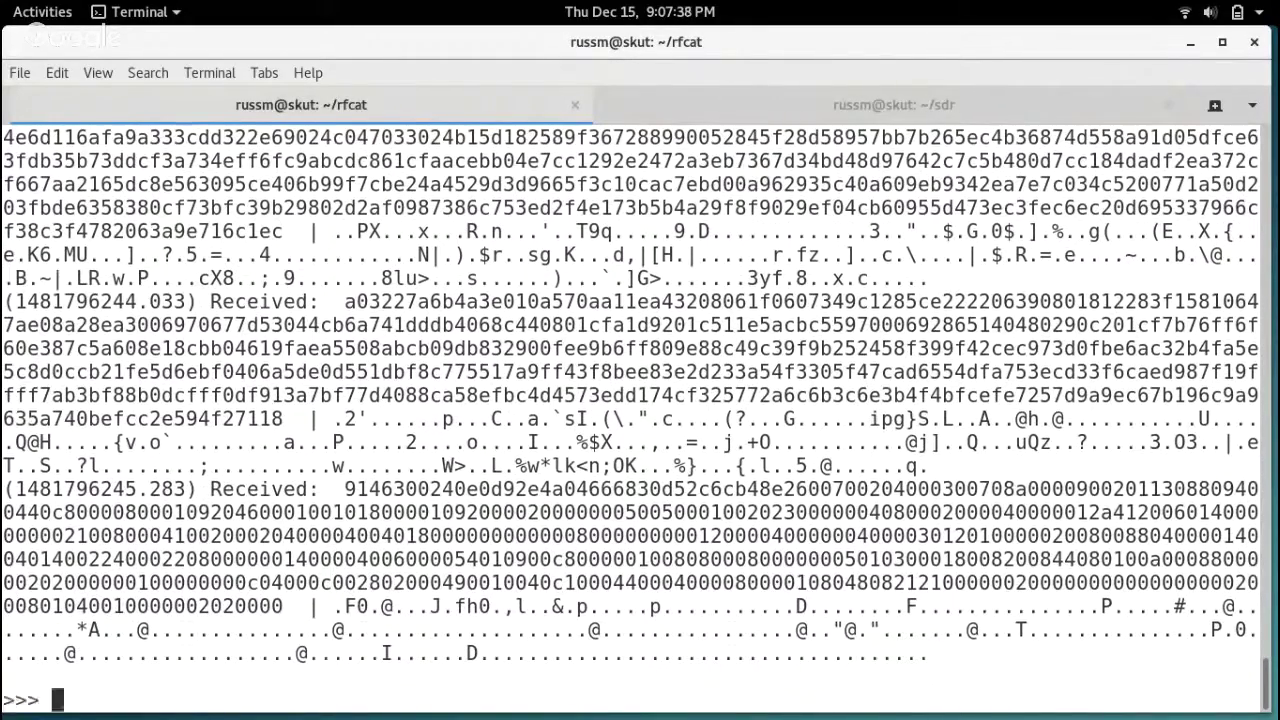
key(Up)
key(Return)
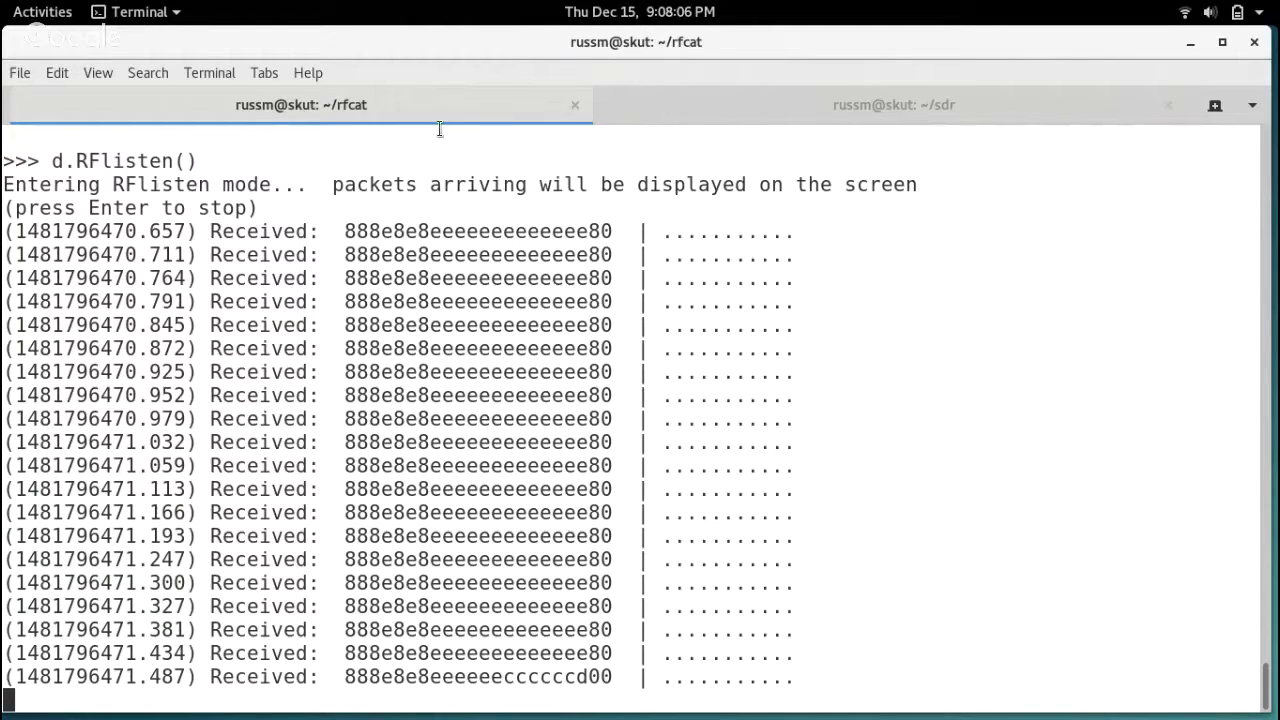
Highlight the ee bytes after the 888e8e8e prefix in the received packets.
mouse_move(343, 228)
mouse_down()
mouse_move(454, 232)
mouse_move(348, 230)
mouse_up()
click(443, 232)
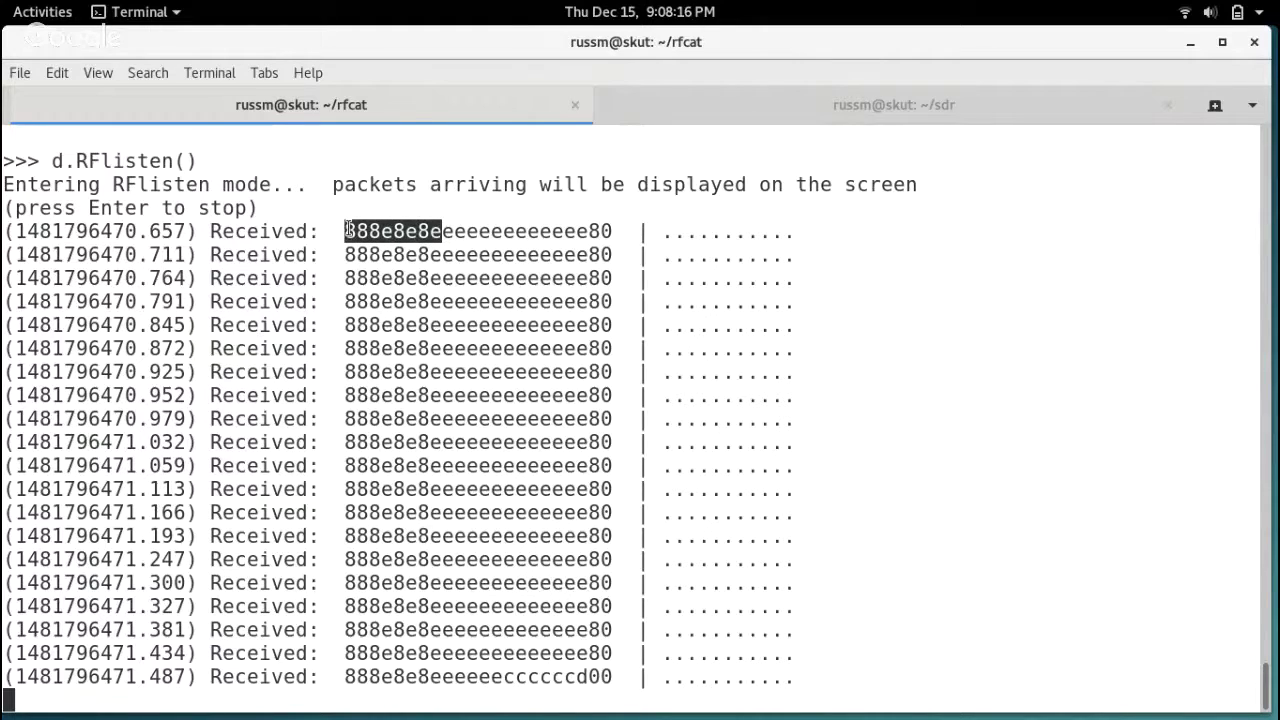
click(430, 230)
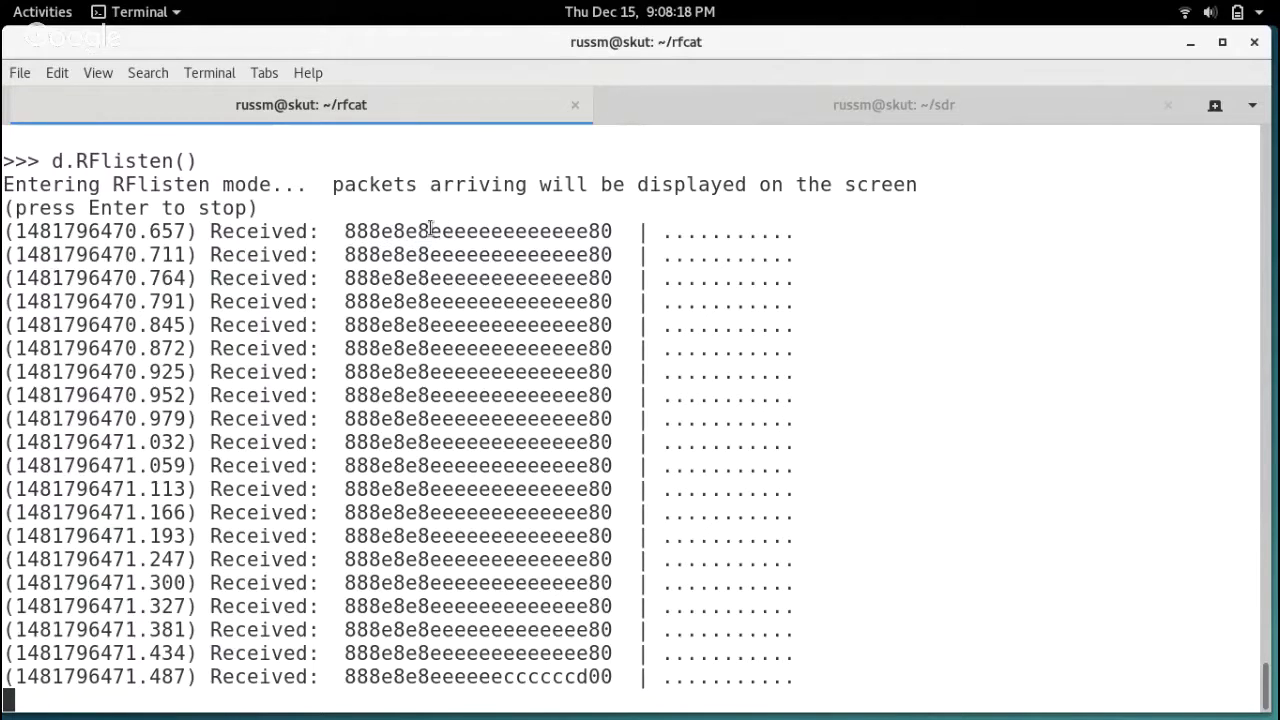
drag(443, 232, 604, 226)
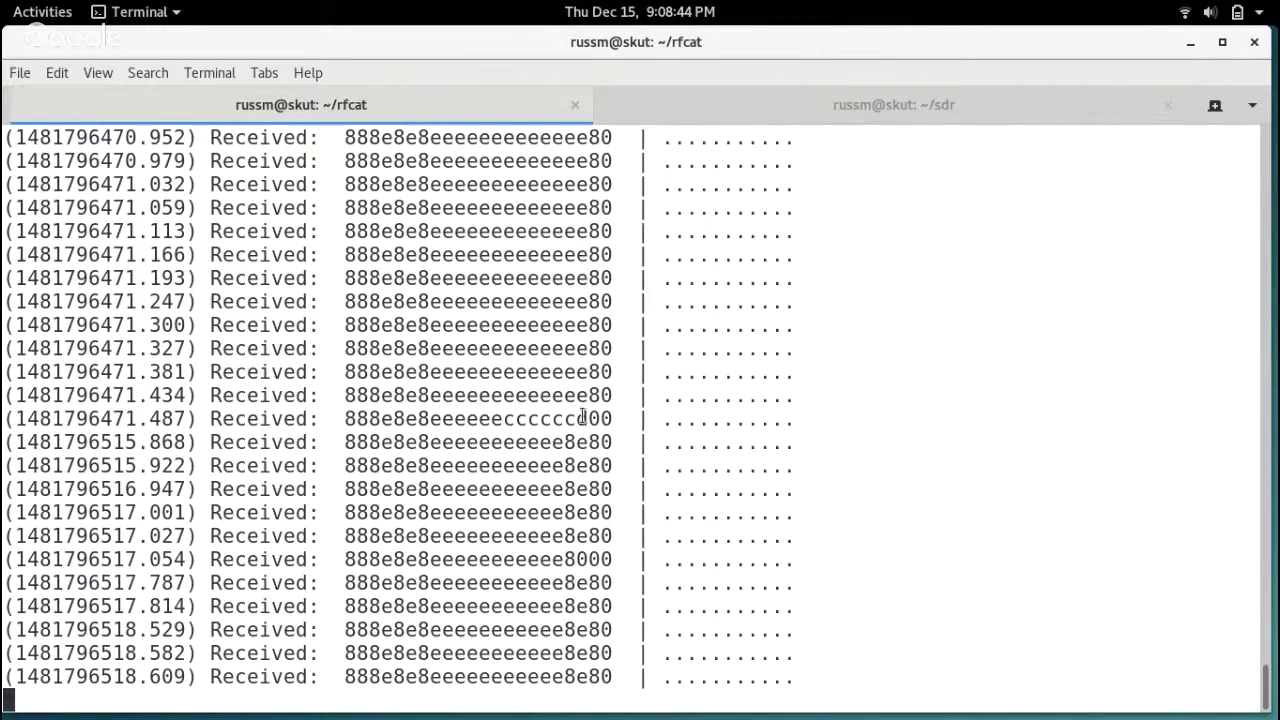
Highlight the 8e bytes of a newer packet and the odd f474 bytes in 888f4743bdcef7bdce73de.
drag(566, 438, 588, 441)
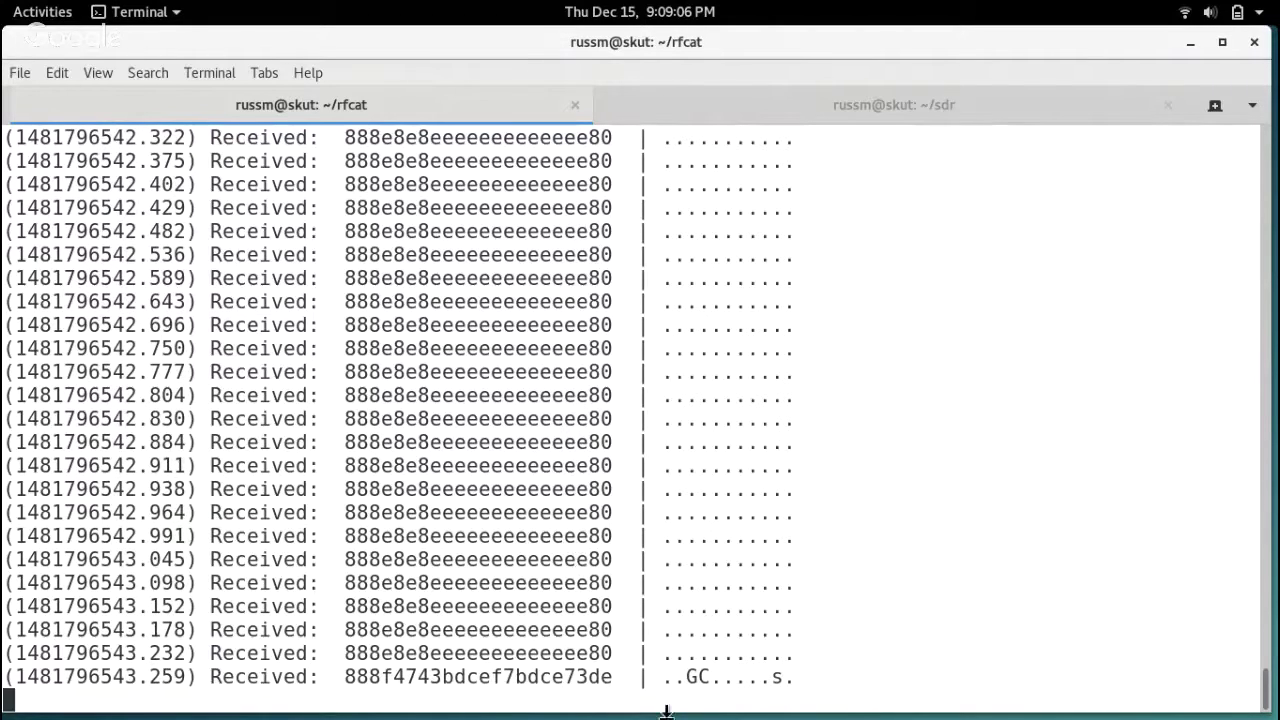
drag(382, 677, 596, 677)
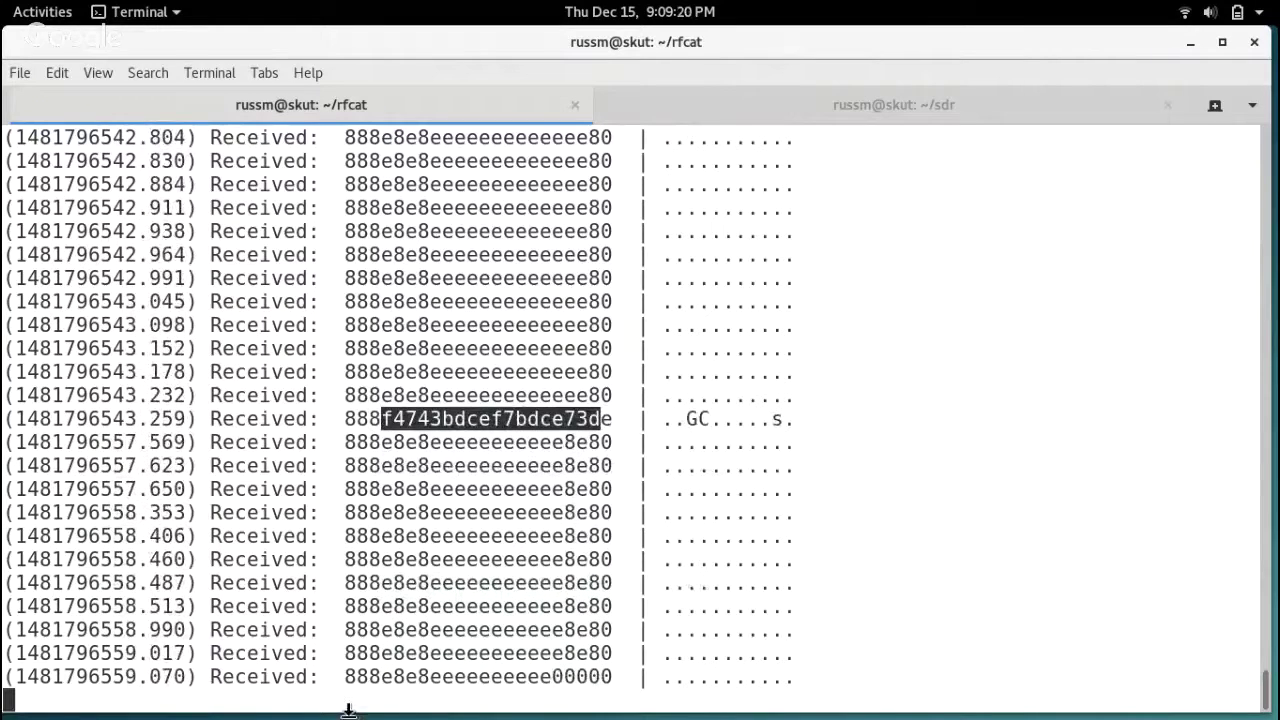
Highlight the trailing zeros of the latest received packet, then clear the highlight.
drag(555, 670, 614, 678)
click(614, 679)
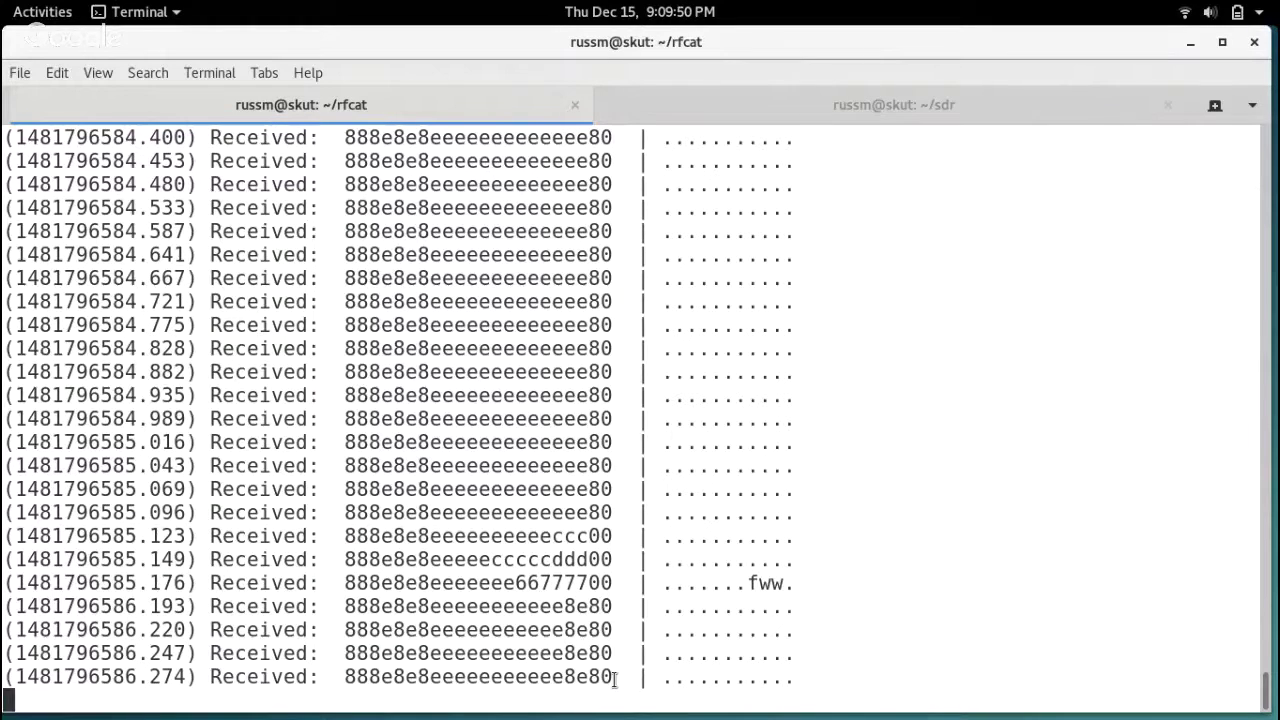
End RFlisten after the four new 888e8e8eeeeeeeeeeeee8e80 packets, back at >>>.
key(Return)
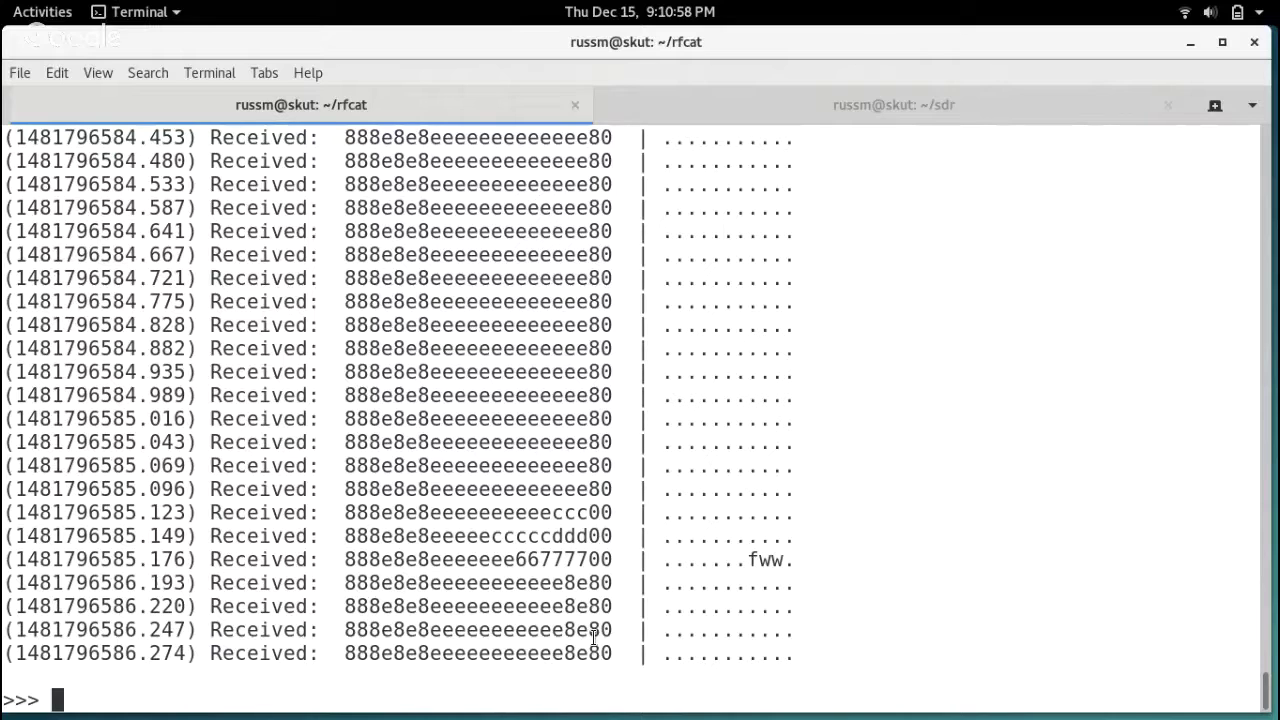
Flip between the ~/sdr notes and the rfcat shell, ending on the makePktFLEN(13) option.
click(808, 104)
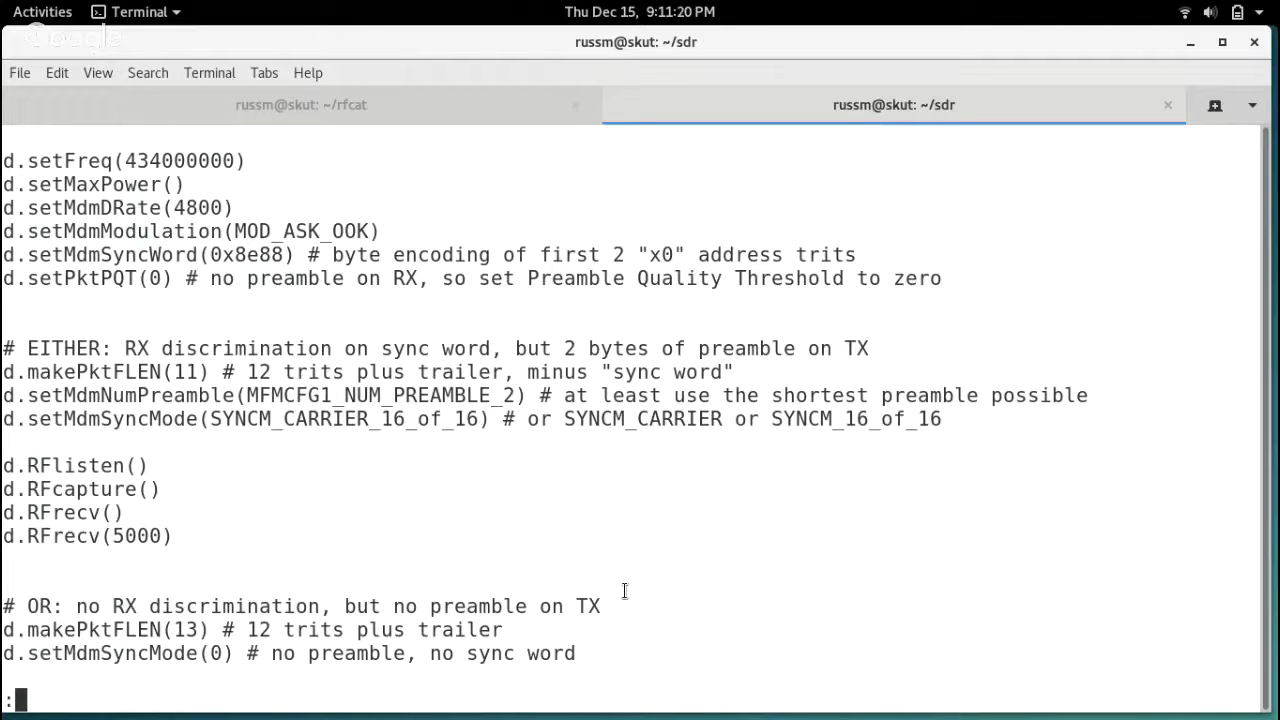
key(ctrl+Page_Up)
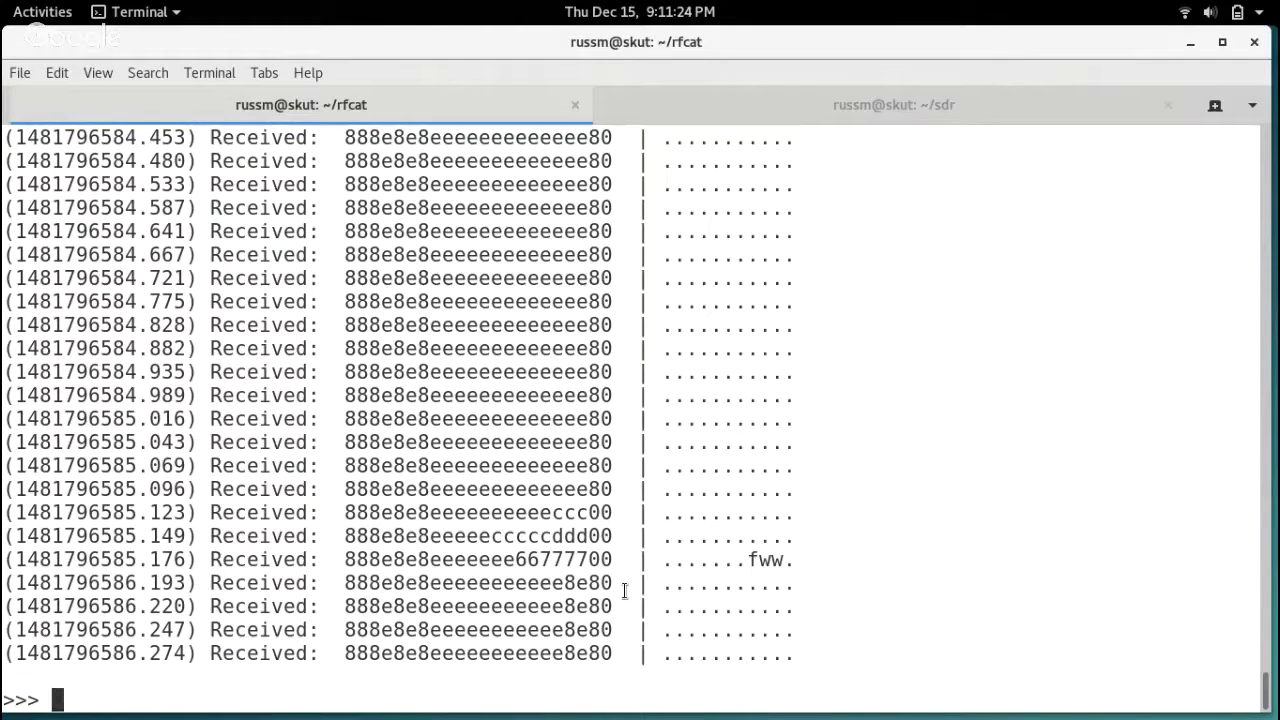
key(ctrl+Page_Down)
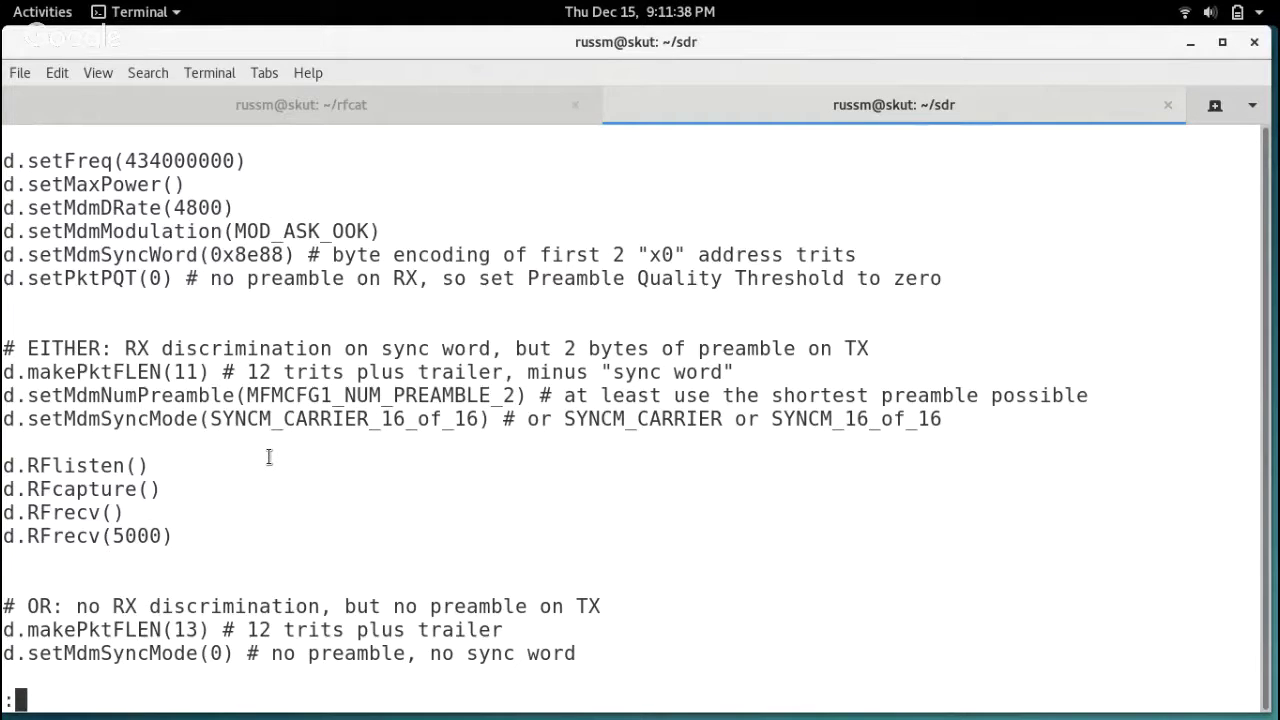
Copy the makePktFLEN(13) and setMdmSyncMode(0) lines from the end of the notes.
key(Down)
key(Down)
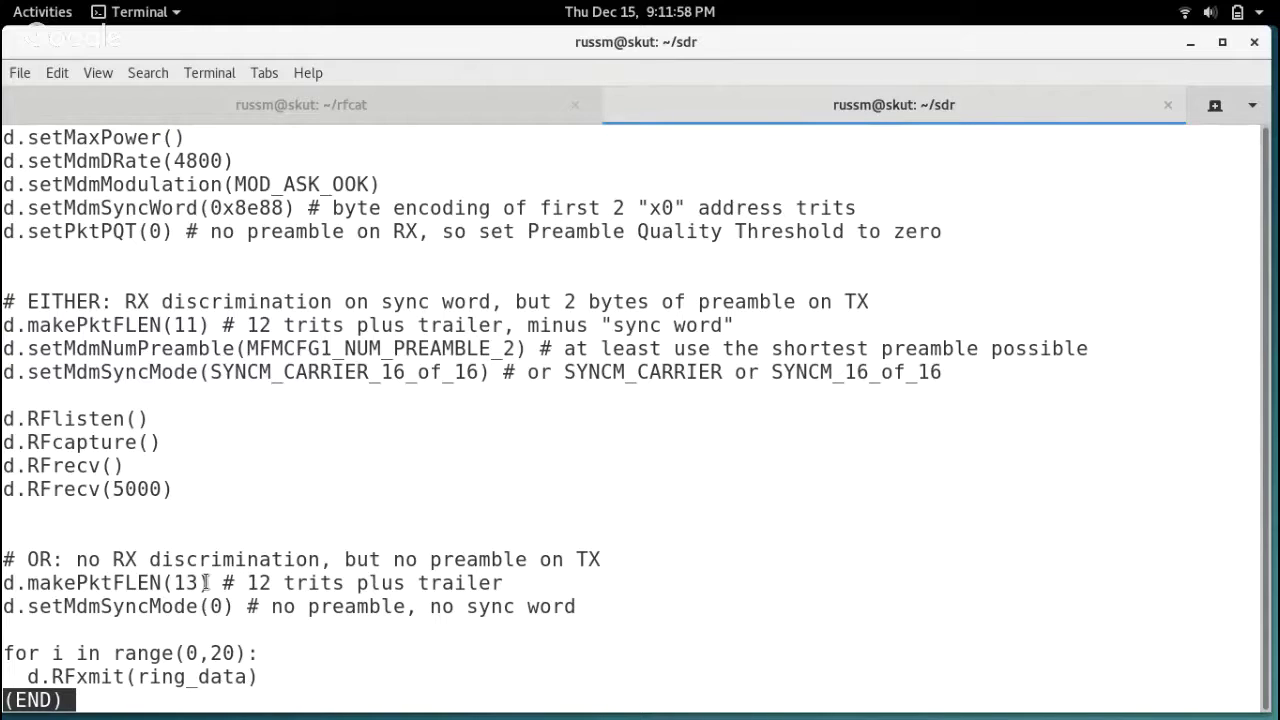
drag(209, 582, 129, 582)
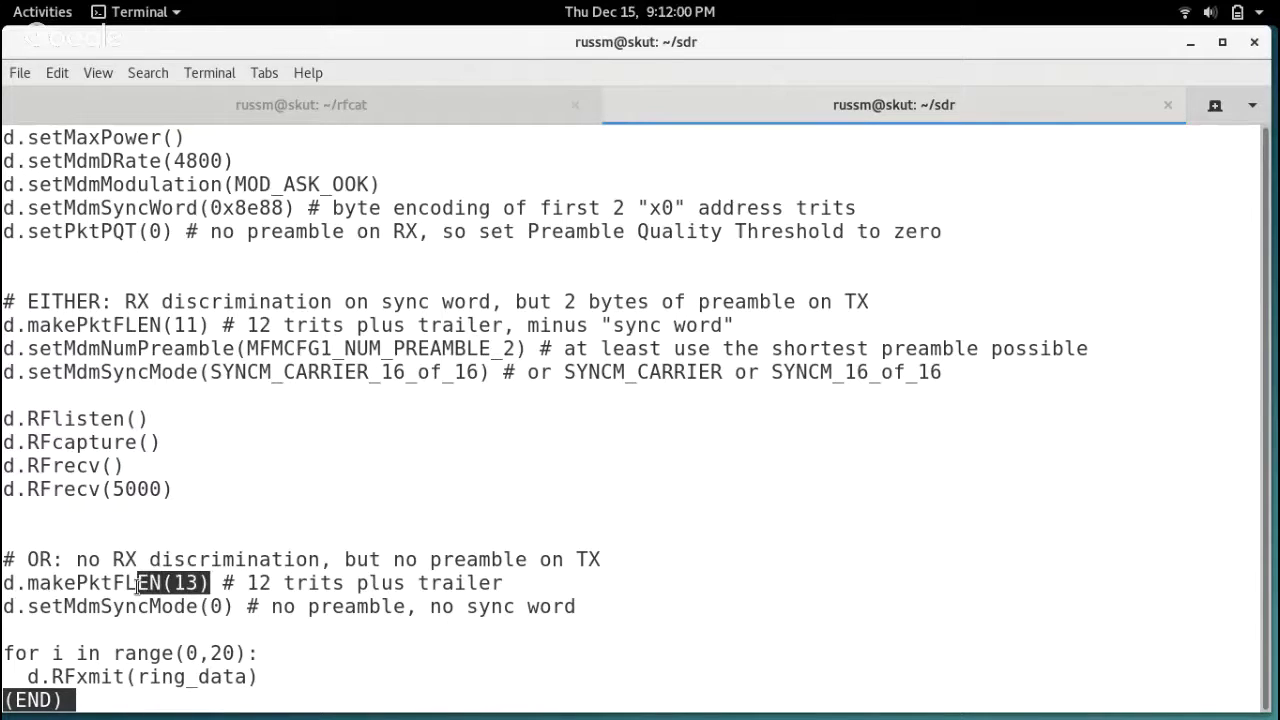
triple_click(136, 606)
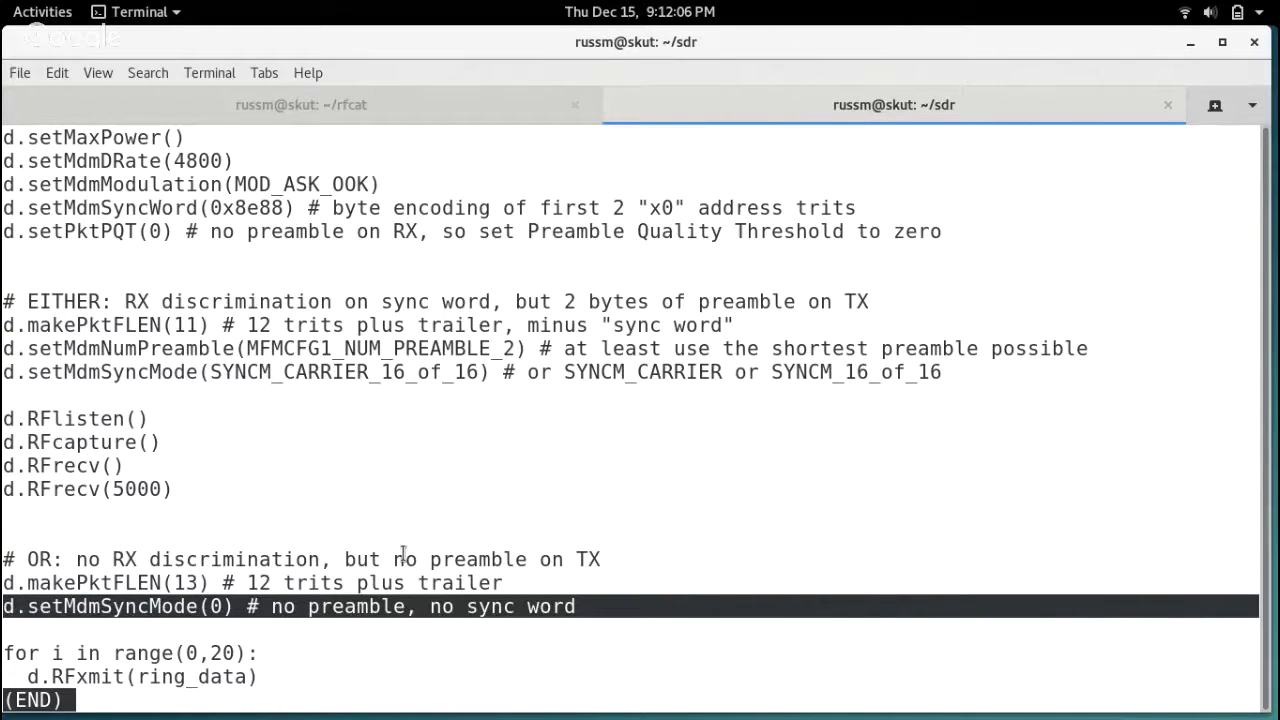
click(240, 582)
drag(240, 582, 200, 608)
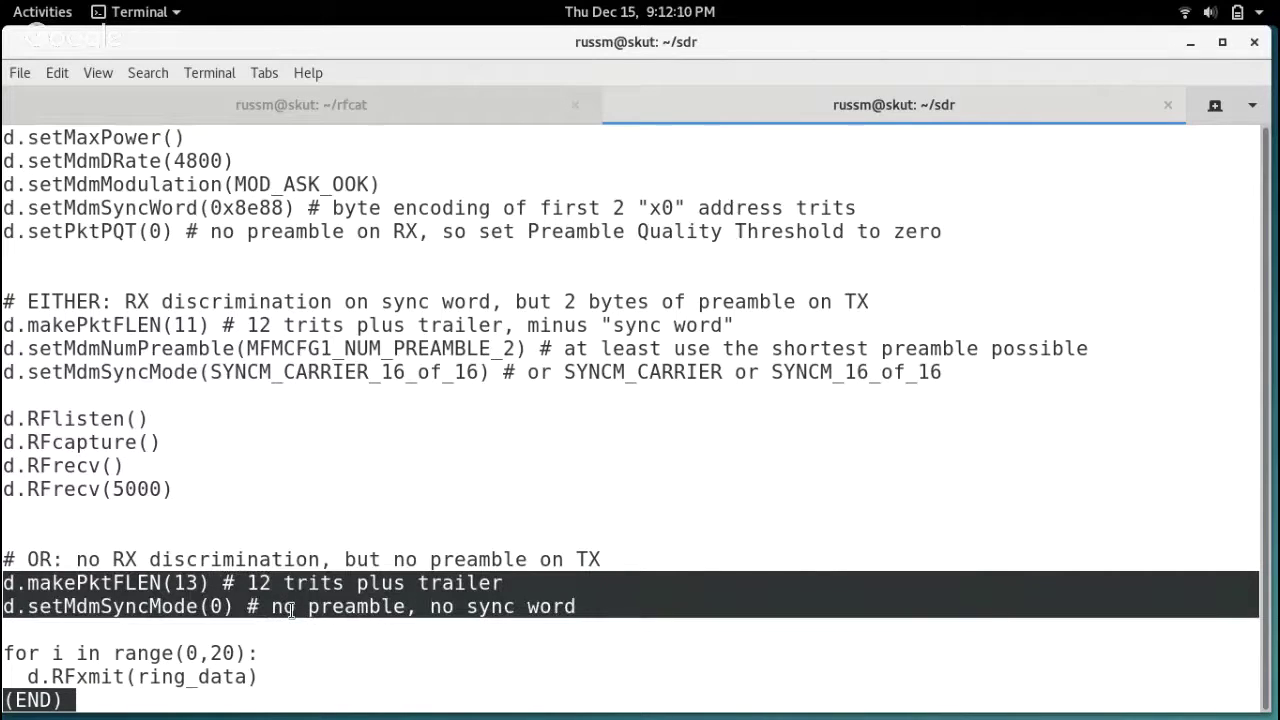
Apply makePktFLEN(13) and setMdmSyncMode(0) in RfCat, then start d.RFlisten().
click(284, 95)
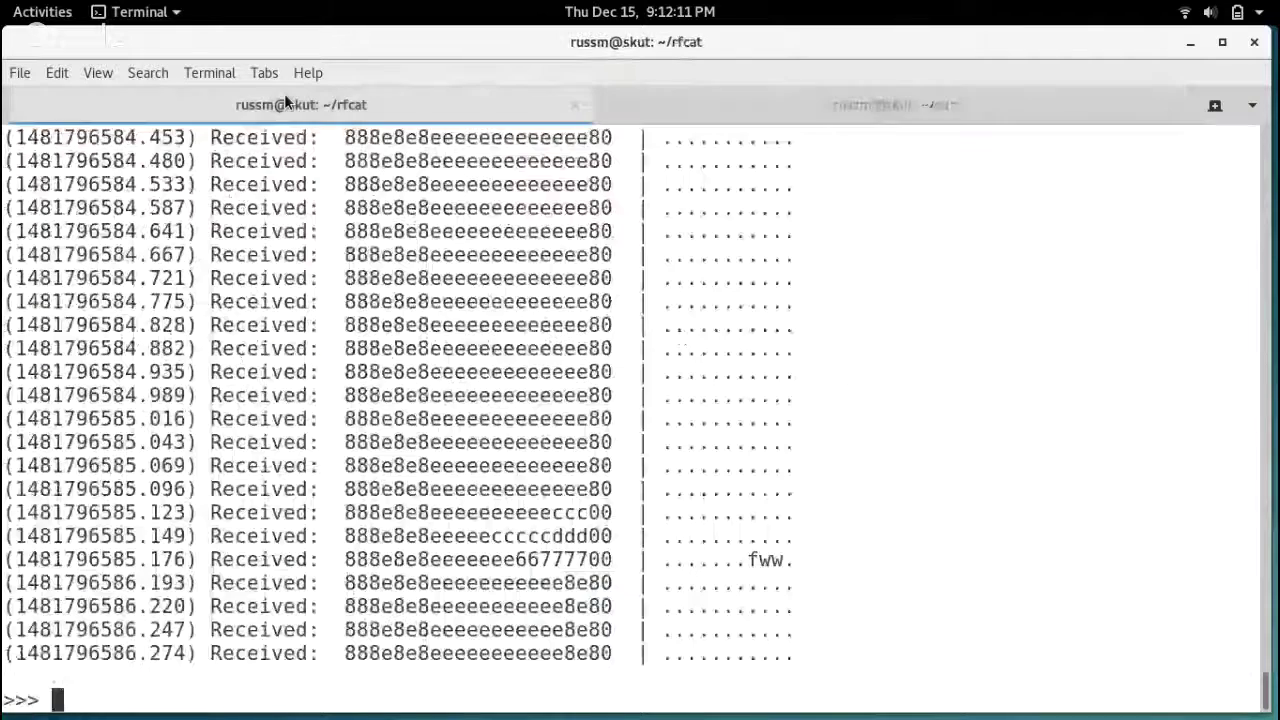
middle_click(423, 280)
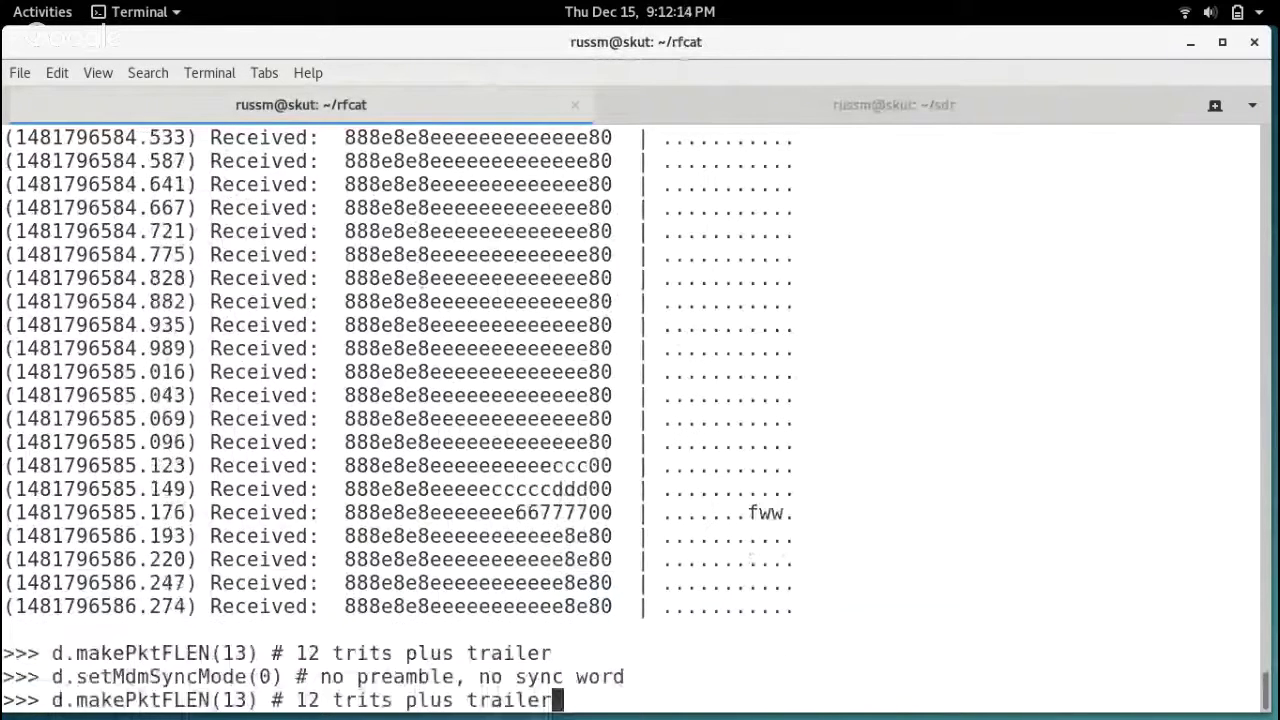
key(ctrl+u)
text(d.RFlisten())
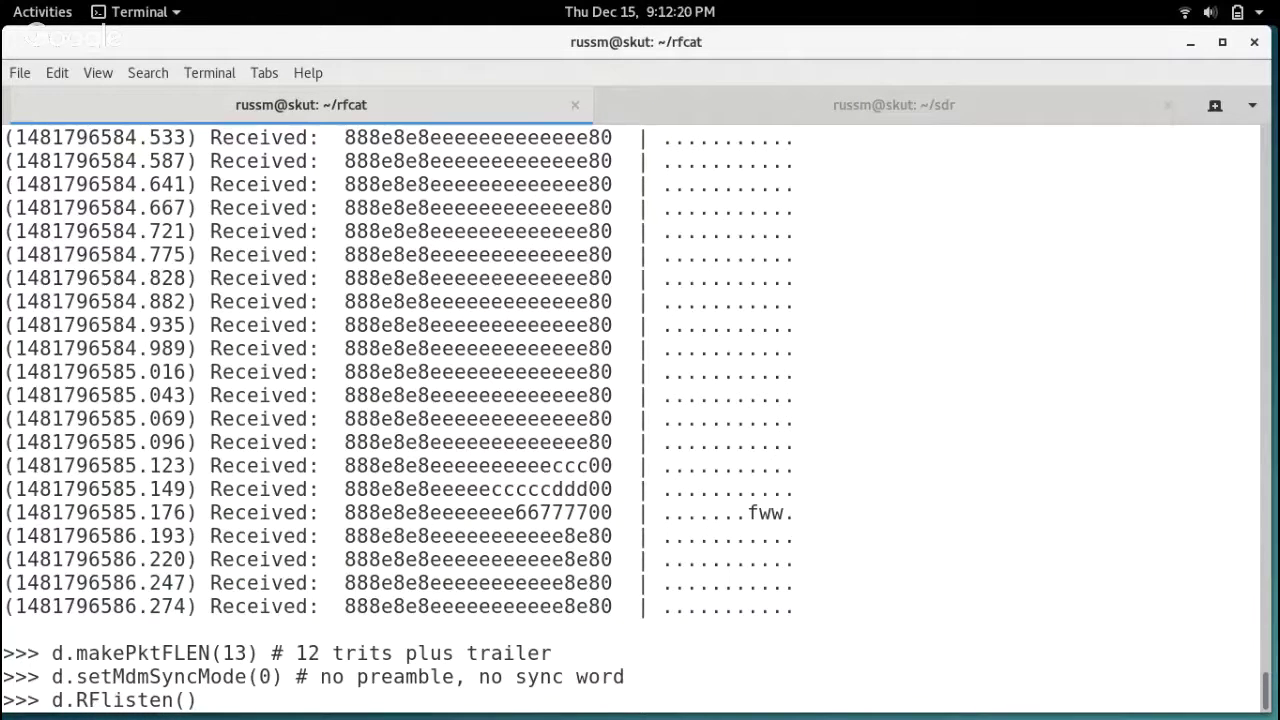
key(Return)
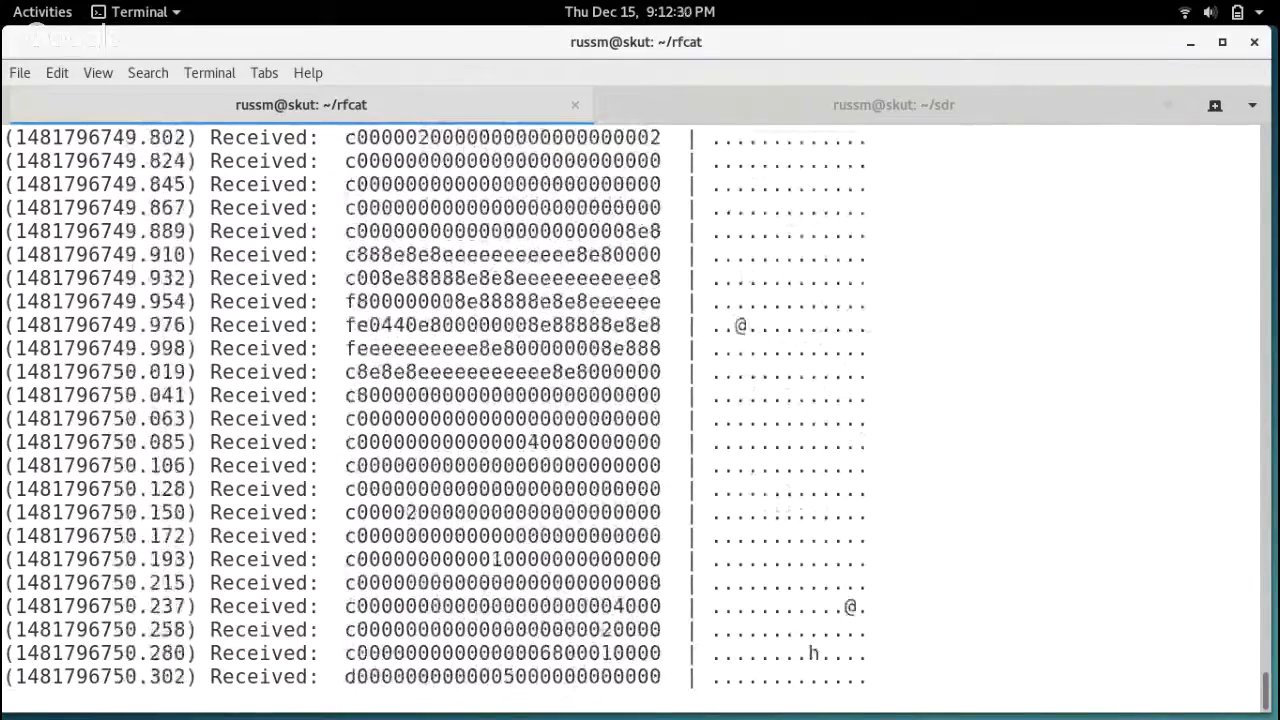
Stop listening and highlight the f88888e8e8 and 11d11 hex in the captured packets.
key(ctrl+c)
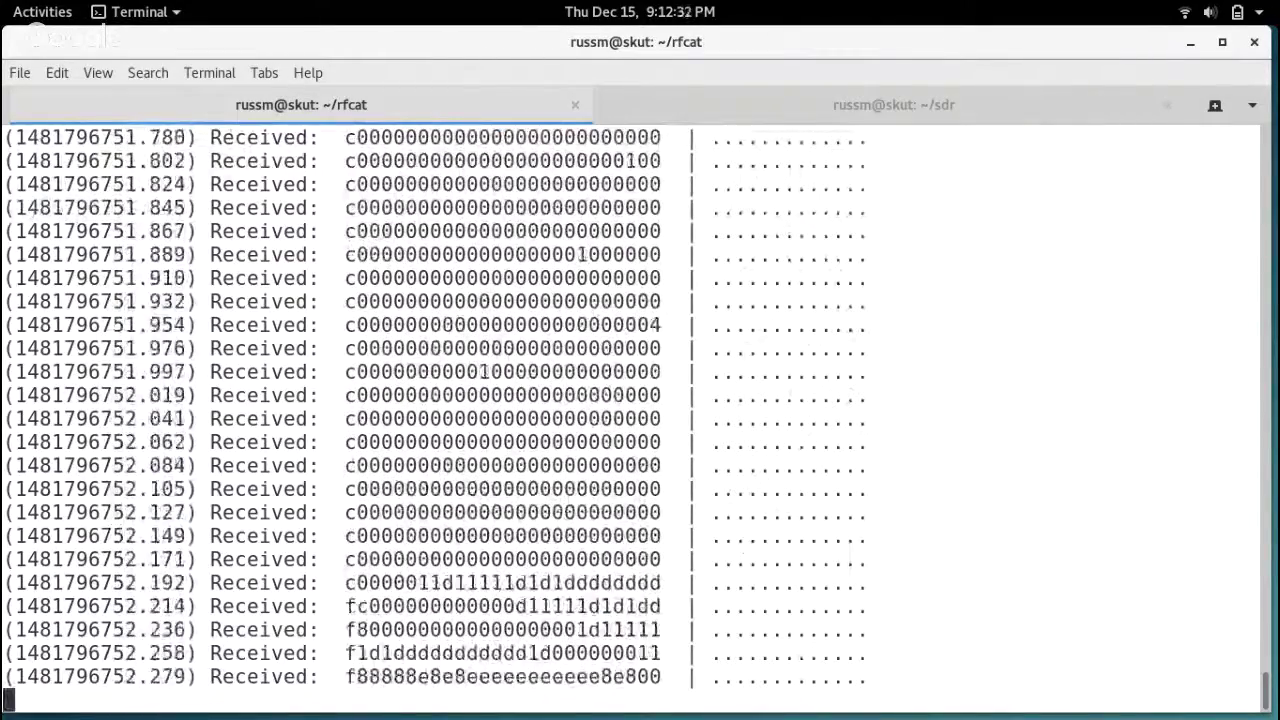
key(Return)
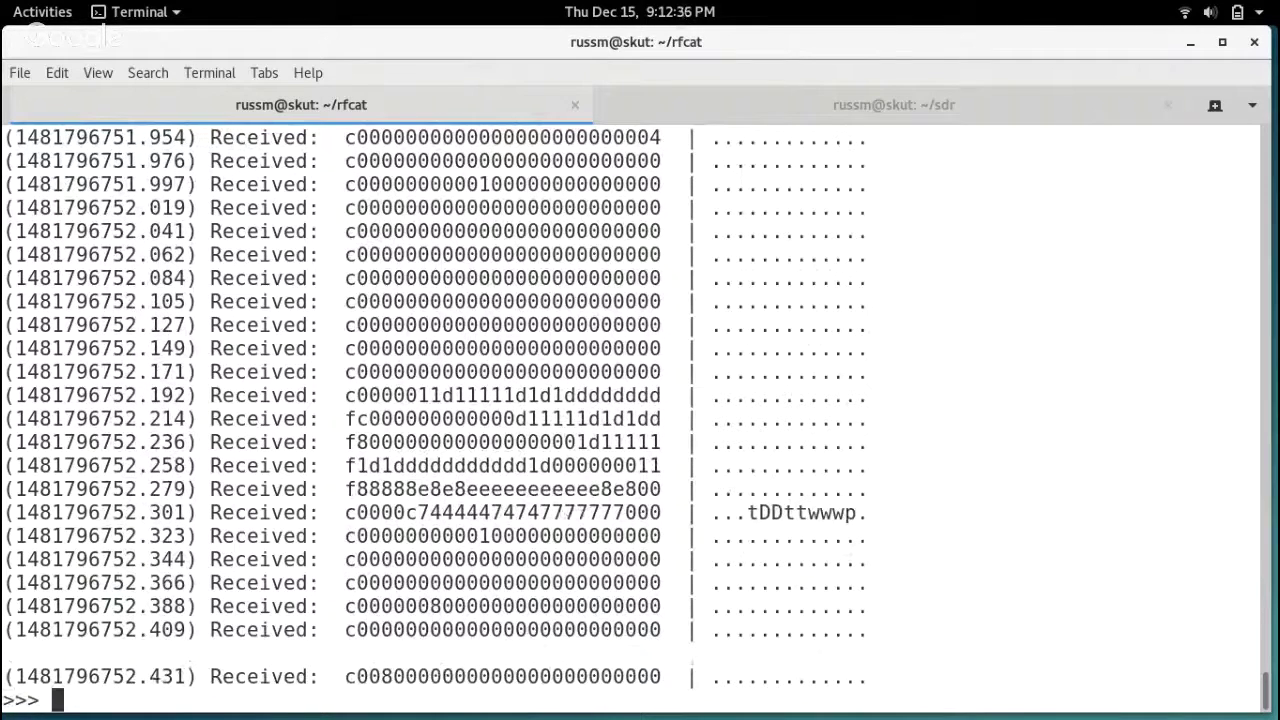
drag(357, 495, 645, 490)
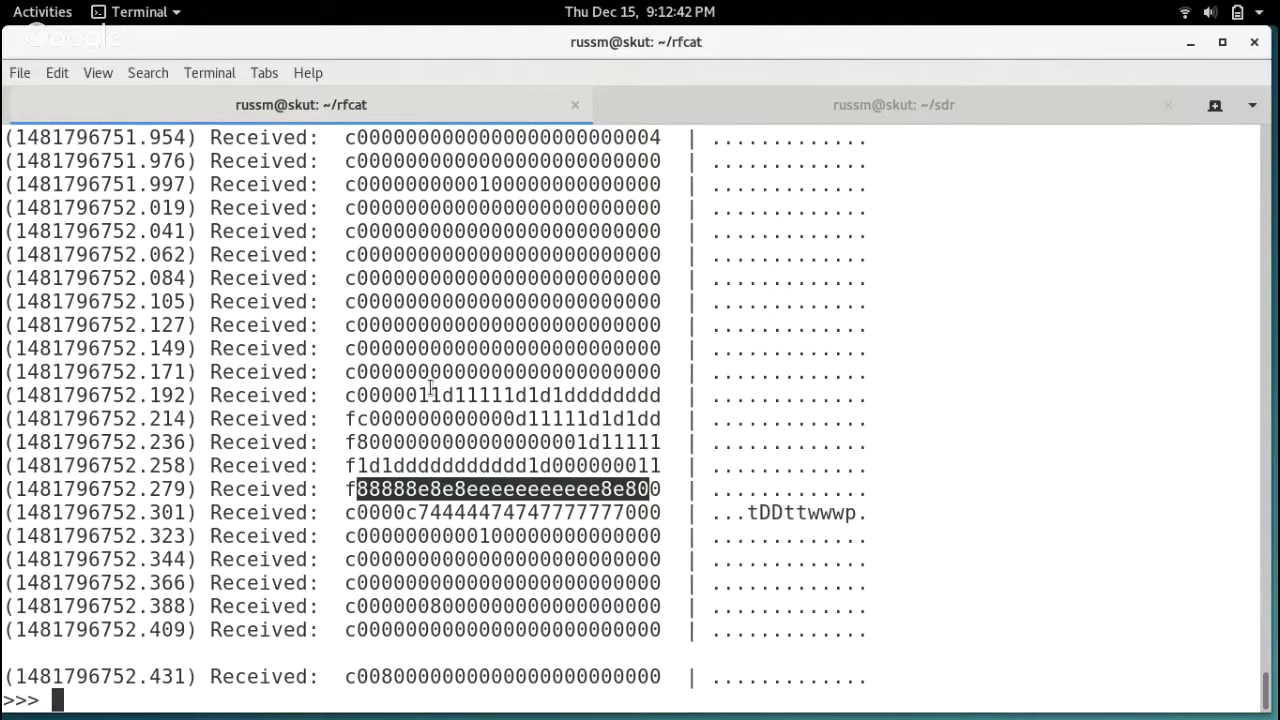
drag(419, 395, 387, 420)
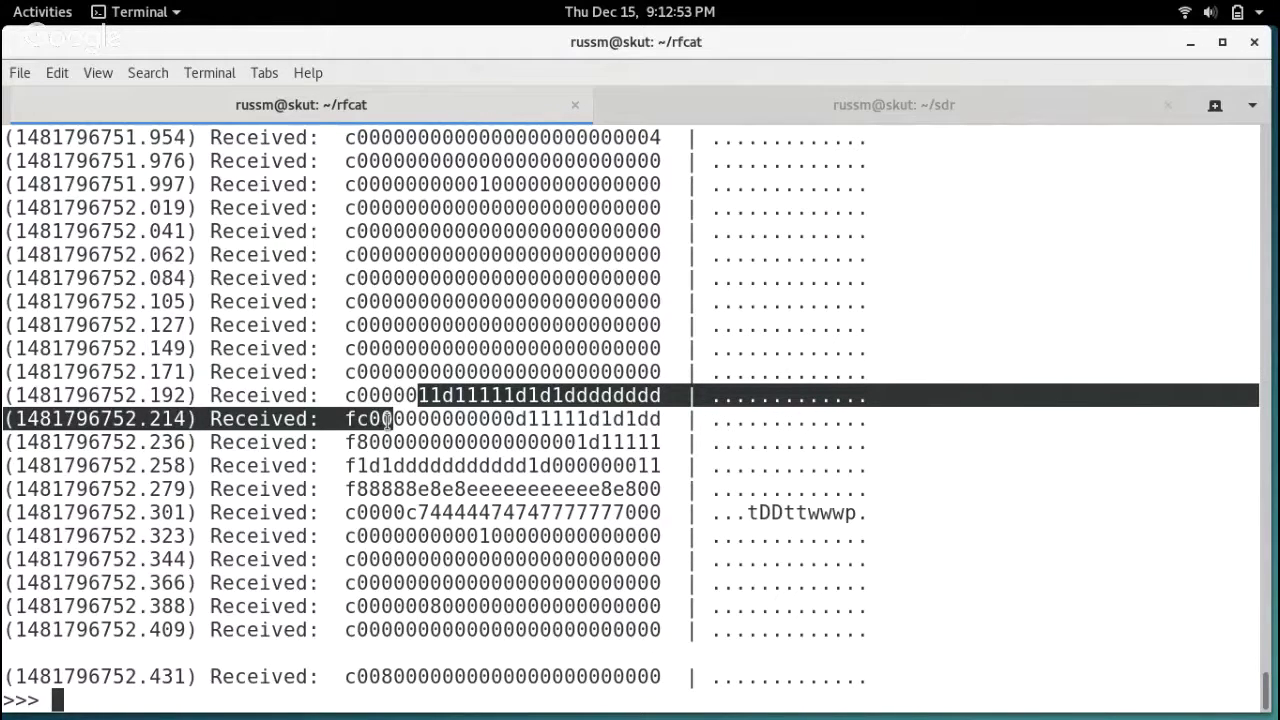
click(963, 437)
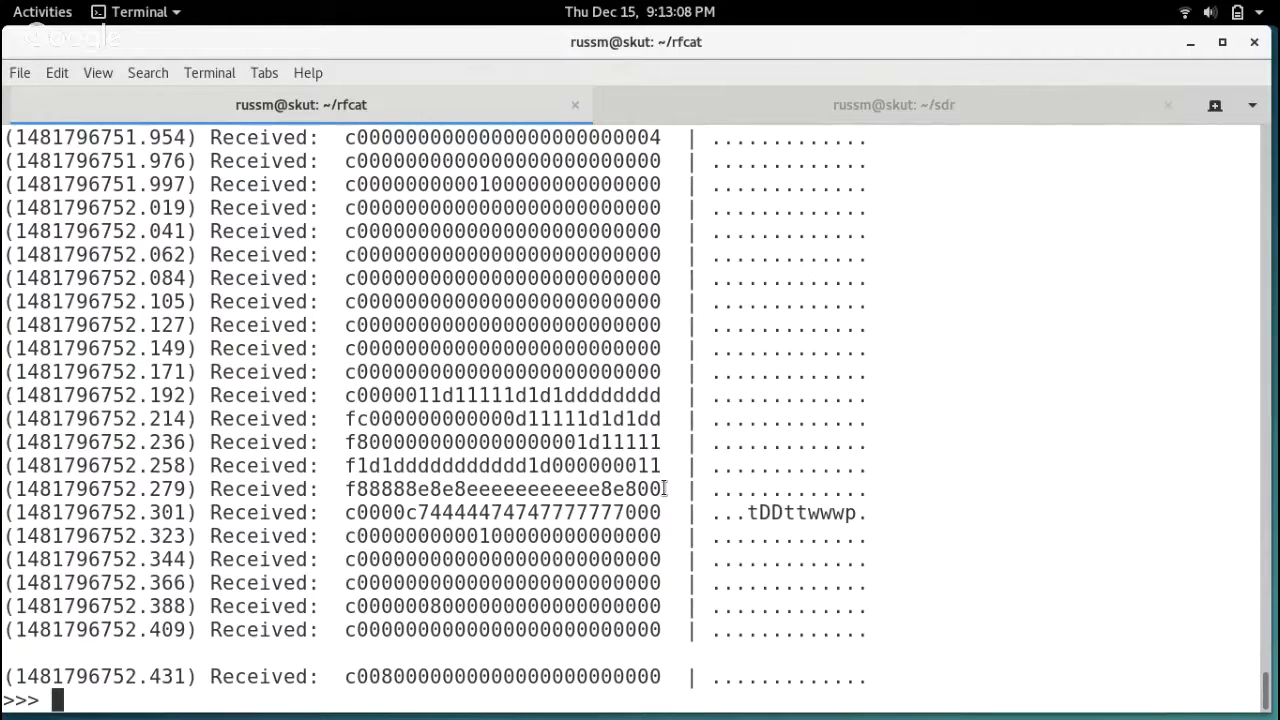
key(ctrl+Page_Down)
Find the '# full packets' block and highlight the x00xxx111111t ring string.
key(Up)
scroll(640, 415, up, 2)
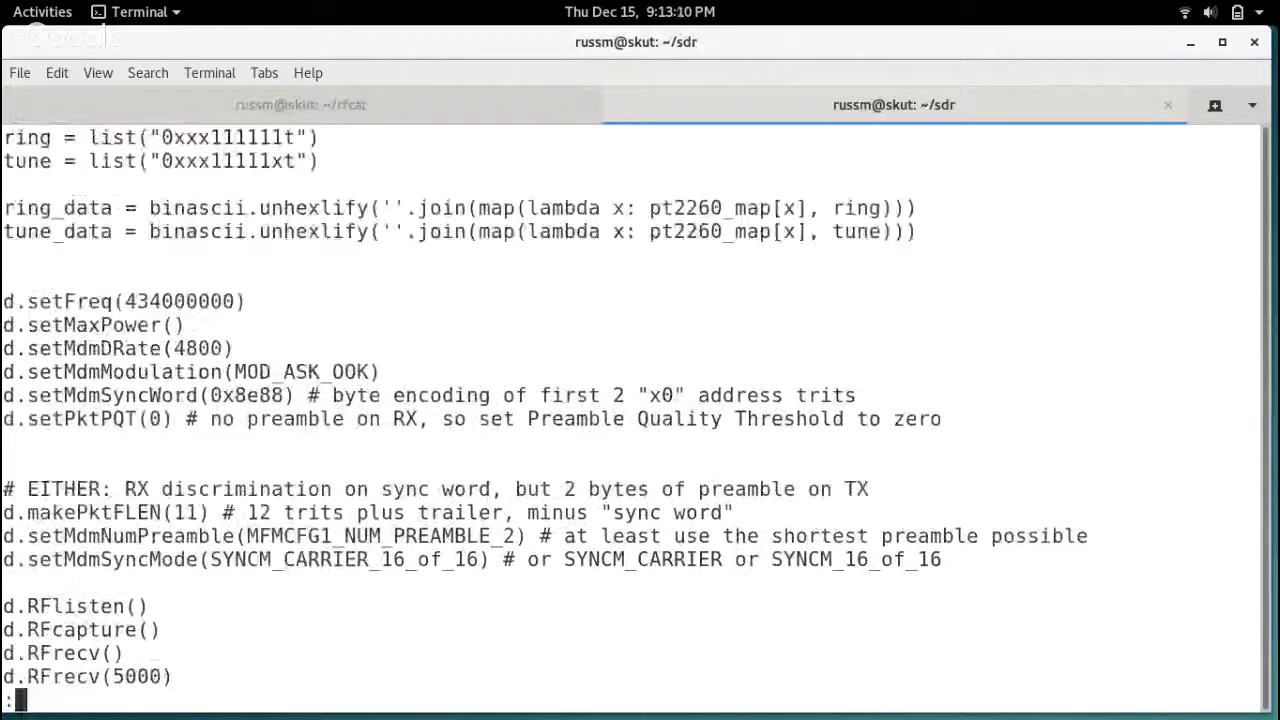
scroll(640, 415, up, 4)
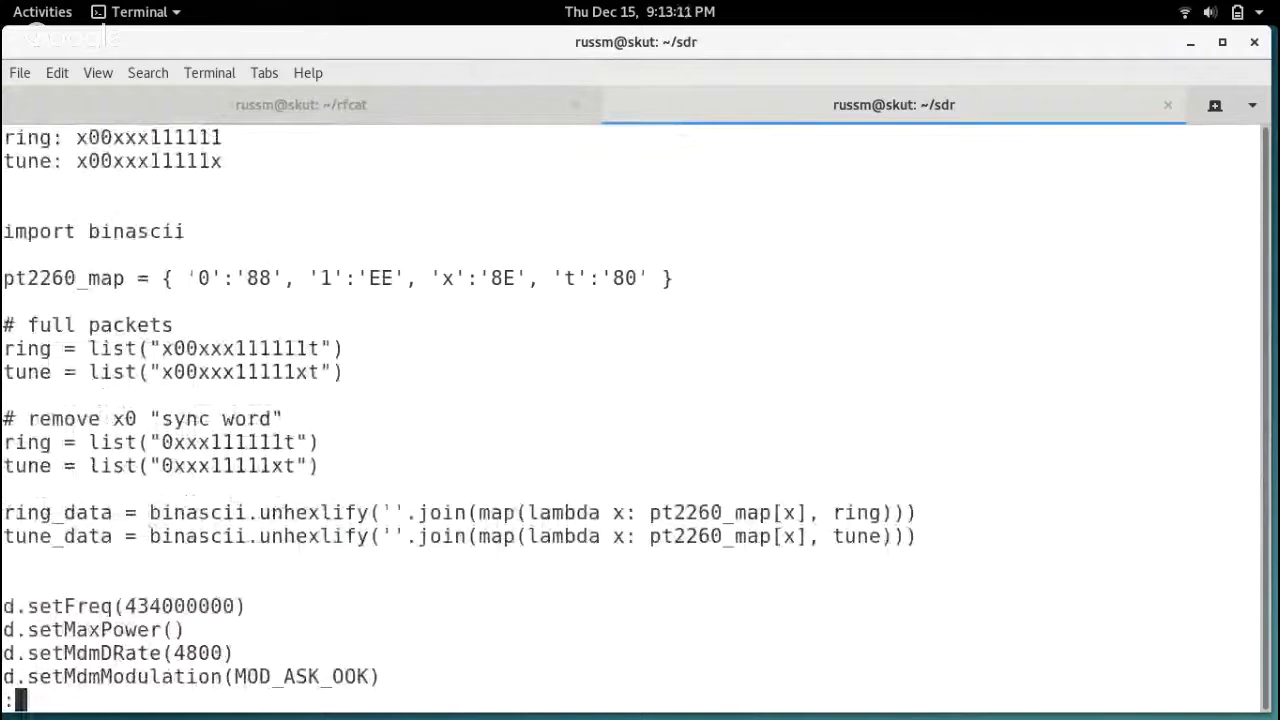
scroll(403, 377, down, 1)
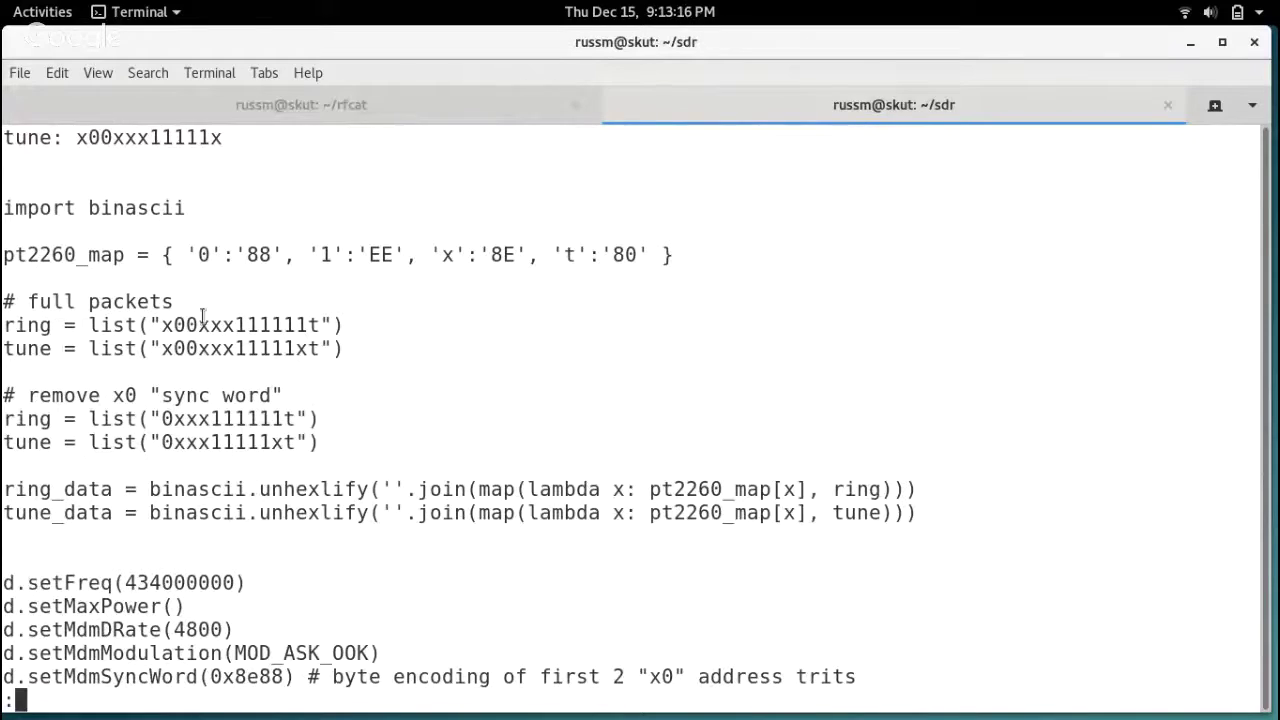
drag(162, 325, 320, 326)
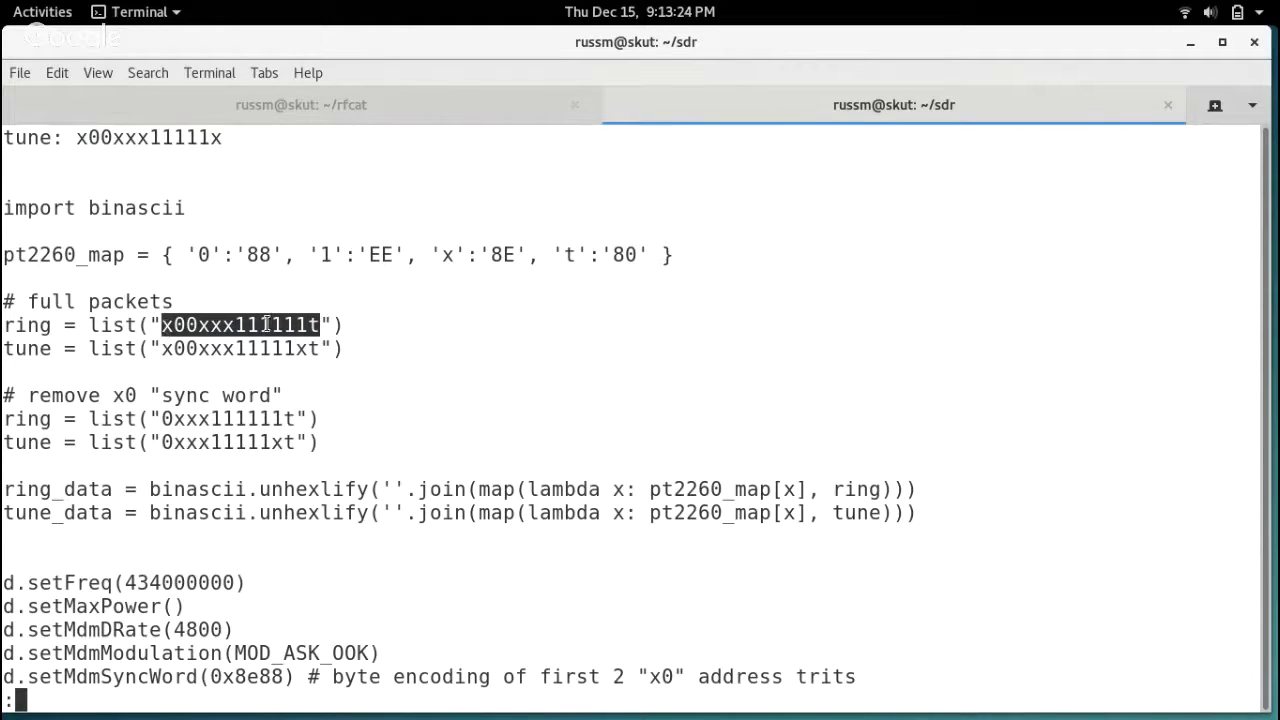
Select the full-packet ring and tune definition lines together.
key(Up)
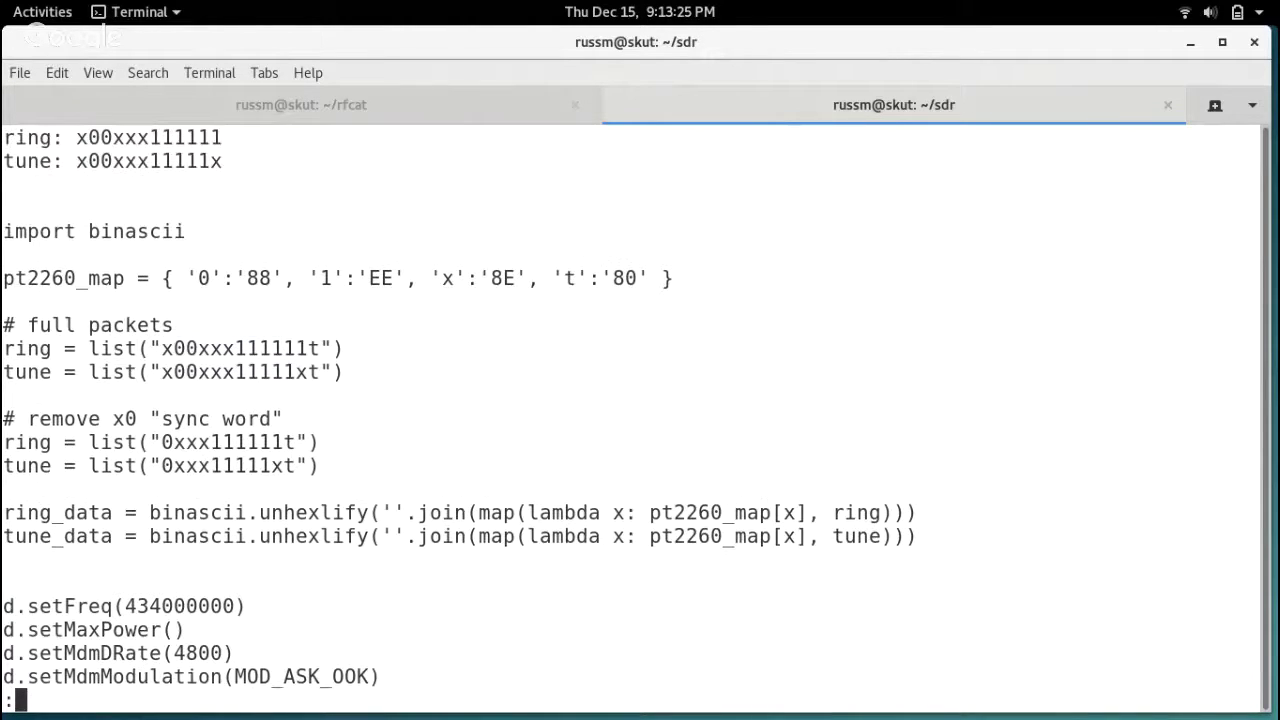
scroll(640, 410, up, 3)
scroll(640, 410, up, 2)
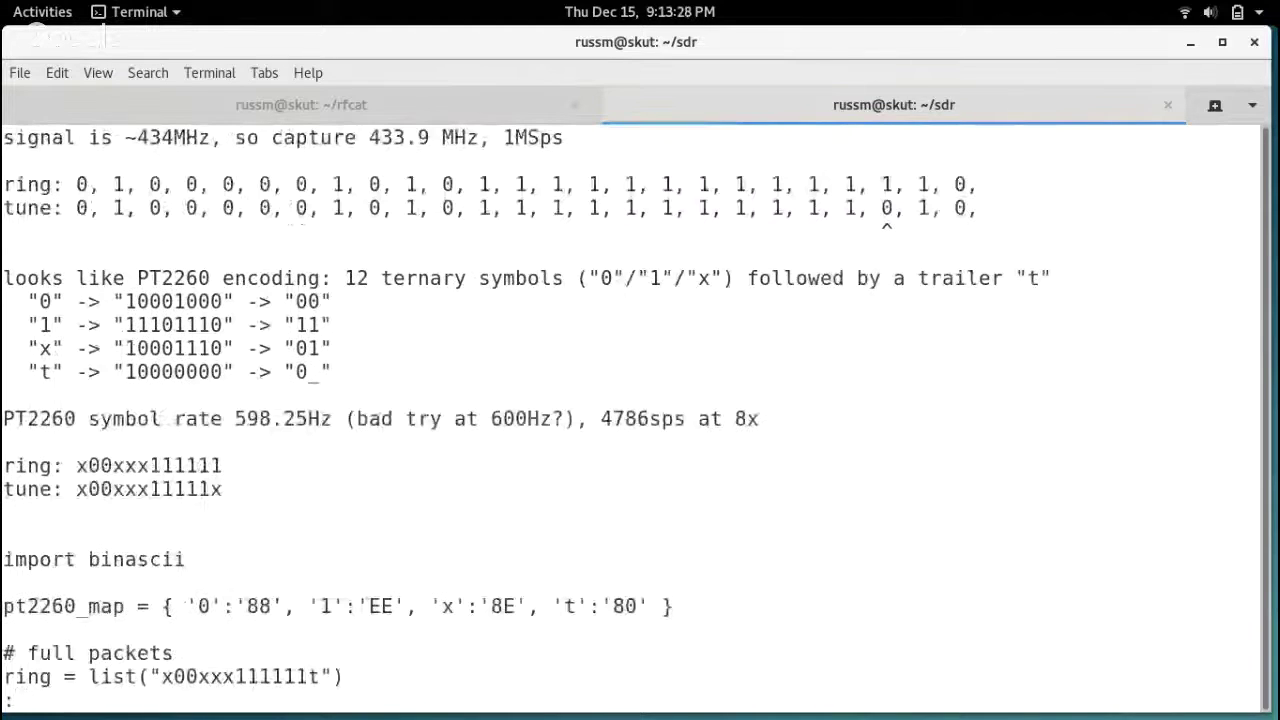
scroll(674, 424, down, 6)
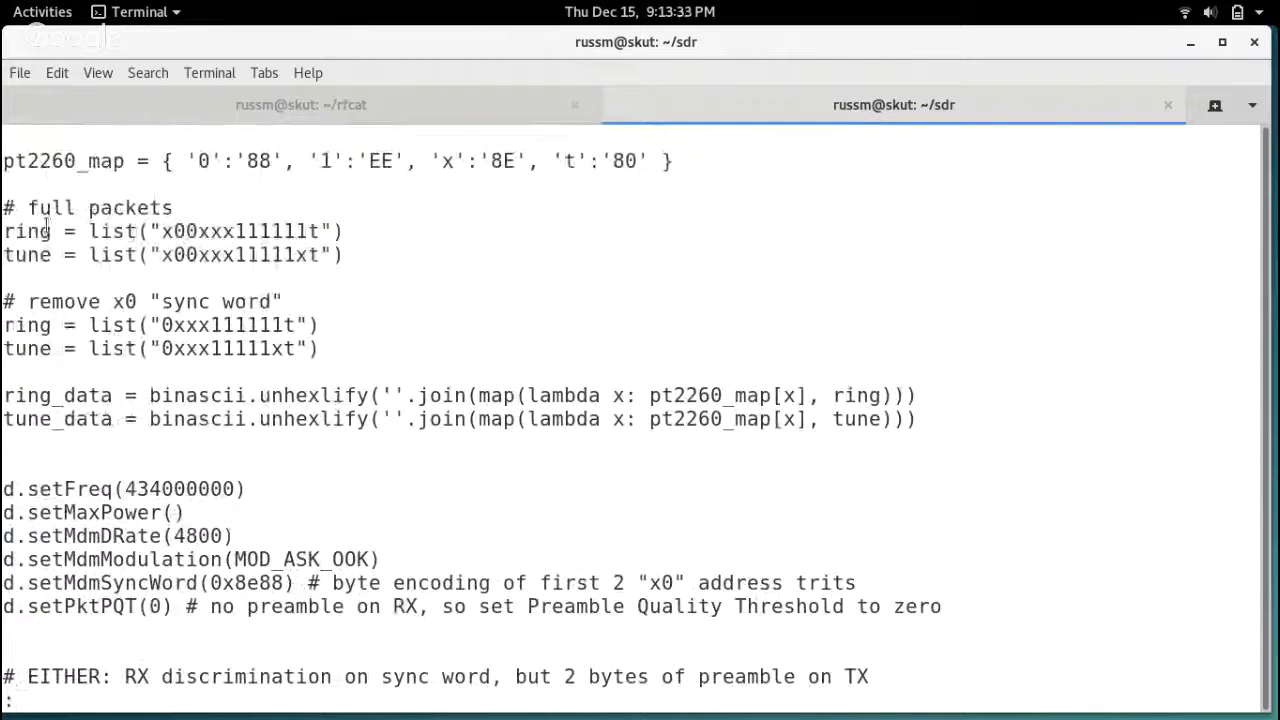
triple_click(127, 231)
drag(127, 231, 127, 254)
key(ctrl+c)
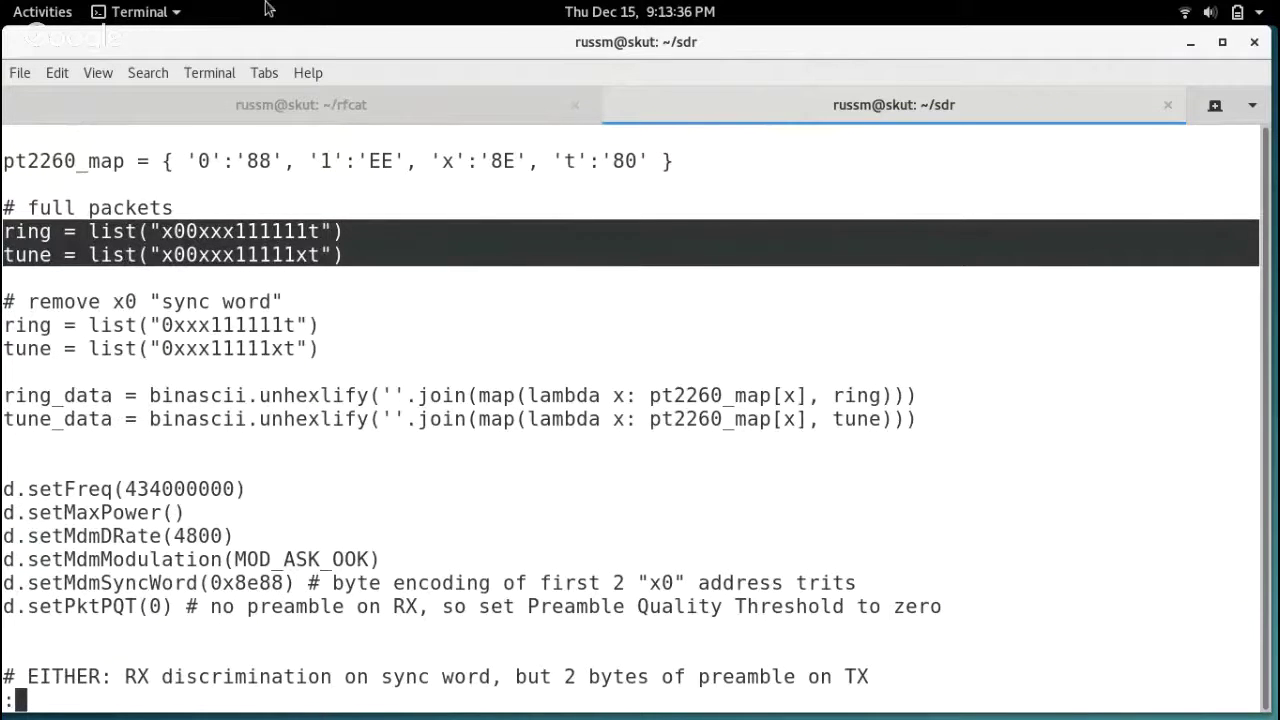
Paste the ring and tune list definitions into the rfcat Python session.
click(300, 104)
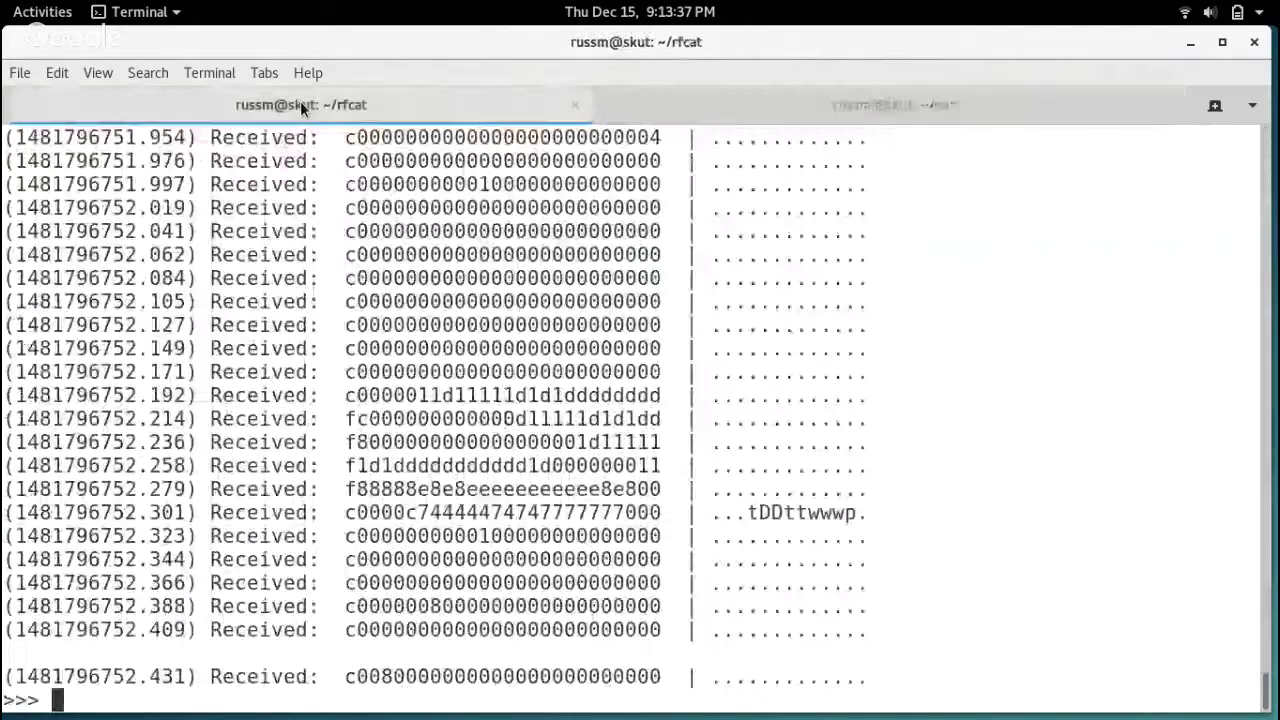
key(shift+Insert)
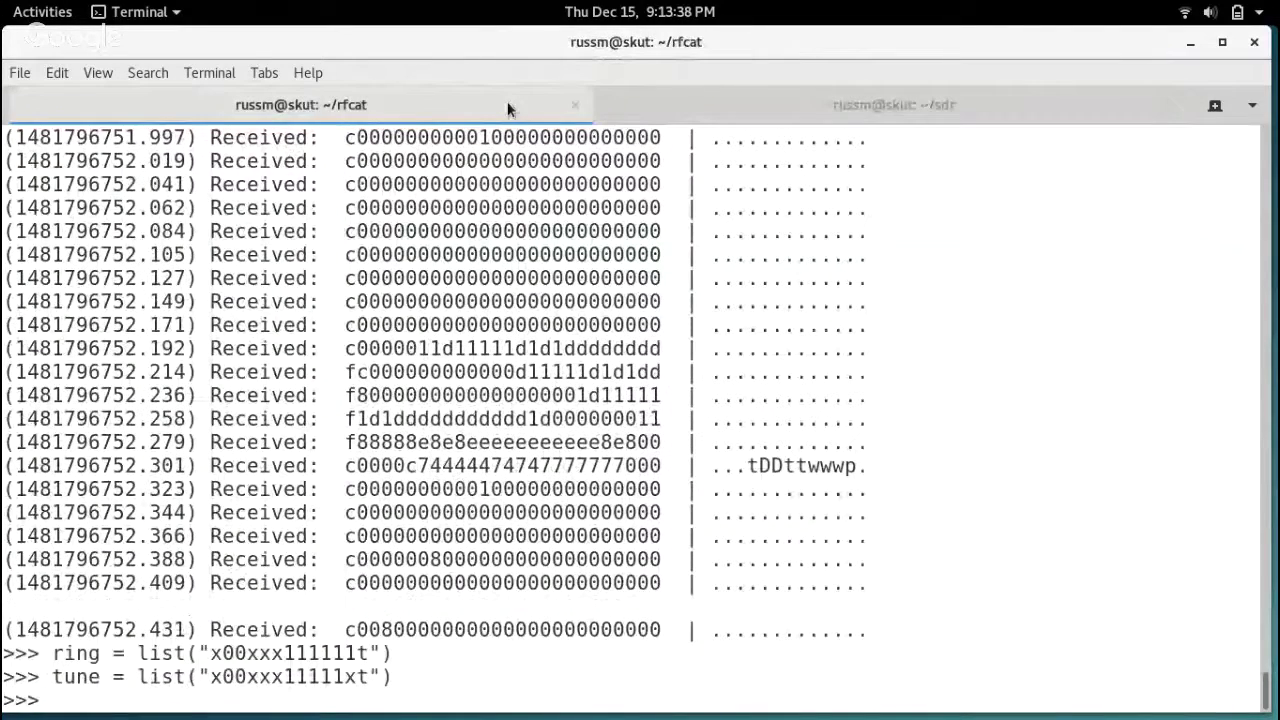
key(ctrl+Page_Down)
Copy the import binascii line from the notes into the rfcat session.
scroll(374, 146, up, 1)
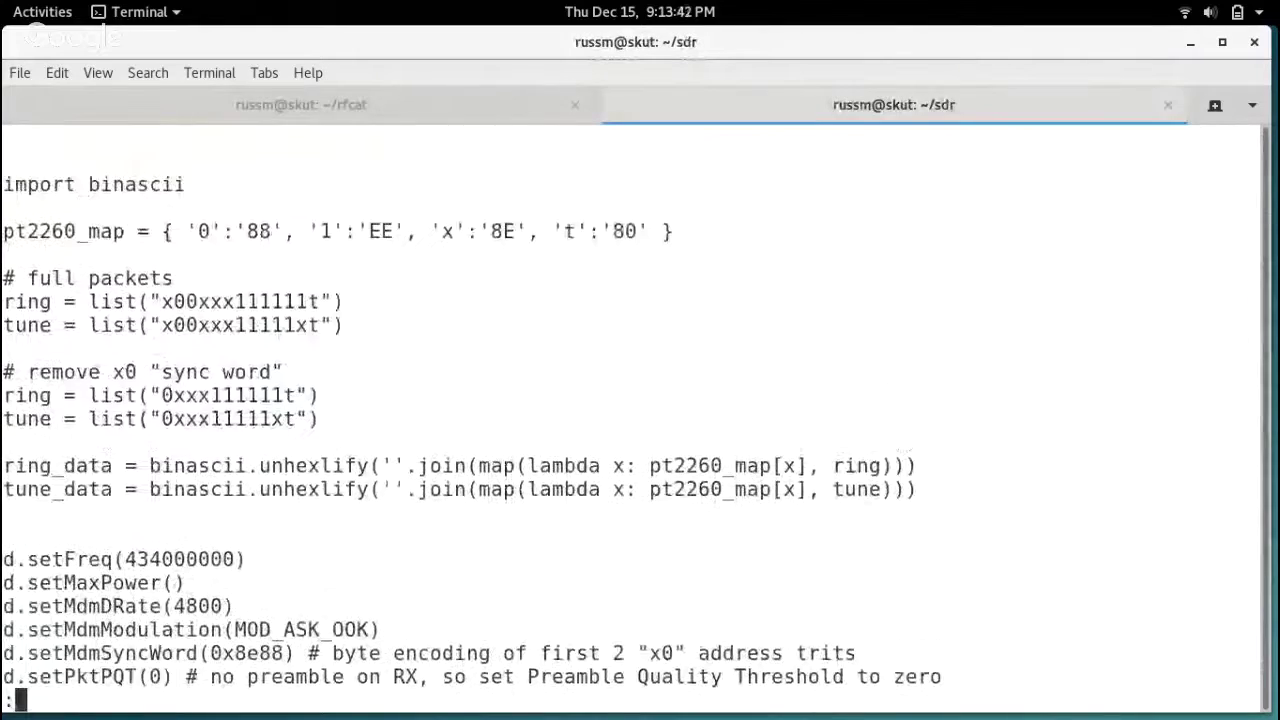
double_click(160, 184)
drag(160, 184, 143, 230)
triple_click(143, 188)
key(ctrl+Page_Up)
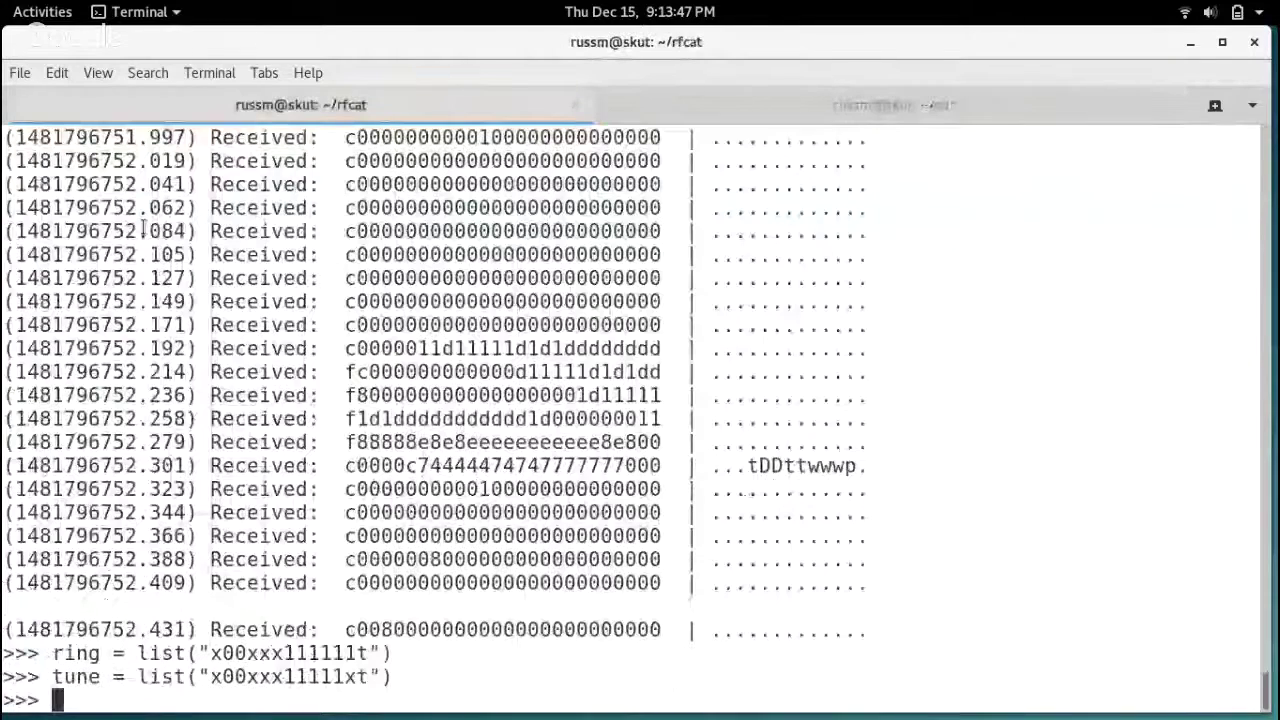
key(ctrl+Page_Down)
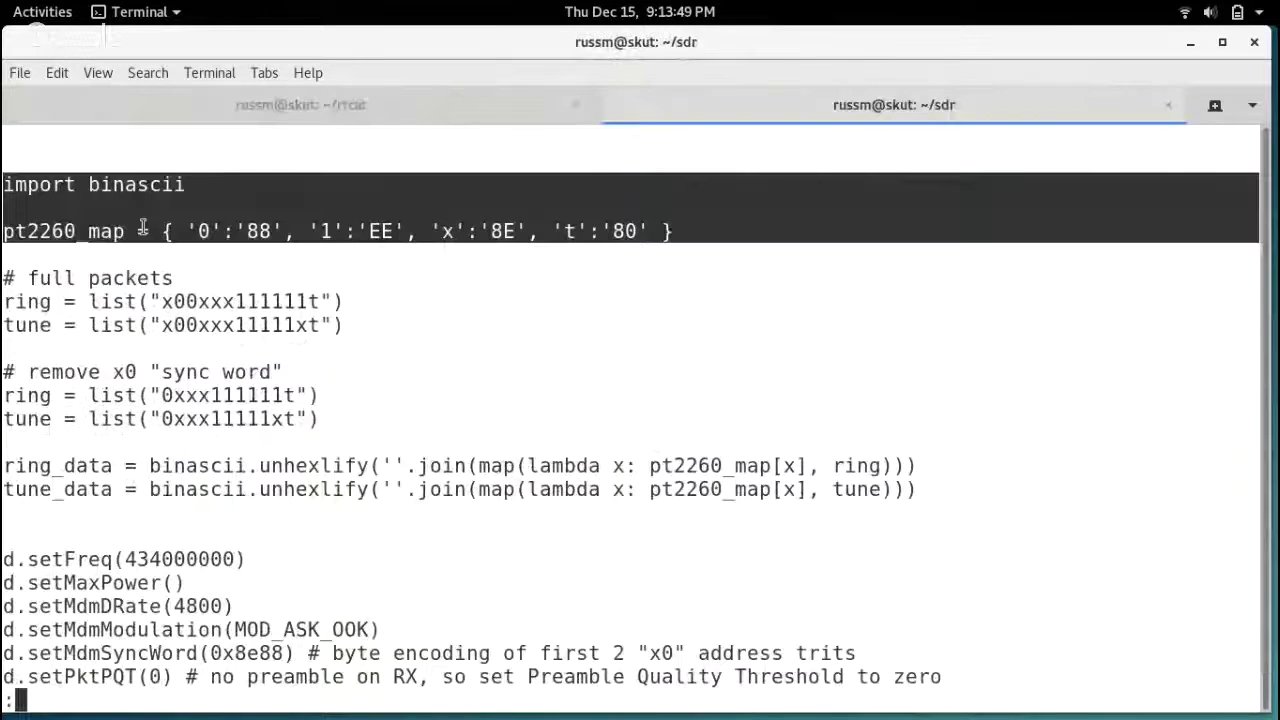
click(114, 230)
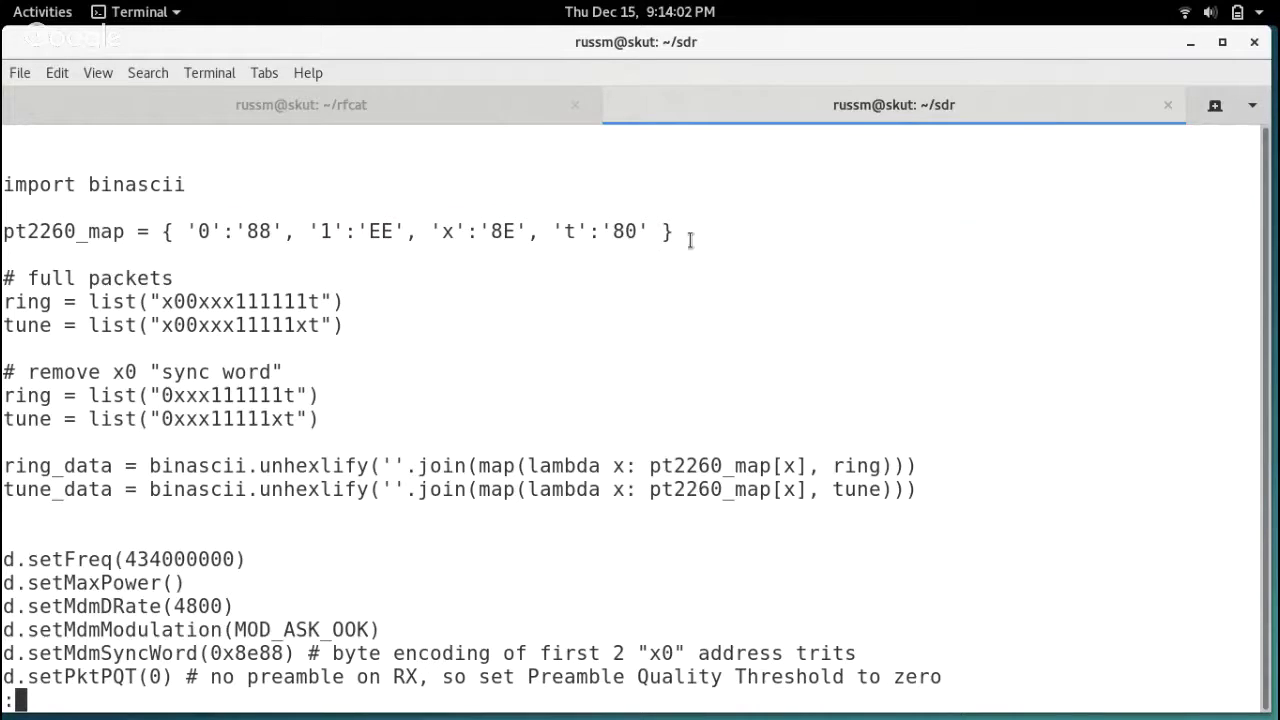
Carry the ring_data and tune_data lines from the notes into the rfcat session.
triple_click(271, 465)
drag(271, 465, 273, 489)
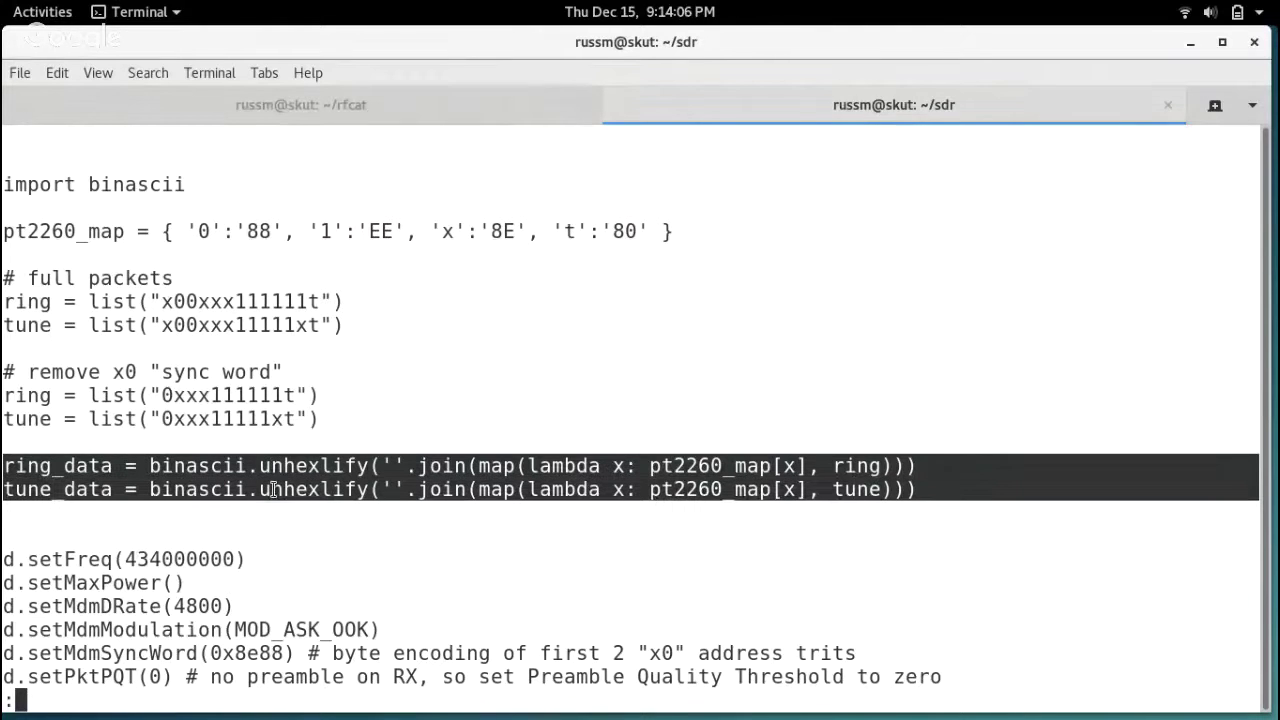
key(ctrl+Page_Up)
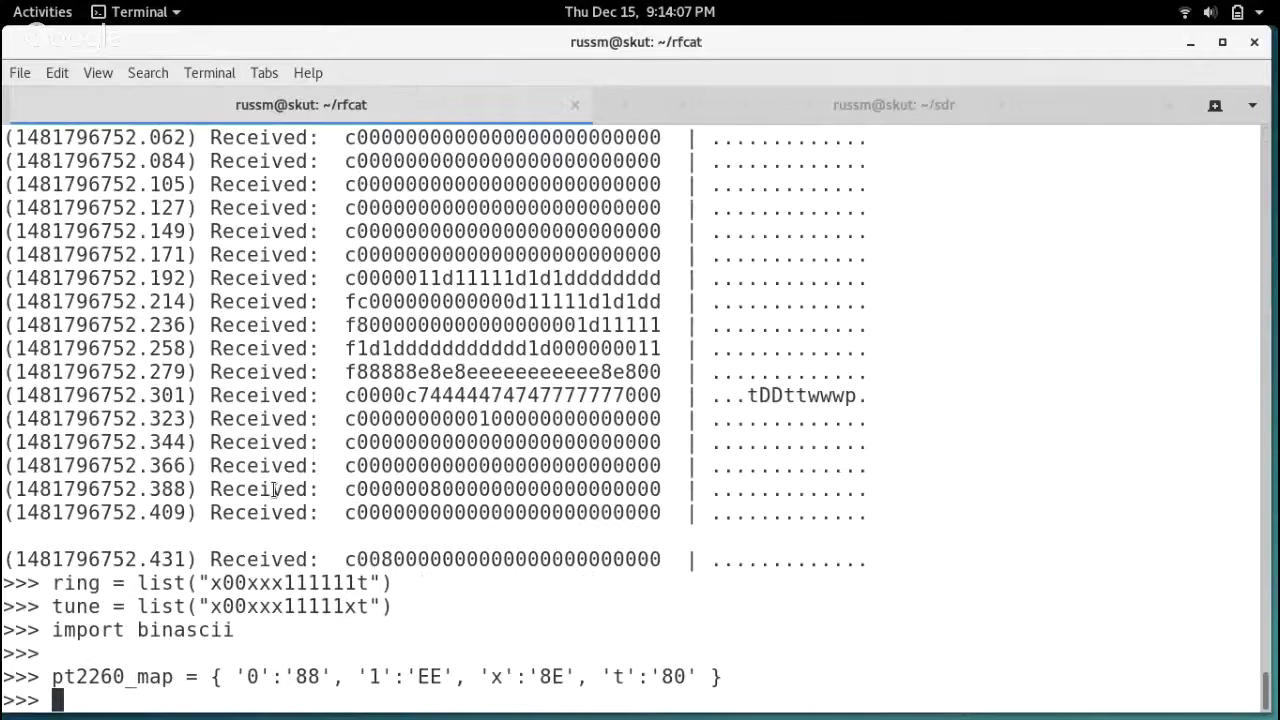
key(ctrl+Page_Down)
click(597, 543)
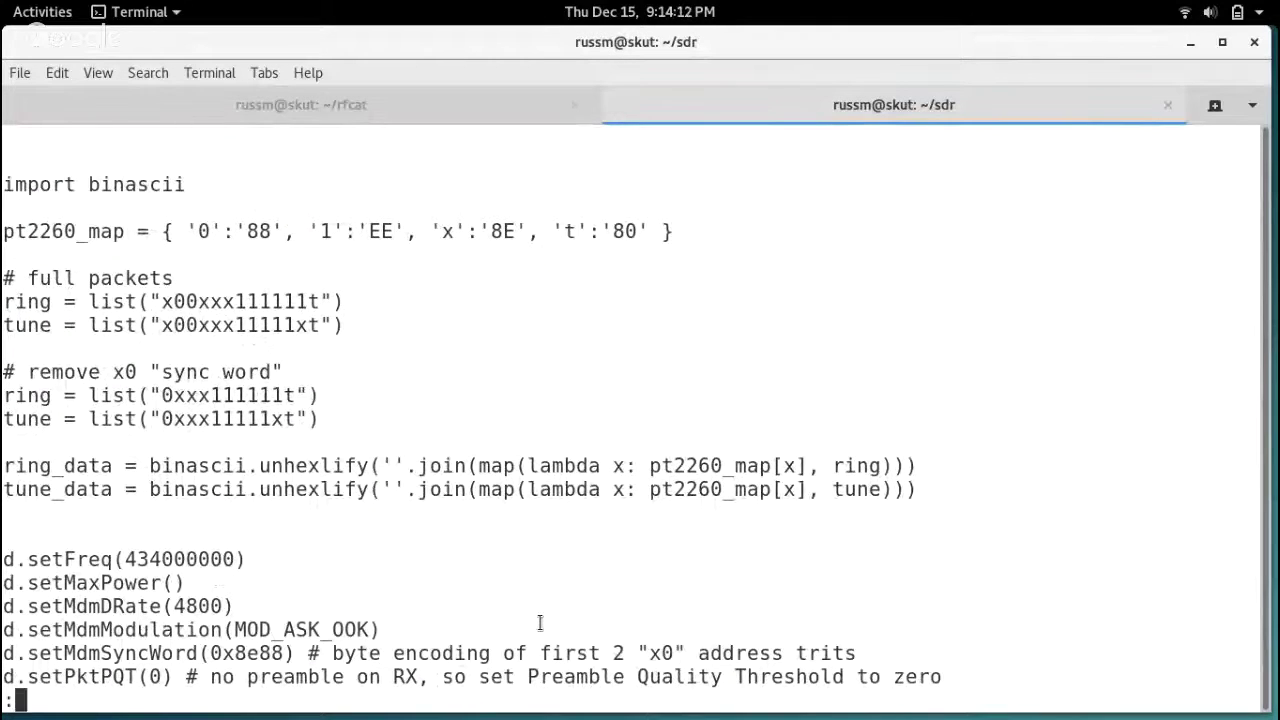
In the notes, select the ring_data and tune_data lines and the pt2260_map symbol-to-byte entries.
double_click(854, 466)
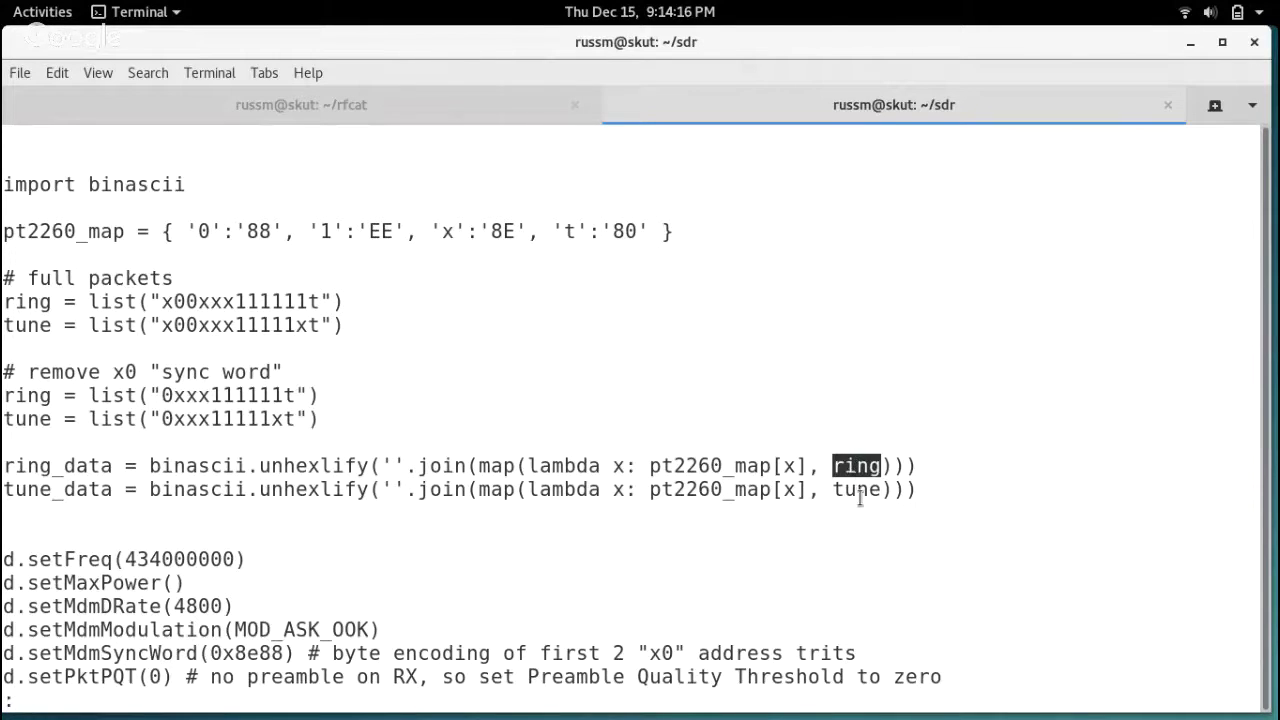
click(859, 497)
double_click(859, 497)
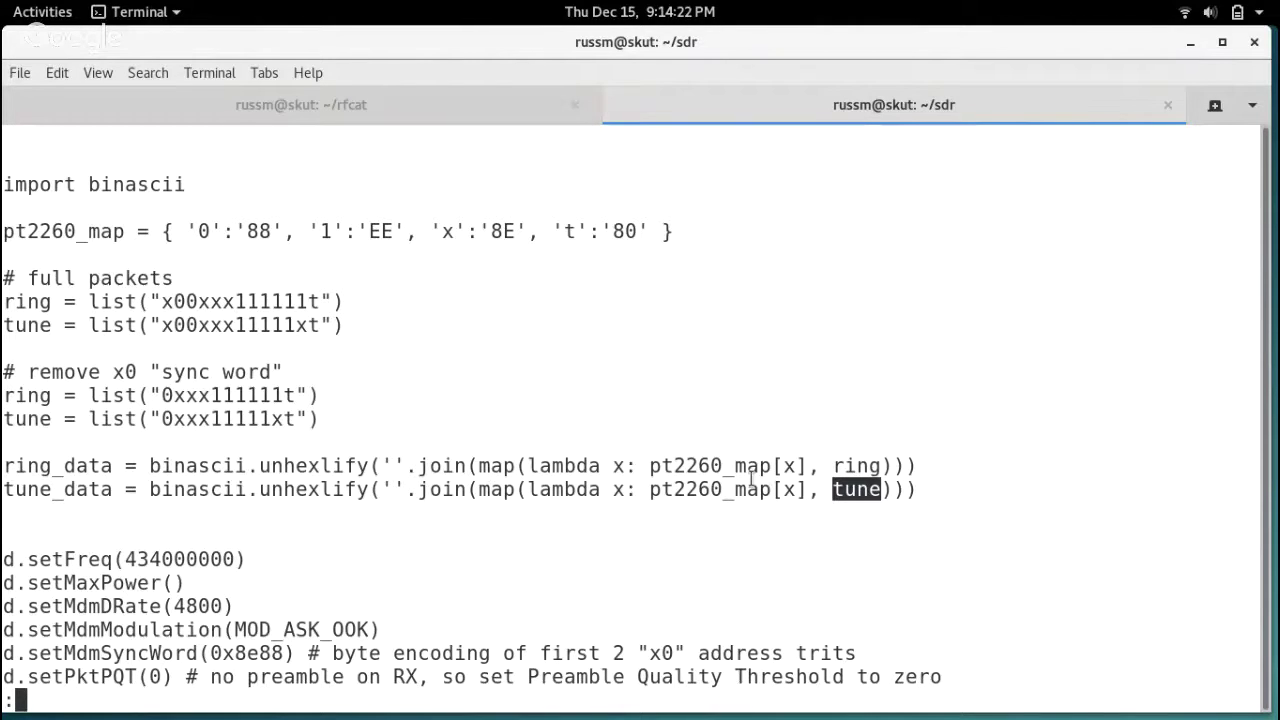
drag(189, 231, 689, 231)
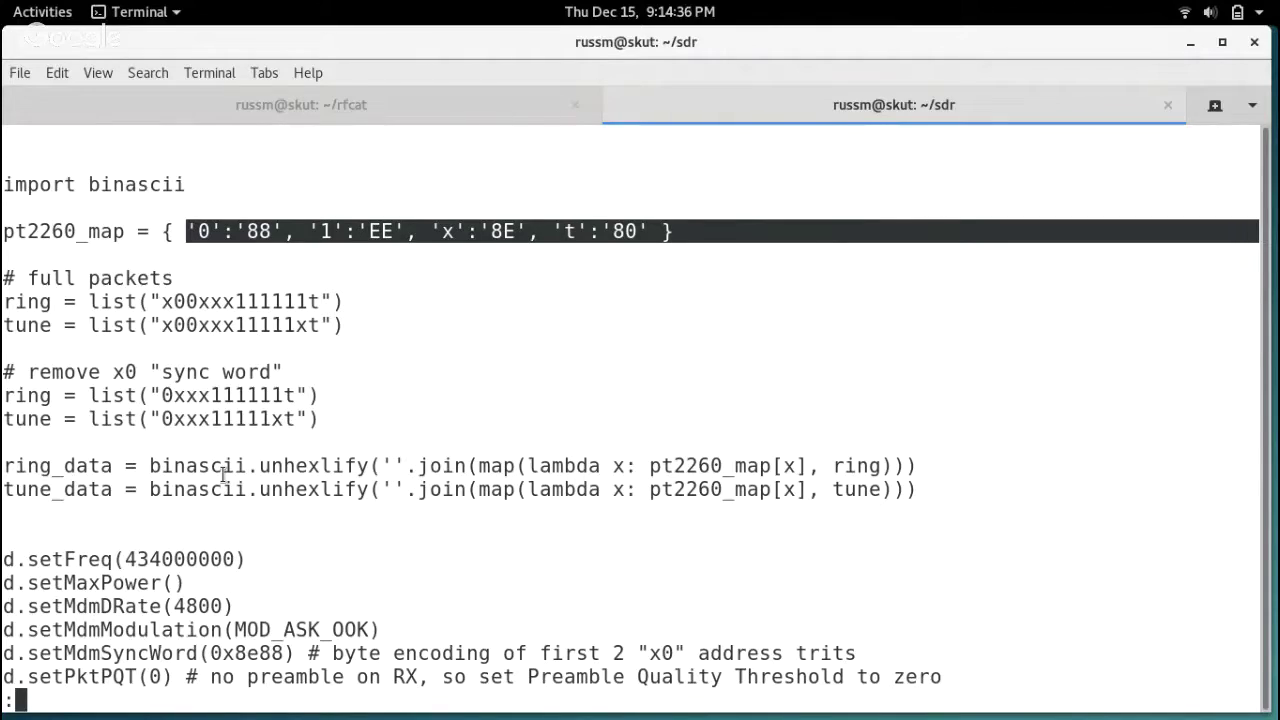
In the rfcat session, print the ring_data and tune_data byte strings, then return to the notes.
key(ctrl+Page_Up)
text(ring_data)
key(Return)
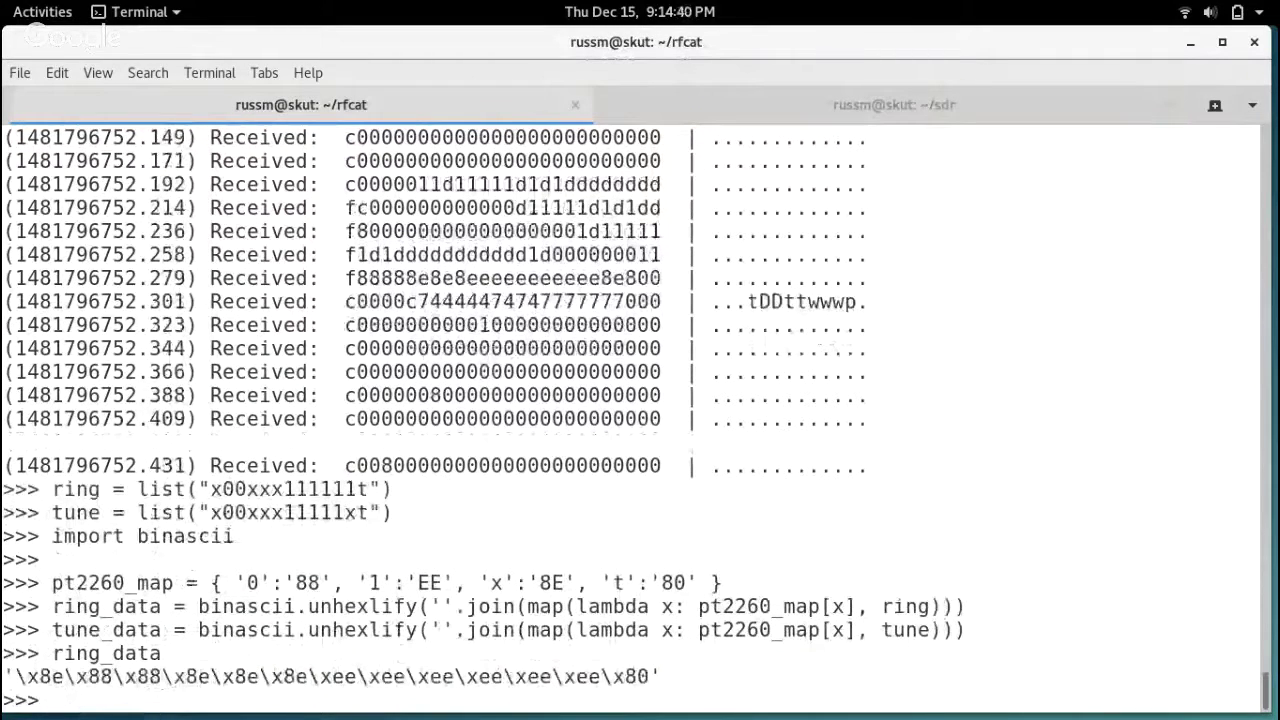
text(tune_data)
key(Return)
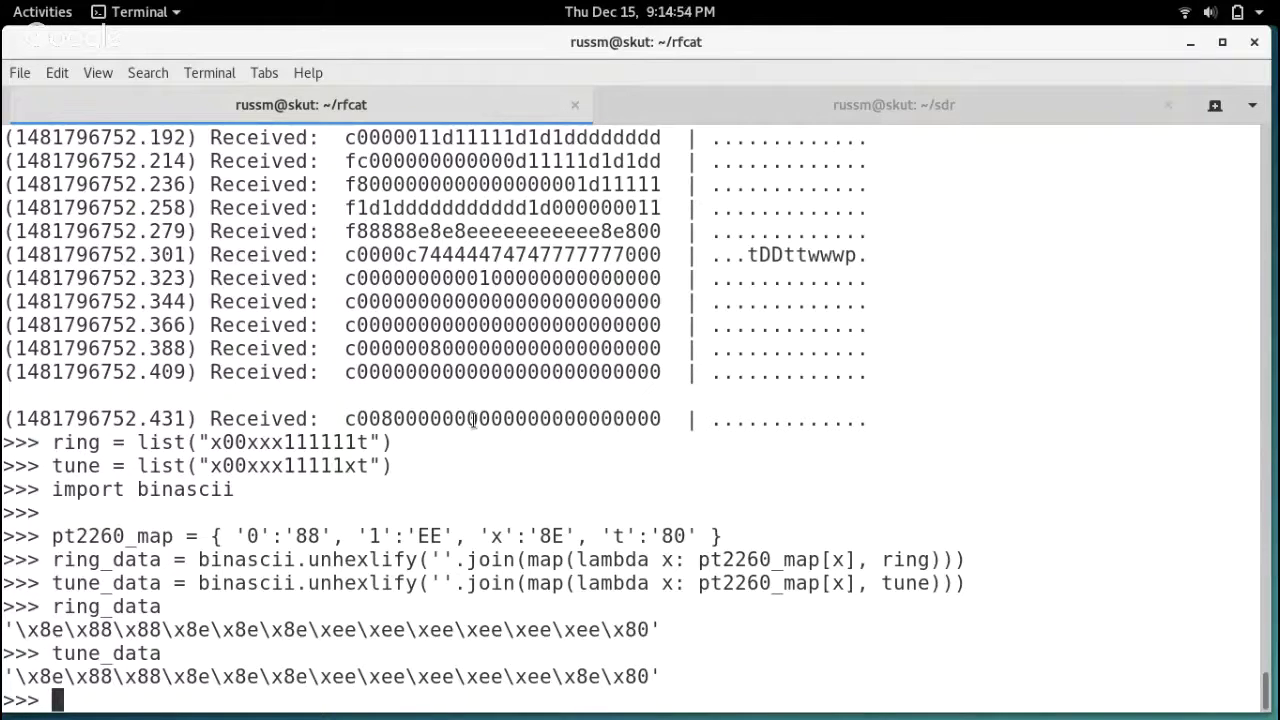
key(ctrl+Page_Down)
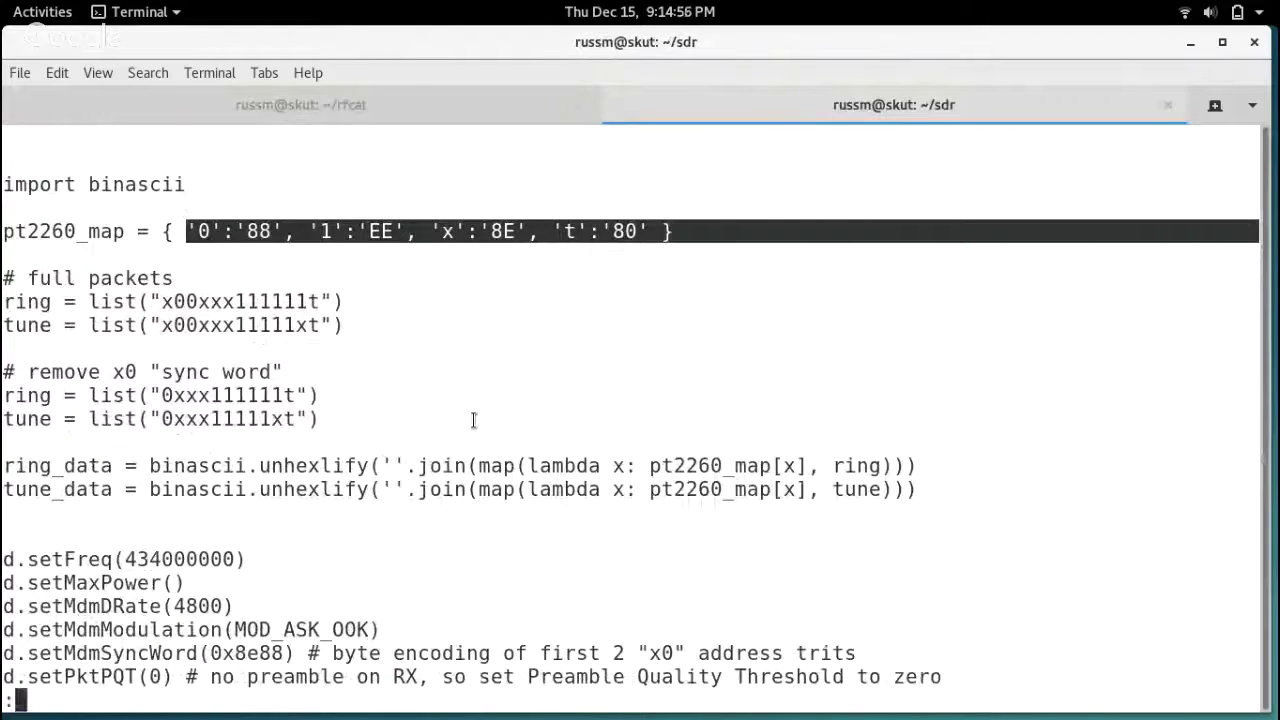
Select the for-loop and RFxmit lines at the end of the notes and return to the rfcat session.
key(Down)
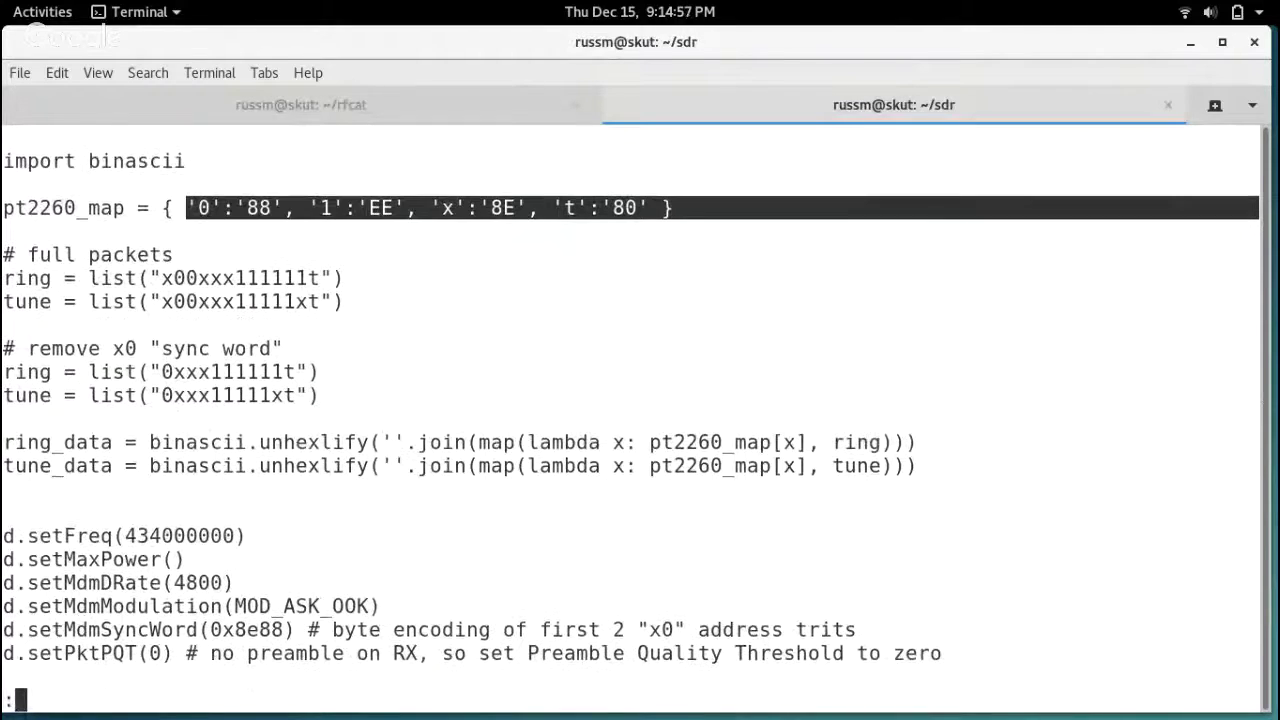
key(Down)
key(Down)
key(Down)
key(Down)
key(Down)
key(Down)
key(Down)
key(Down)
key(Down)
key(Down)
key(Down)
key(Down)
key(Down)
key(Down)
key(Down)
key(Down)
key(Down)
key(Down)
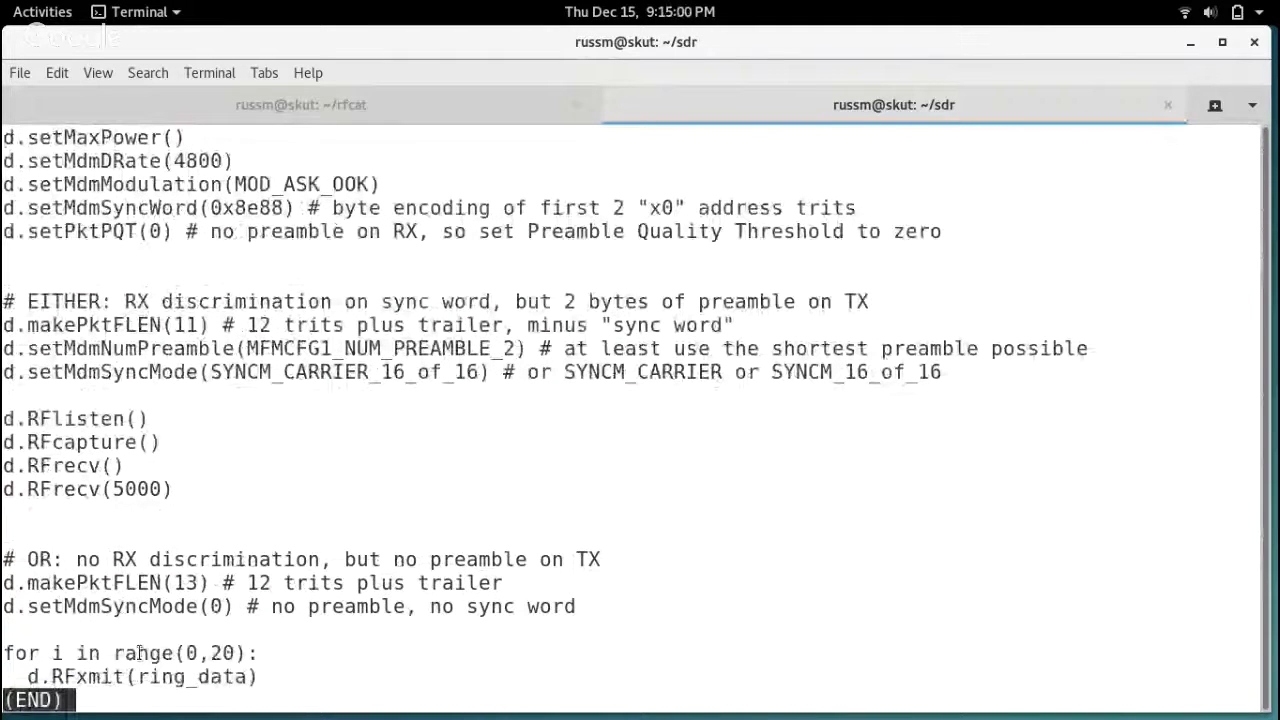
triple_click(140, 653)
drag(140, 653, 140, 677)
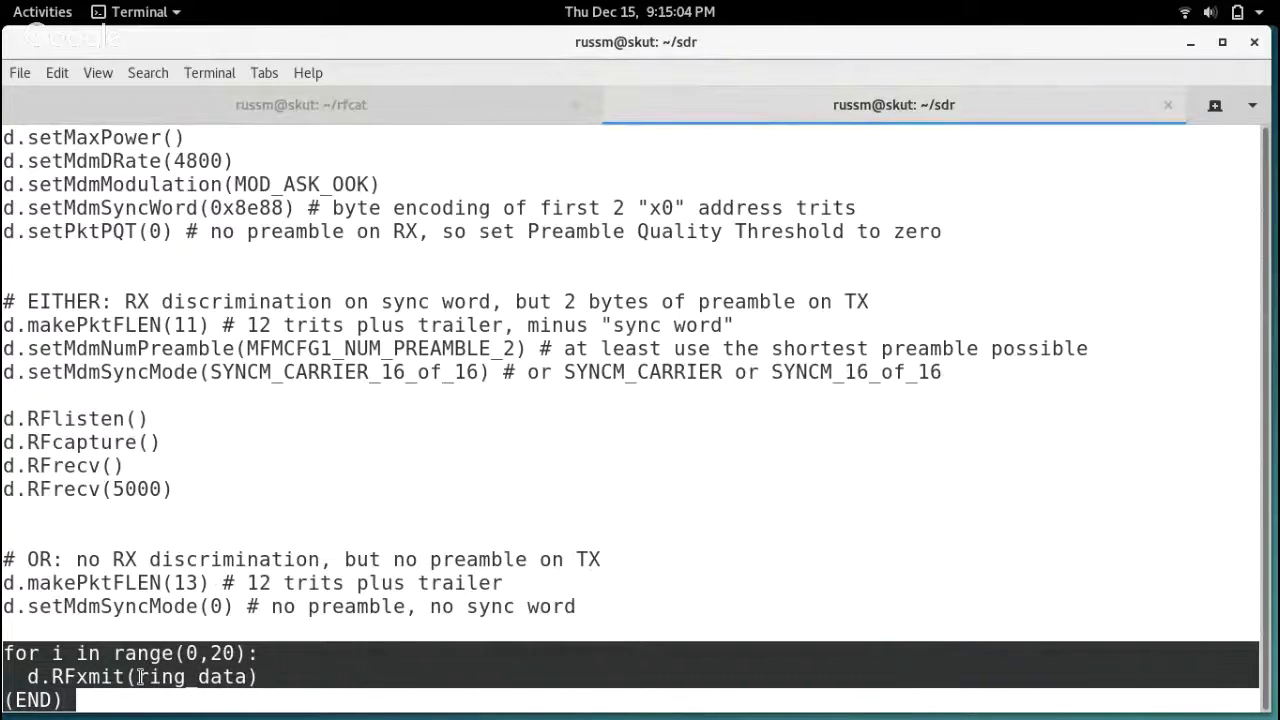
key(ctrl+Page_Up)
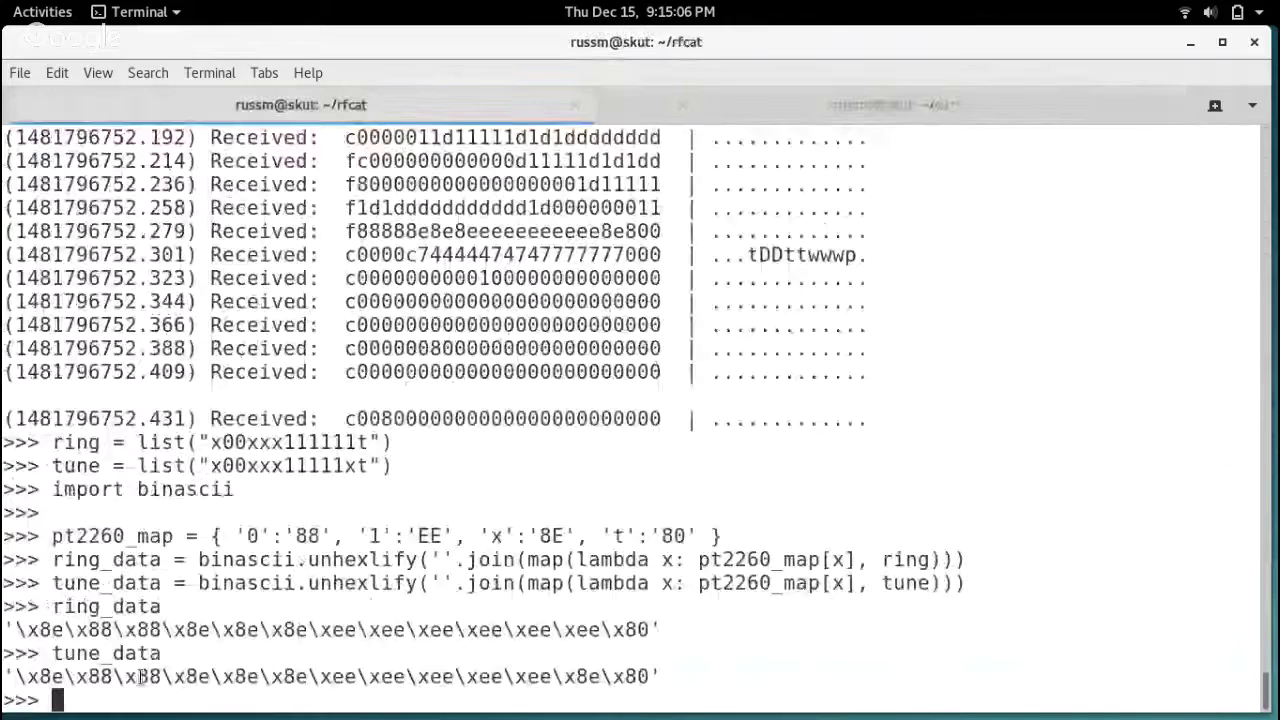
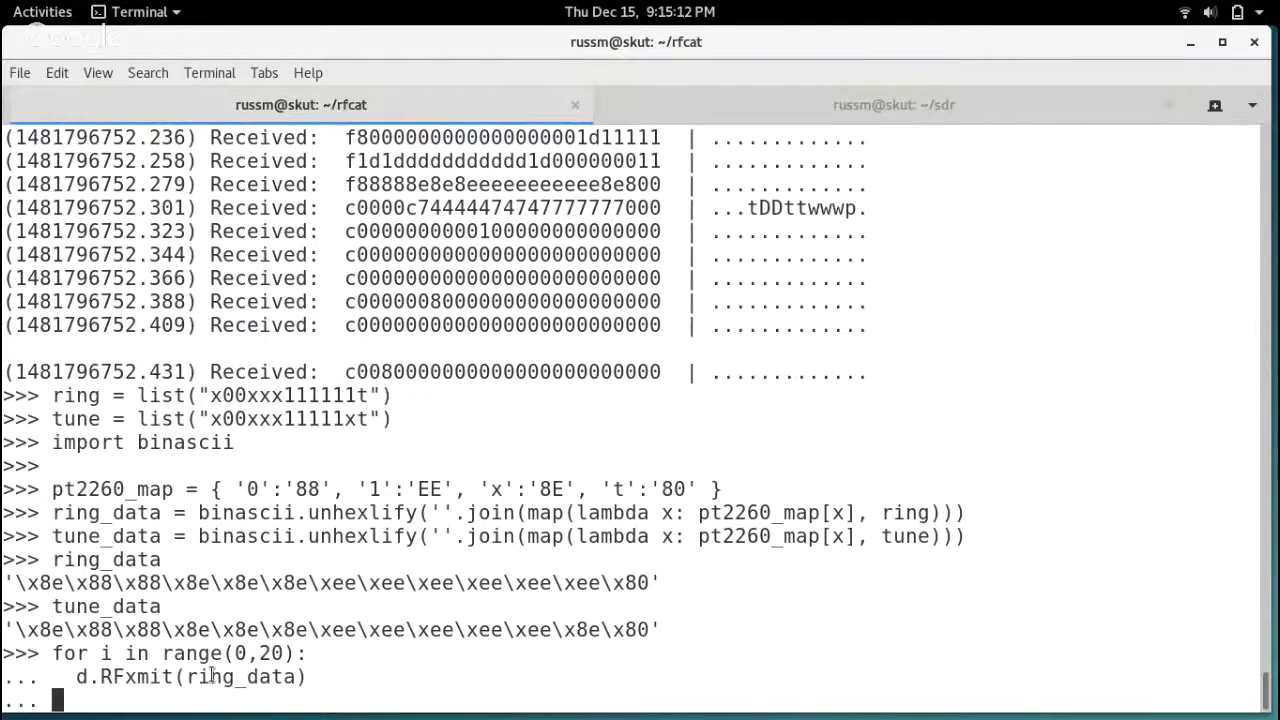
Run the 20-iteration d.RFxmit(ring_data) loop, then recall it from history and run it again.
key(Return)
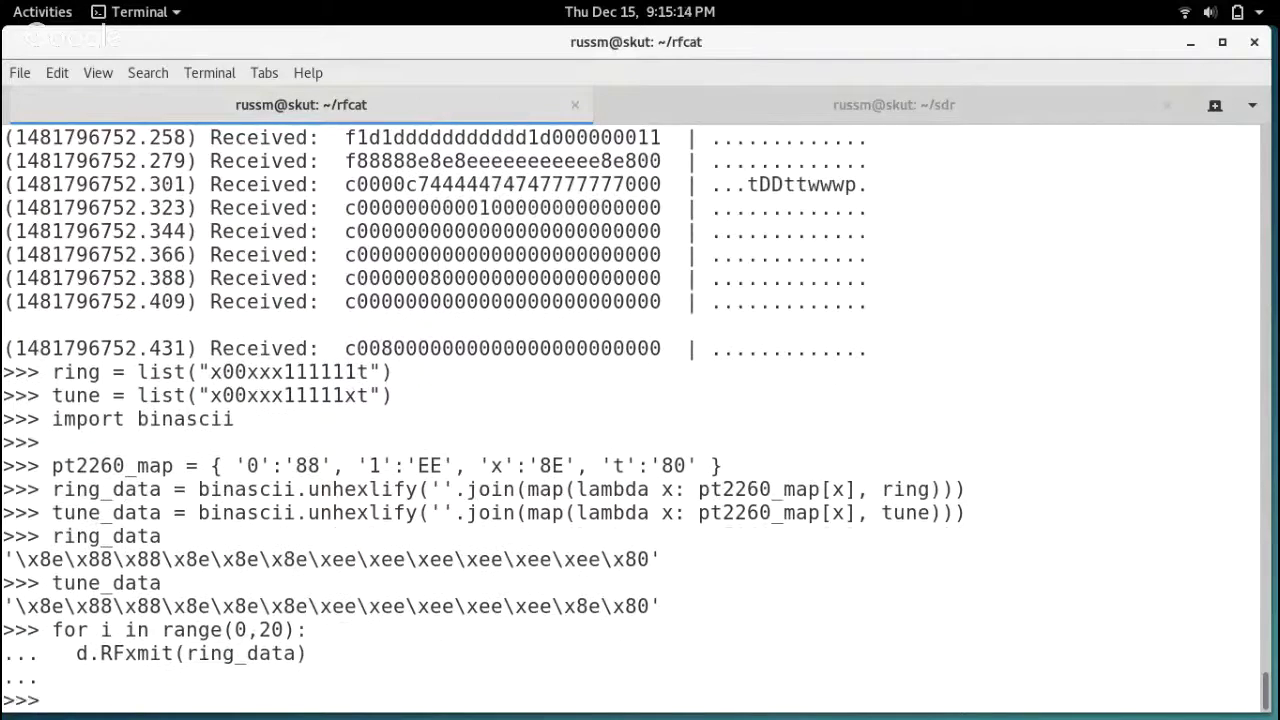
key(Up)
key(Up)
key(Return)
key(Up)
key(Up)
key(Return)
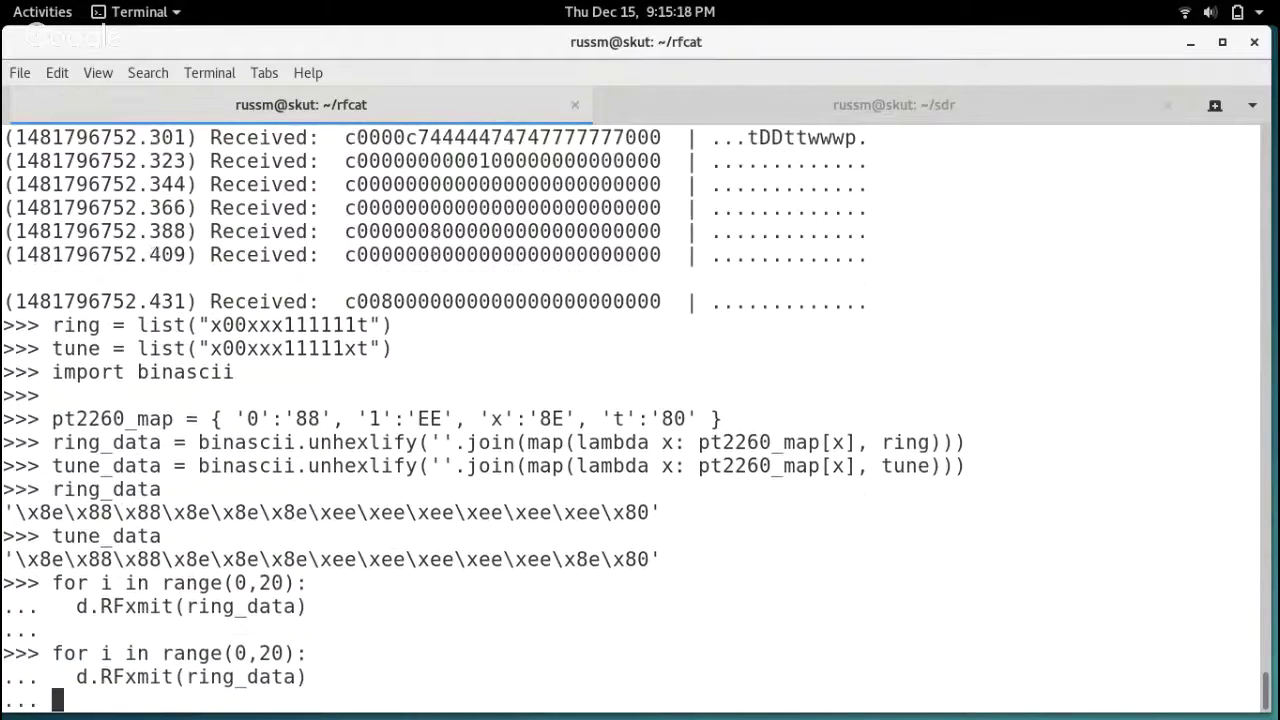
key(Return)
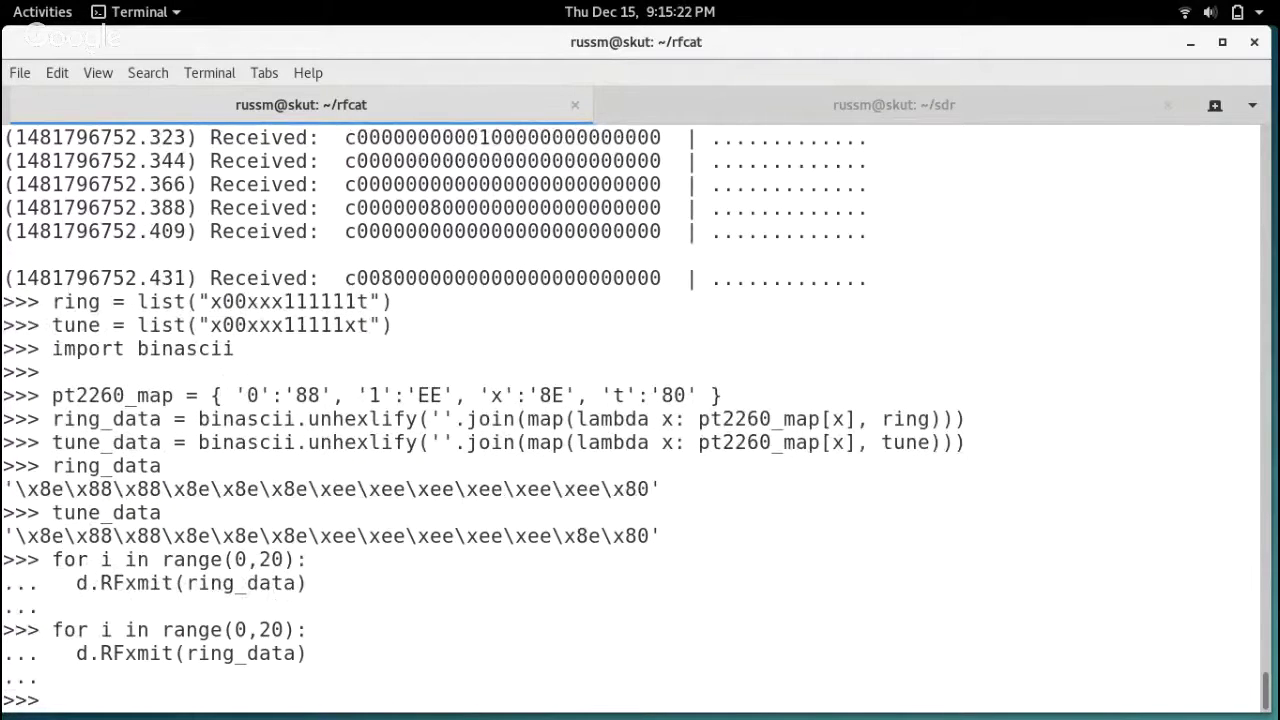
Rerun the 20-iteration loop with d.RFxmit(tune_data) instead of ring_data, then recall the loop header again.
key(Up)
key(Up)
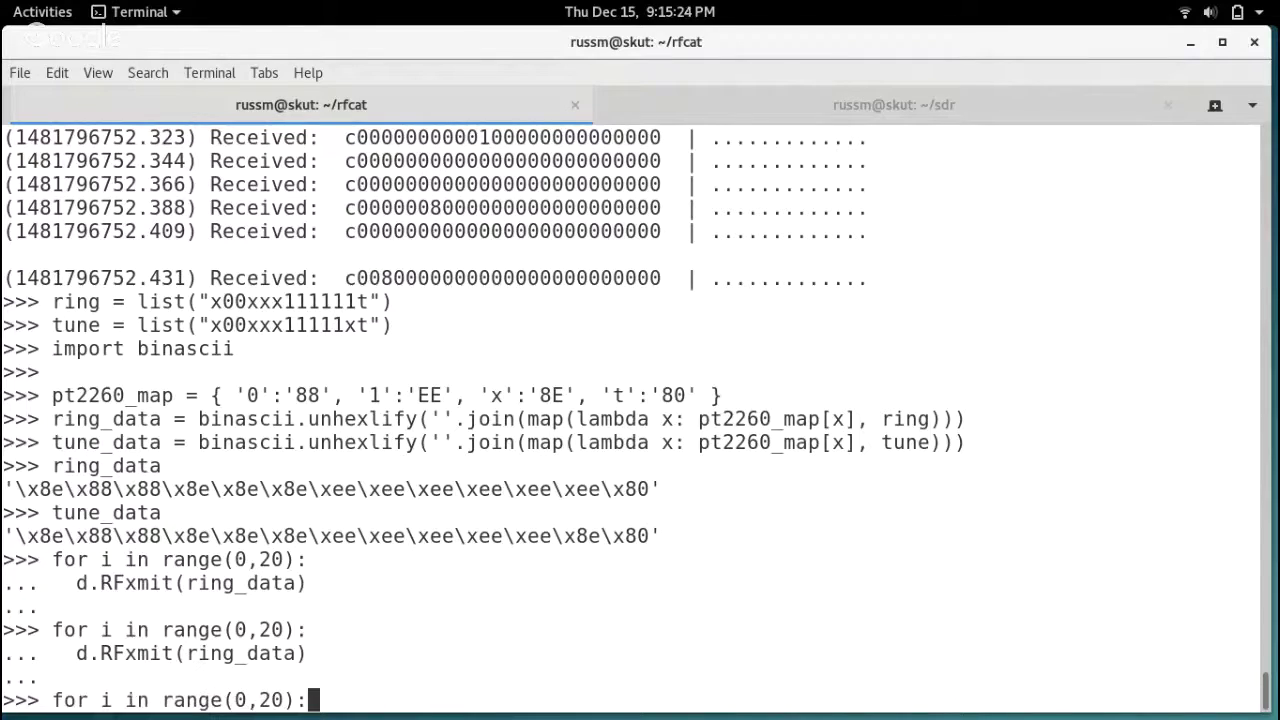
key(Return)
key(Up)
key(Up)
key(Up)
key(Left)
key(Left)
key(Left)
key(Left)
key(Left)
key(BackSpace)
key(BackSpace)
key(BackSpace)
key(BackSpace)
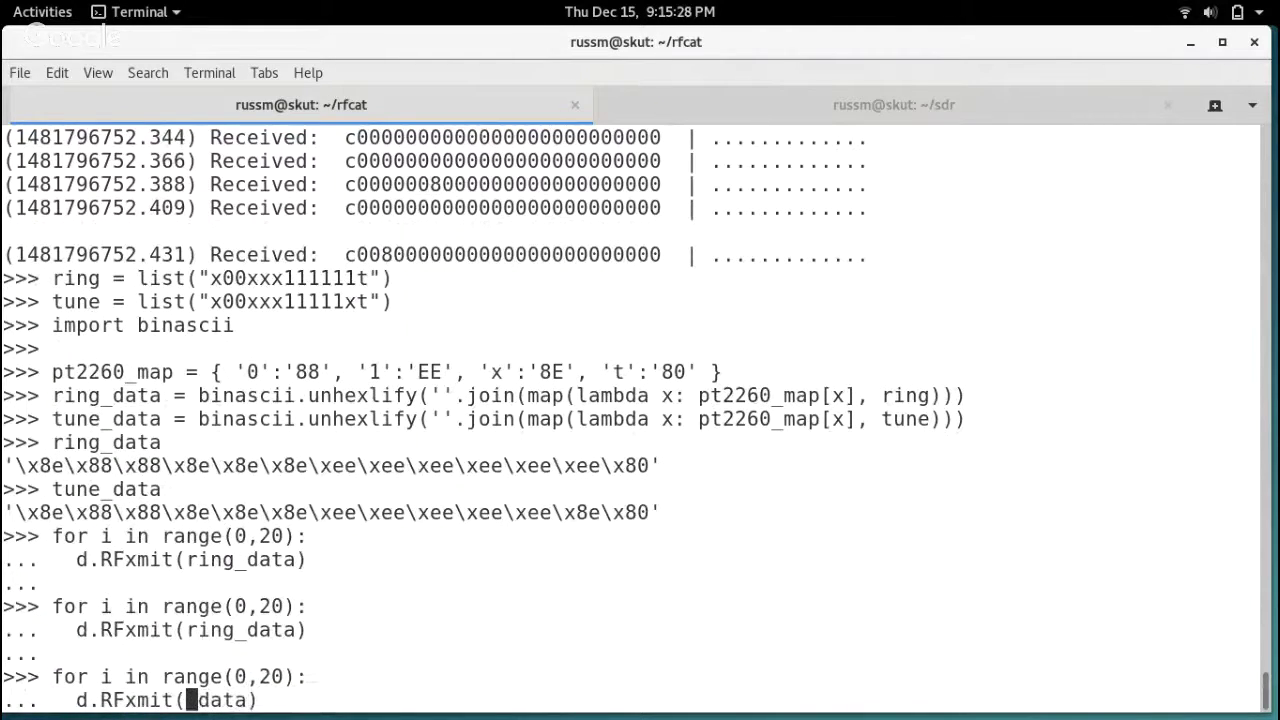
text(tune)
key(Return)
key(Return)
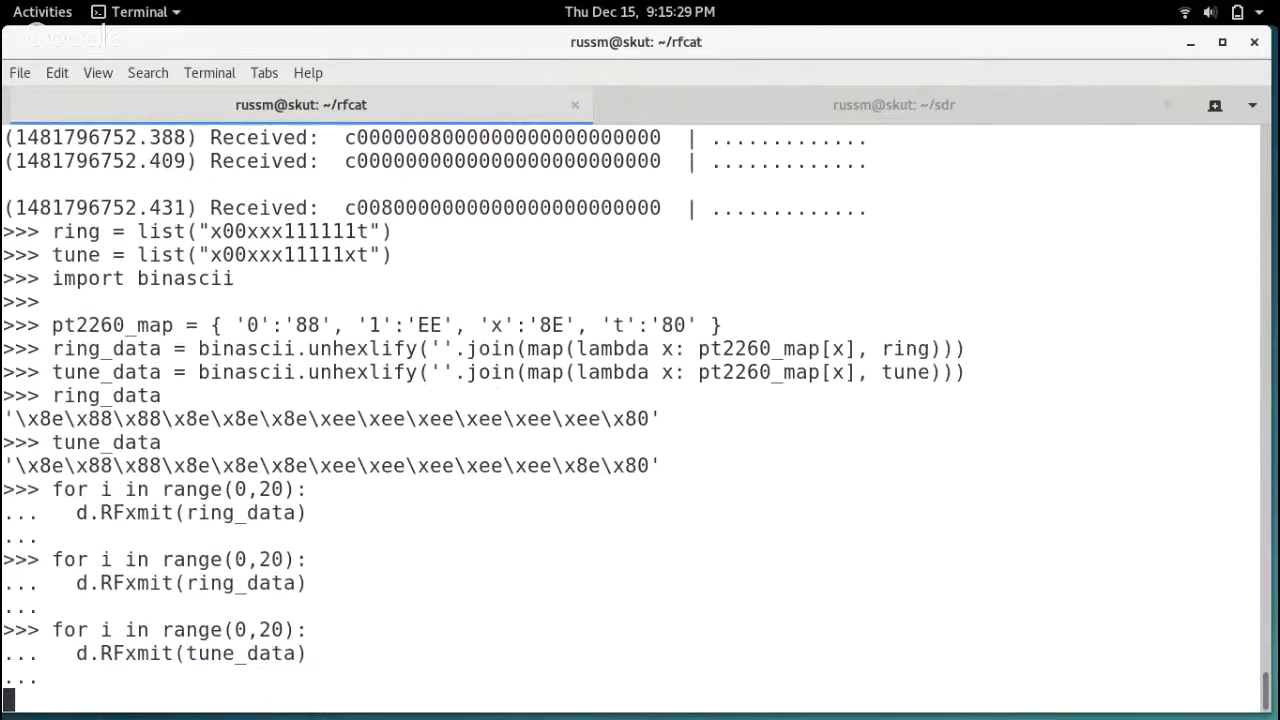
key(Up)
key(Up)
key(Return)
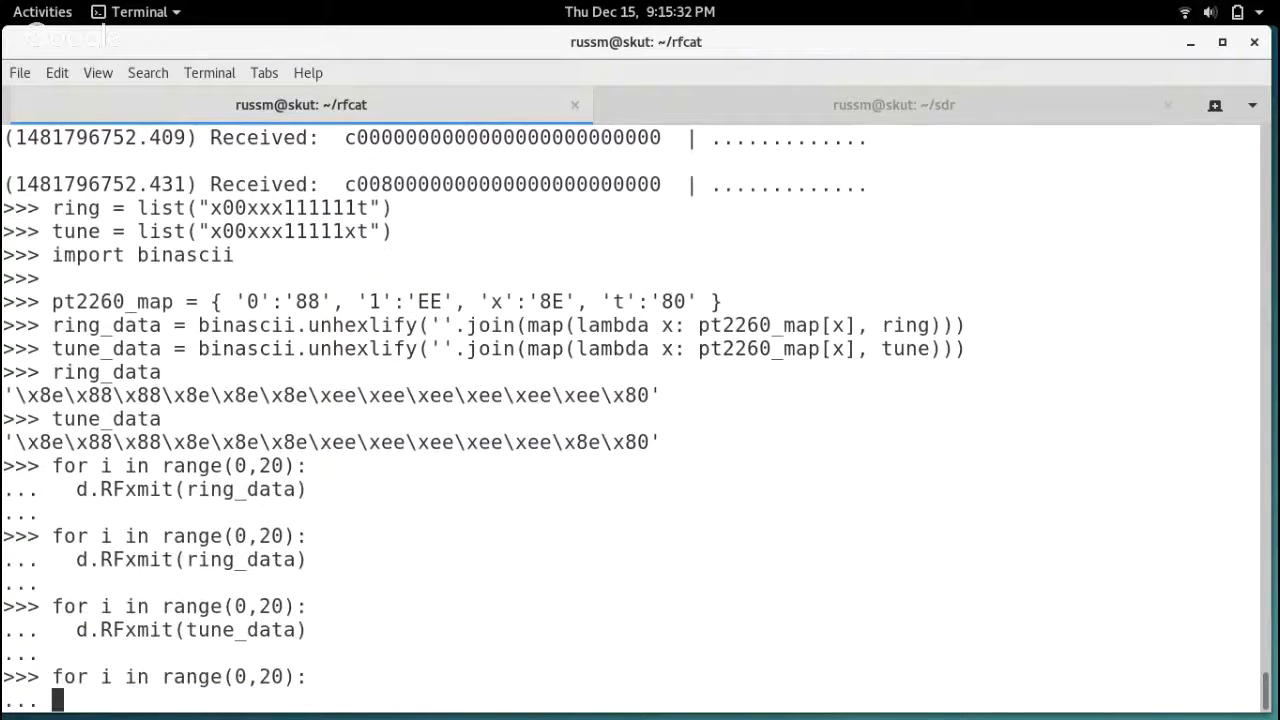
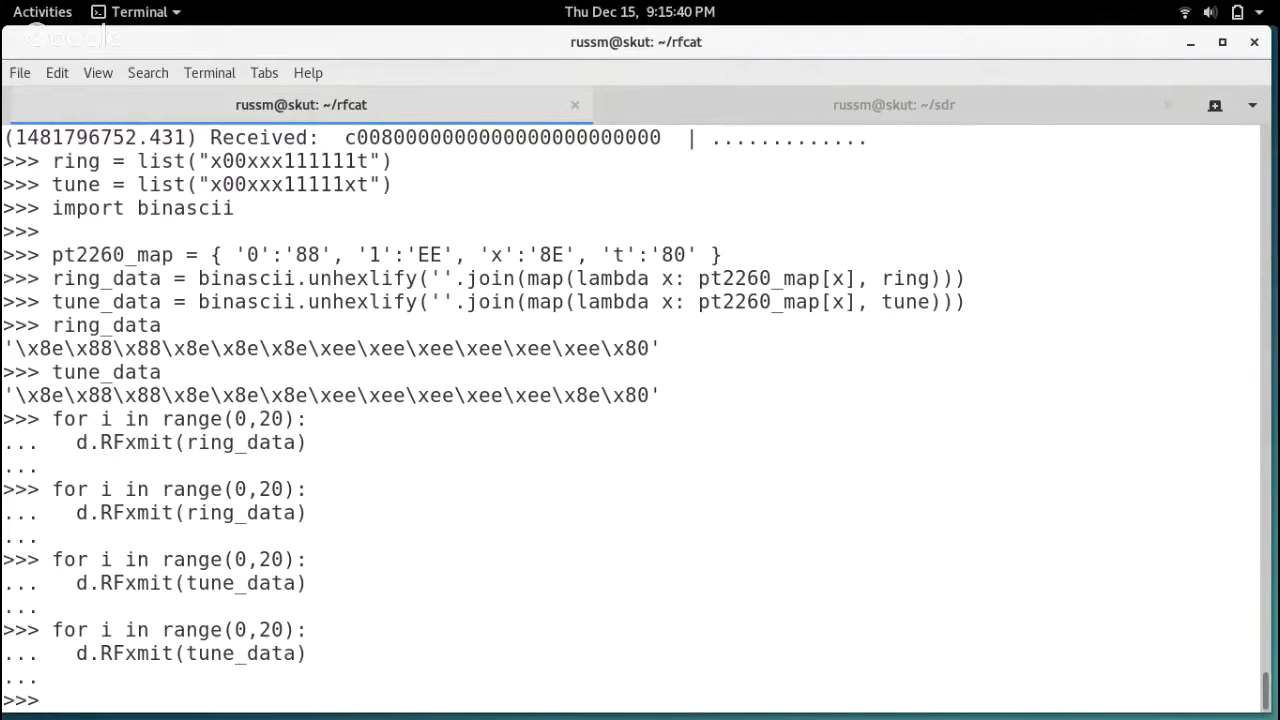
Rerun the 'for i in range(0,20): d.RFxmit(tune_data)' loop to resend the tune 20 times.
key(Up)
key(Up)
key(Down)
key(Up)
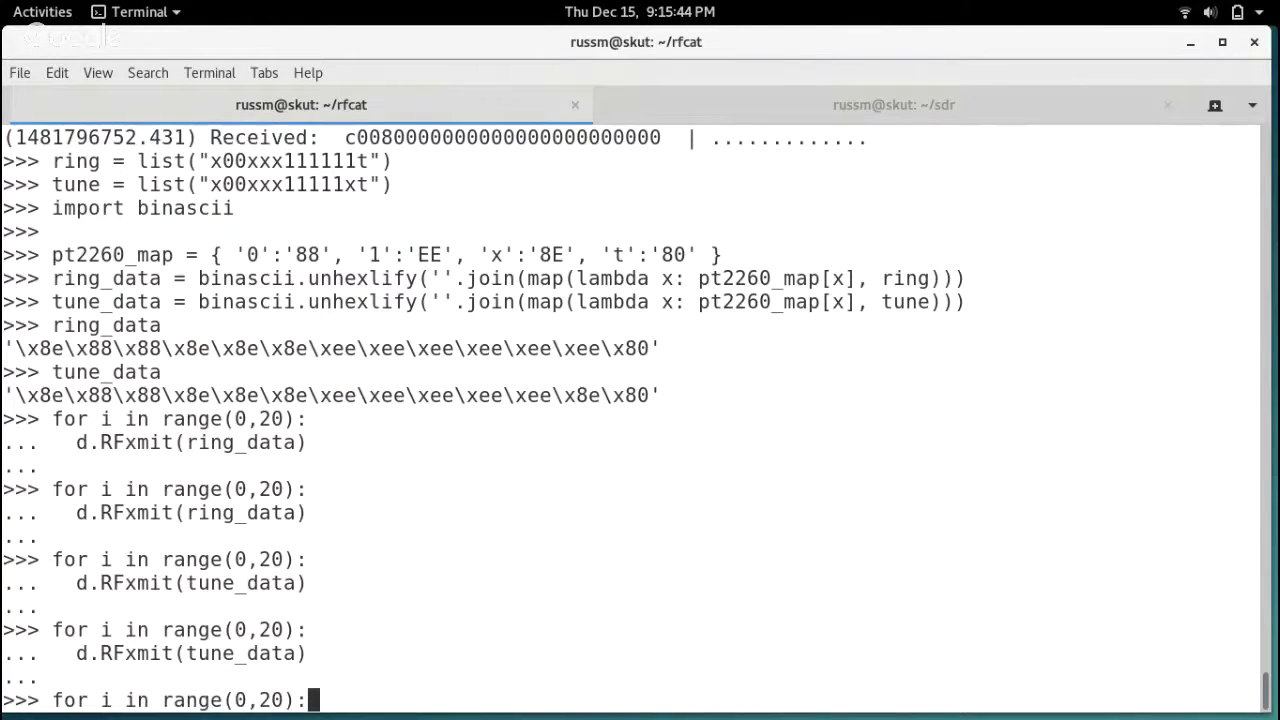
key(Return)
key(Up)
key(Up)
key(Return)
key(Return)
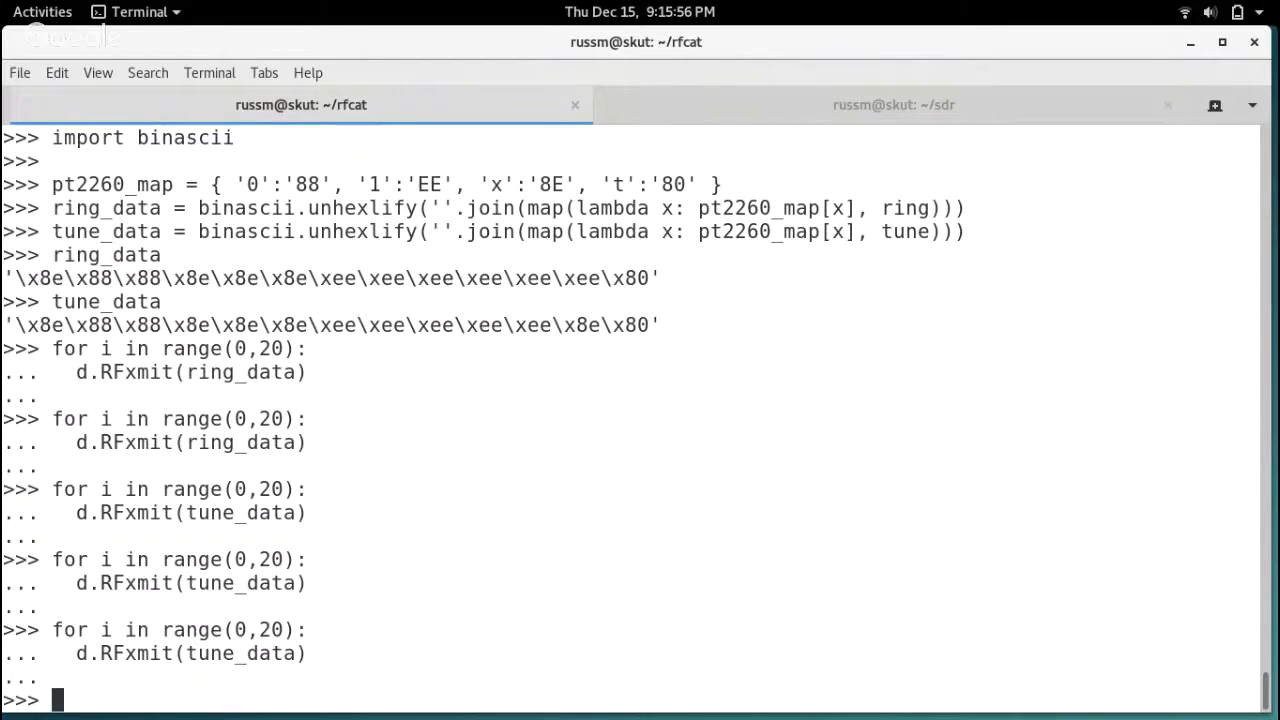
key(ctrl+Page_Down)
Clear the earlier text selection in the sdr session's terminal.
click(831, 514)
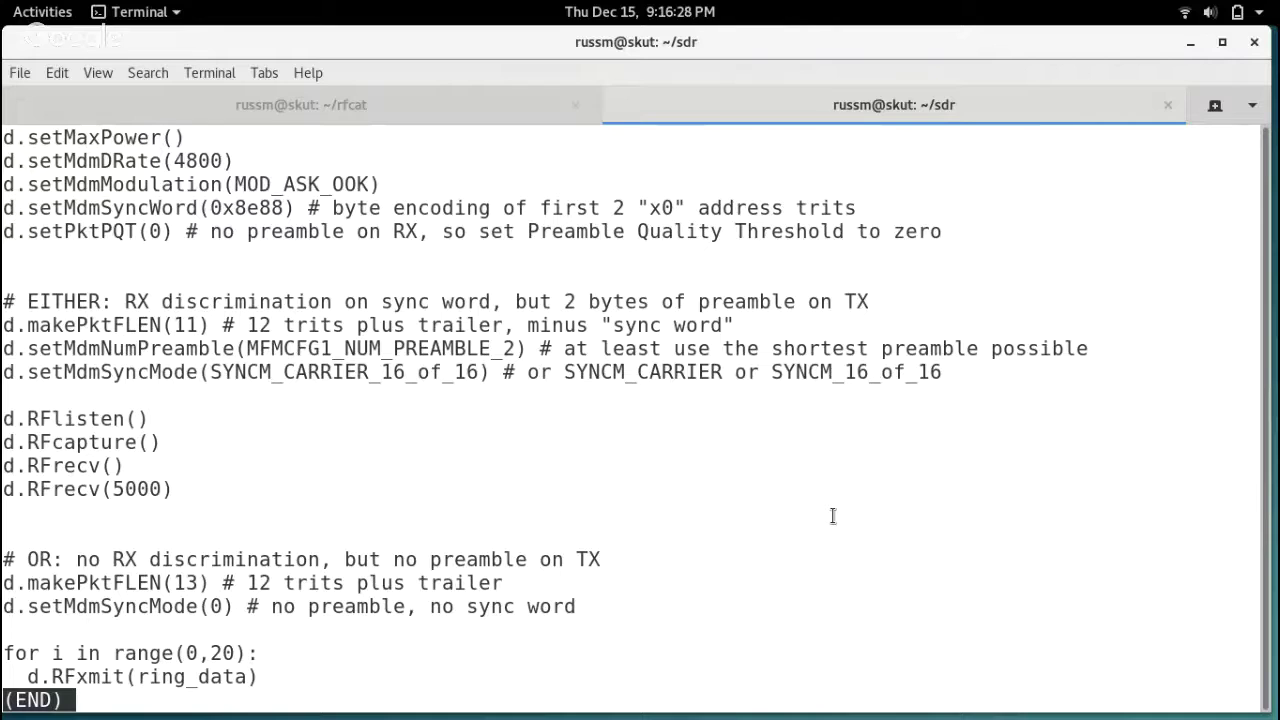
Run 'find greatscottgadgets.com -type f' in ~/sdr, listing tr/gsg-tr-2016-1.pdf.
text(q)
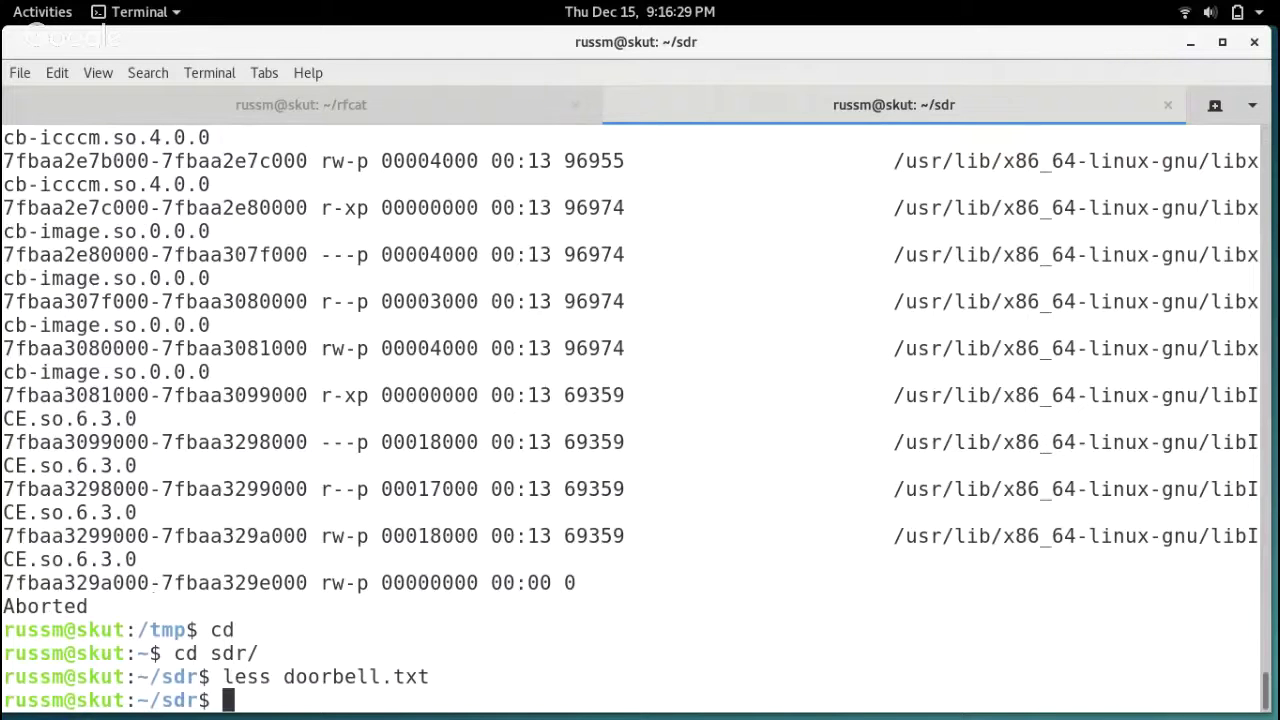
text(find www.g)
key(BackSpace)
key(BackSpace)
key(BackSpace)
key(BackSpace)
key(BackSpace)
key(BackSpace)
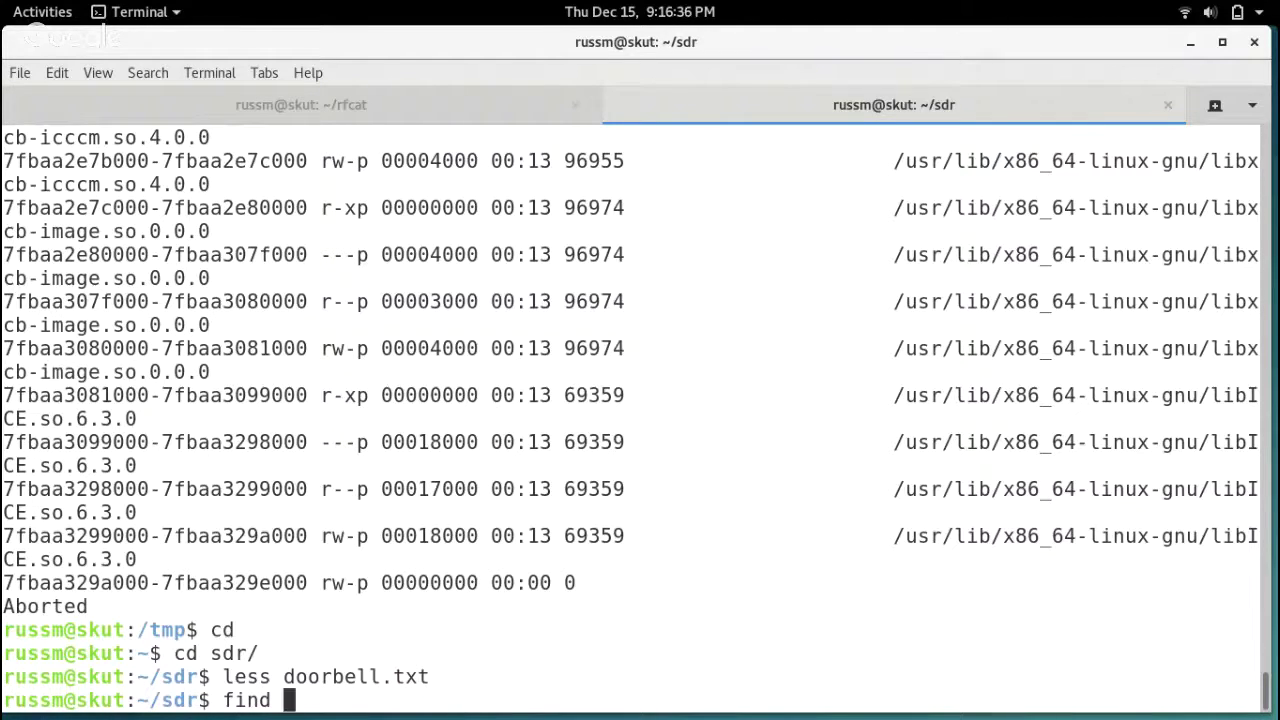
text(greatscottgadgets.com/)
key(BackSpace)
text(-type )
text(f)
key(Return)
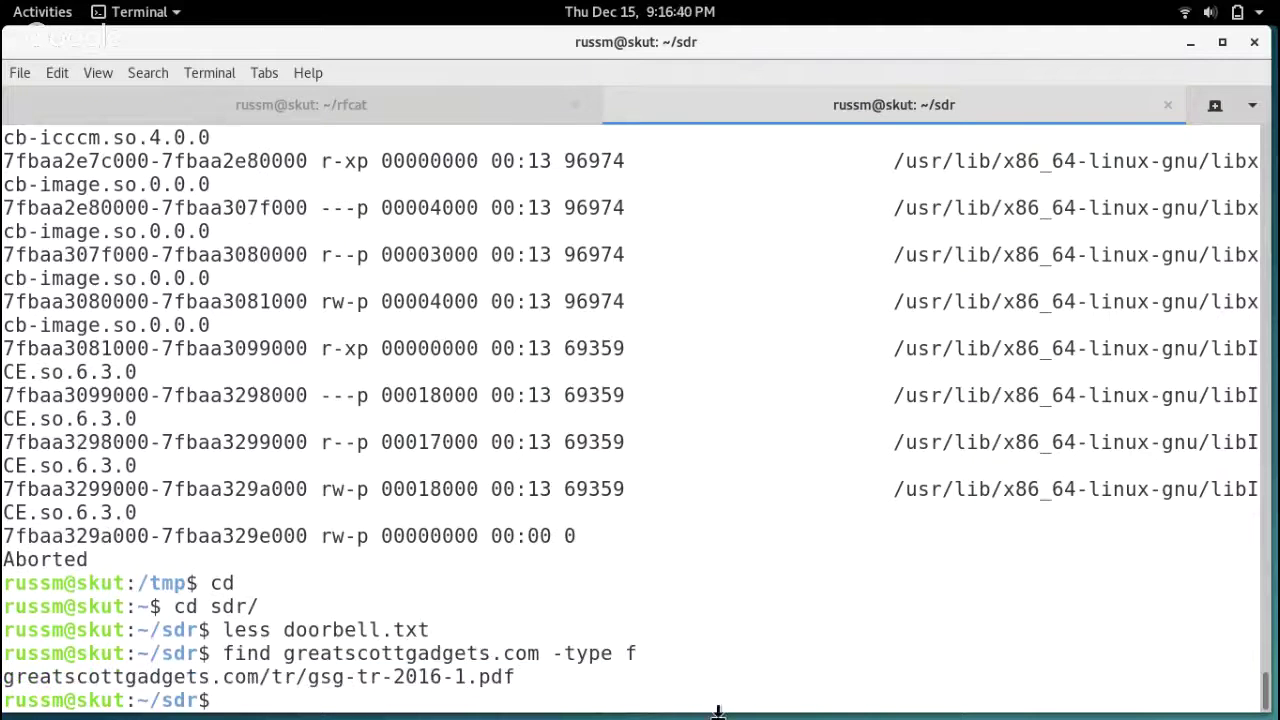